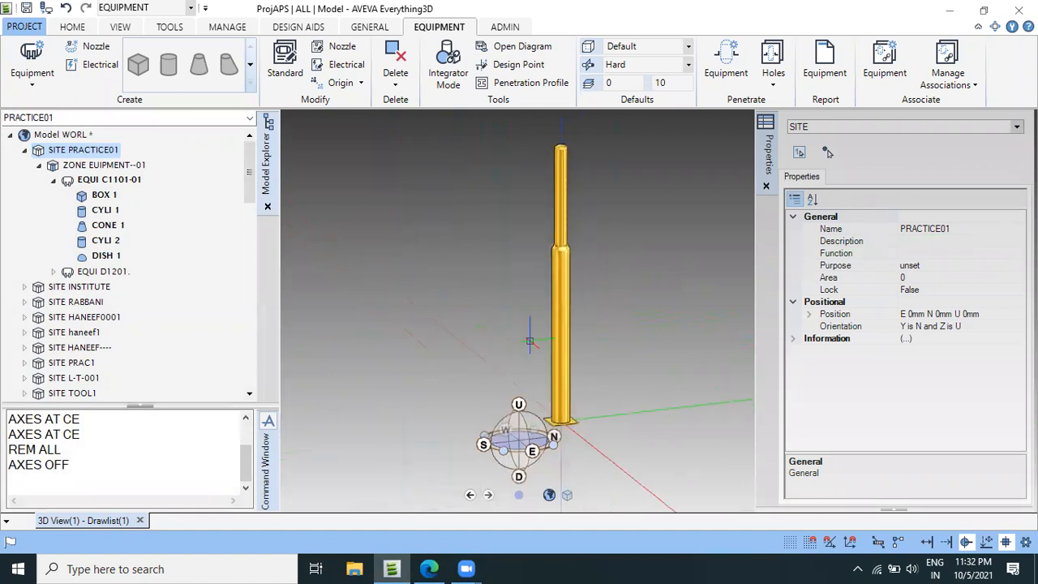
# Inspect the column in the 3D view and make equipment C1101-01 under site PRACTICE01 the current element.
pyautogui.scroll(7, 513, 397)
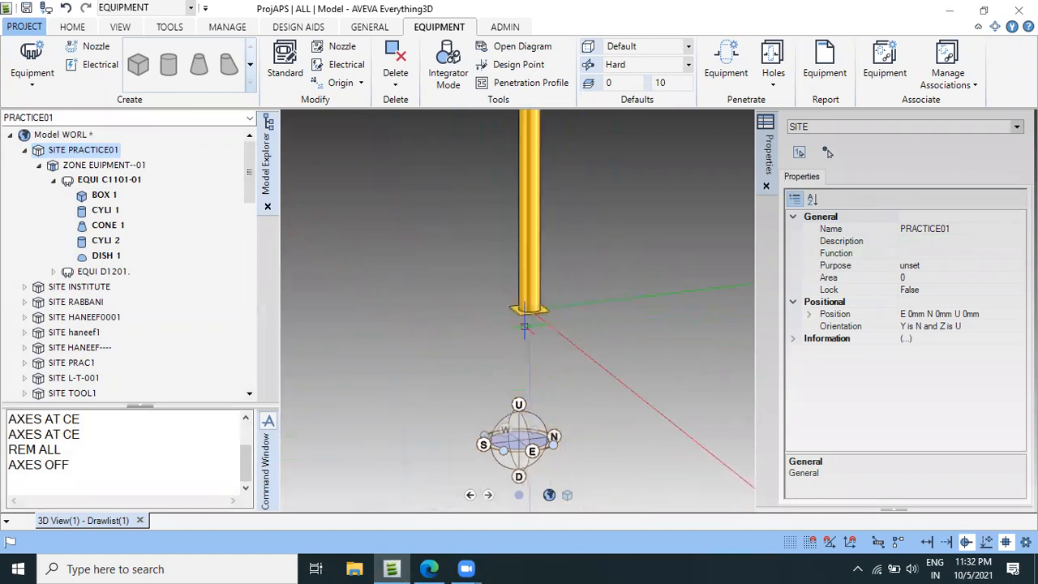
pyautogui.scroll(2, 525, 324)
pyautogui.moveTo(468, 240); pyautogui.dragTo(507, 318, button='middle')
pyautogui.scroll(-6, 508, 281)
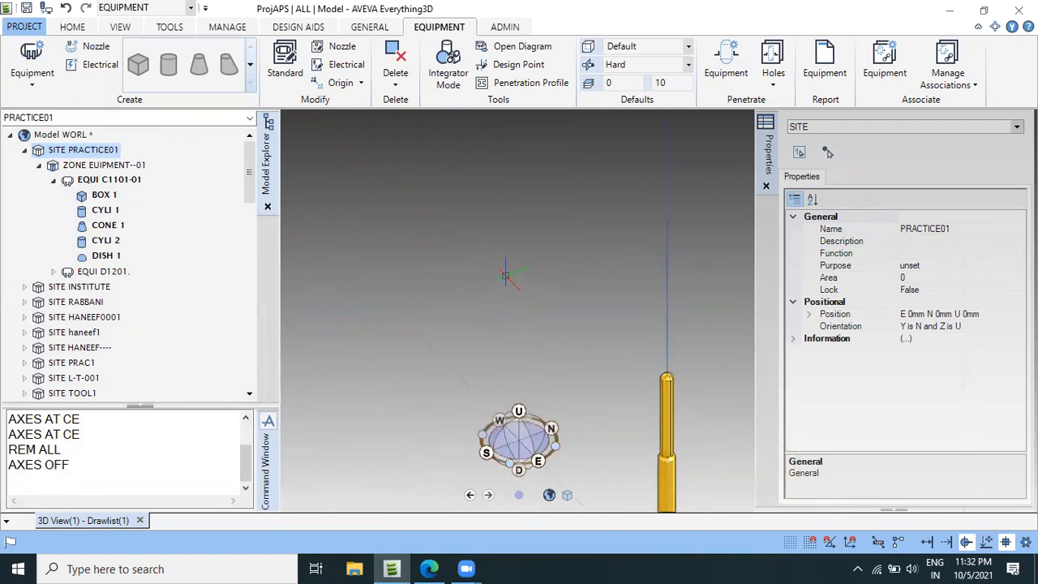
pyautogui.scroll(5, 582, 386)
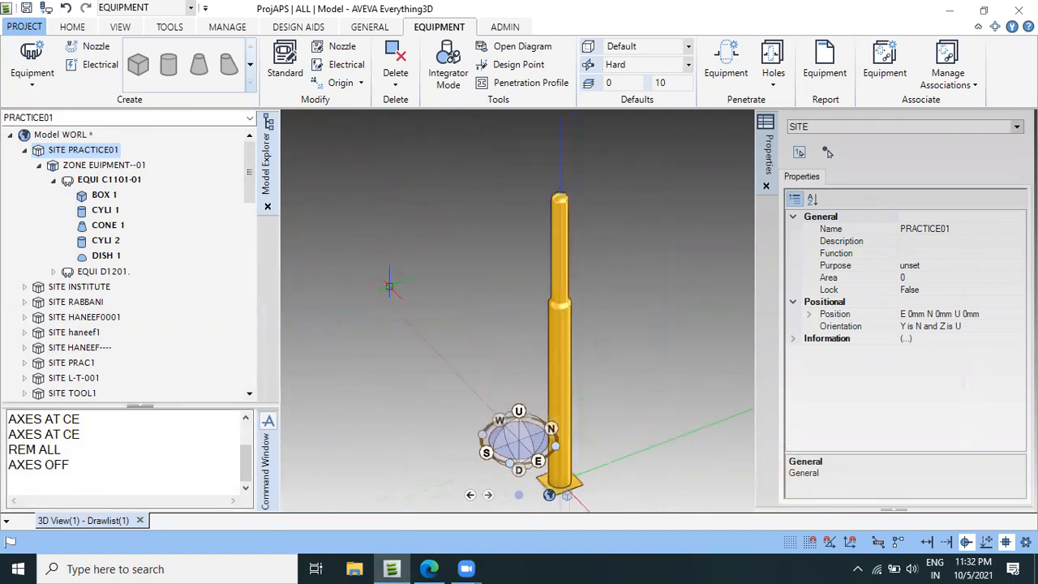
pyautogui.click(135, 182)
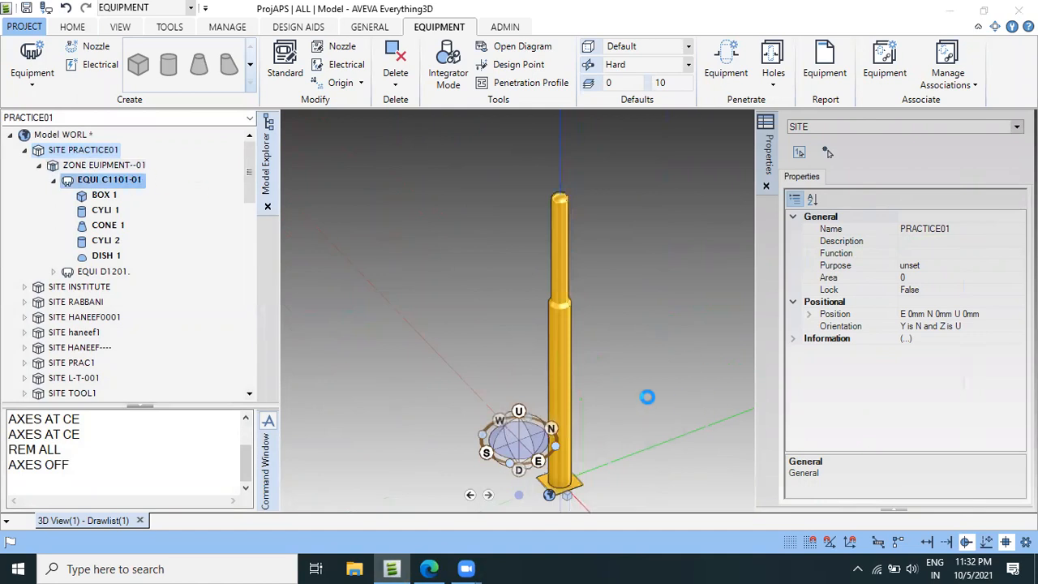
pyautogui.scroll(-6, 619, 381)
pyautogui.scroll(5, 612, 407)
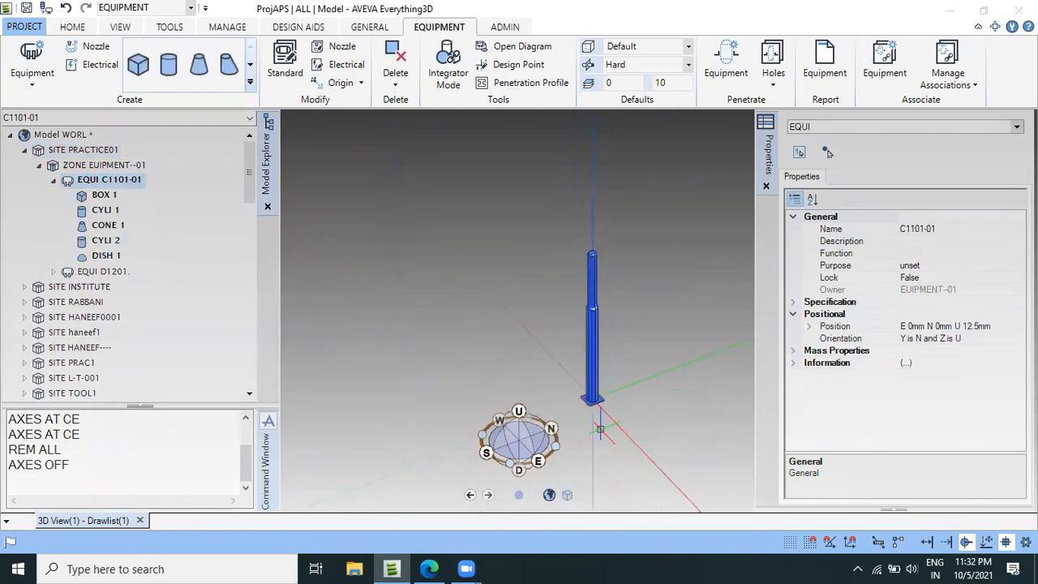
pyautogui.scroll(2, 596, 433)
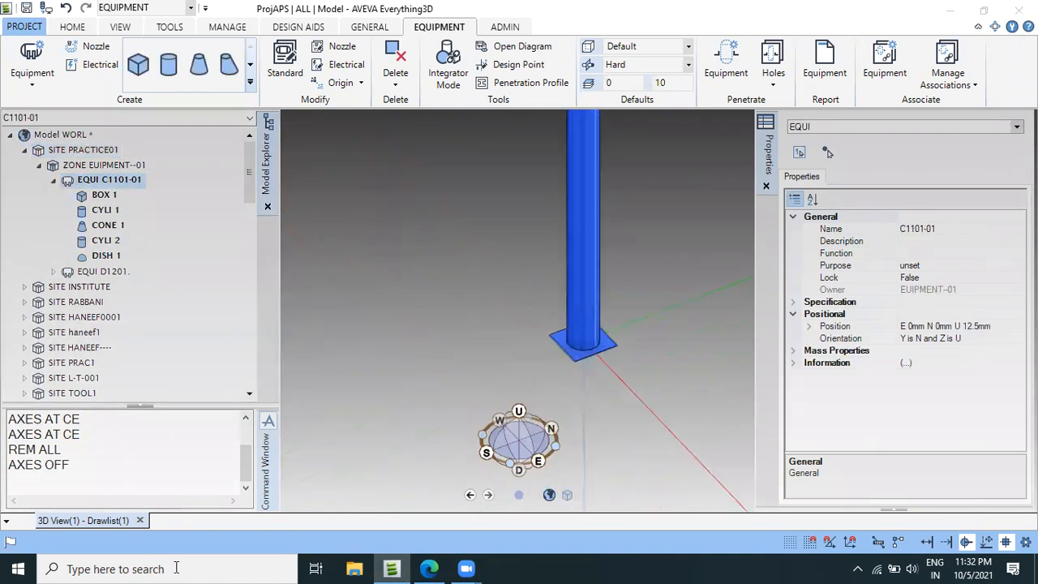
# Switch to the SAMPLE PROJECT PDF in Edge and mark nozzle M1 on the vessel elevation with the Draw pen.
pyautogui.click(429, 568)
pyautogui.scroll(3, 866, 428)
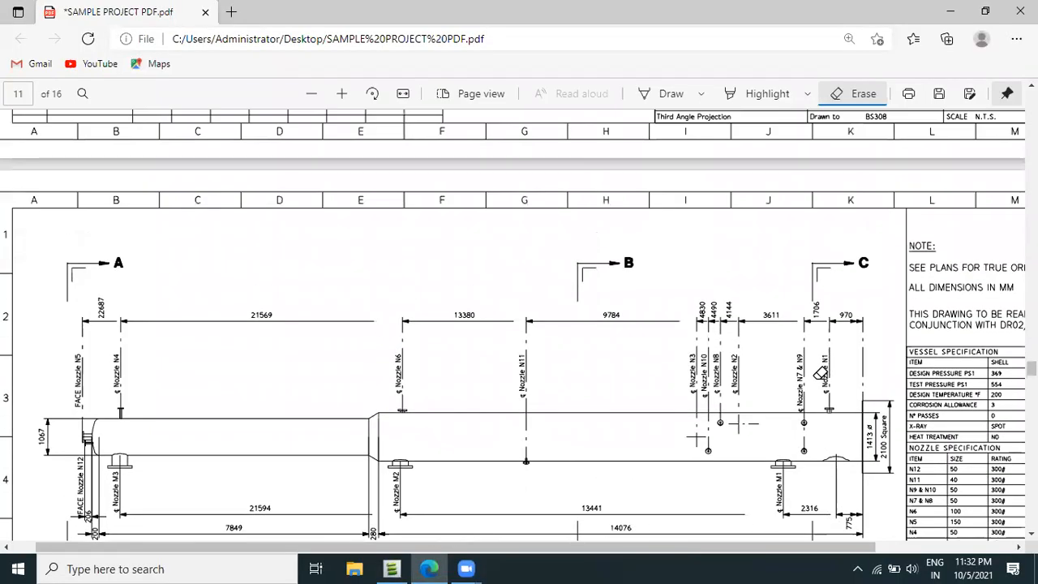
pyautogui.scroll(-5, 866, 428)
pyautogui.click(665, 96)
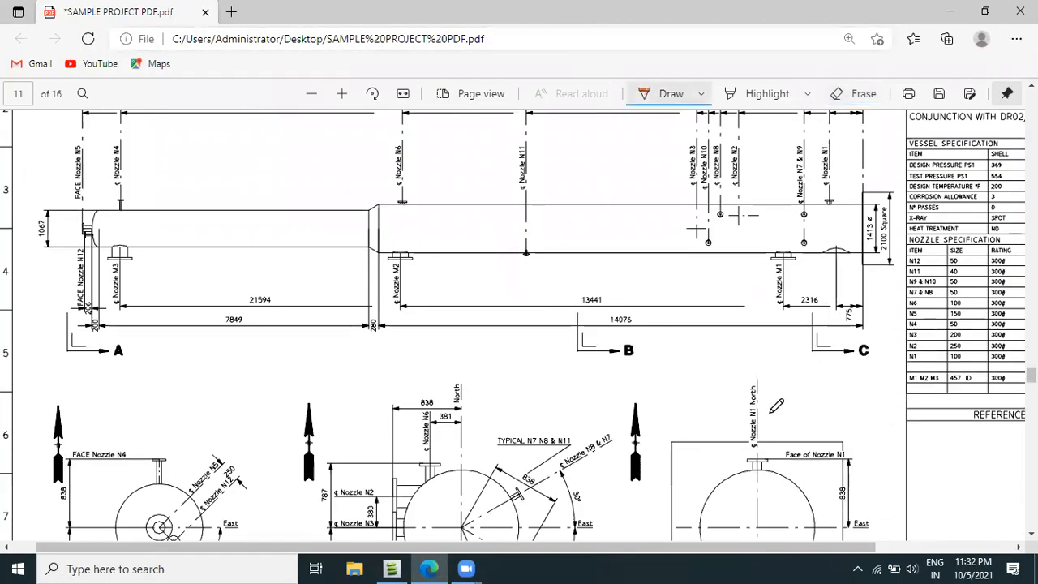
pyautogui.keyDown('ctrl'); pyautogui.scroll(2, 802, 318); pyautogui.keyUp('ctrl')
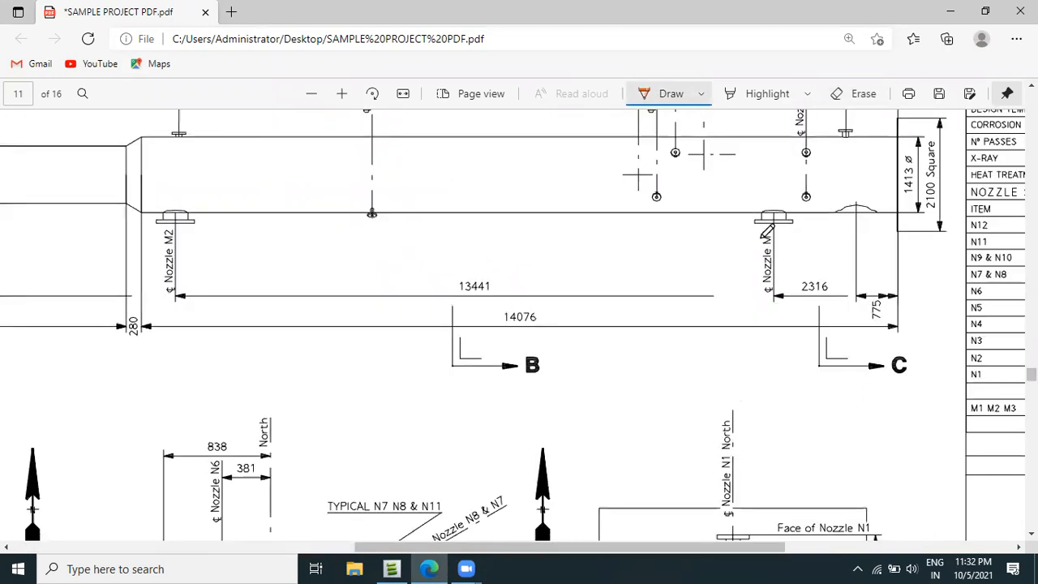
pyautogui.keyDown('ctrl'); pyautogui.scroll(1, 776, 213); pyautogui.keyUp('ctrl')
pyautogui.moveTo(772, 211); pyautogui.dragTo(776, 229)
pyautogui.scroll(-1, 689, 233)
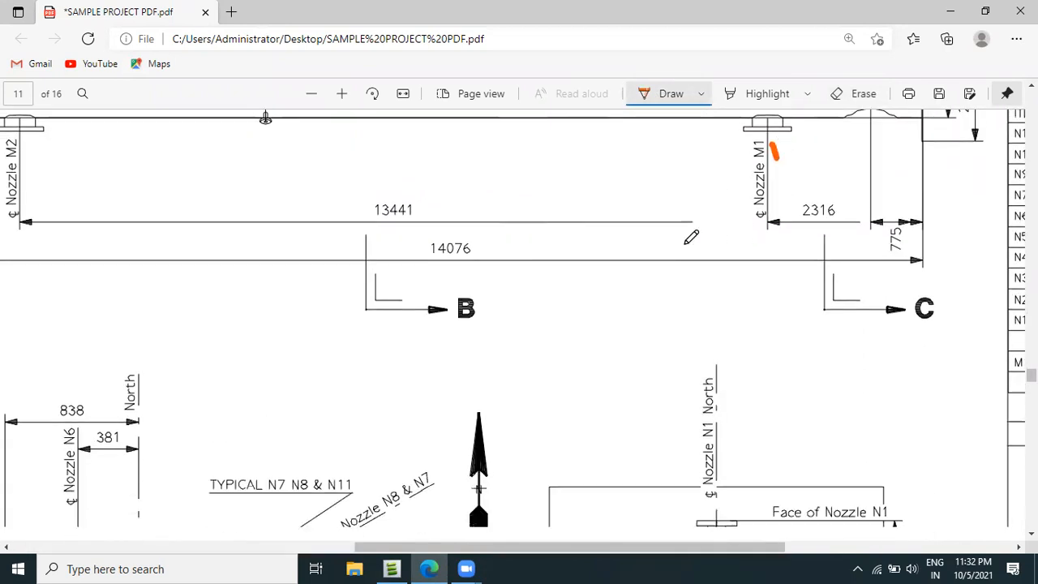
# Mark nozzles M2 and M3 on the vessel elevation with pen strokes.
pyautogui.hscroll(-3, 362, 450)
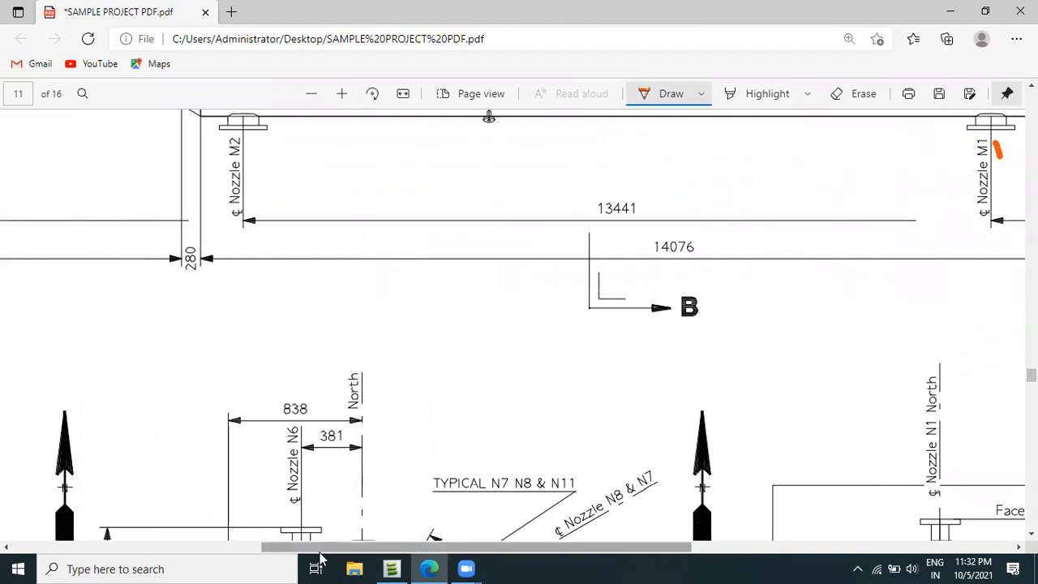
pyautogui.moveTo(260, 147); pyautogui.dragTo(302, 127)
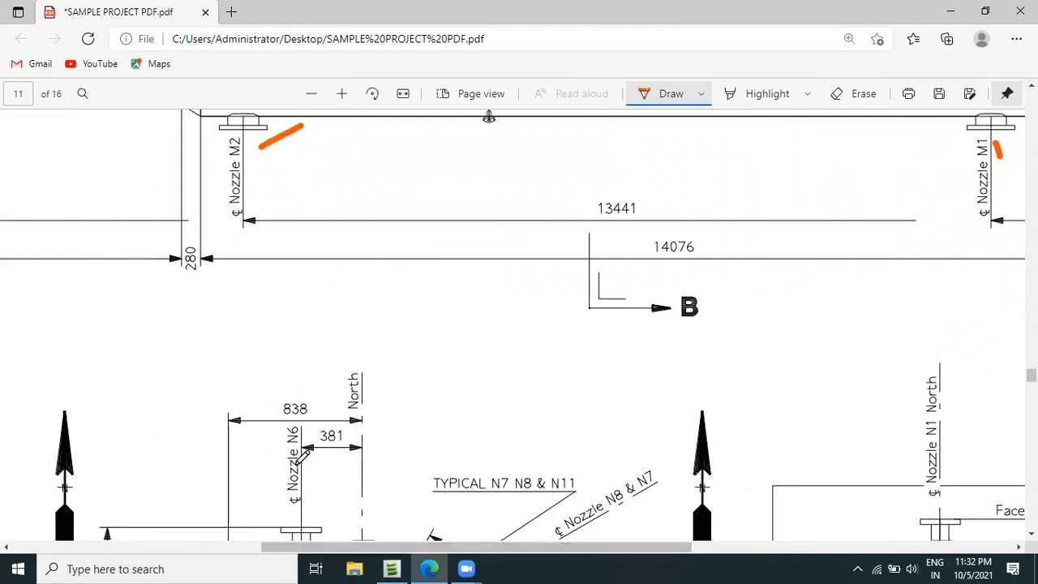
pyautogui.hscroll(-5, 301, 456)
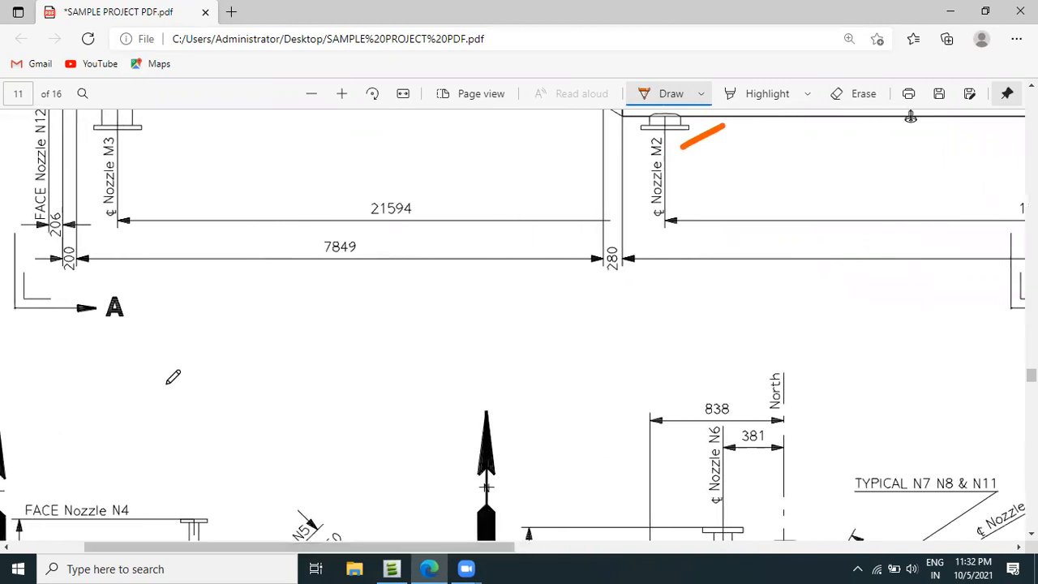
pyautogui.keyDown('ctrl'); pyautogui.scroll(-2, 179, 265); pyautogui.keyUp('ctrl')
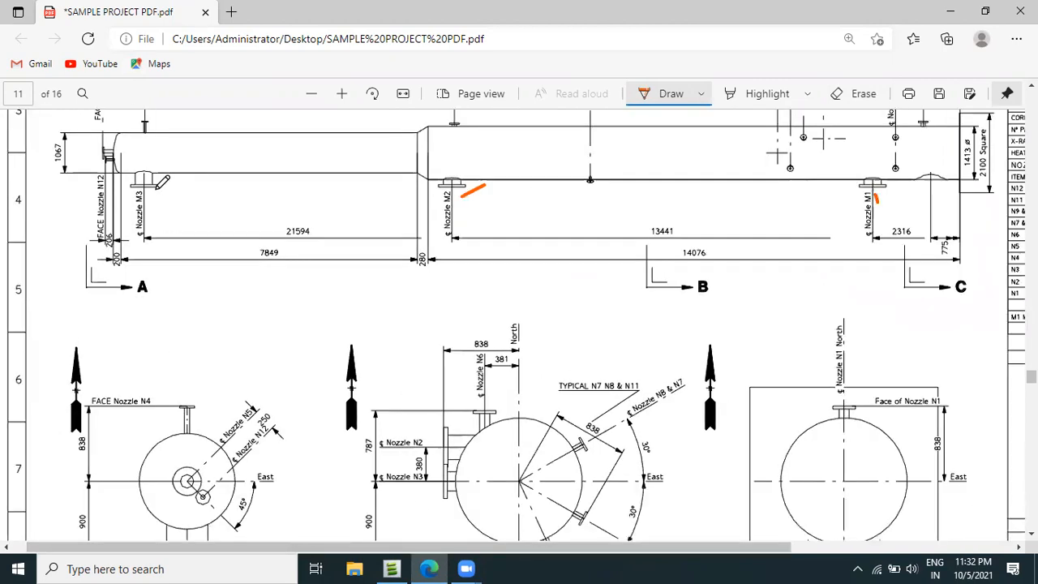
pyautogui.moveTo(154, 188); pyautogui.dragTo(176, 184)
# Mark the 300# rating column and the 457 ID manhole size in the nozzle specification table.
pyautogui.scroll(-6, 429, 416)
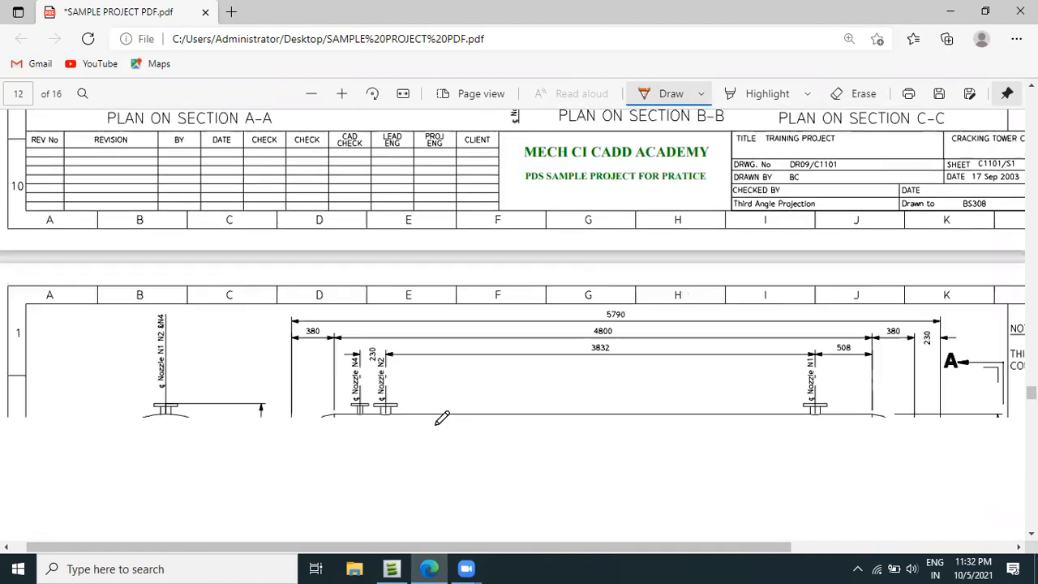
pyautogui.scroll(2, 623, 373)
pyautogui.scroll(10, 623, 373)
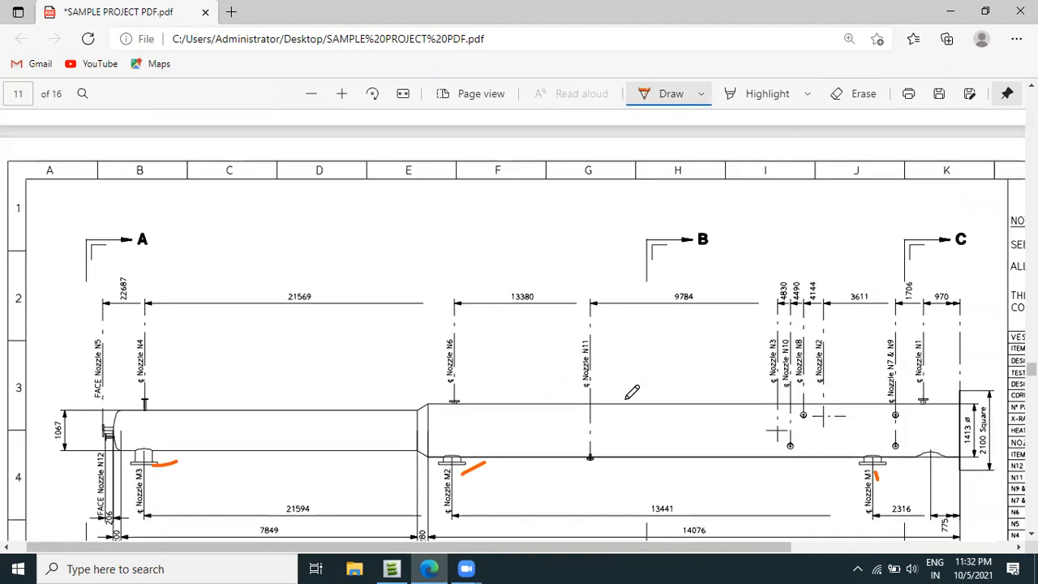
pyautogui.moveTo(430, 549); pyautogui.dragTo(704, 567)
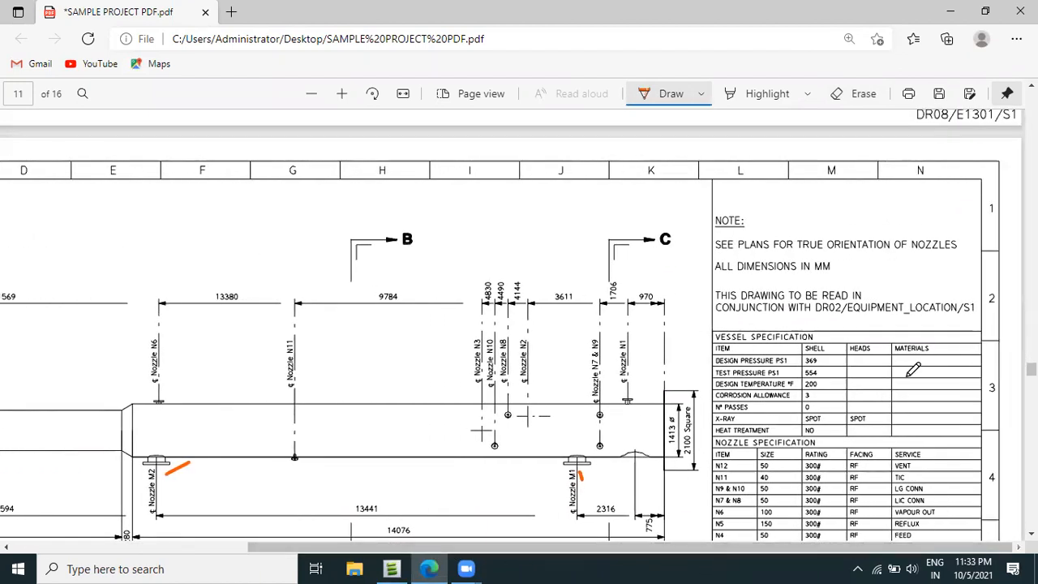
pyautogui.scroll(-3, 912, 370)
pyautogui.keyDown('ctrl'); pyautogui.scroll(1, 849, 354); pyautogui.keyUp('ctrl')
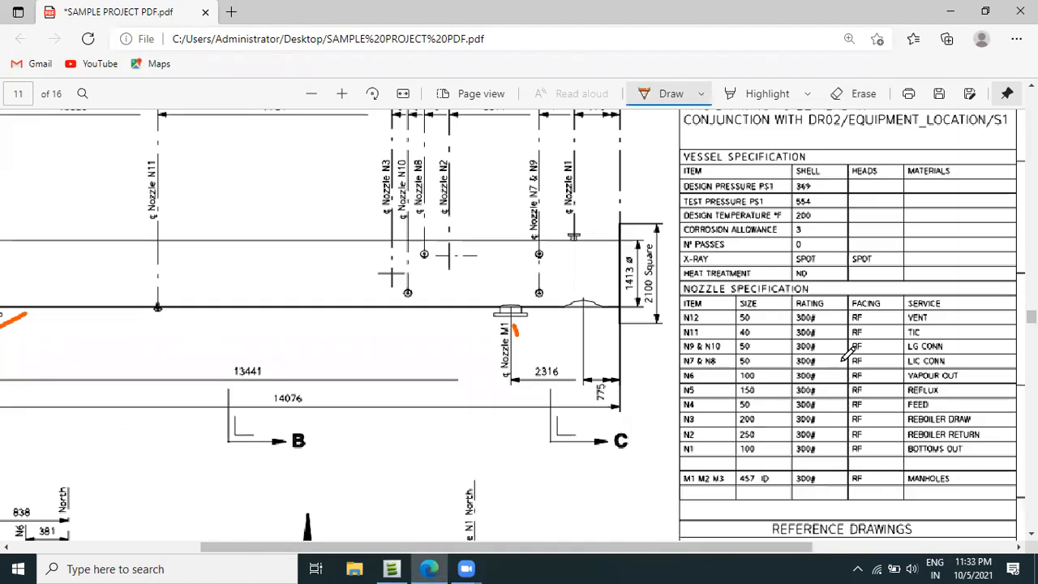
pyautogui.moveTo(831, 313); pyautogui.dragTo(836, 381)
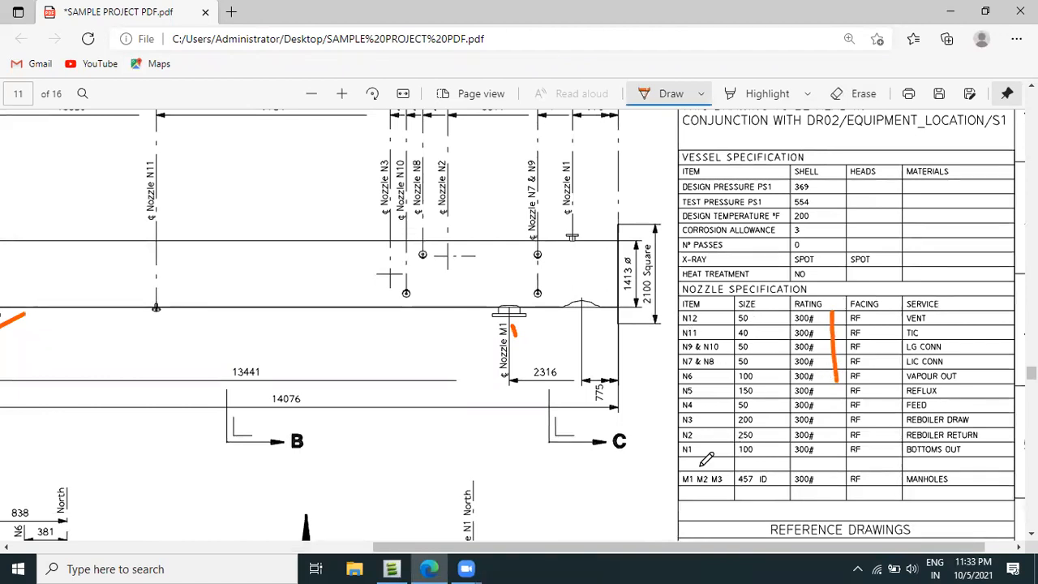
pyautogui.moveTo(752, 485); pyautogui.dragTo(739, 495)
pyautogui.scroll(3, 762, 461)
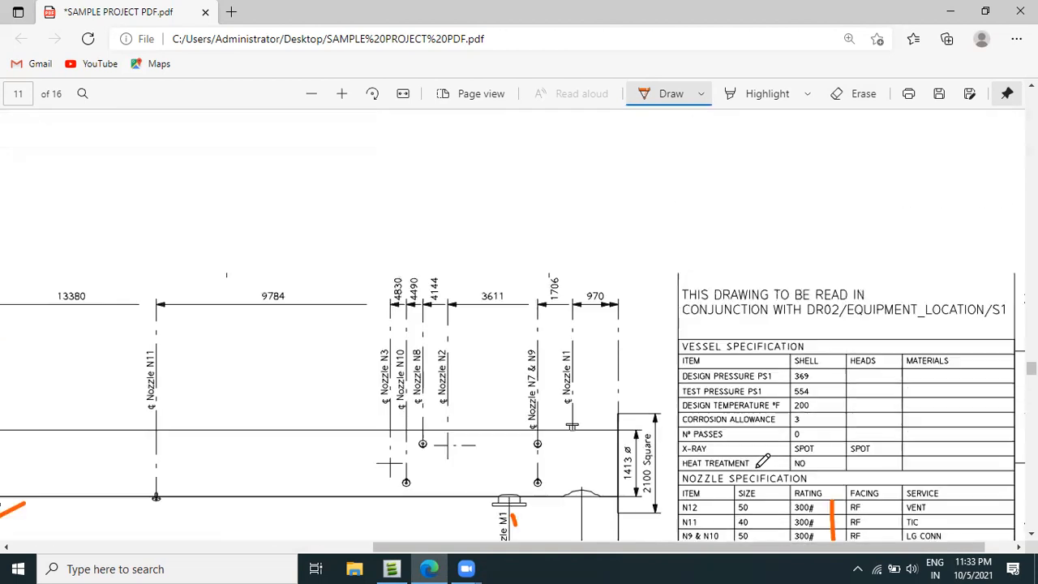
pyautogui.scroll(-4, 762, 460)
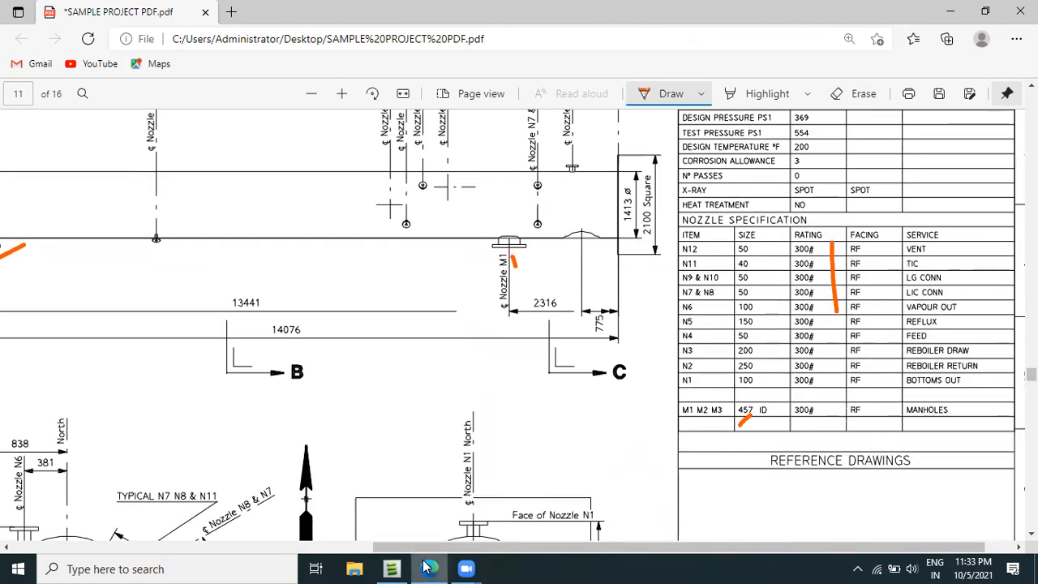
# Switch to AVEVA Everything3D, clear the 3D view with the command REM ALL and add equipment C1101-01 back to it.
pyautogui.click(393, 568)
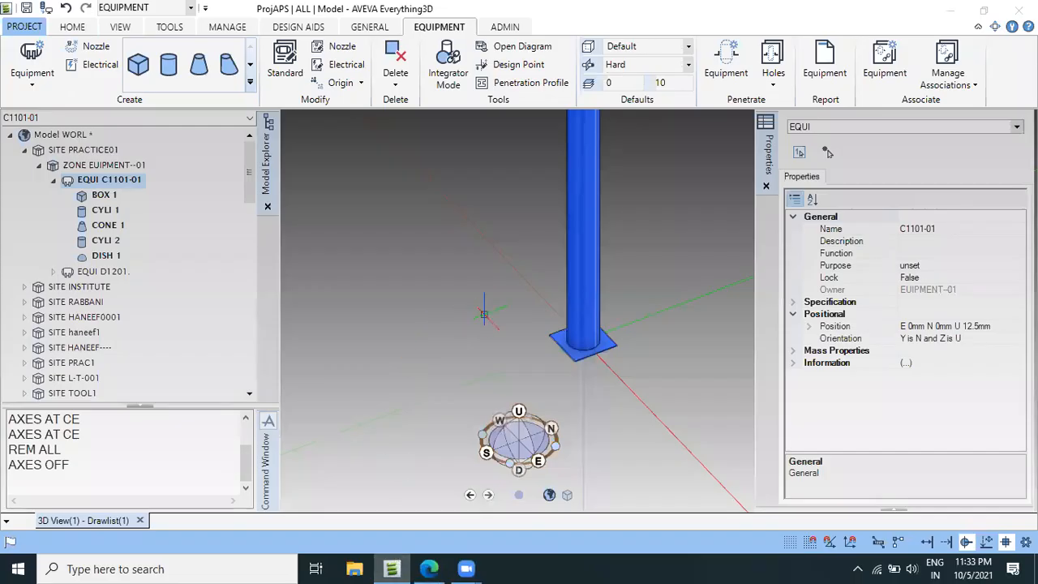
pyautogui.scroll(3, 519, 194)
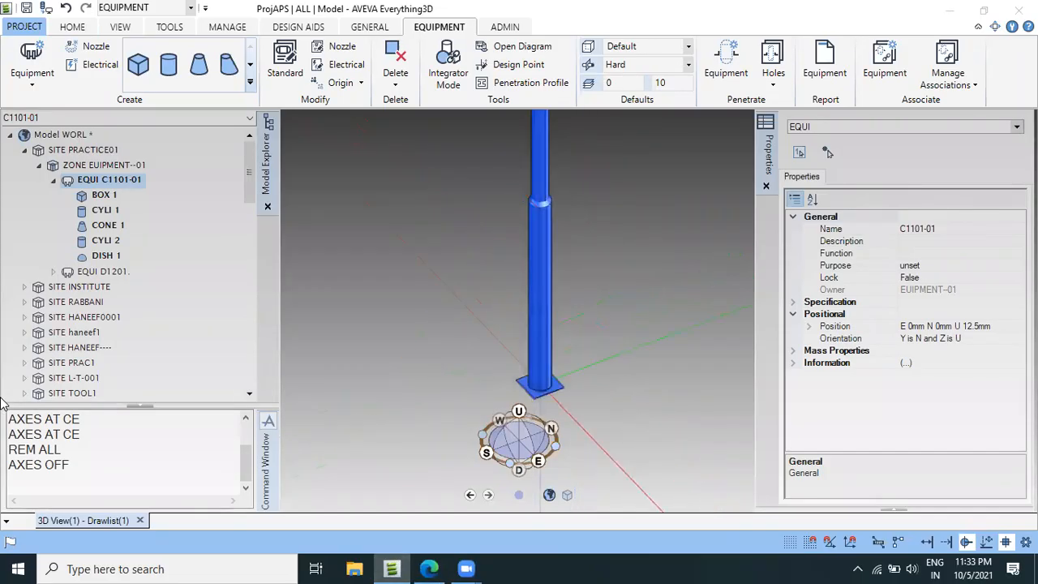
pyautogui.click(44, 481)
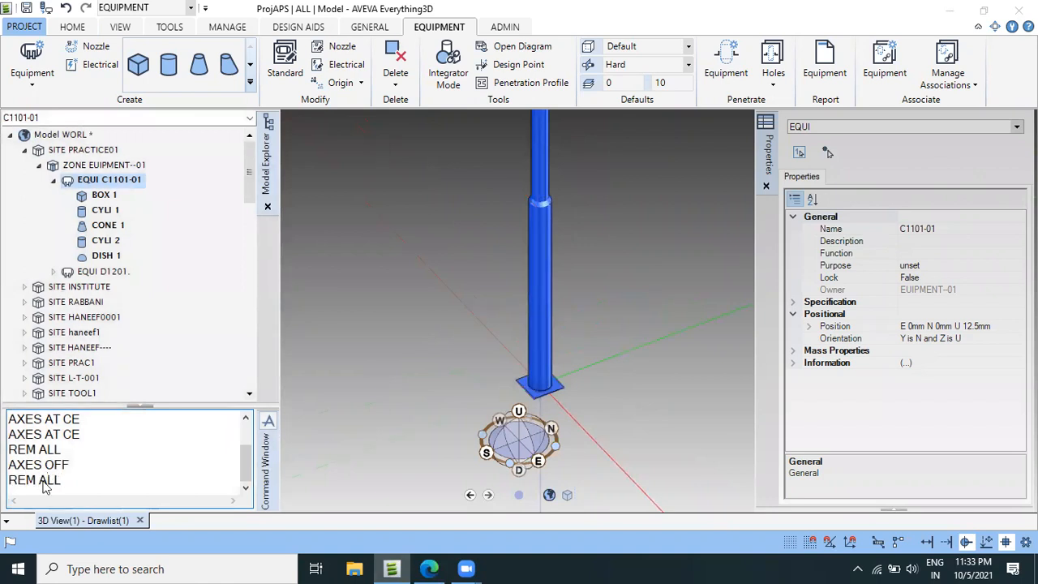
pyautogui.write('REM ALL')
pyautogui.press('Return')
pyautogui.moveTo(115, 177); pyautogui.dragTo(566, 264)
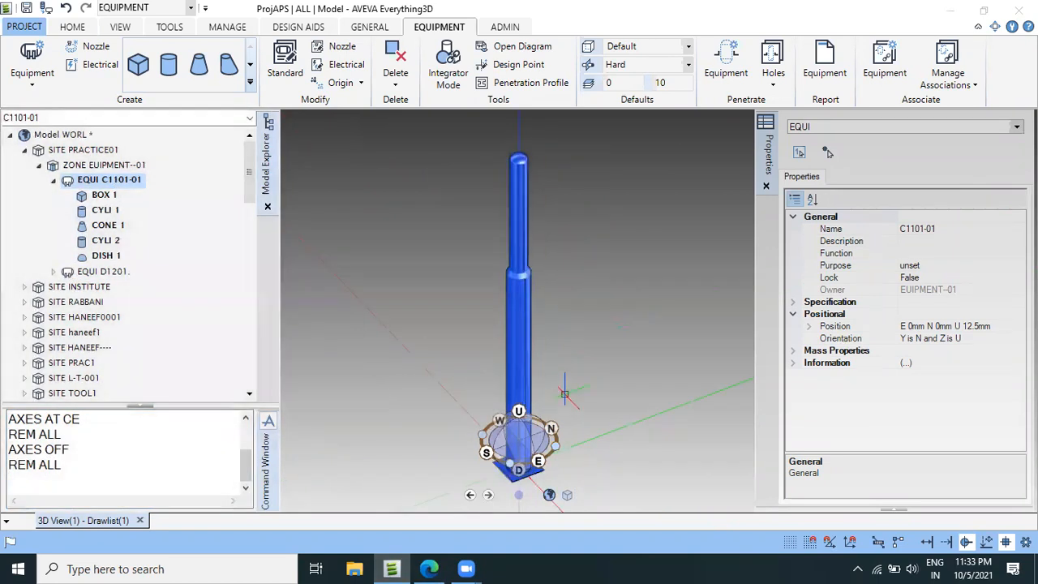
# Show the axes at equipment C1101-01 with the command AXES AT CE and check their directions at the base plate.
pyautogui.scroll(-3, 569, 365)
pyautogui.click(55, 487)
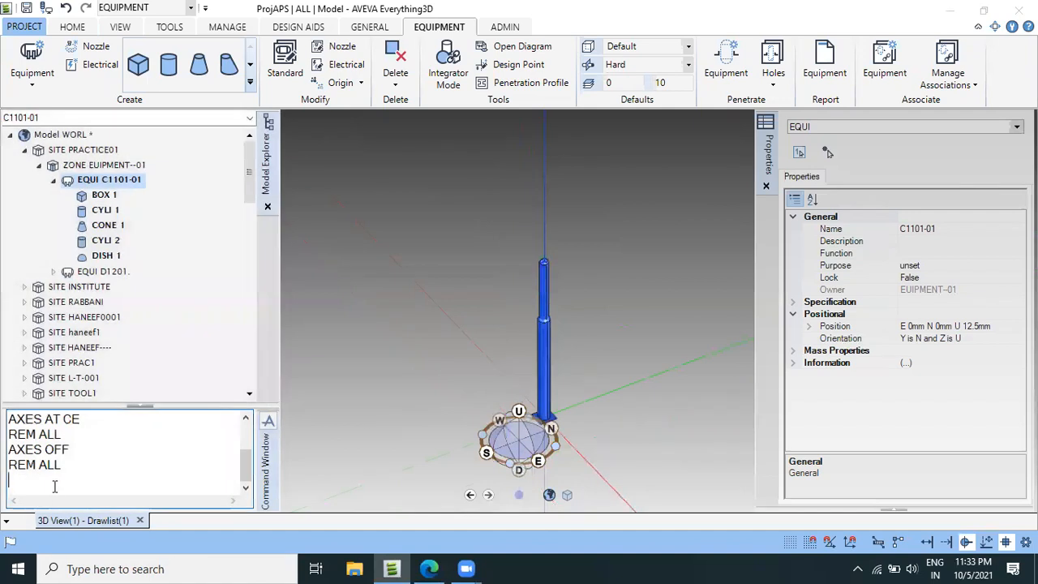
pyautogui.write("AXES AT CE'")
pyautogui.press('Return')
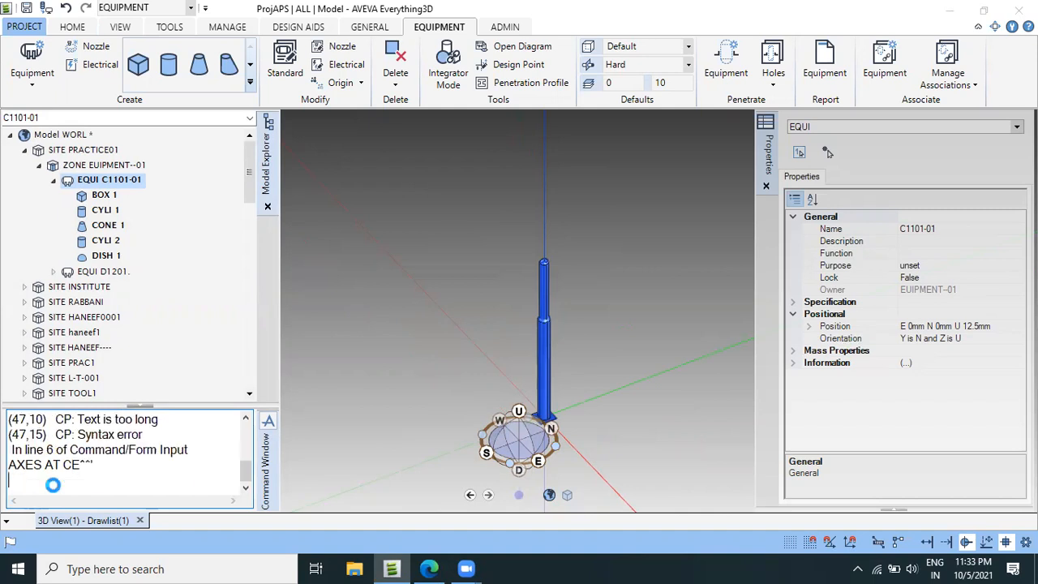
pyautogui.click(474, 301)
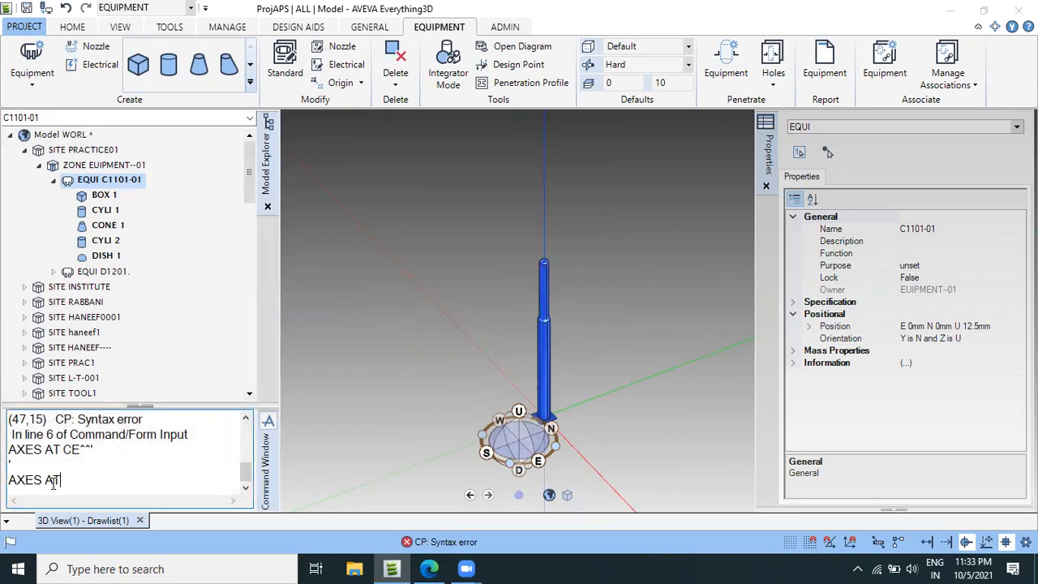
pyautogui.press('Return')
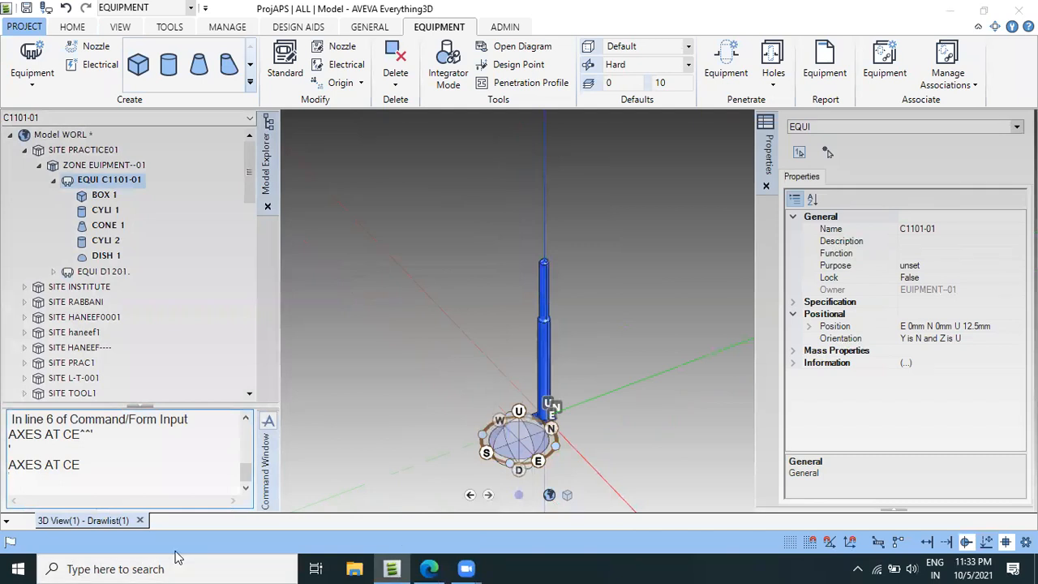
pyautogui.scroll(6, 558, 403)
pyautogui.scroll(-2, 549, 398)
pyautogui.scroll(3, 549, 397)
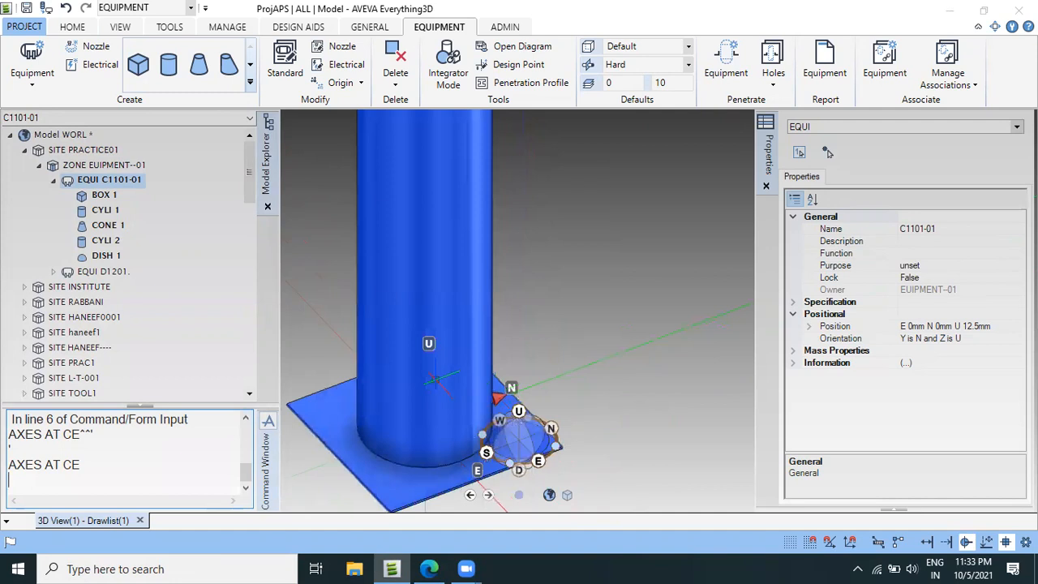
pyautogui.scroll(-4, 434, 379)
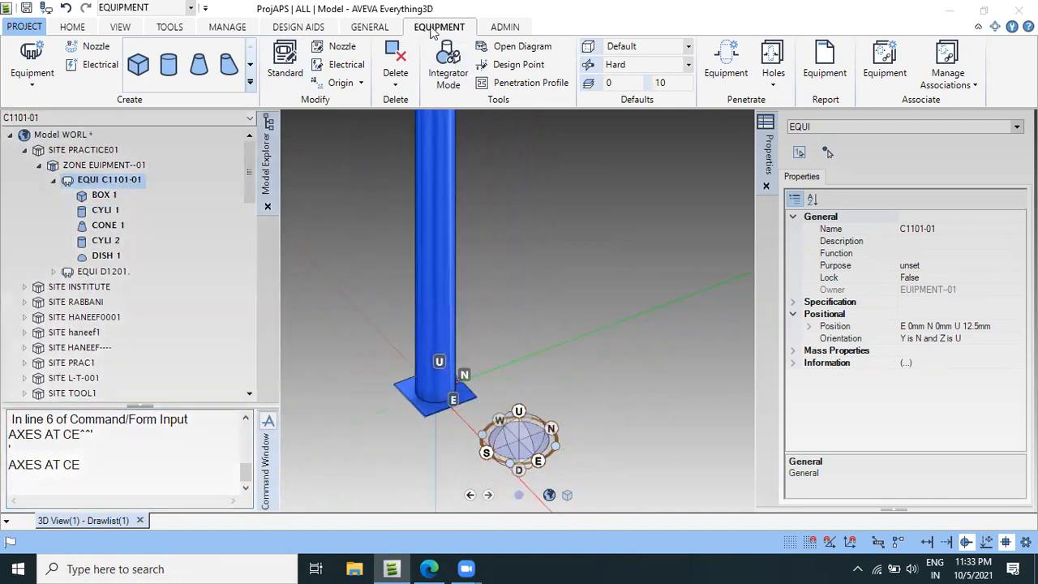
# Start creating a nozzle on equipment C1101-01 and try to name it M-1.
pyautogui.click(97, 47)
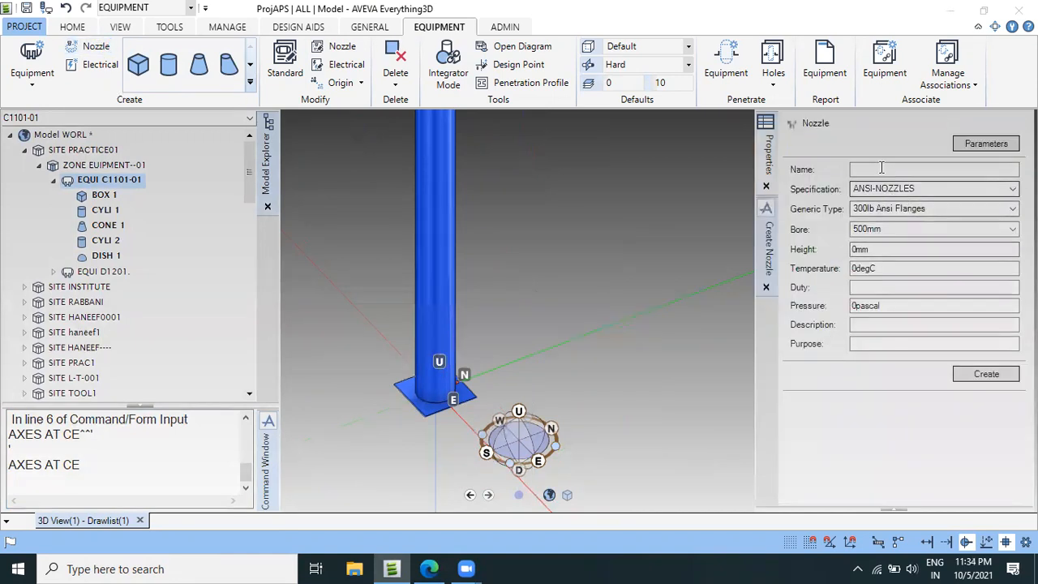
pyautogui.click(881, 168)
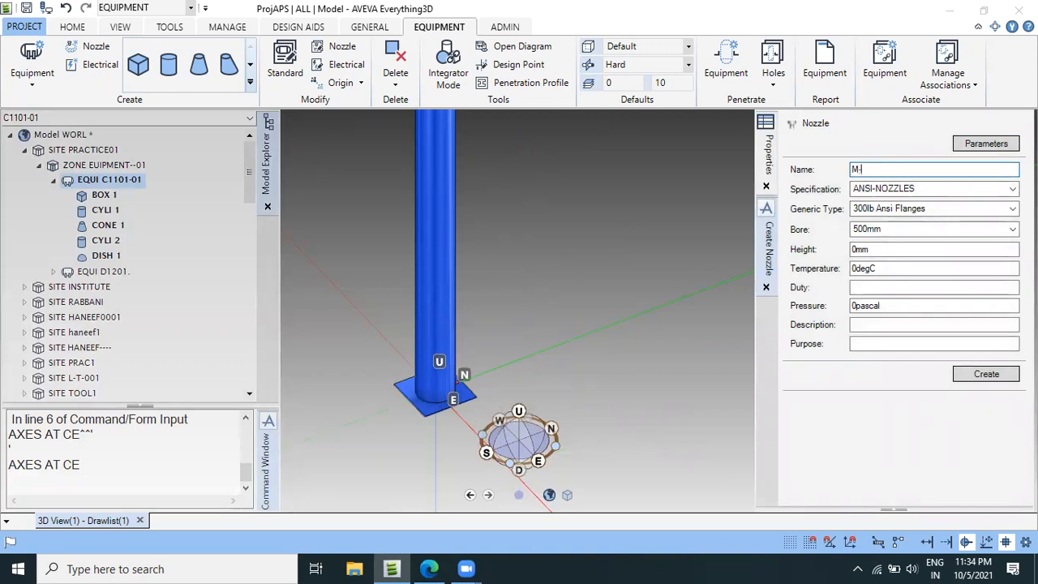
pyautogui.click(929, 192)
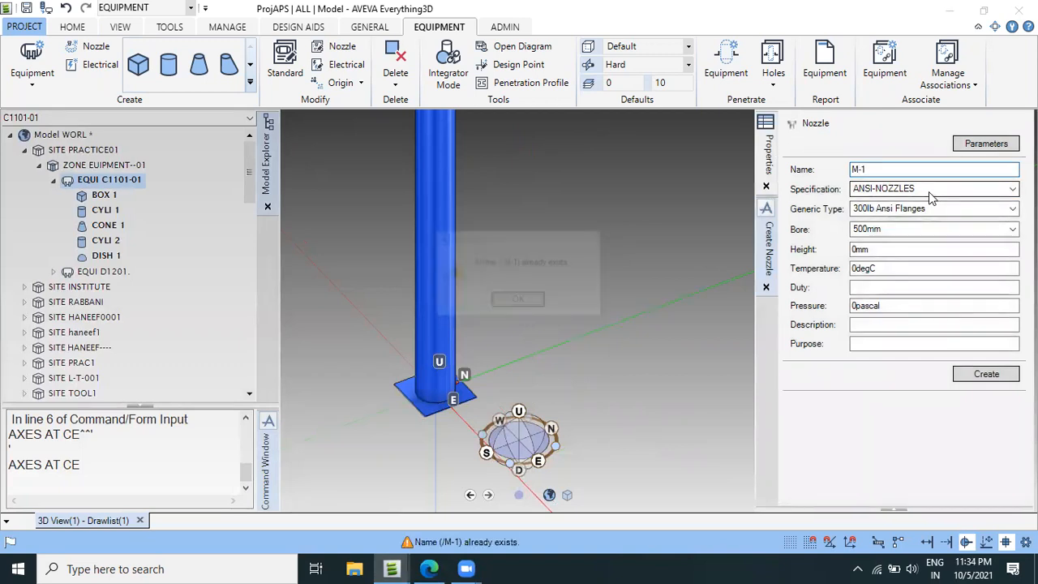
pyautogui.click(511, 306)
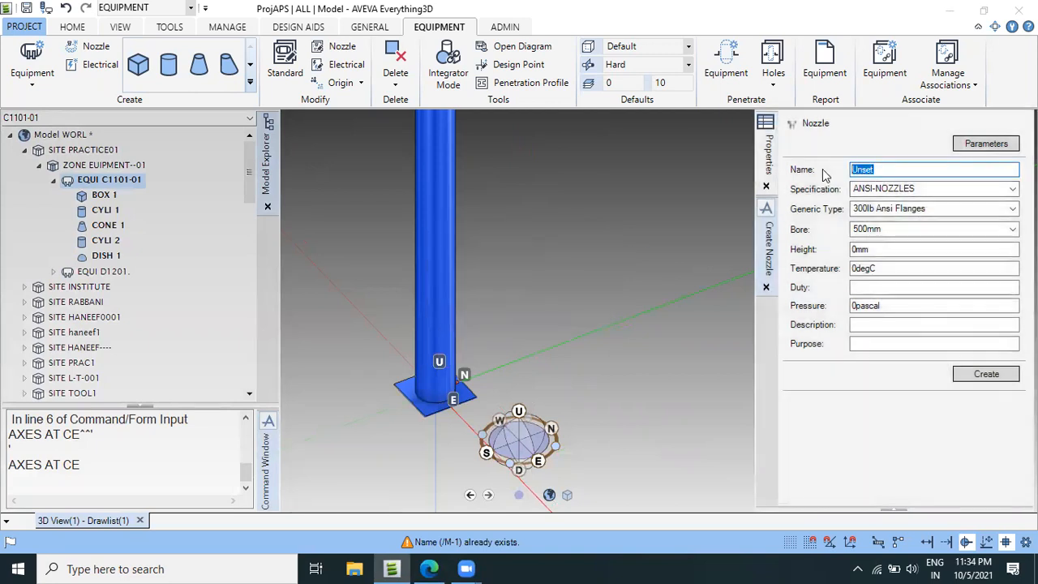
# Name the new nozzle 0M1.
pyautogui.write('0M1')
pyautogui.press('Tab')
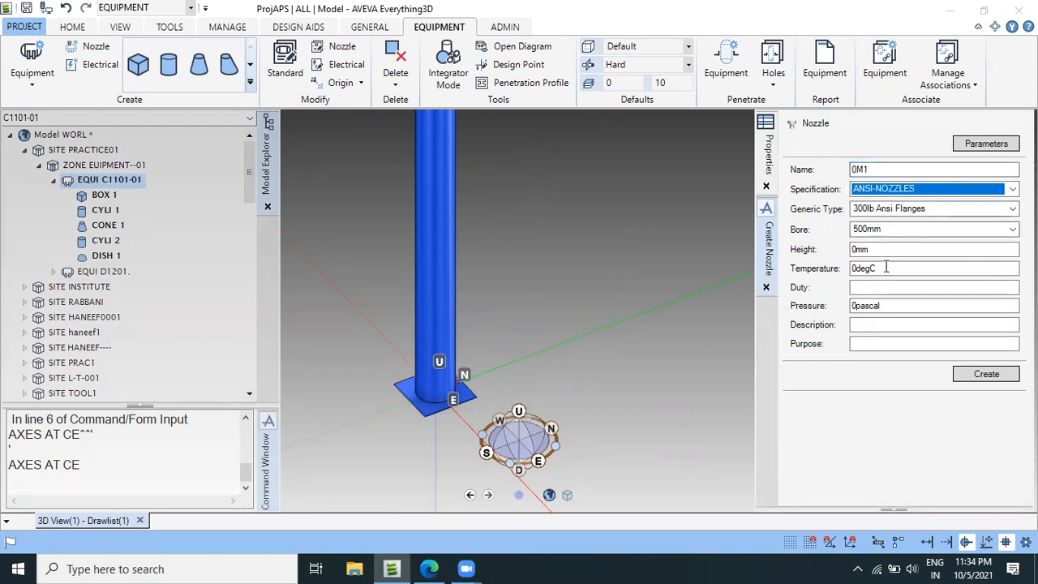
# Switch to the vessel drawing PDF in Edge and underline the 457 ID size and 300# rating in the M1 M2 M3 row.
pyautogui.click(428, 568)
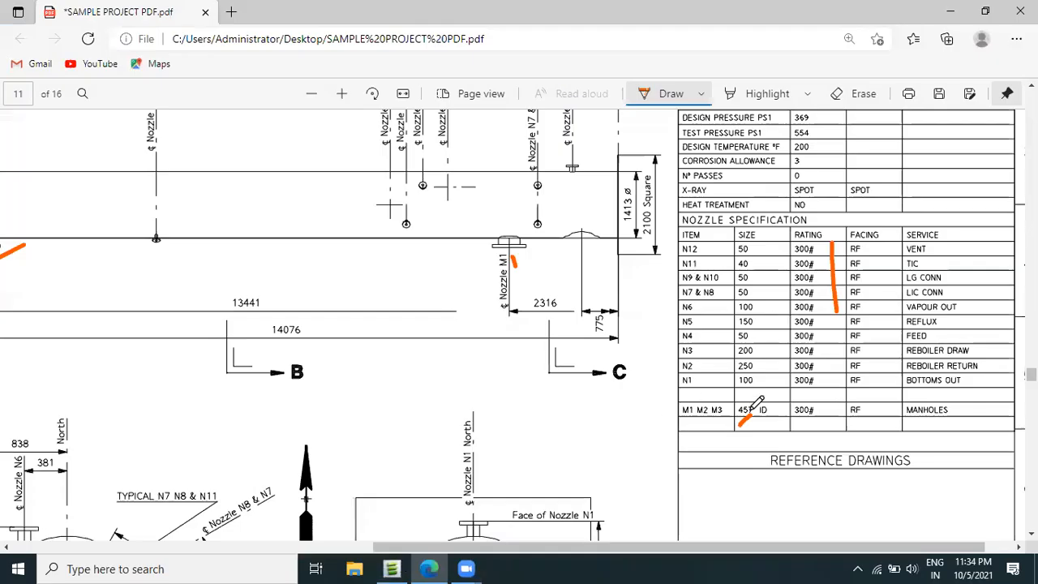
pyautogui.moveTo(740, 421); pyautogui.dragTo(819, 422)
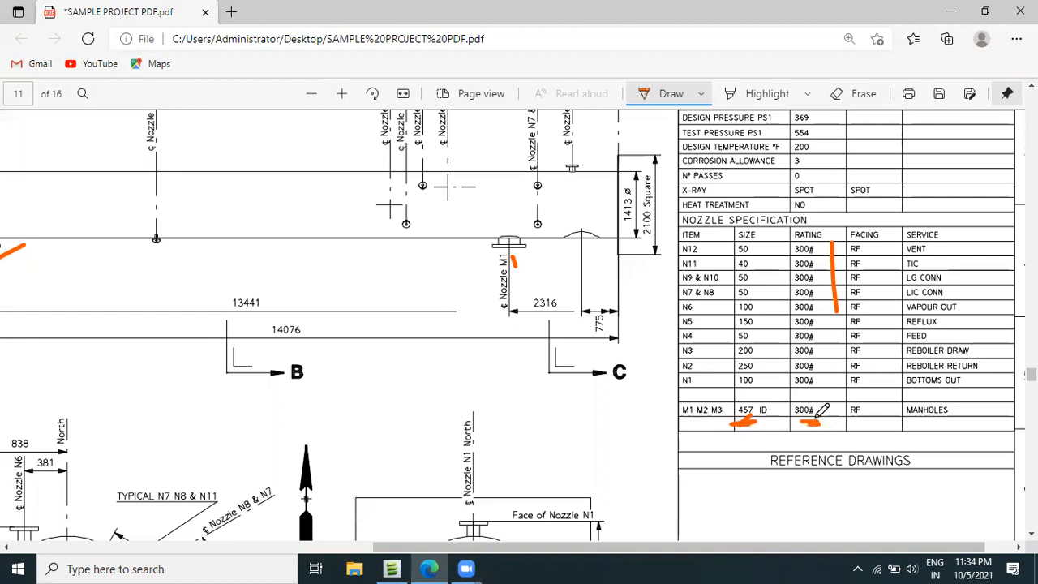
pyautogui.click(441, 568)
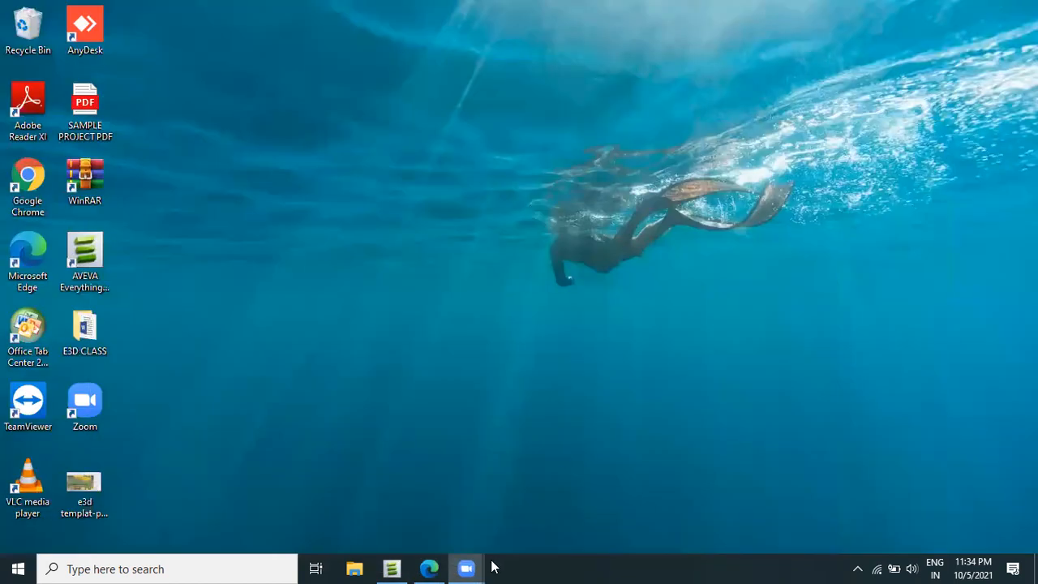
# Switch back to AVEVA Everything3D and set the bore of nozzle 0M1 to 450mm.
pyautogui.click(391, 568)
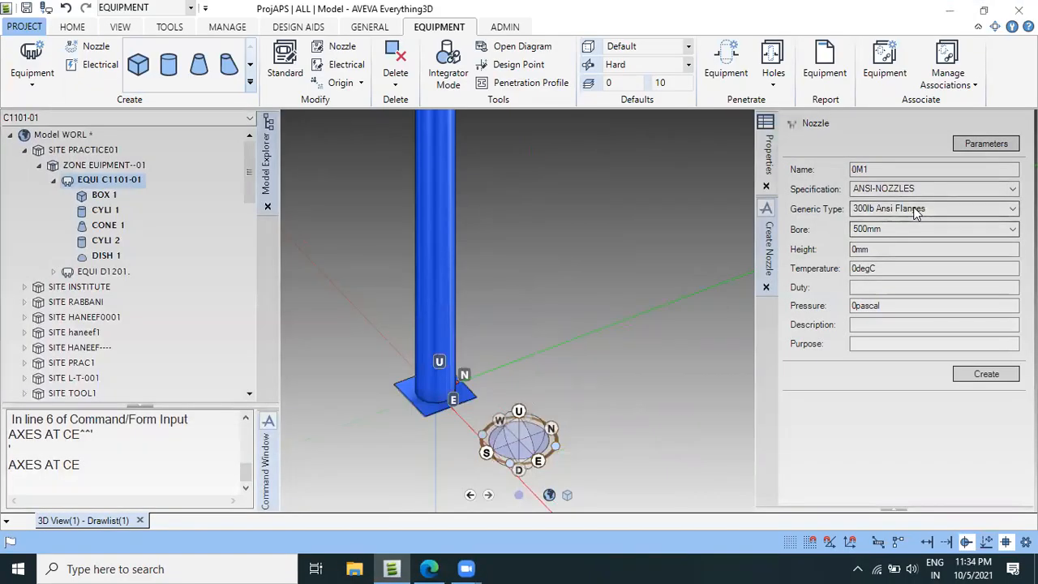
pyautogui.click(989, 229)
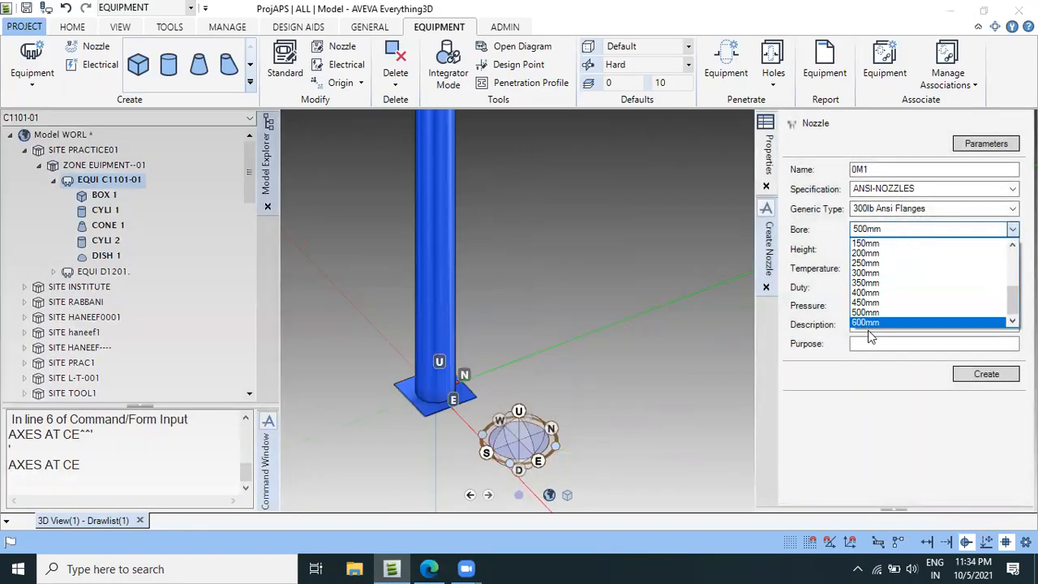
pyautogui.click(877, 305)
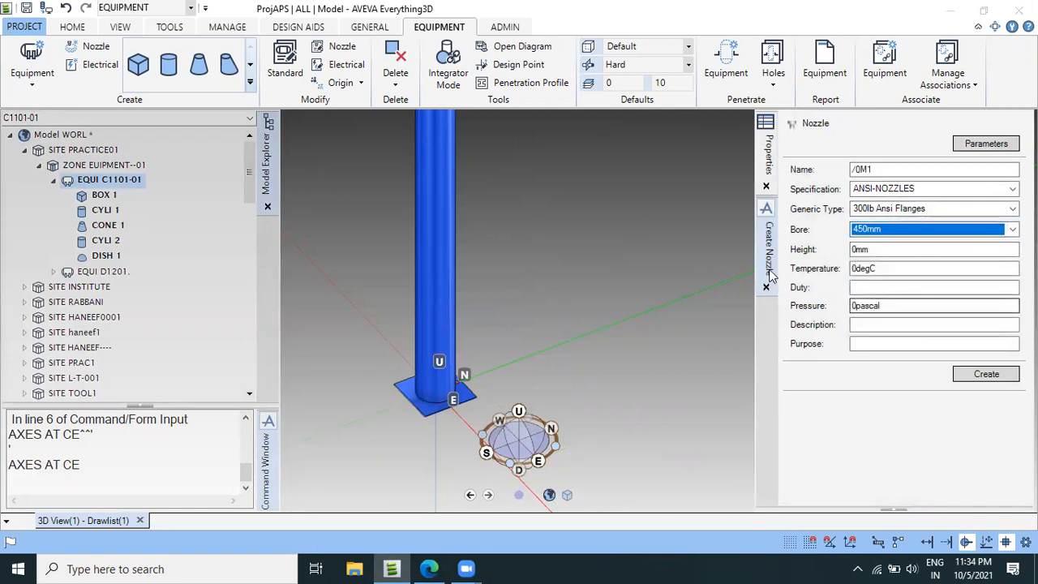
pyautogui.click(860, 250)
pyautogui.moveTo(818, 252); pyautogui.dragTo(803, 253)
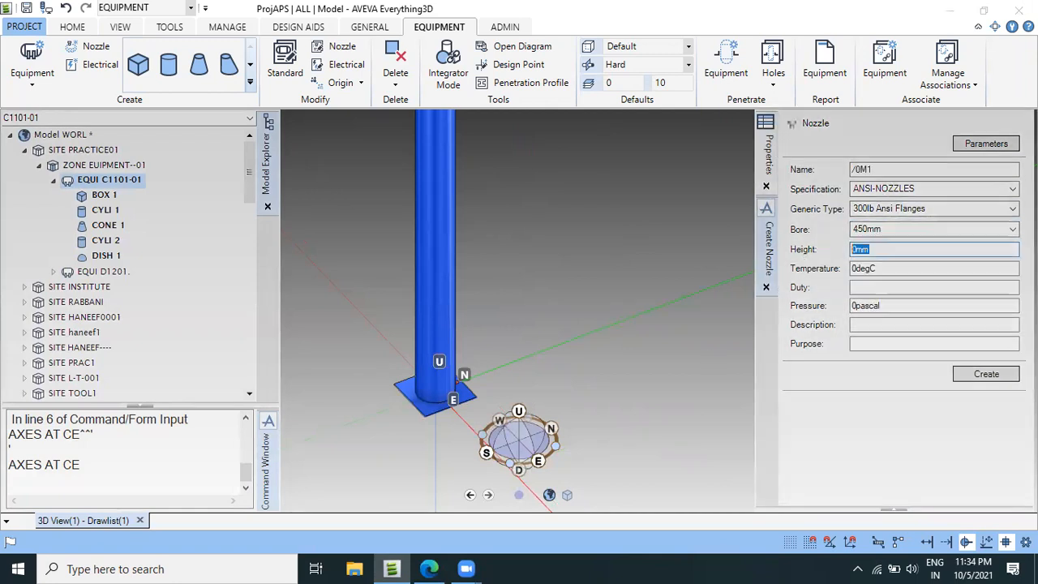
# Switch to the vessel drawing PDF in Edge and mark the 900 distance to the manhole faces in sections B-B and A-A.
pyautogui.click(422, 567)
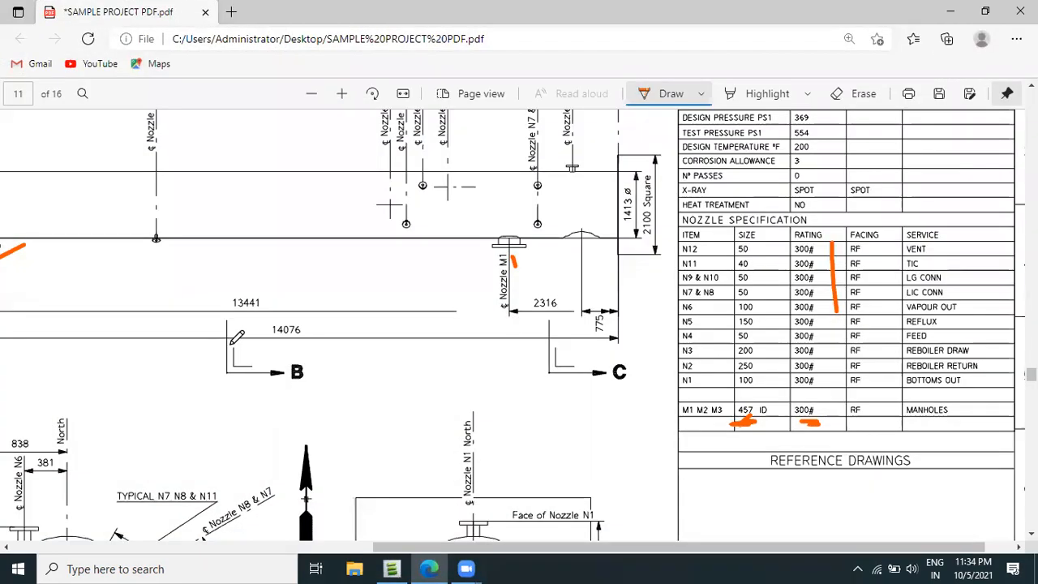
pyautogui.hscroll(1, 239, 336)
pyautogui.keyDown('ctrl'); pyautogui.scroll(-3, 247, 335); pyautogui.keyUp('ctrl')
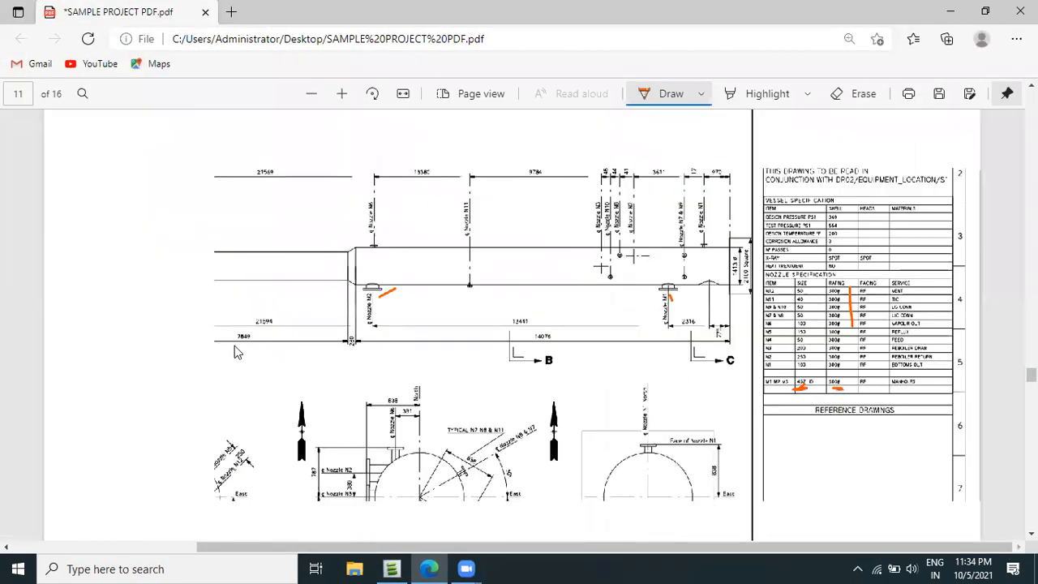
pyautogui.scroll(-3, 247, 413)
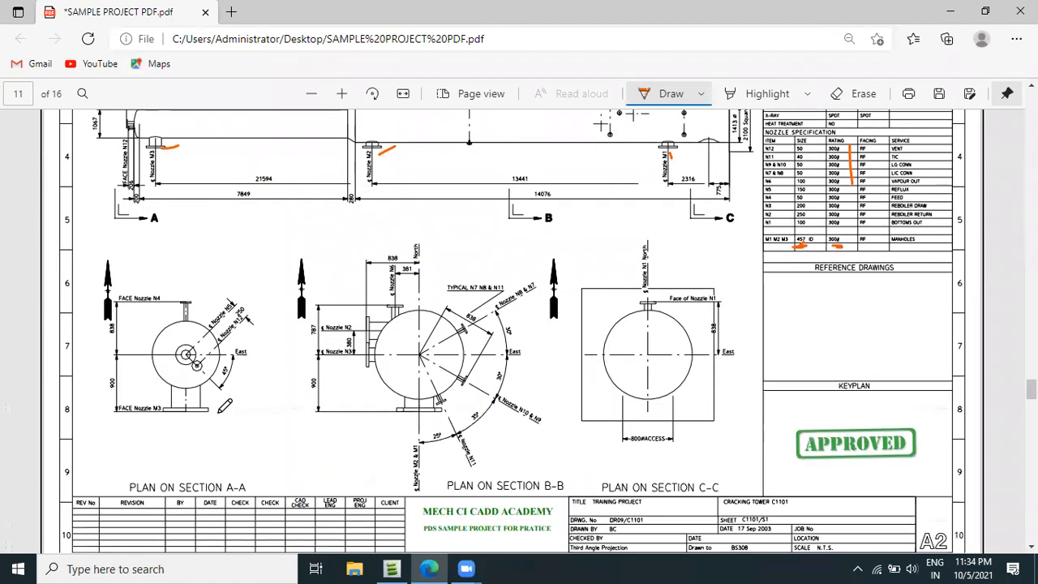
pyautogui.keyDown('ctrl'); pyautogui.scroll(3, 157, 430); pyautogui.keyUp('ctrl')
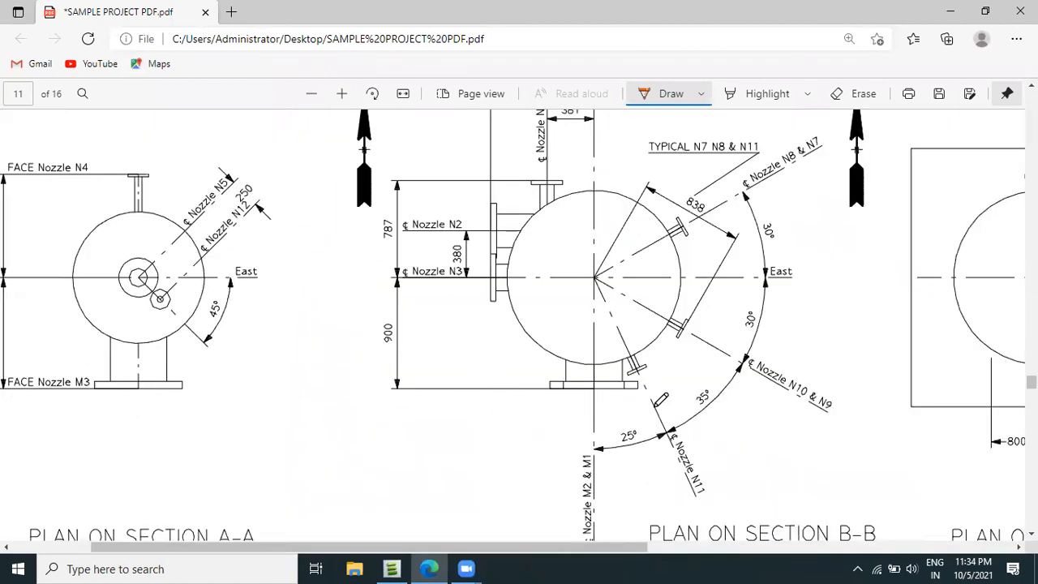
pyautogui.keyDown('ctrl'); pyautogui.scroll(-1, 559, 388); pyautogui.keyUp('ctrl')
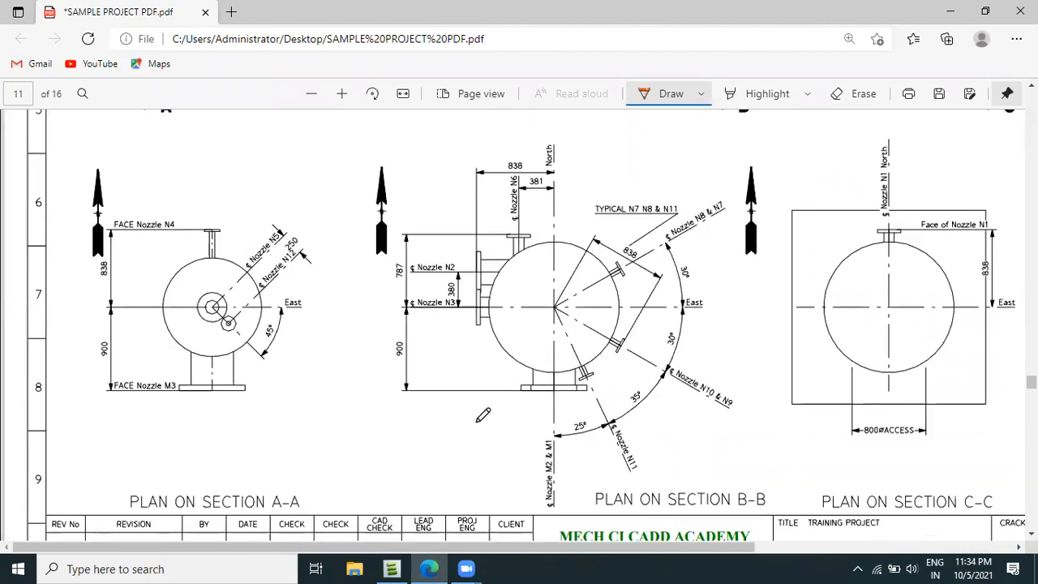
pyautogui.scroll(-1, 568, 458)
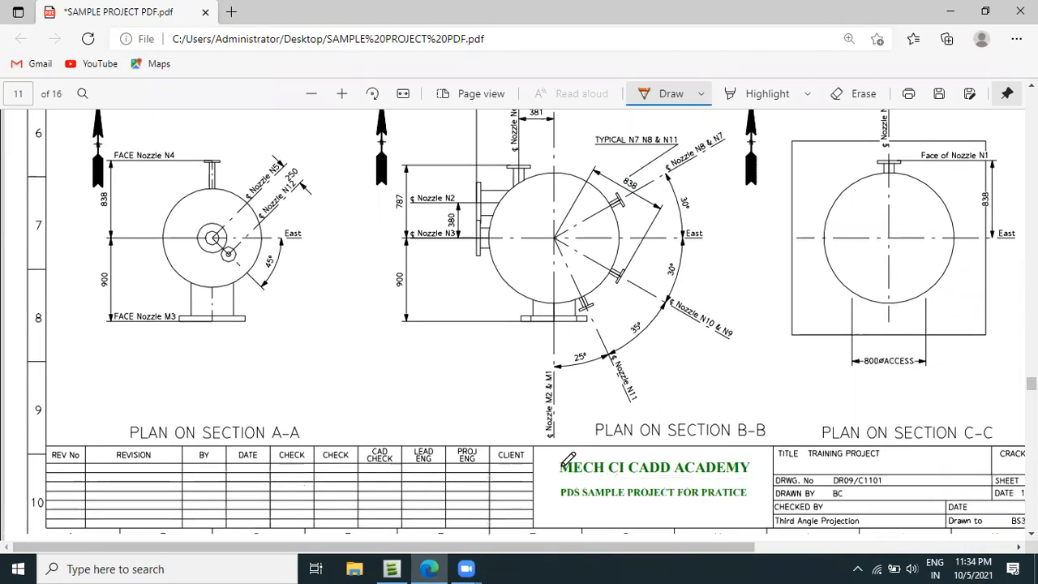
pyautogui.moveTo(511, 239)
pyautogui.mouseDown()
pyautogui.moveTo(450, 241)
pyautogui.moveTo(468, 322)
pyautogui.mouseUp()
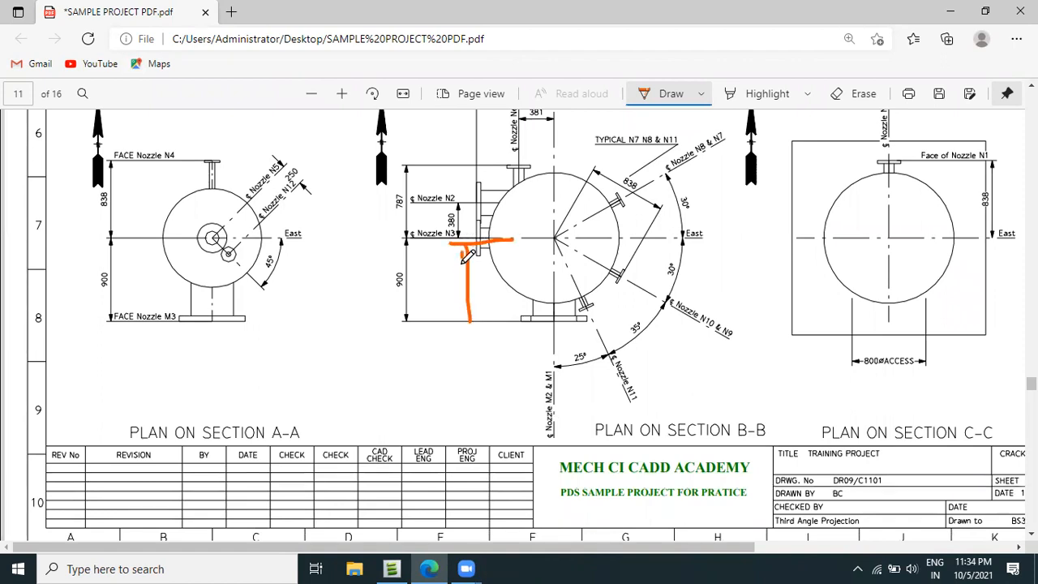
pyautogui.moveTo(472, 236)
pyautogui.mouseDown()
pyautogui.moveTo(486, 261)
pyautogui.moveTo(476, 316)
pyautogui.mouseUp()
pyautogui.moveTo(403, 261)
pyautogui.mouseDown()
pyautogui.moveTo(406, 305)
pyautogui.moveTo(415, 265)
pyautogui.mouseUp()
pyautogui.scroll(-2, 391, 338)
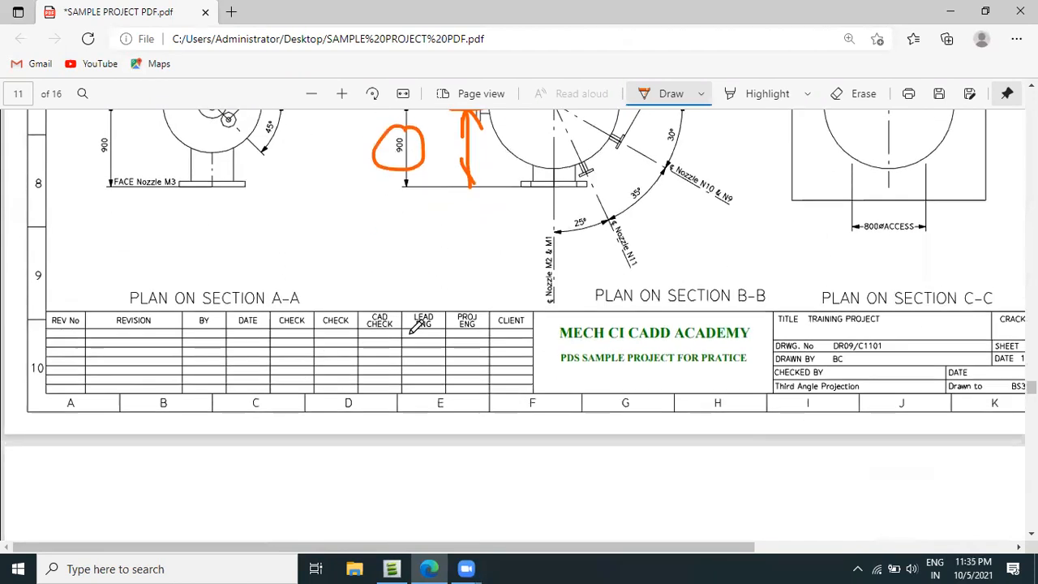
pyautogui.moveTo(121, 191)
pyautogui.mouseDown()
pyautogui.moveTo(95, 240)
pyautogui.moveTo(128, 193)
pyautogui.mouseUp()
pyautogui.scroll(2, 547, 431)
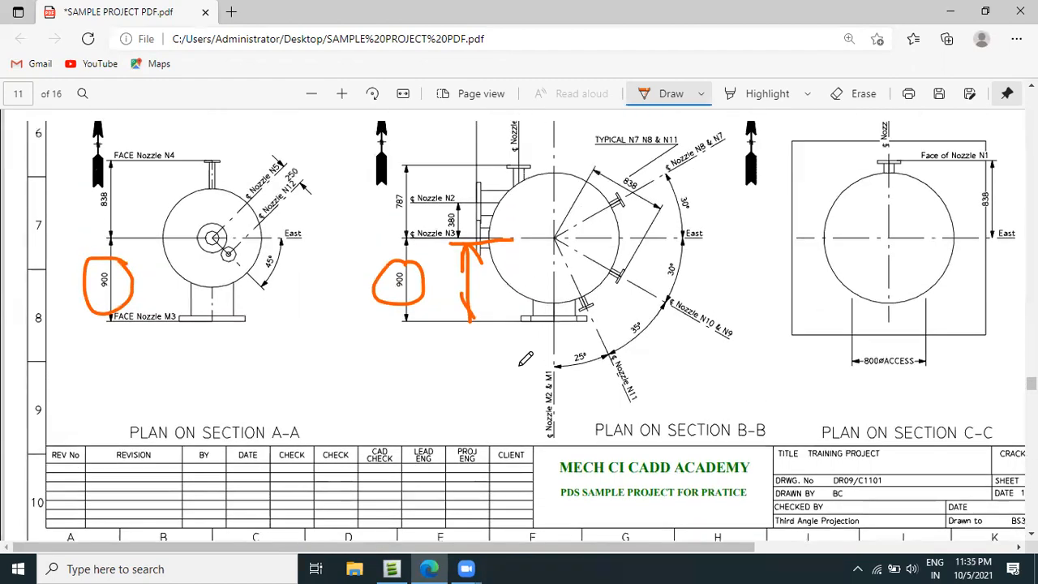
# Switch back to AVEVA Everything3D, set the nozzle's height to 900mm and create nozzle 0M1.
pyautogui.click(392, 569)
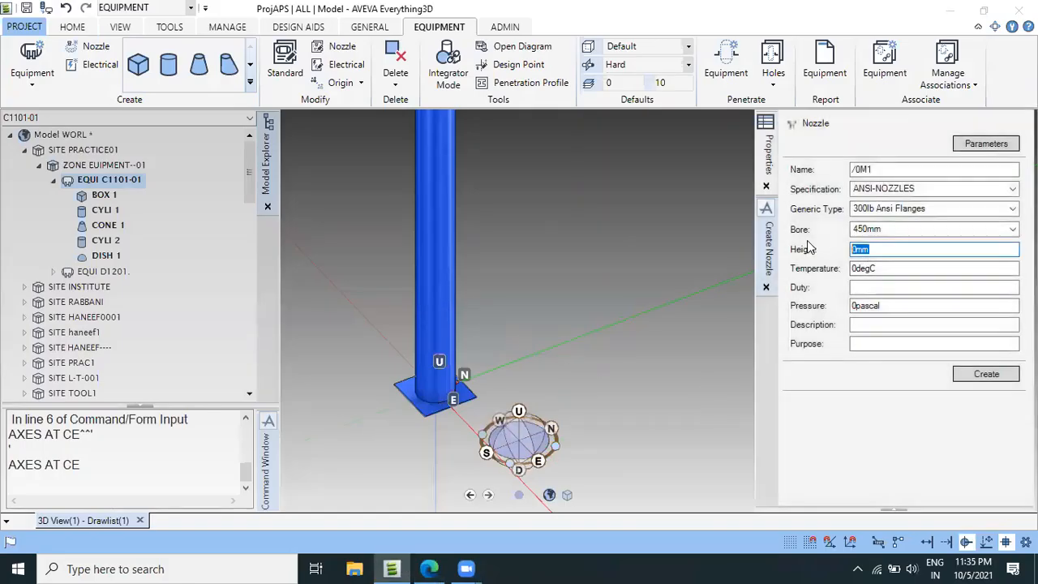
pyautogui.write('900')
pyautogui.press('Tab')
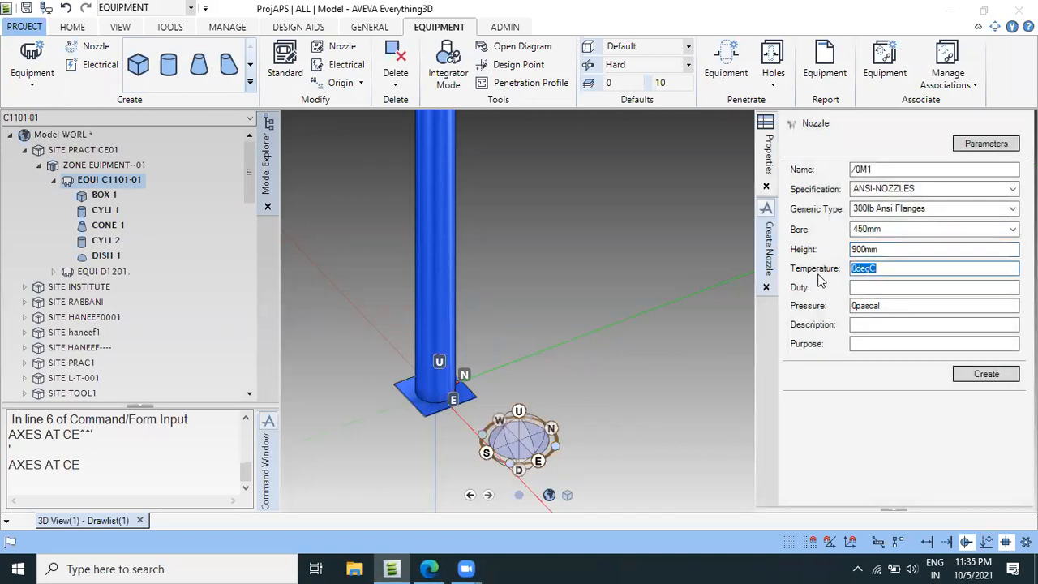
pyautogui.click(986, 374)
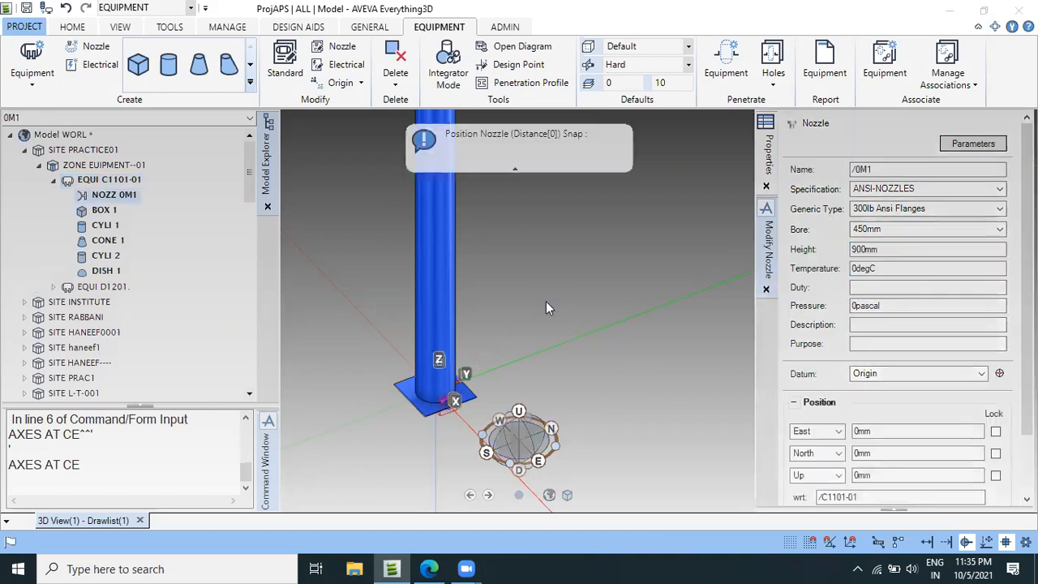
# Check nozzle 0M1 at the column base and open its Align with direction for editing.
pyautogui.scroll(4, 443, 404)
pyautogui.scroll(3, 438, 407)
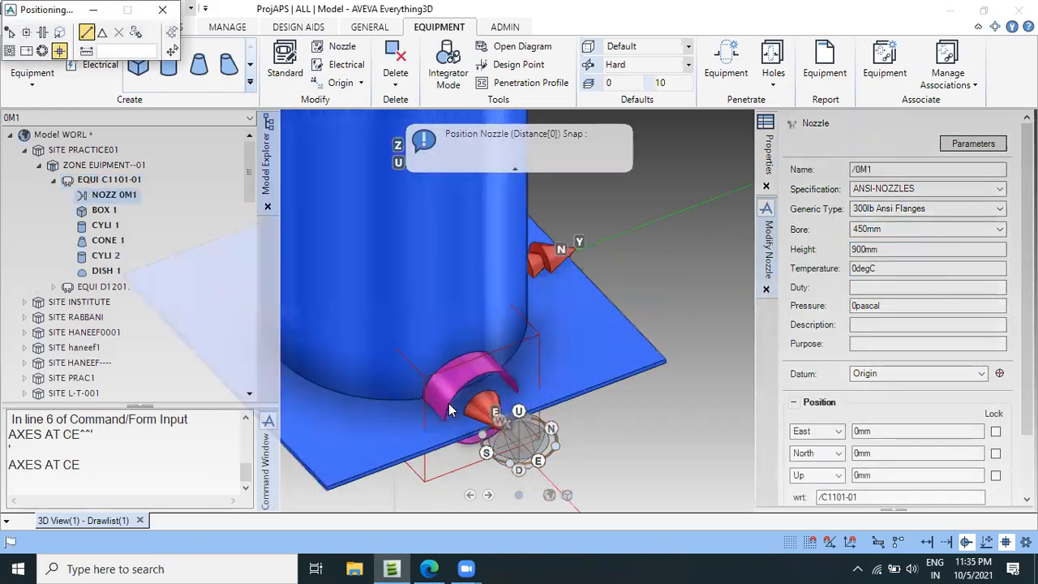
pyautogui.scroll(-1, 957, 406)
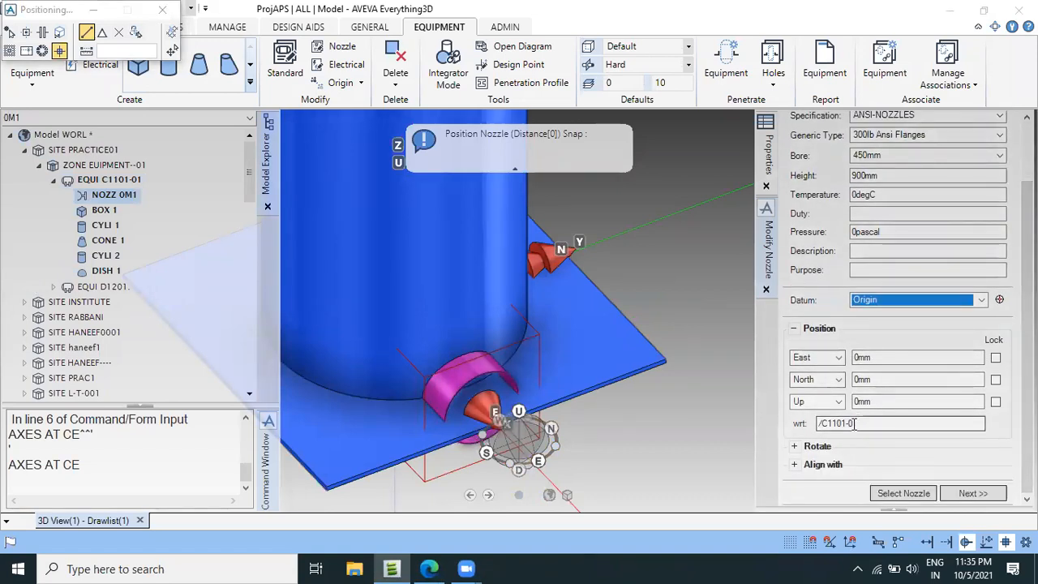
pyautogui.click(794, 465)
pyautogui.click(841, 486)
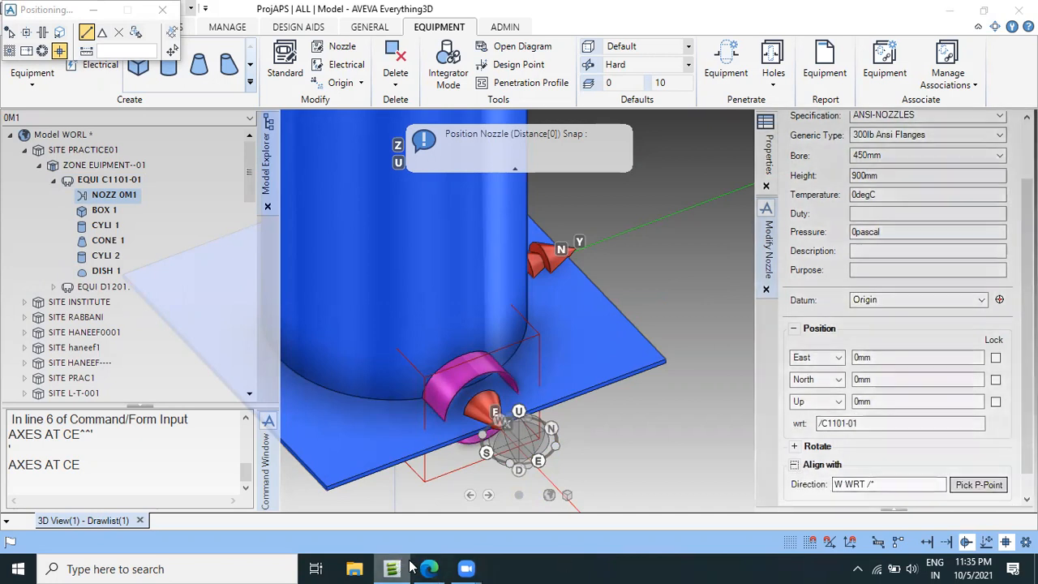
# Switch to the vessel drawing PDF in Edge and mark north and south with N and S beside section A-A.
pyautogui.moveTo(429, 568)
pyautogui.click(443, 459)
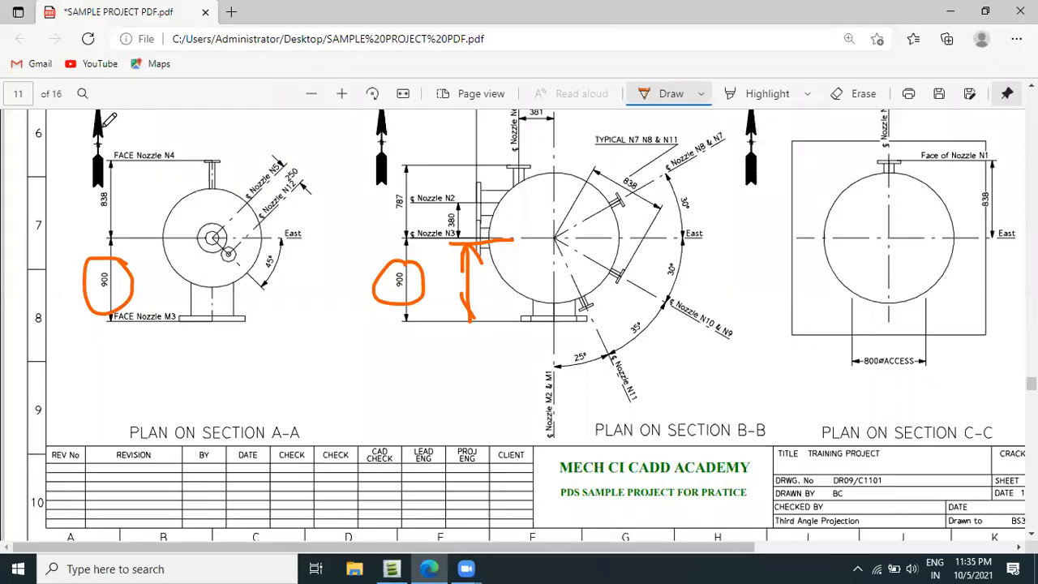
pyautogui.scroll(3, 109, 183)
pyautogui.moveTo(93, 230); pyautogui.dragTo(107, 203)
pyautogui.moveTo(169, 429); pyautogui.dragTo(168, 442)
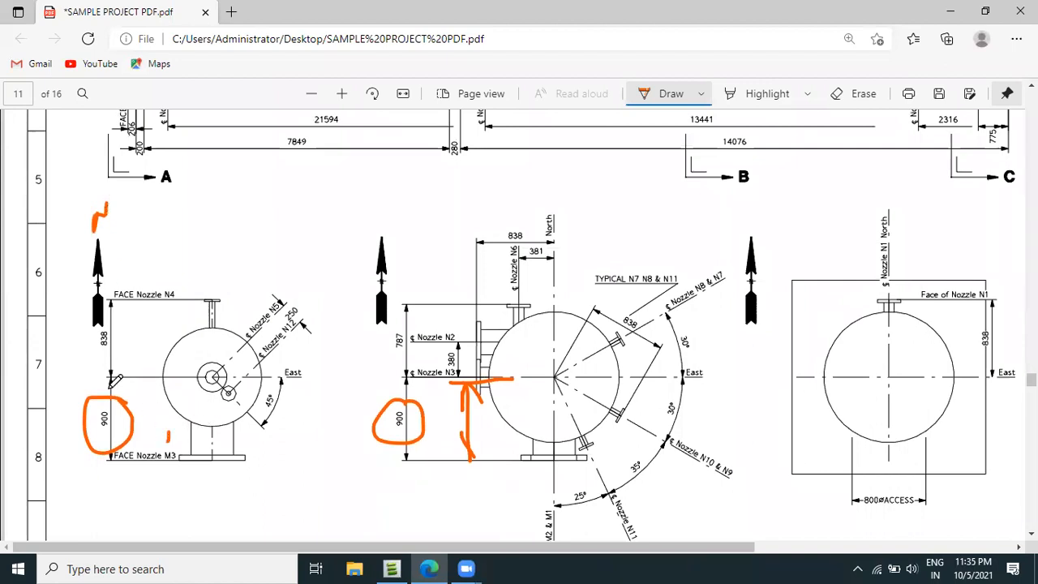
pyautogui.moveTo(88, 346); pyautogui.dragTo(67, 374)
# Mark the manhole faces in sections A-A and B-B and the Nozzle M2 & M1 centreline label.
pyautogui.moveTo(232, 477); pyautogui.dragTo(250, 464)
pyautogui.moveTo(525, 485); pyautogui.dragTo(534, 461)
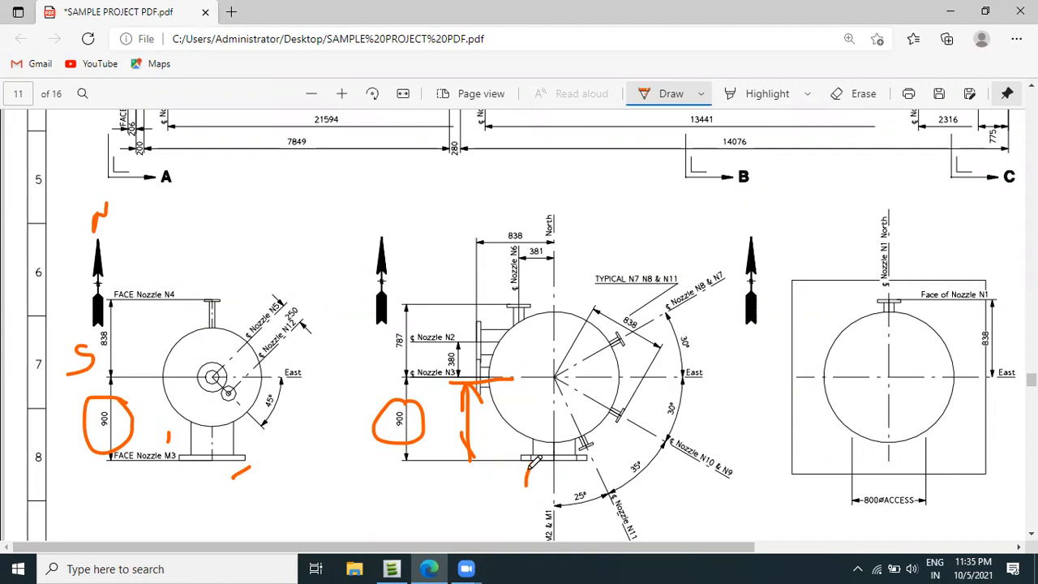
pyautogui.scroll(-2, 534, 461)
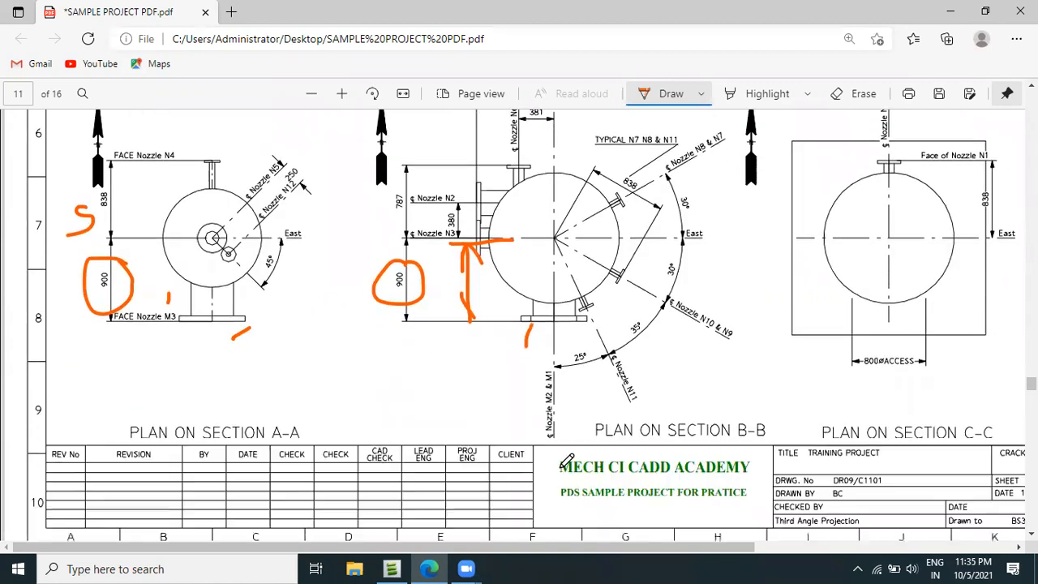
pyautogui.keyDown('ctrl'); pyautogui.scroll(2, 567, 458); pyautogui.keyUp('ctrl')
pyautogui.moveTo(559, 323); pyautogui.dragTo(560, 373)
pyautogui.keyDown('ctrl'); pyautogui.scroll(-2, 320, 320); pyautogui.keyUp('ctrl')
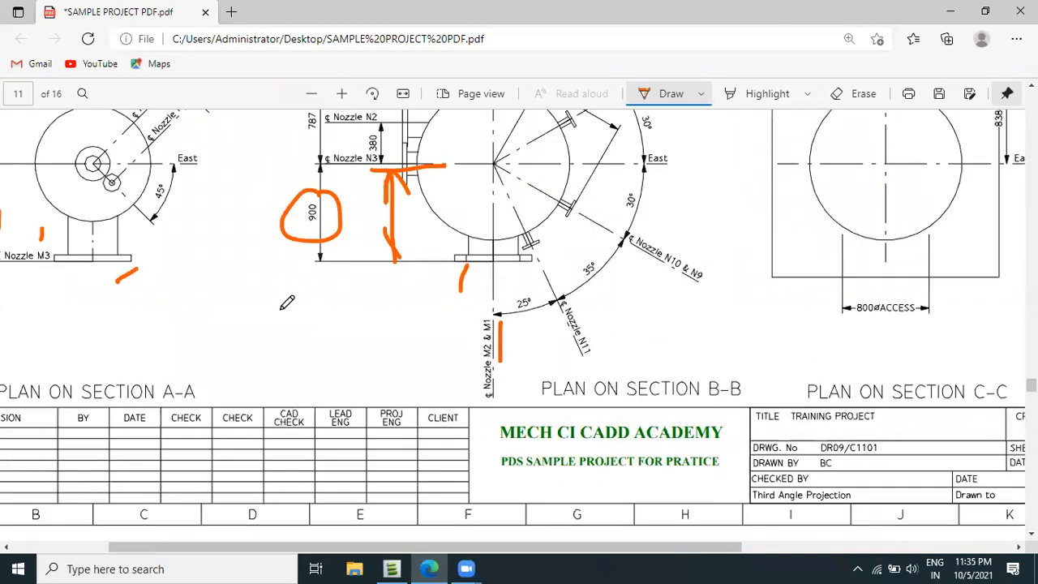
pyautogui.scroll(1, 260, 309)
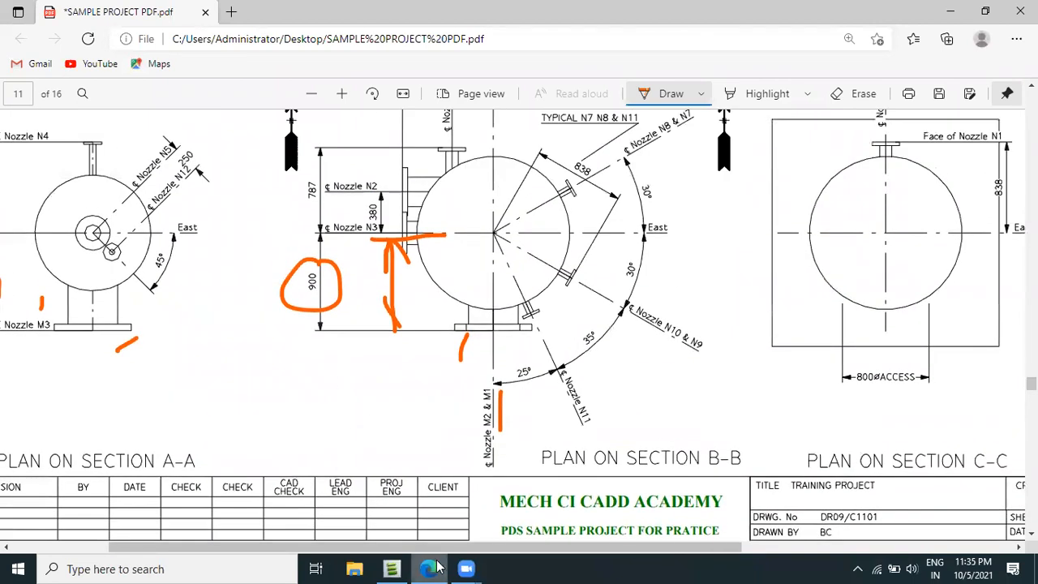
# Switch back to AVEVA Everything3D and set the alignment direction of nozzle 0M1 to S WRT /*.
pyautogui.click(393, 567)
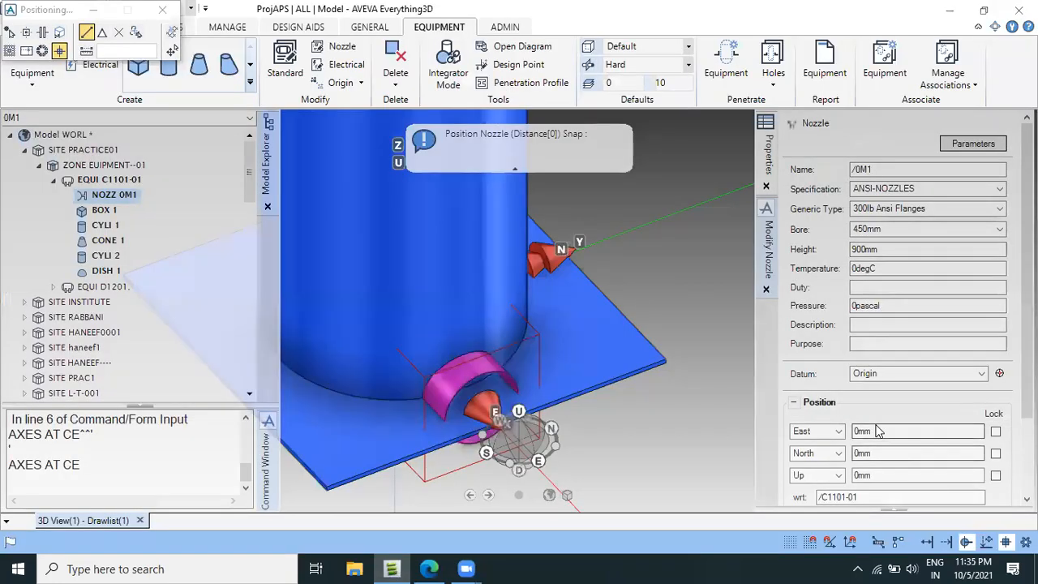
pyautogui.scroll(-3, 884, 430)
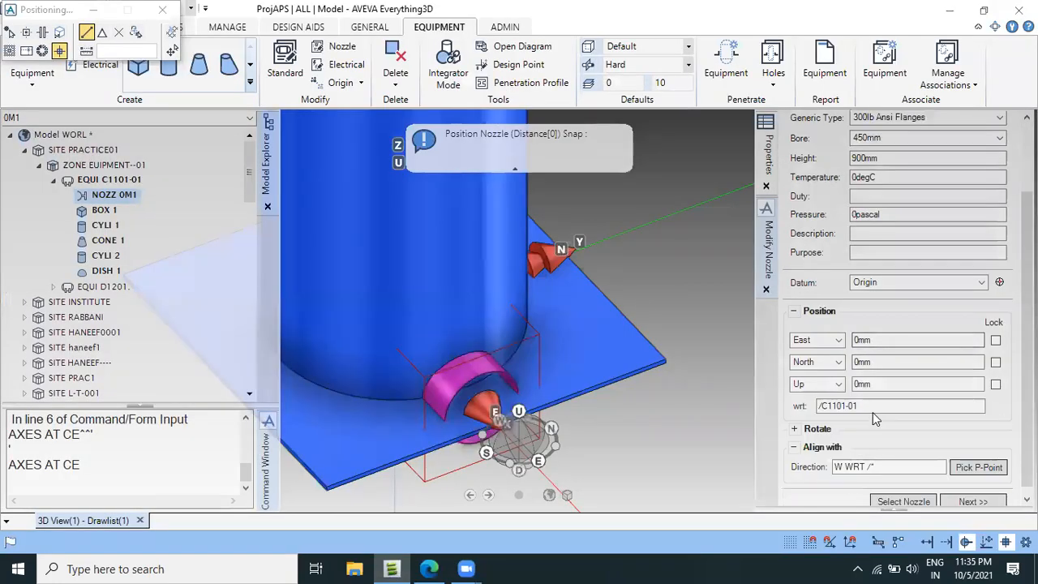
pyautogui.doubleClick(839, 467)
pyautogui.write('S')
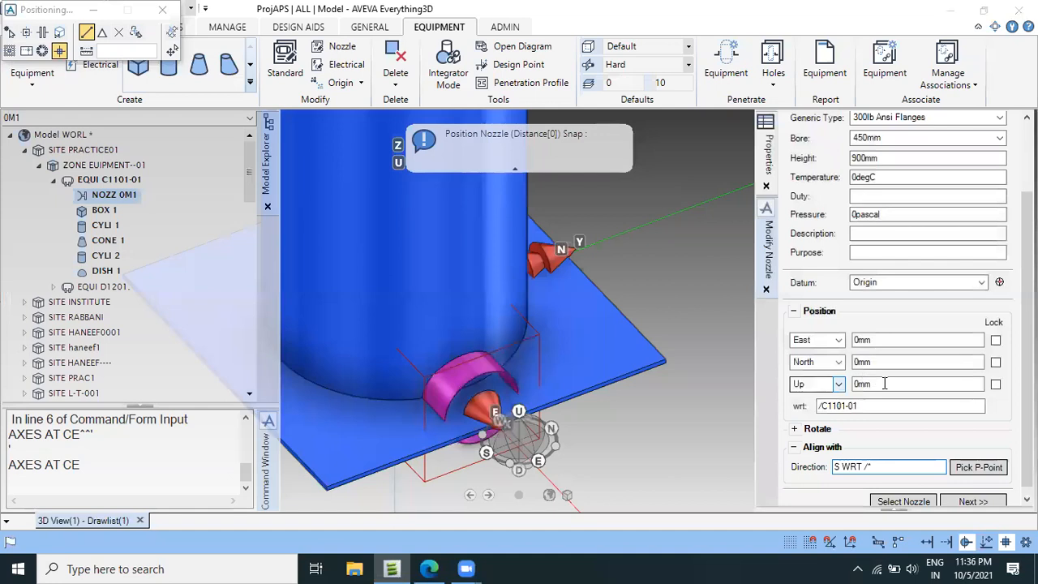
# Position nozzle 0M1 at South 900mm with respect to equipment C1101-01.
pyautogui.click(840, 364)
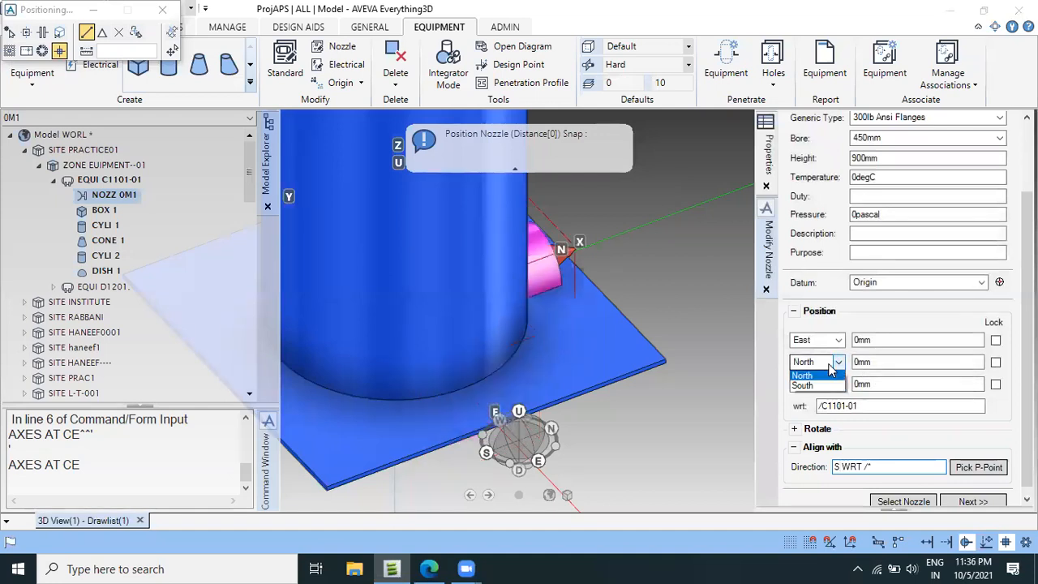
pyautogui.click(818, 386)
pyautogui.moveTo(882, 366); pyautogui.dragTo(854, 365)
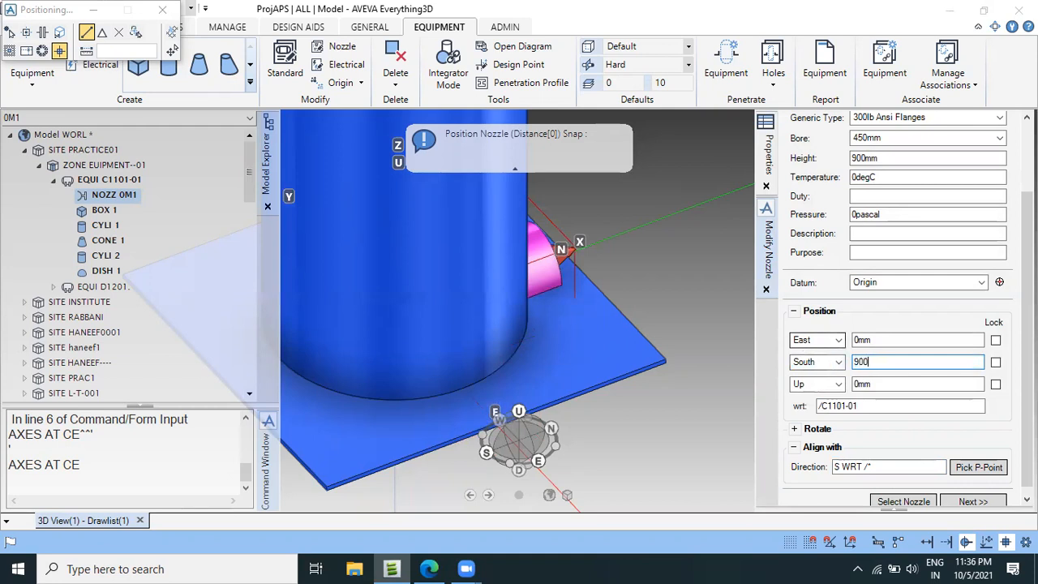
pyautogui.write('900')
pyautogui.press('Return')
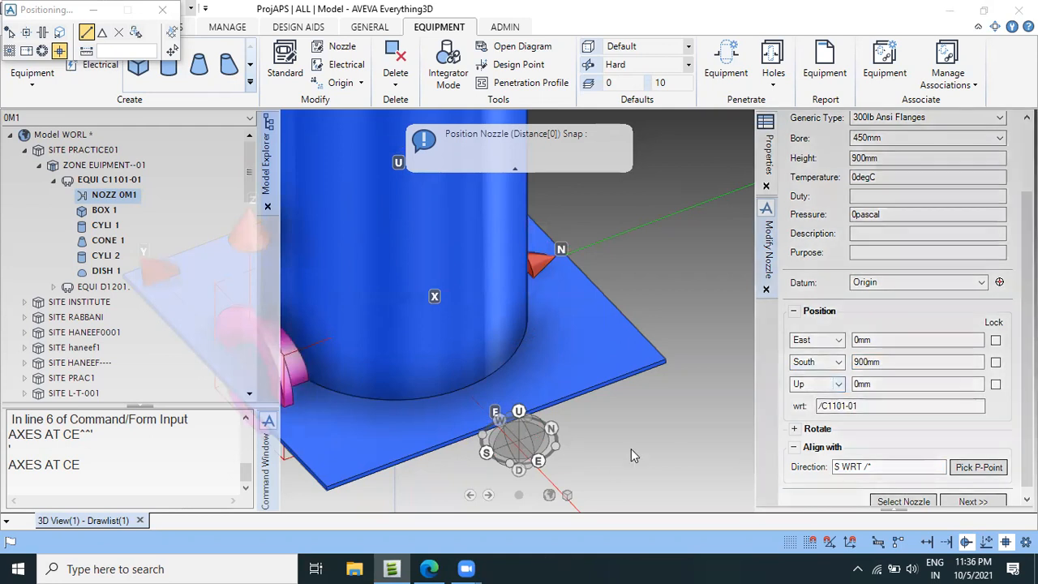
# Switch to the vessel drawing PDF in Edge and mark the Nozzle M1 2316 dimension and the vessel's base line.
pyautogui.click(429, 568)
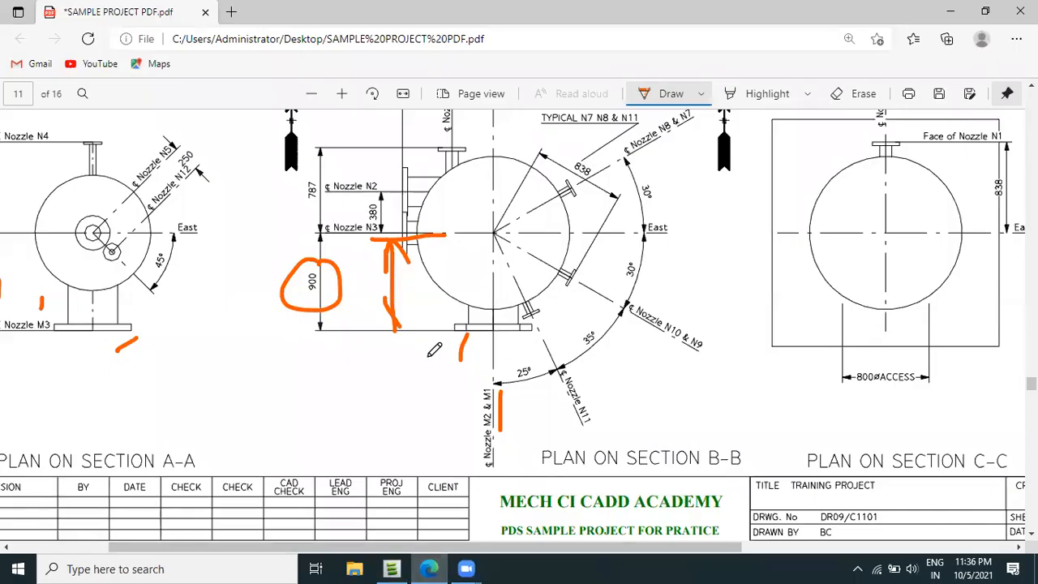
pyautogui.scroll(5, 425, 336)
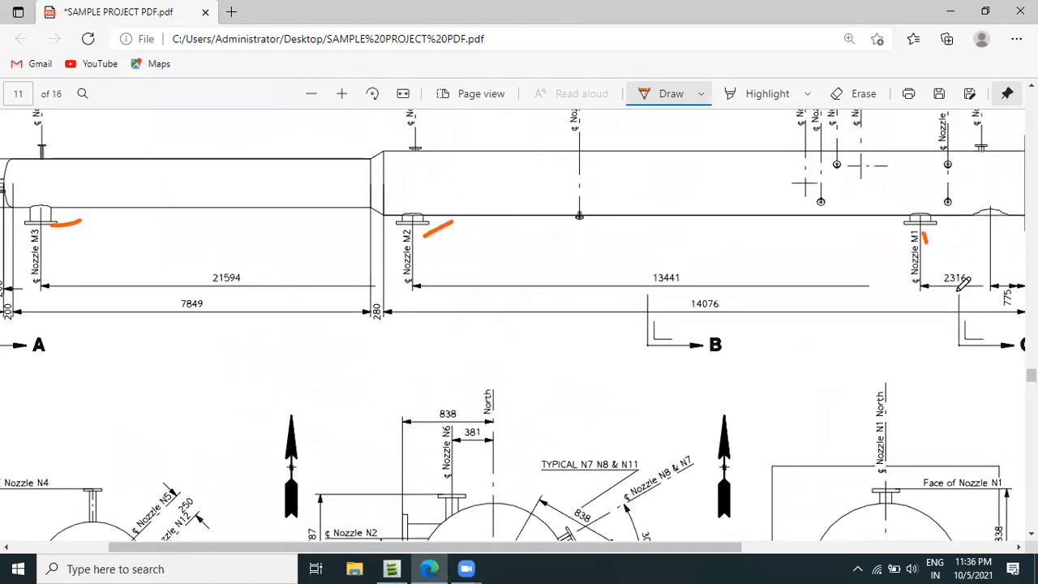
pyautogui.moveTo(970, 290); pyautogui.dragTo(991, 266)
pyautogui.keyDown('ctrl'); pyautogui.scroll(-1, 917, 283); pyautogui.keyUp('ctrl')
pyautogui.moveTo(884, 259); pyautogui.dragTo(885, 298)
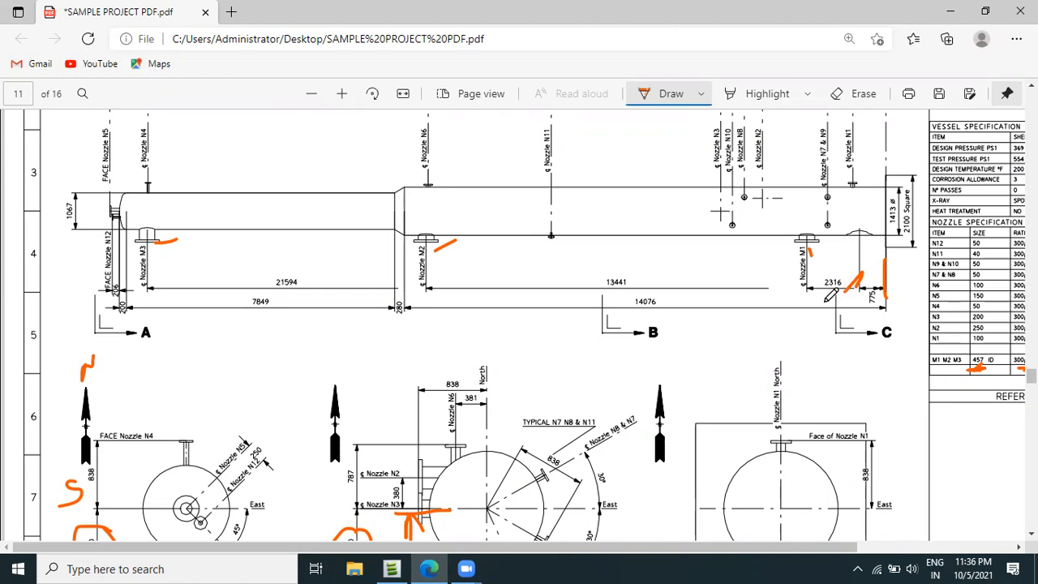
# Switch back to AVEVA Everything3D, set nozzle 0M1's Up position to 2316mm and finish modifying the nozzle.
pyautogui.click(391, 568)
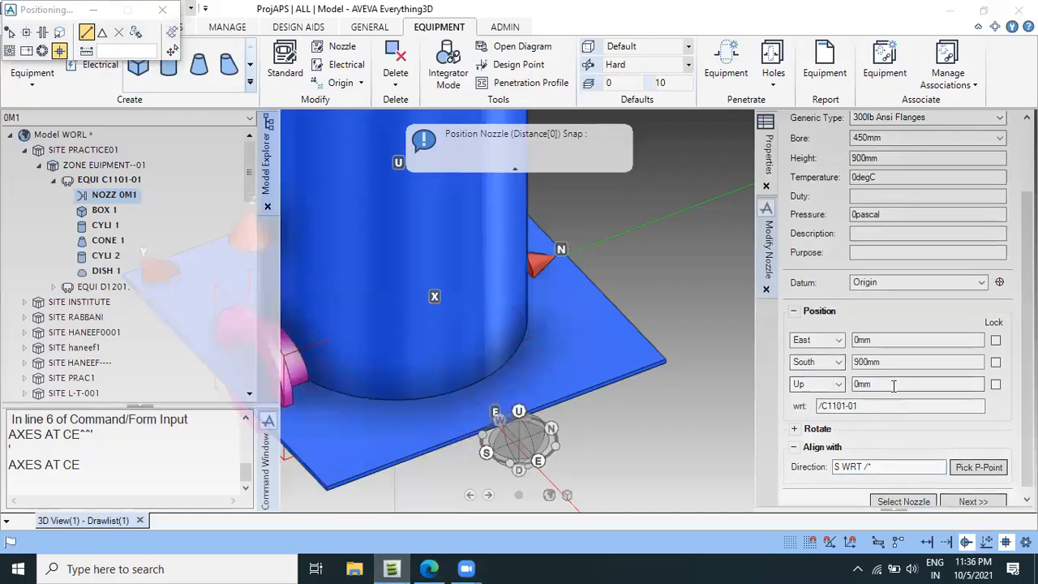
pyautogui.moveTo(894, 385); pyautogui.dragTo(769, 389)
pyautogui.write('2316')
pyautogui.press('Return')
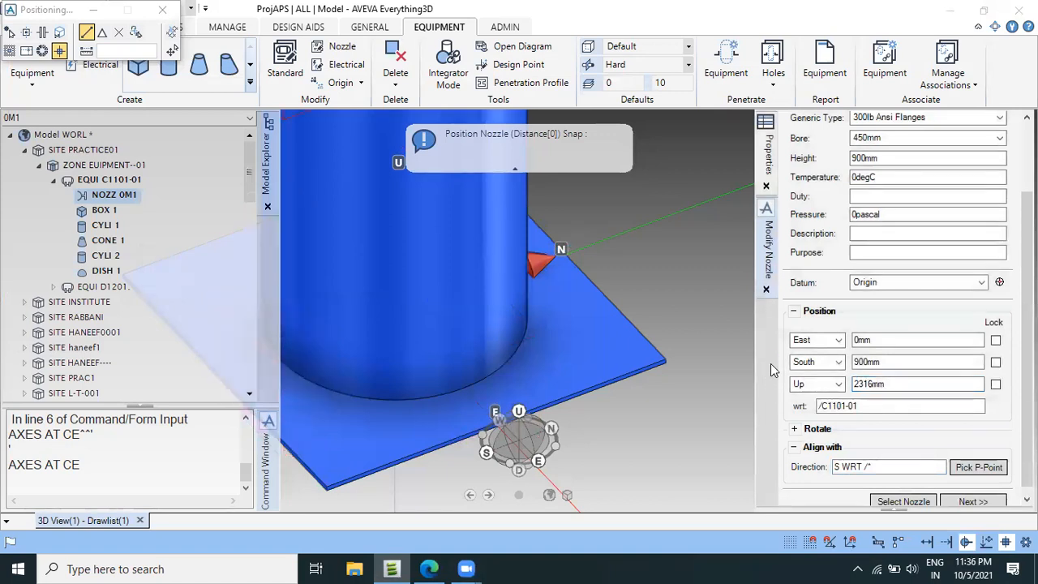
pyautogui.scroll(-5, 503, 280)
pyautogui.moveTo(502, 280); pyautogui.dragTo(513, 192, button='middle')
pyautogui.scroll(-1, 973, 487)
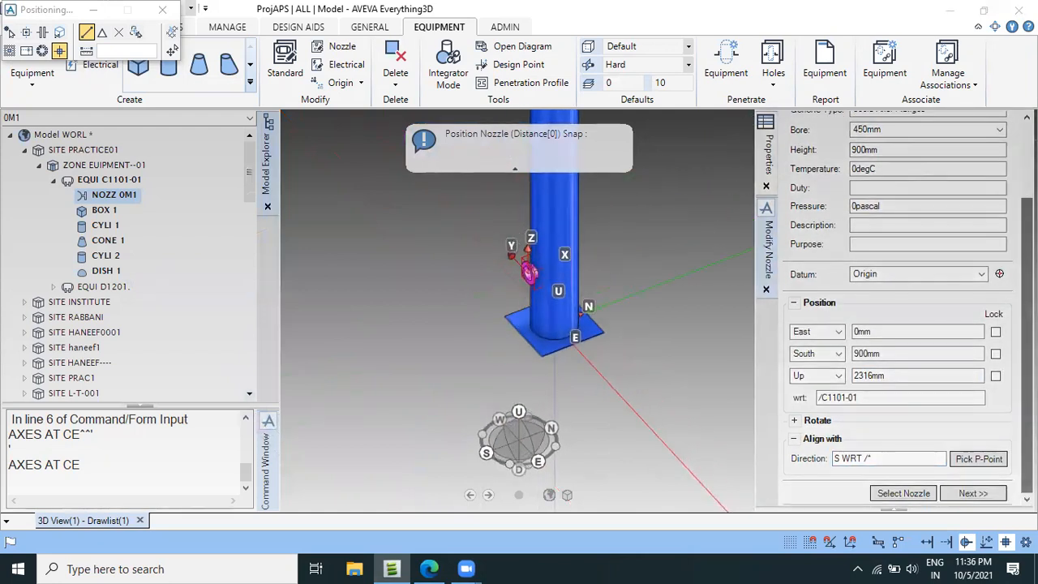
pyautogui.click(972, 493)
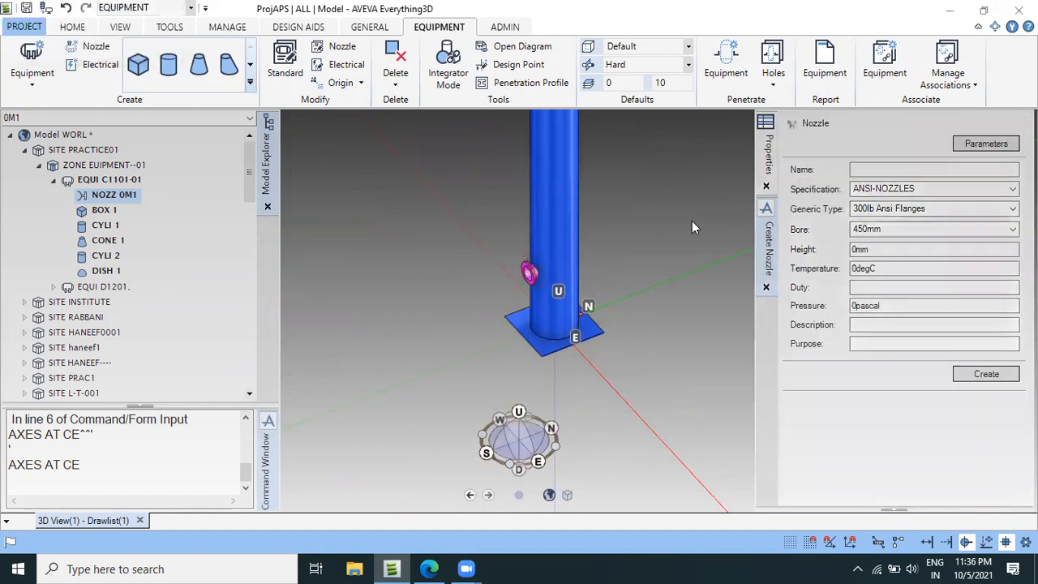
pyautogui.scroll(3, 679, 306)
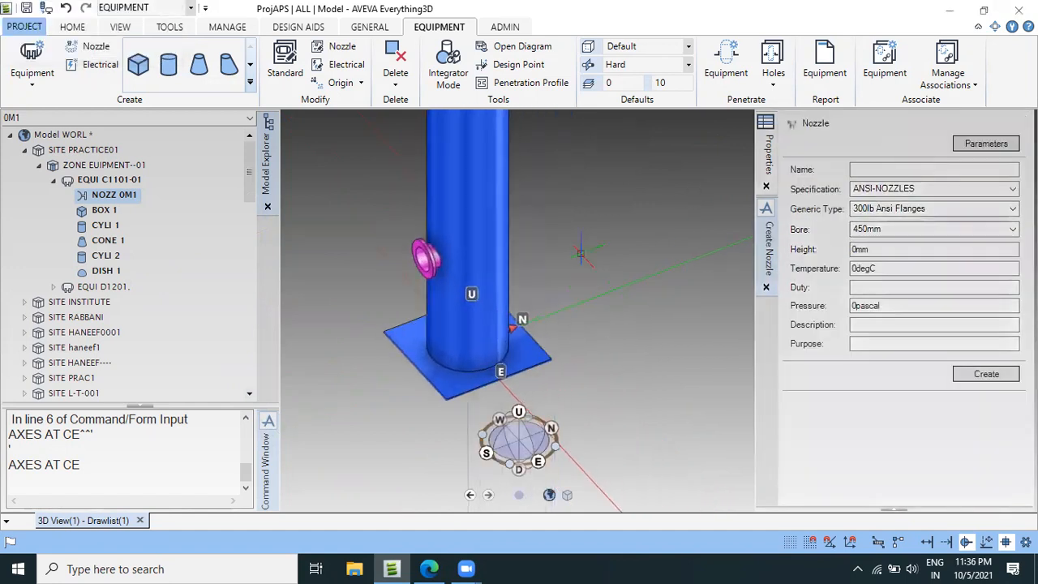
# Check the Nozzle M2 dimension in the vessel drawing and calculate Q 13441 - 2316 in the command window of AVEVA Everything3D.
pyautogui.click(108, 180)
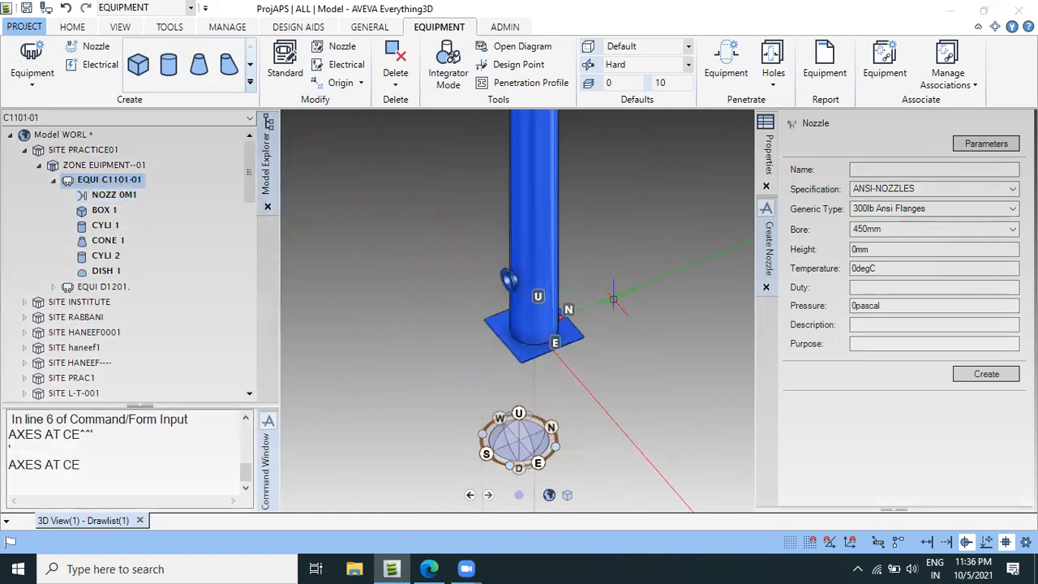
pyautogui.click(428, 568)
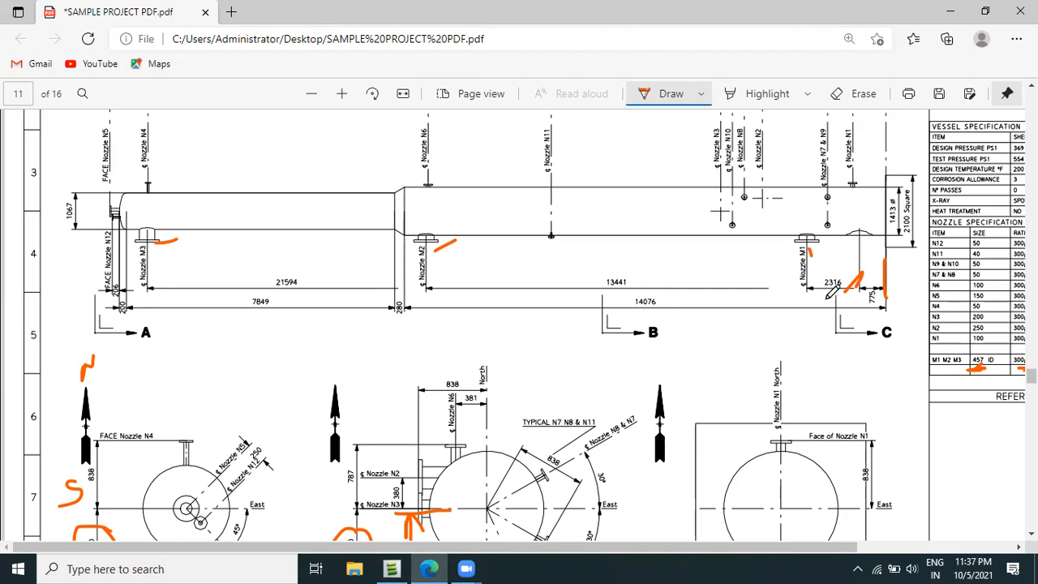
pyautogui.click(393, 568)
pyautogui.click(67, 481)
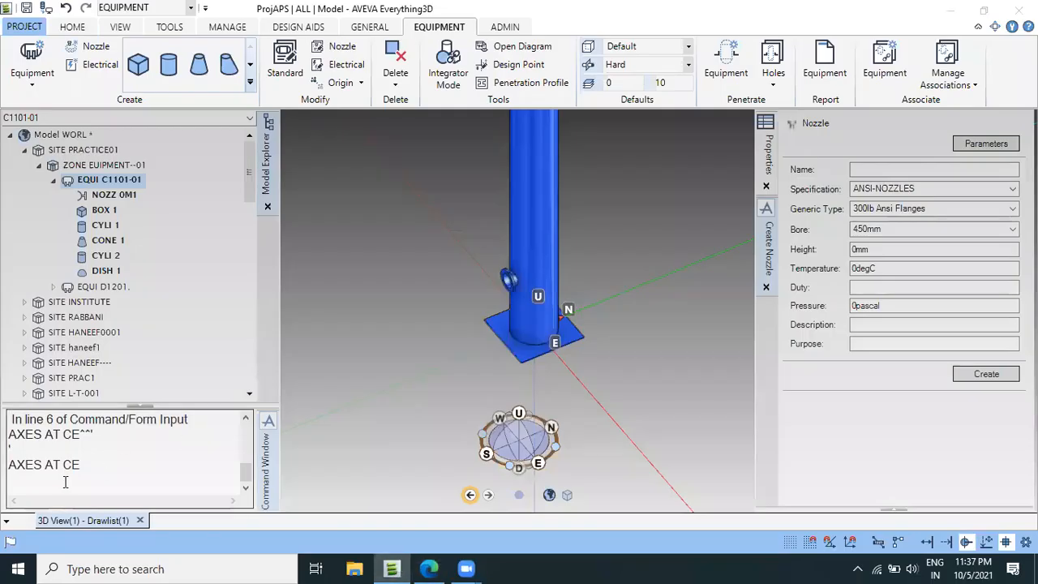
pyautogui.write('Q 1344')
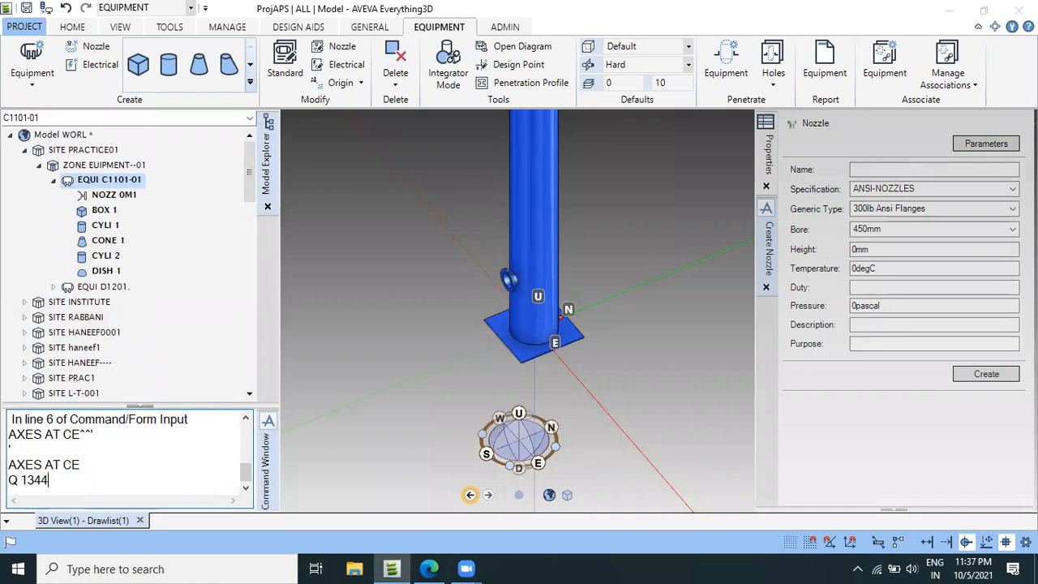
pyautogui.write('1')
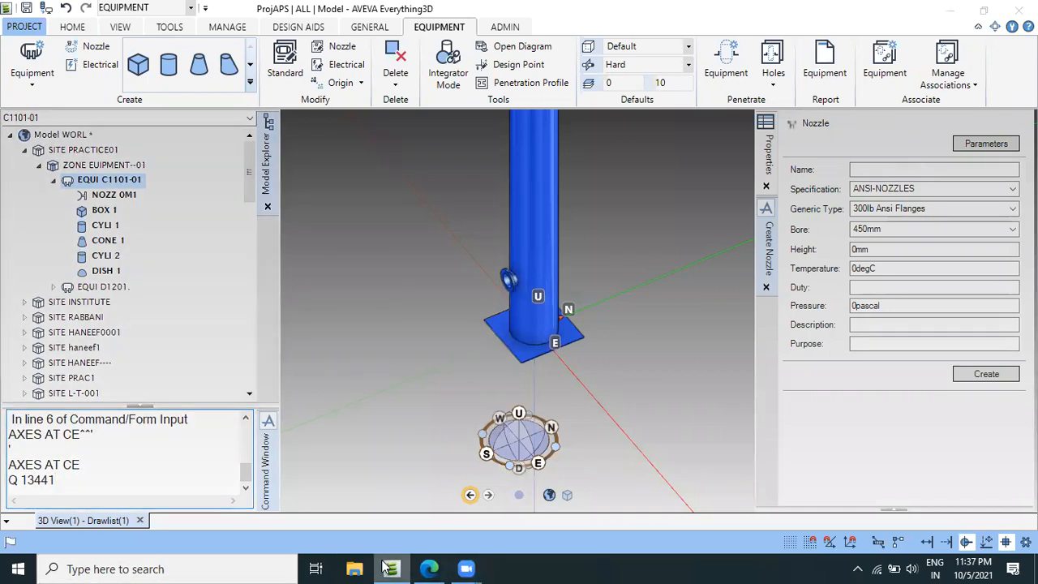
pyautogui.click(429, 569)
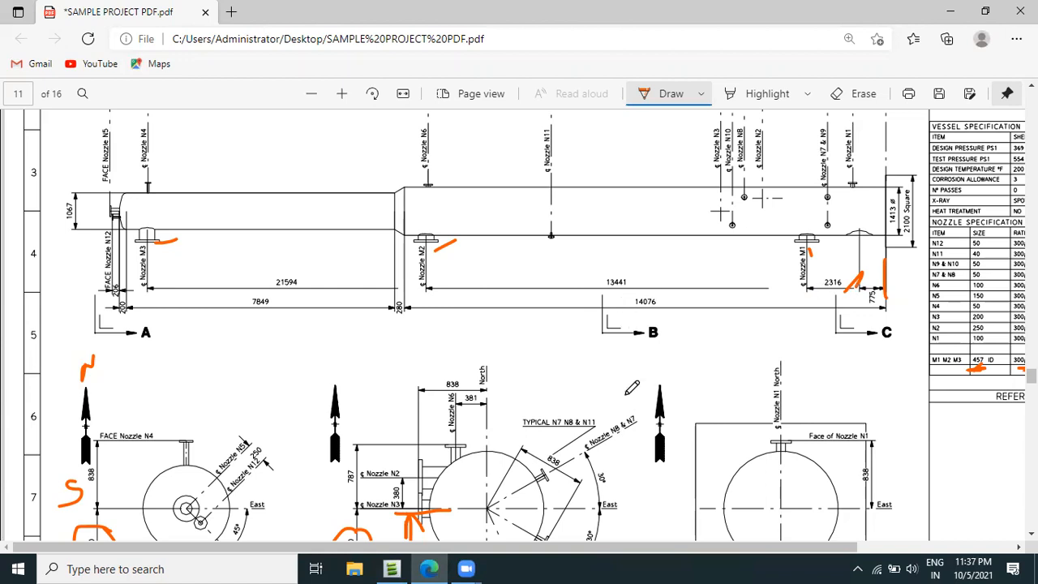
pyautogui.click(392, 569)
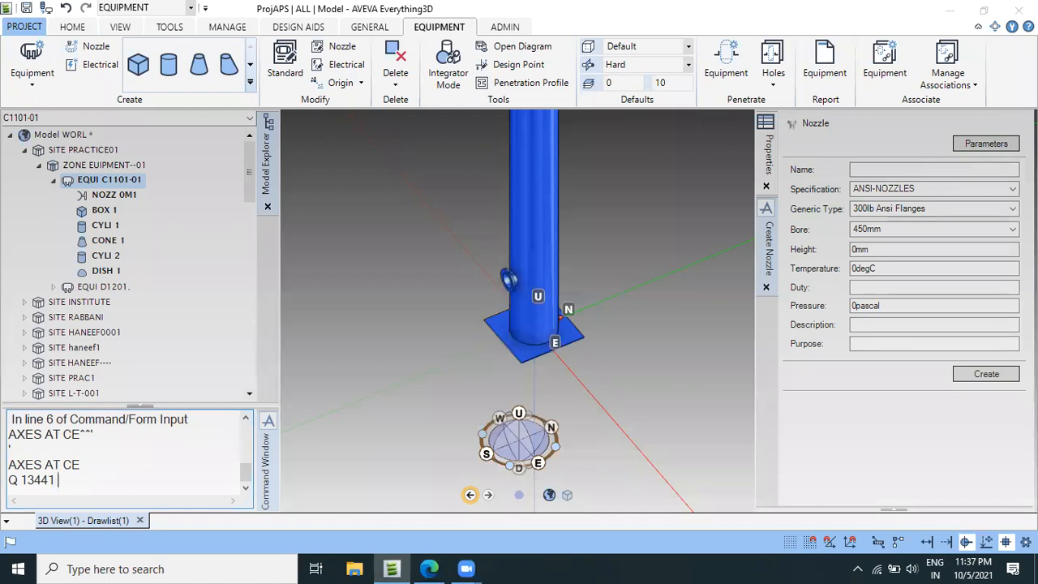
pyautogui.write('316')
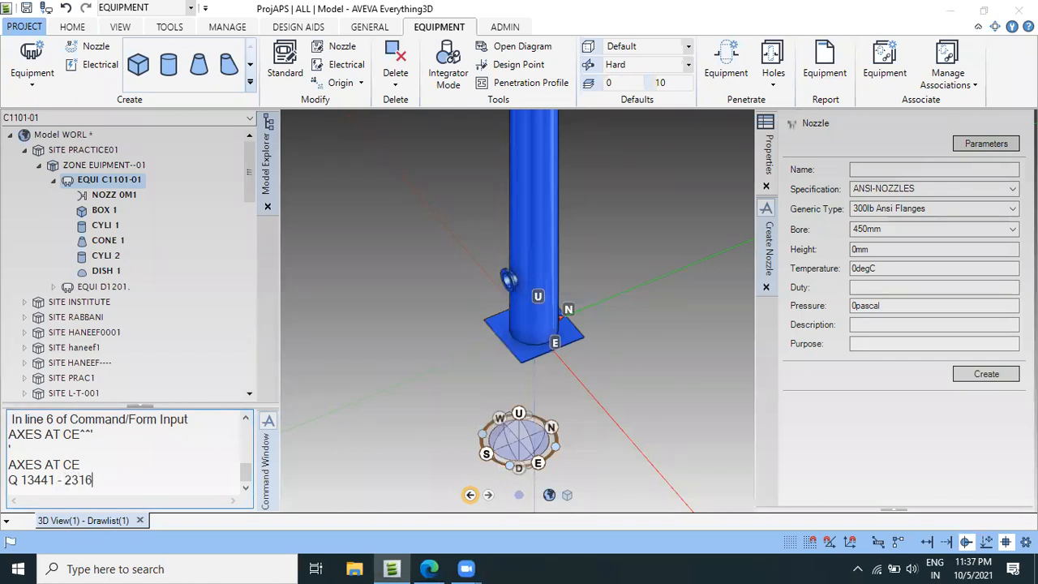
pyautogui.press('Return')
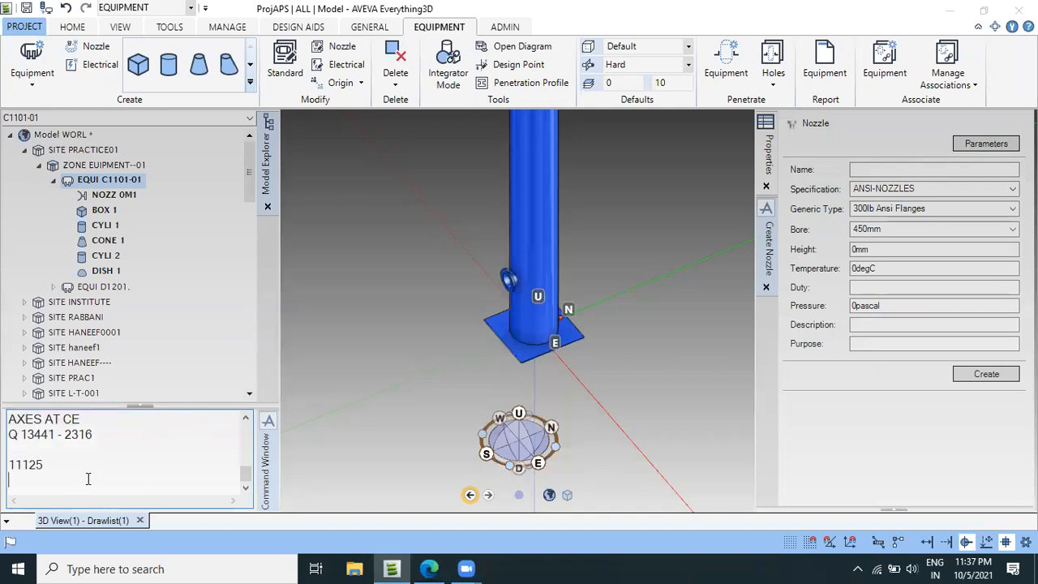
pyautogui.moveTo(45, 465); pyautogui.dragTo(7, 464)
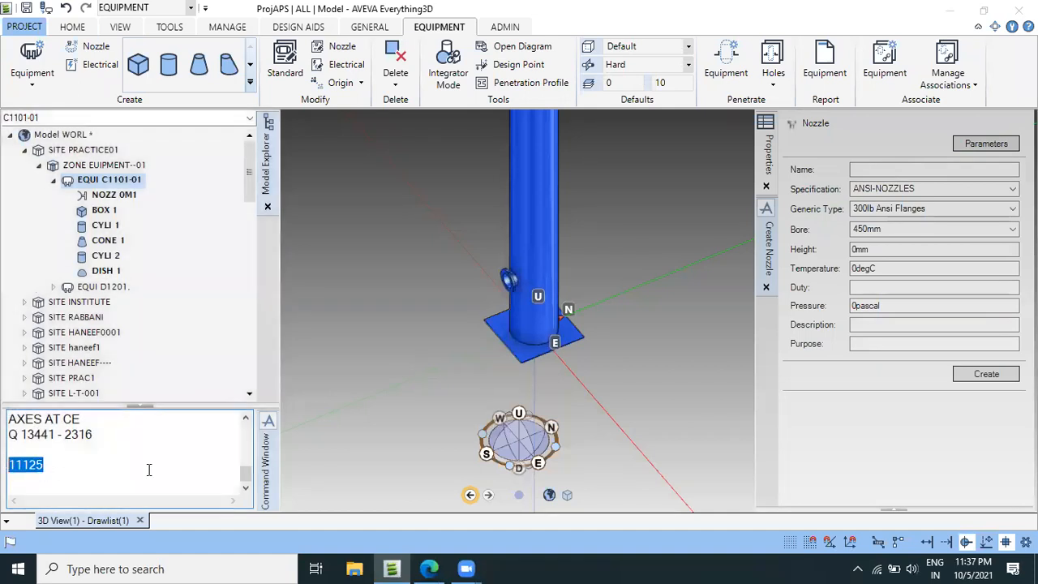
pyautogui.scroll(-1, 600, 318)
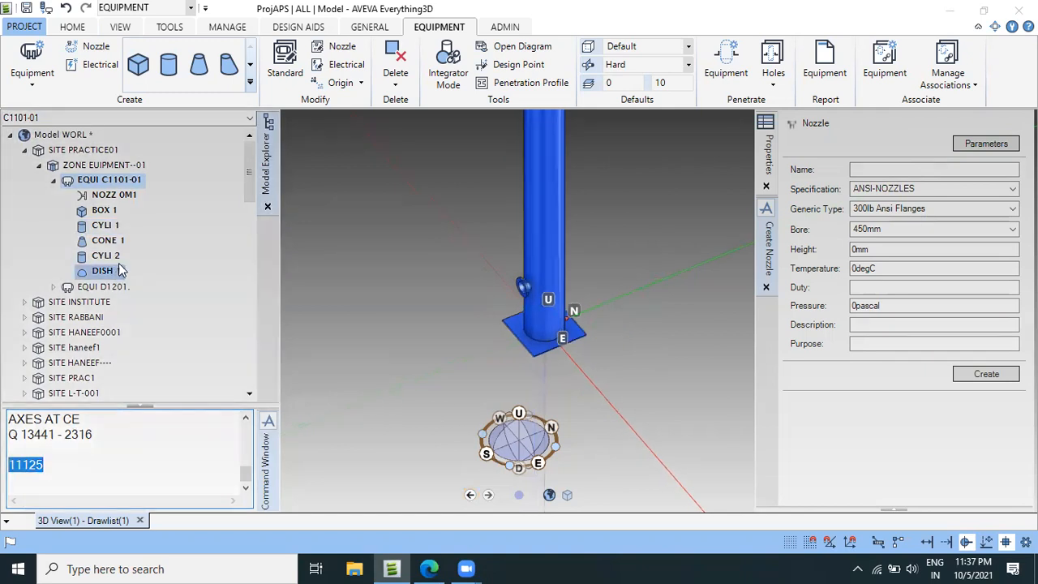
# Copy nozzle 0M1 once with a Z offset of 11125 mm and retain the created copy.
pyautogui.click(114, 195)
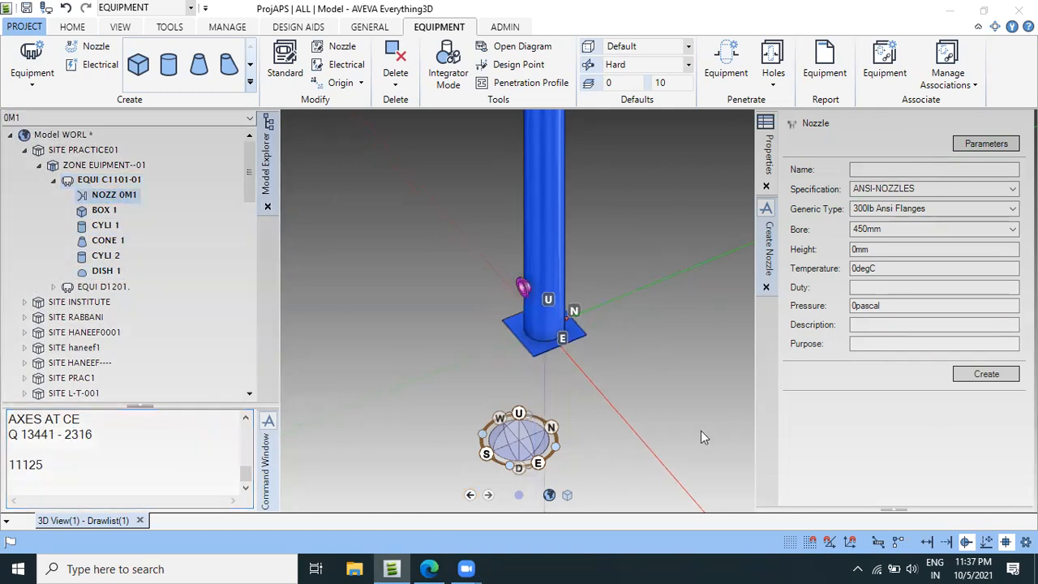
pyautogui.scroll(3, 564, 286)
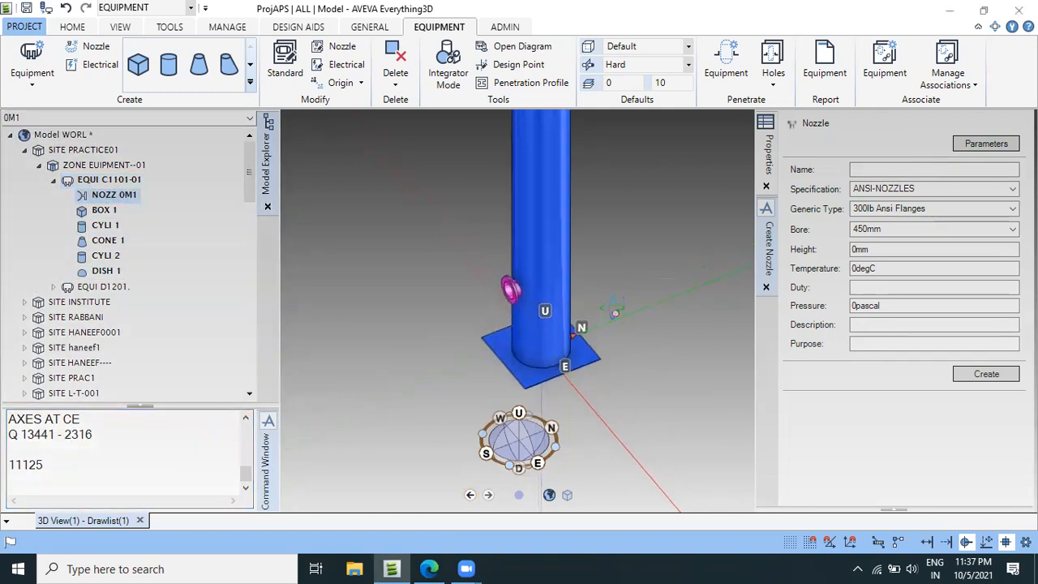
pyautogui.click(75, 26)
pyautogui.click(134, 47)
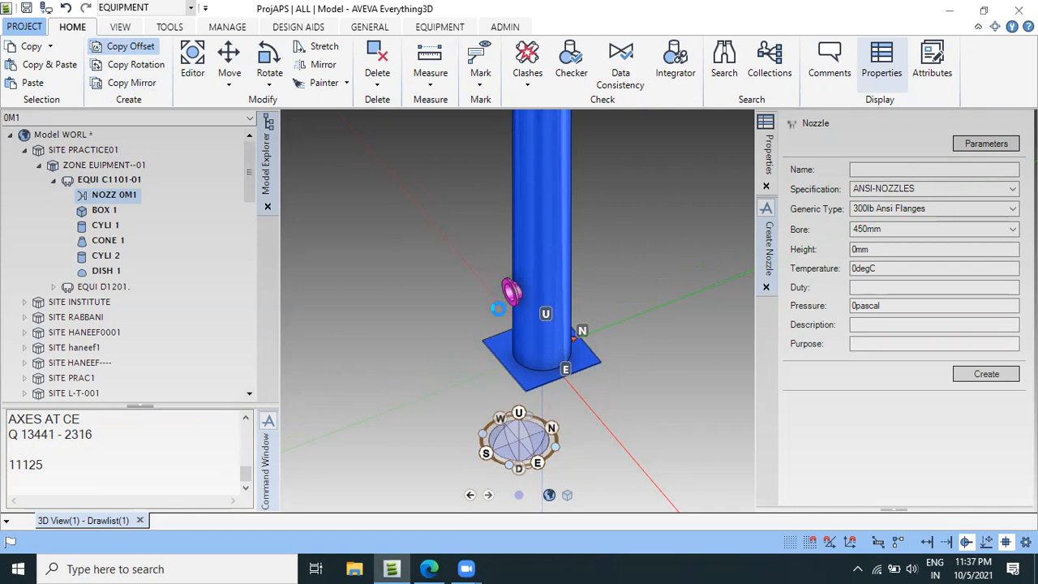
pyautogui.scroll(2, 496, 288)
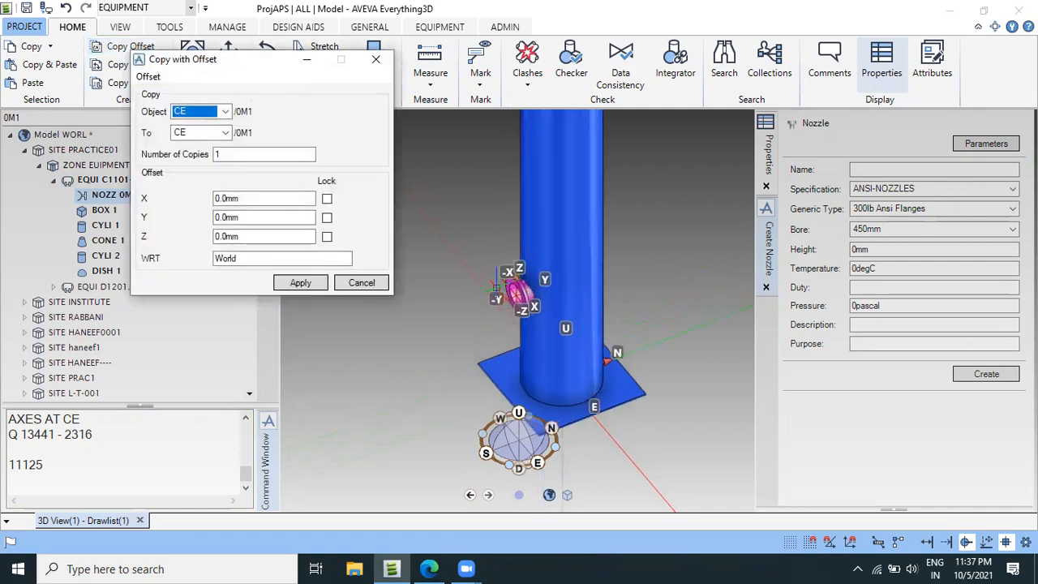
pyautogui.scroll(4, 495, 288)
pyautogui.scroll(-3, 480, 314)
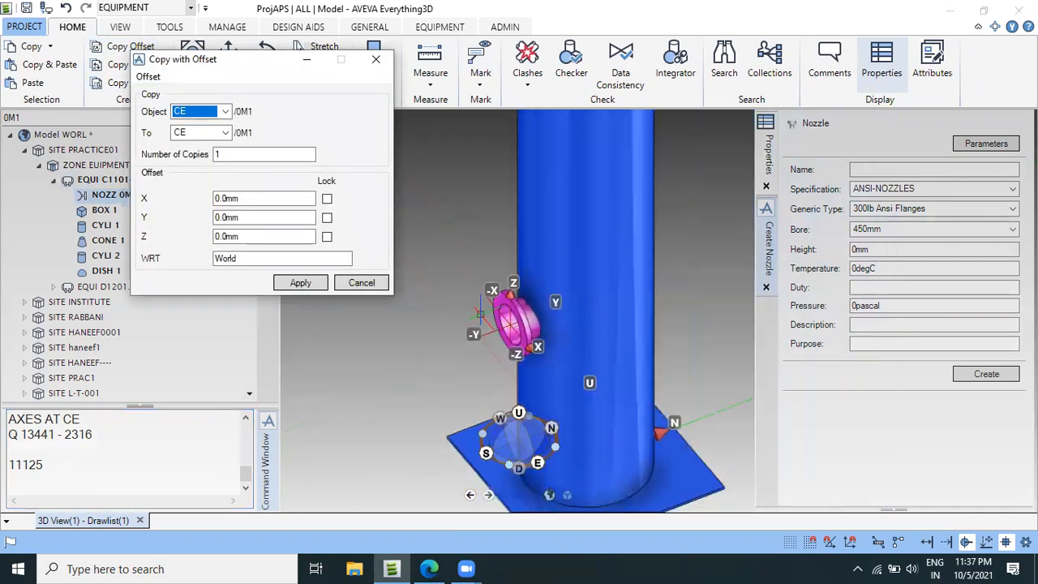
pyautogui.scroll(-3, 479, 314)
pyautogui.moveTo(560, 353); pyautogui.dragTo(562, 354, button='middle')
pyautogui.moveTo(658, 330); pyautogui.dragTo(689, 322, button='middle')
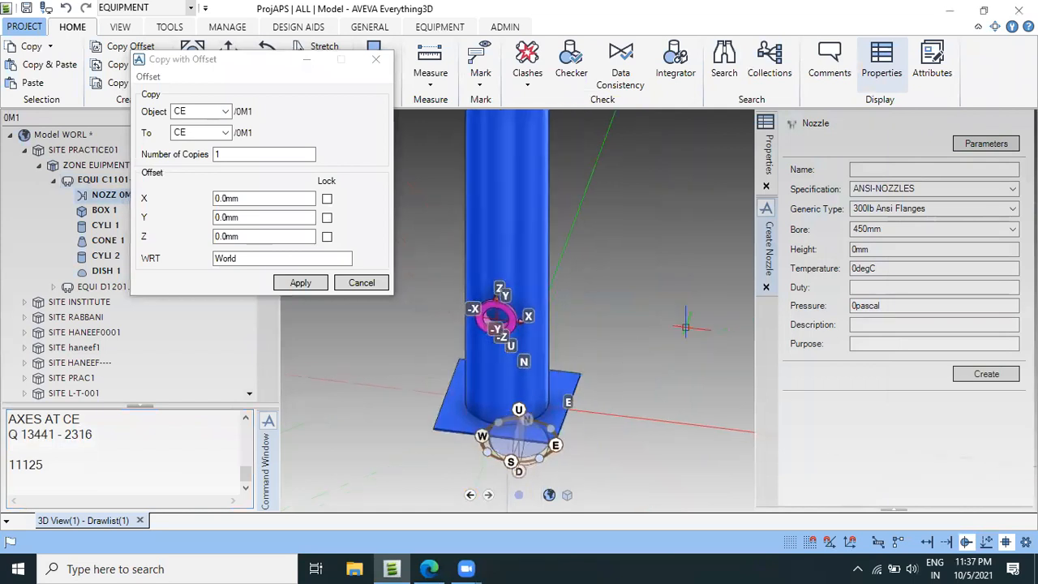
pyautogui.scroll(2, 497, 318)
pyautogui.scroll(2, 462, 308)
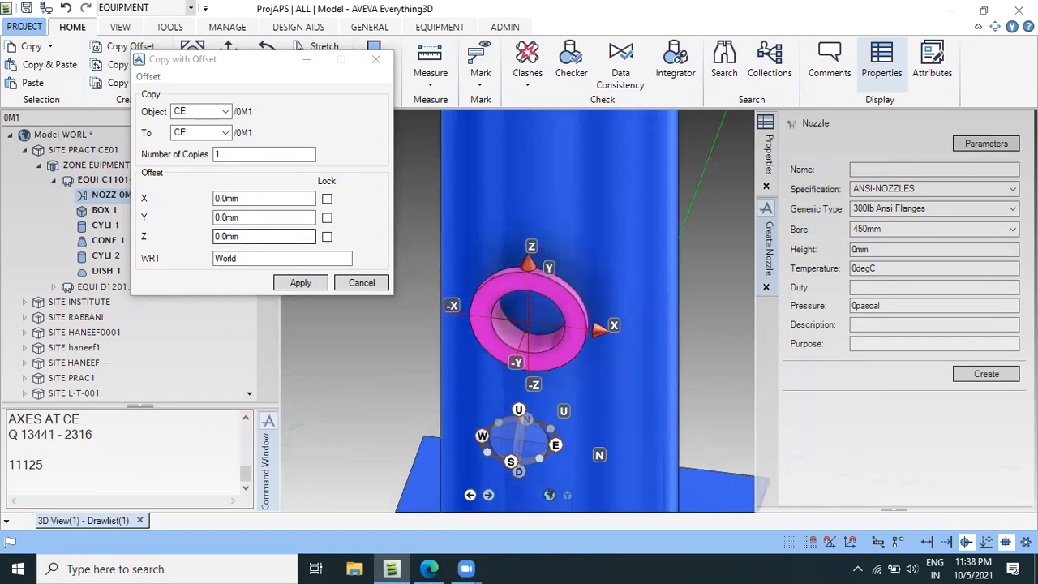
pyautogui.doubleClick(238, 236)
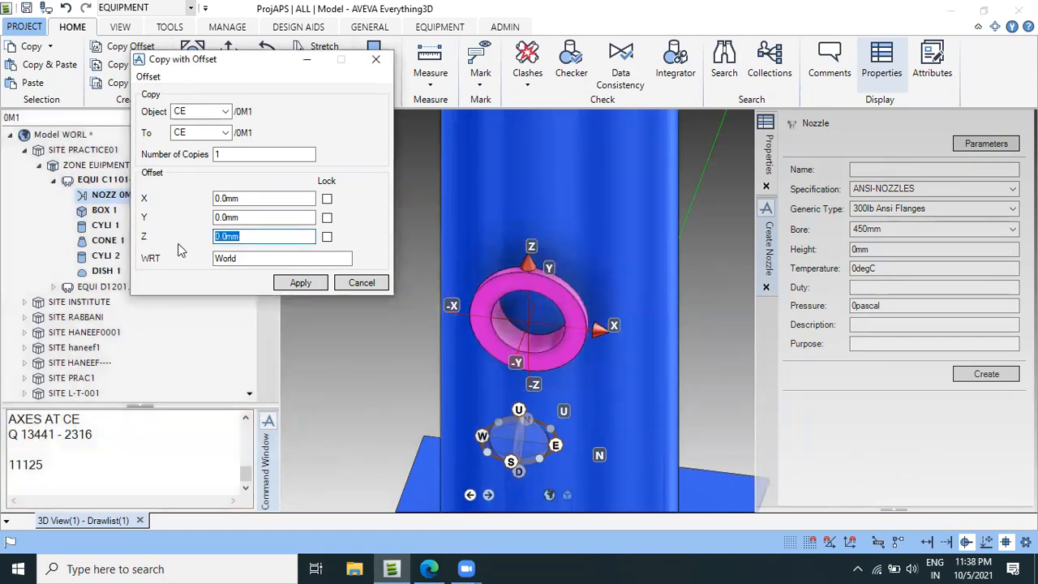
pyautogui.write('11125')
pyautogui.click(300, 282)
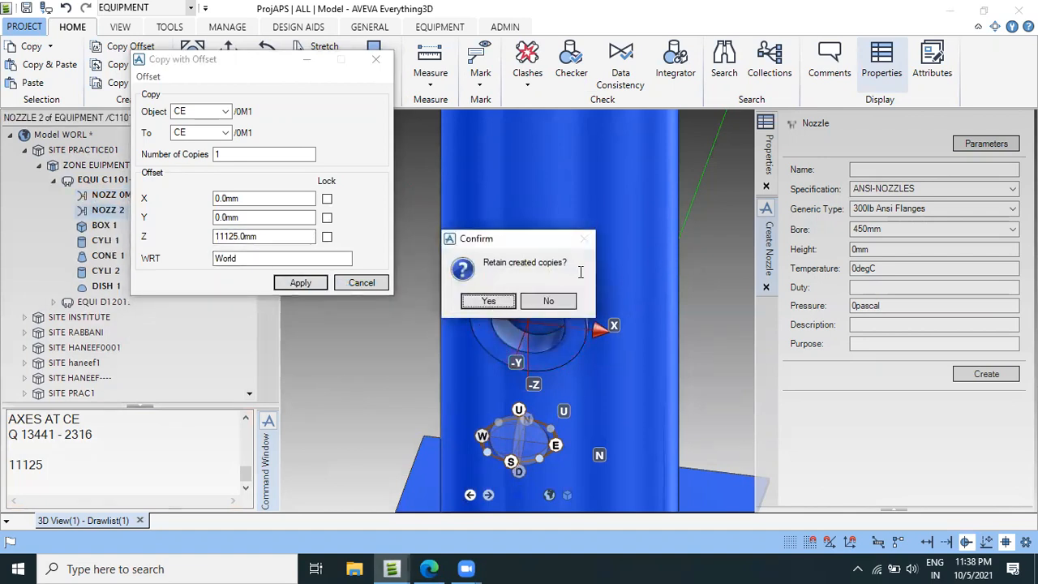
pyautogui.click(509, 300)
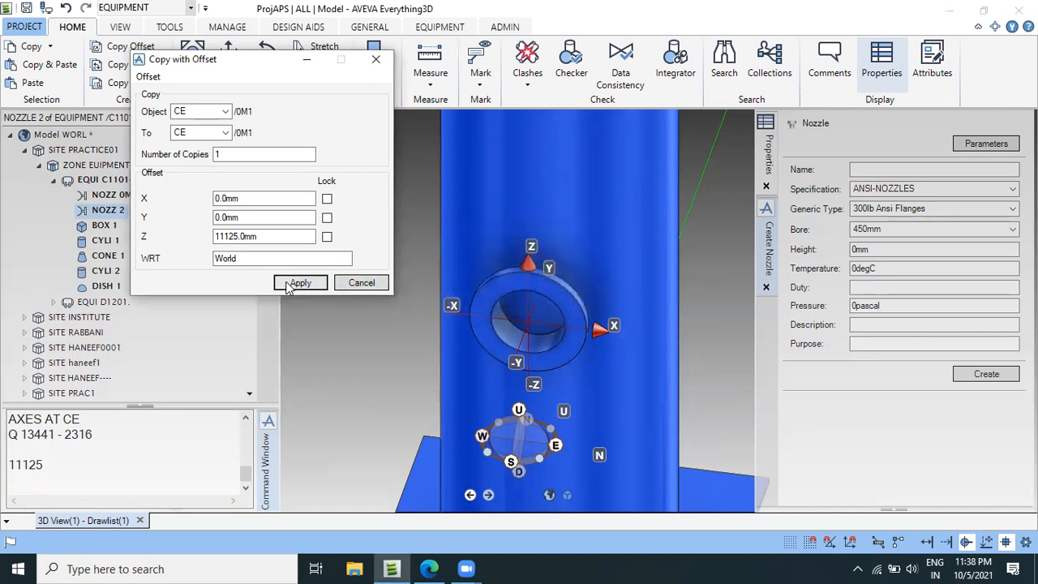
pyautogui.click(355, 283)
# Rename the copied nozzle NOZZ 2 as 0M2 with the Re-name all option.
pyautogui.scroll(-10, 614, 346)
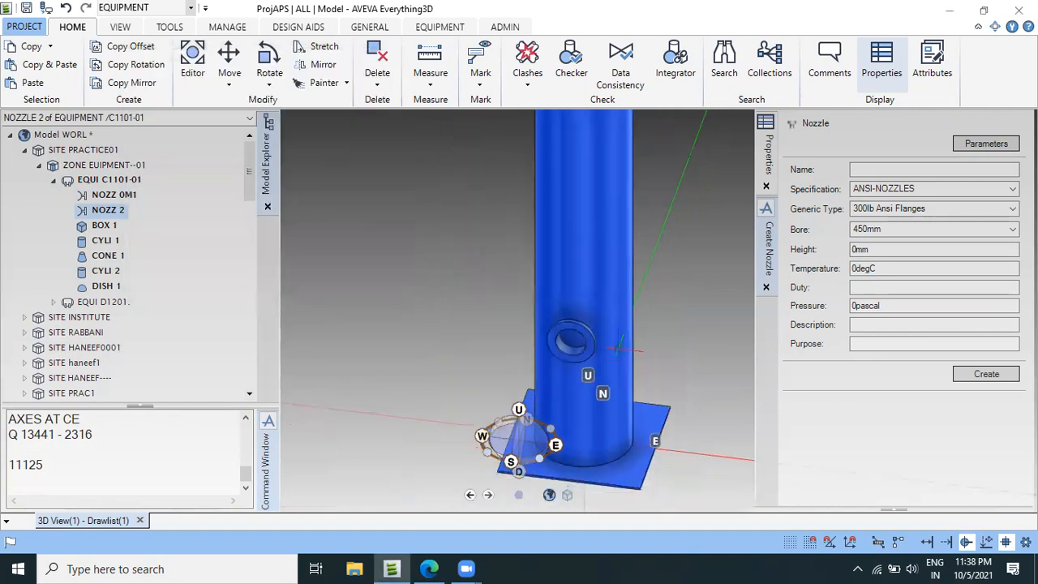
pyautogui.scroll(-5, 613, 329)
pyautogui.scroll(7, 610, 238)
pyautogui.scroll(3, 612, 240)
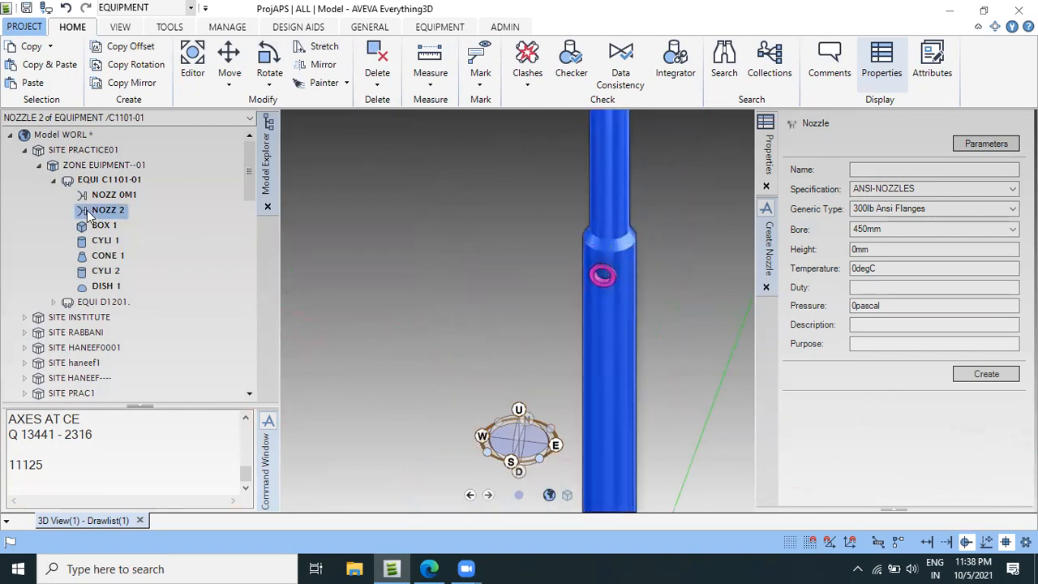
pyautogui.rightClick(96, 210)
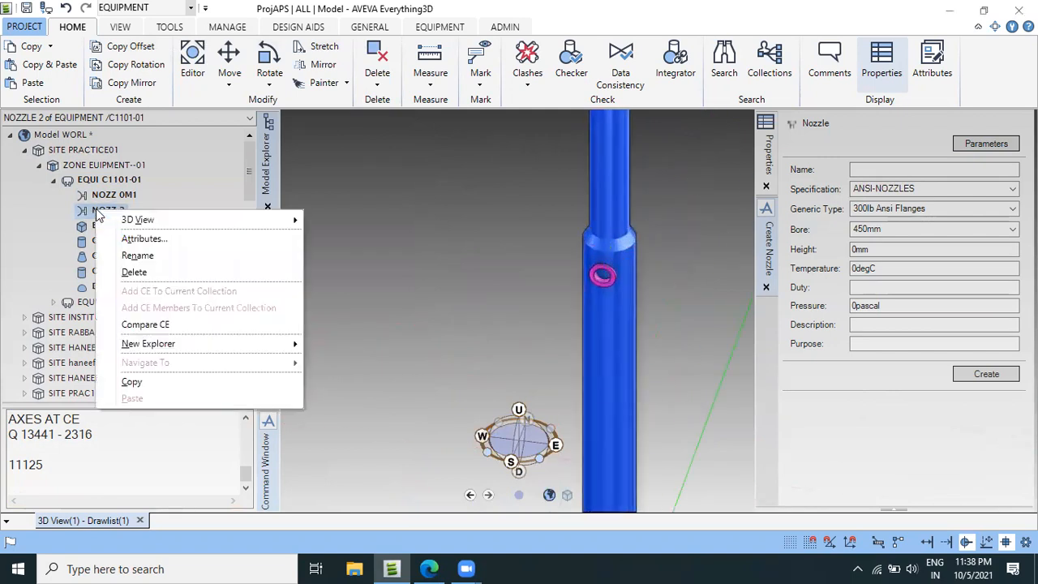
pyautogui.click(180, 255)
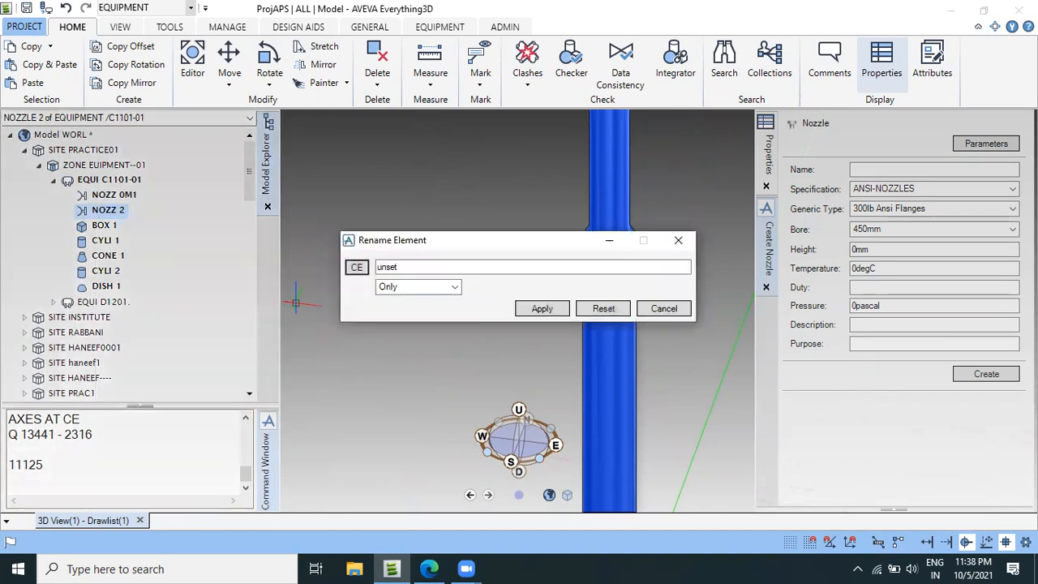
pyautogui.moveTo(447, 268); pyautogui.dragTo(346, 273)
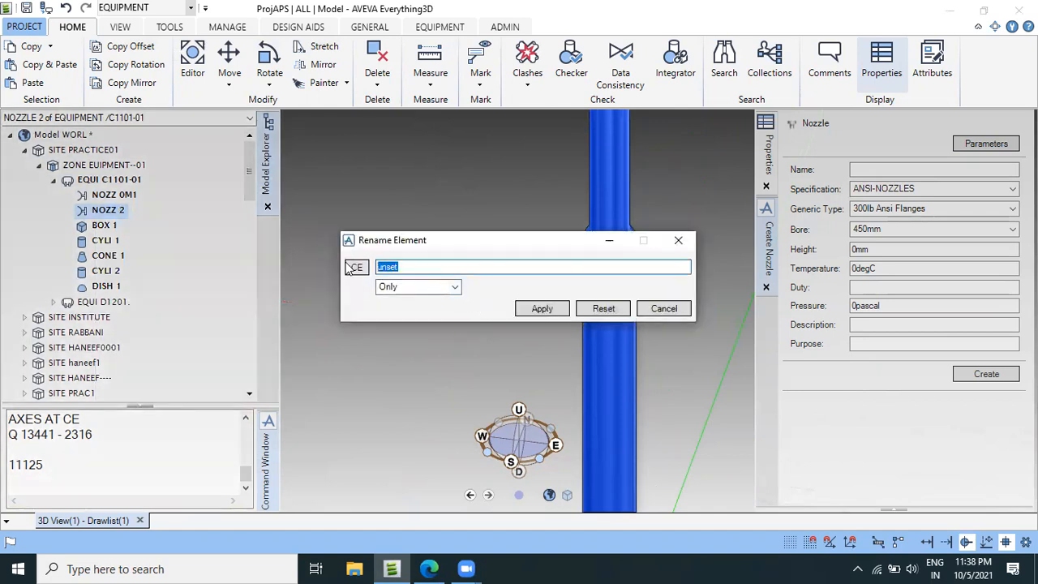
pyautogui.write('0M2')
pyautogui.press('Tab')
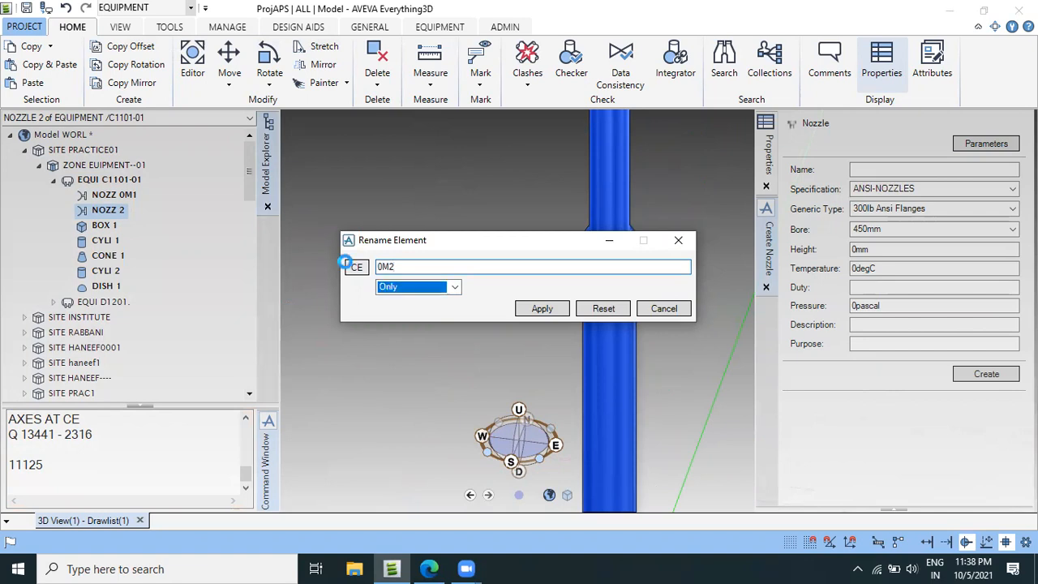
pyautogui.click(437, 287)
pyautogui.click(409, 308)
pyautogui.click(535, 309)
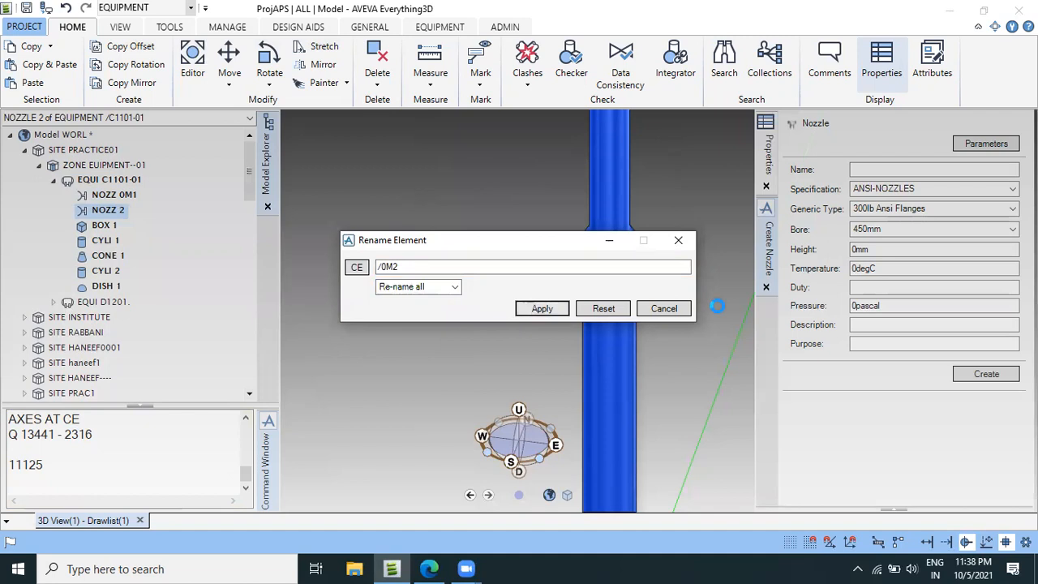
pyautogui.click(663, 308)
# Create nozzle 0M3 under equipment C1101-01 with specification ANSI-NOZZLES, type 300lb Ansi Flanges, bore 450mm and height 900mm.
pyautogui.scroll(-5, 462, 315)
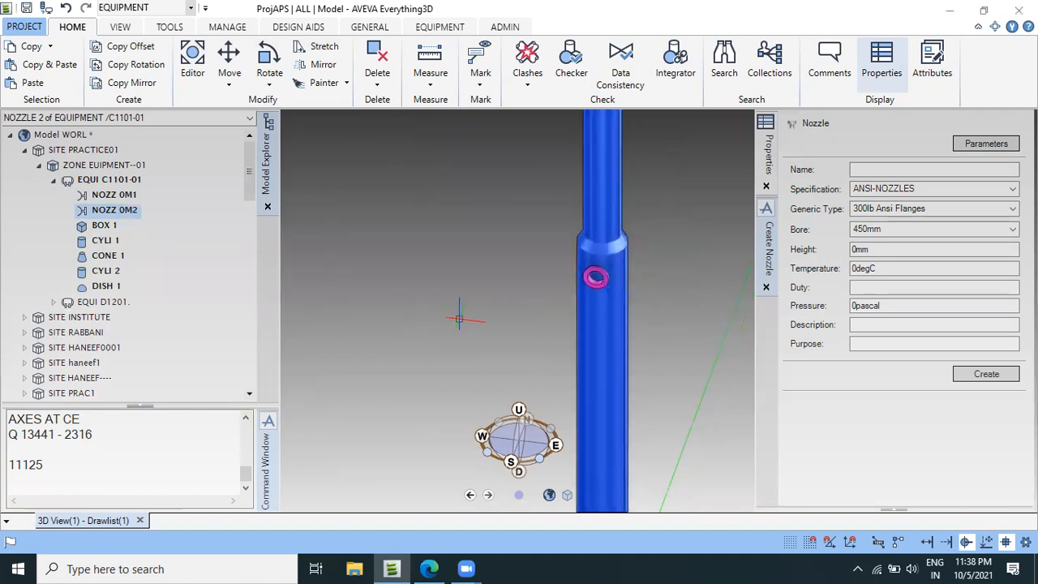
pyautogui.click(105, 179)
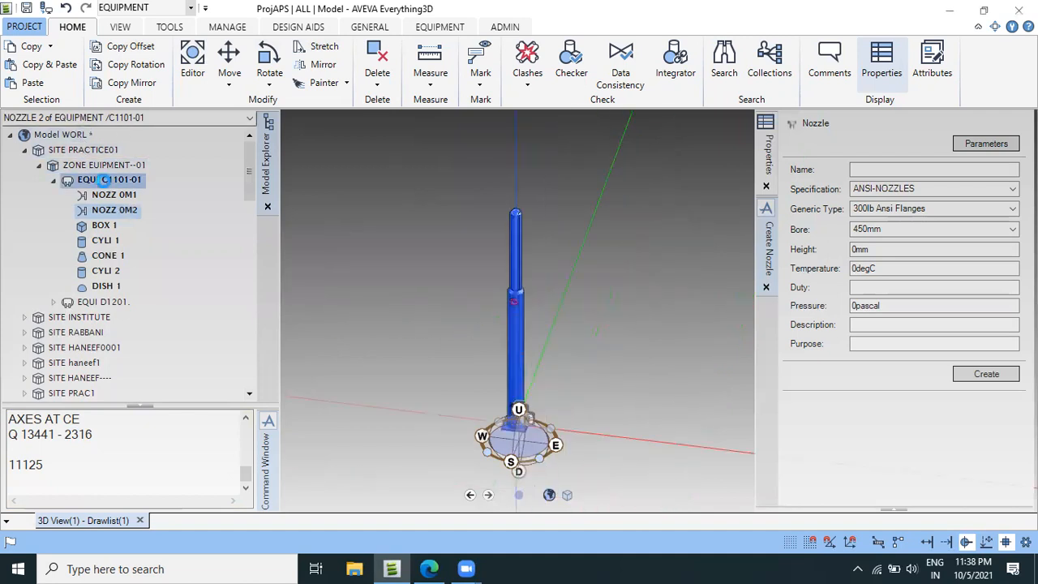
pyautogui.click(428, 29)
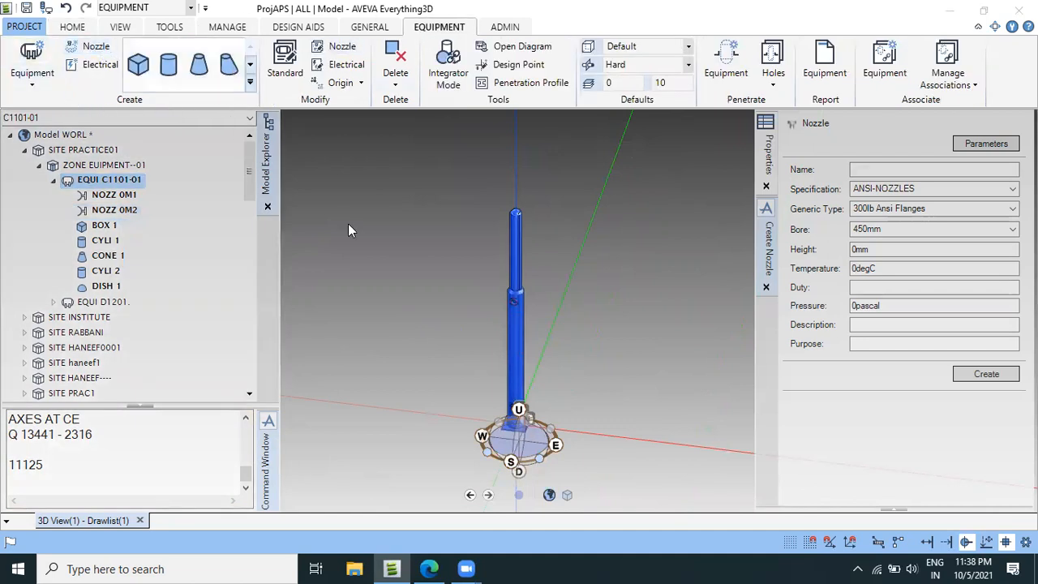
pyautogui.click(868, 169)
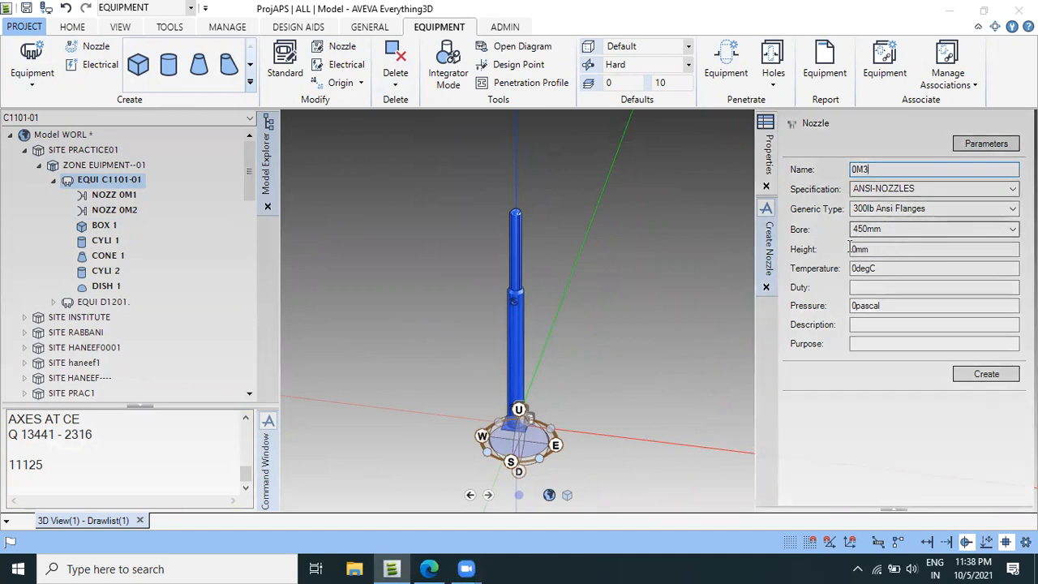
pyautogui.click(899, 253)
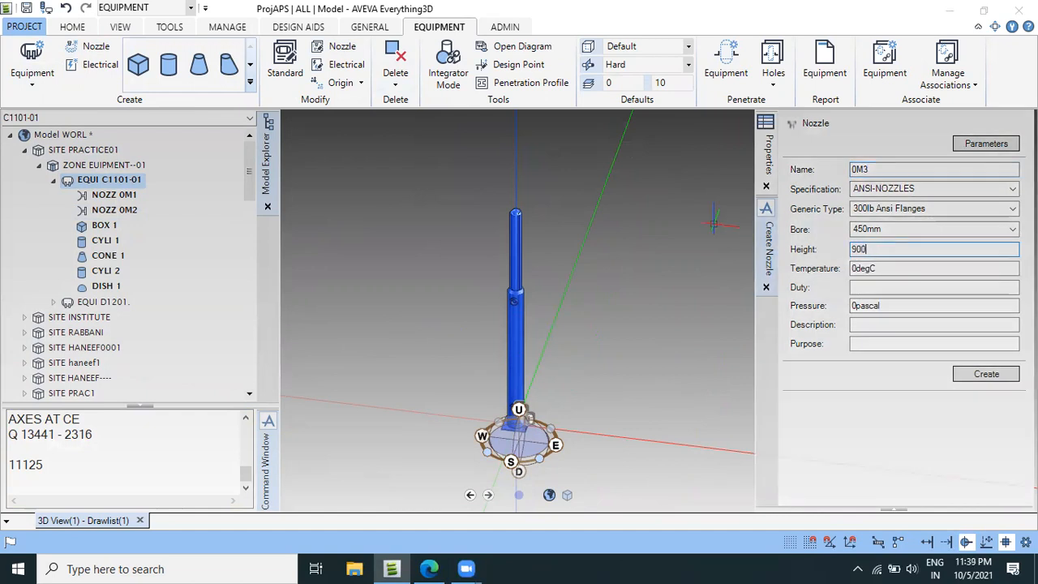
pyautogui.press('Tab')
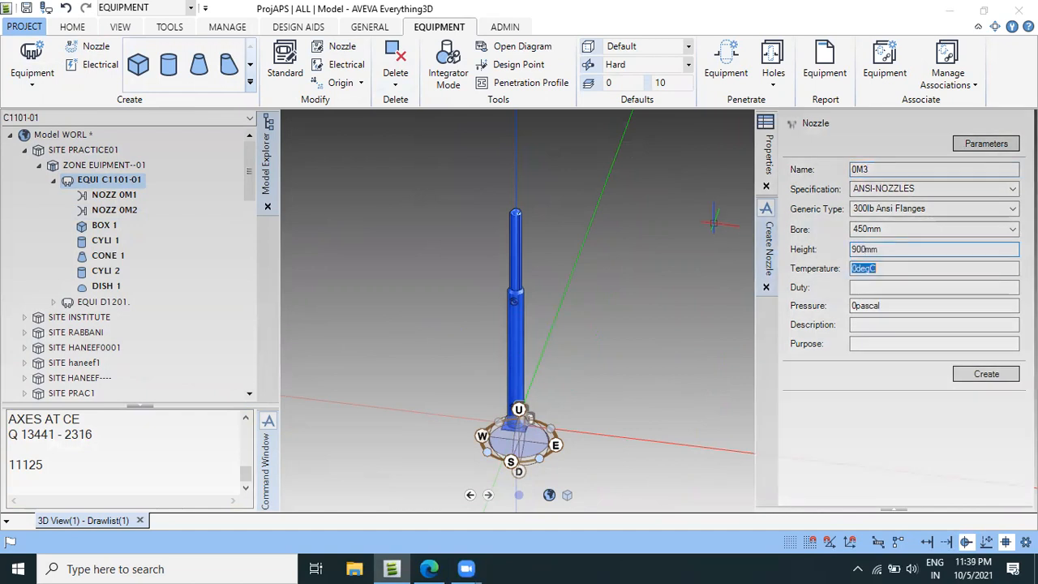
pyautogui.click(986, 375)
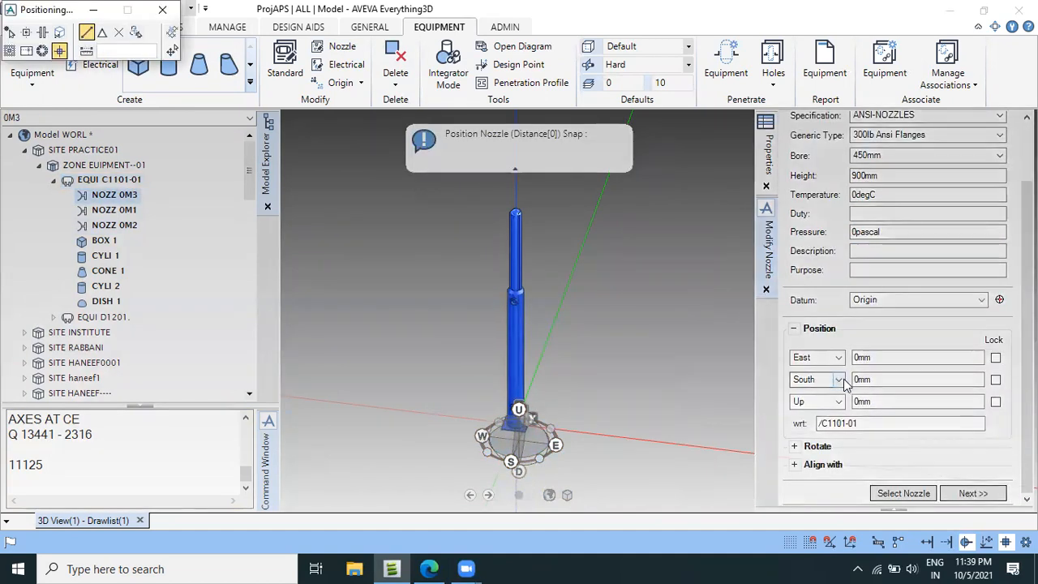
# Align nozzle 0M3 with direction S and set its South position to 900mm.
pyautogui.click(794, 464)
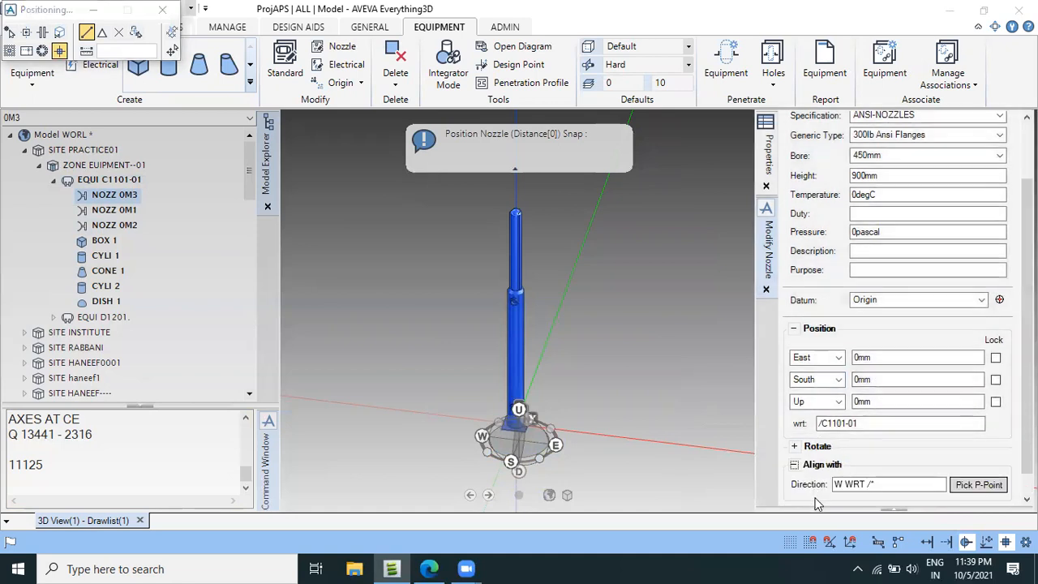
pyautogui.moveTo(839, 489); pyautogui.dragTo(821, 487)
pyautogui.write('S')
pyautogui.press('Return')
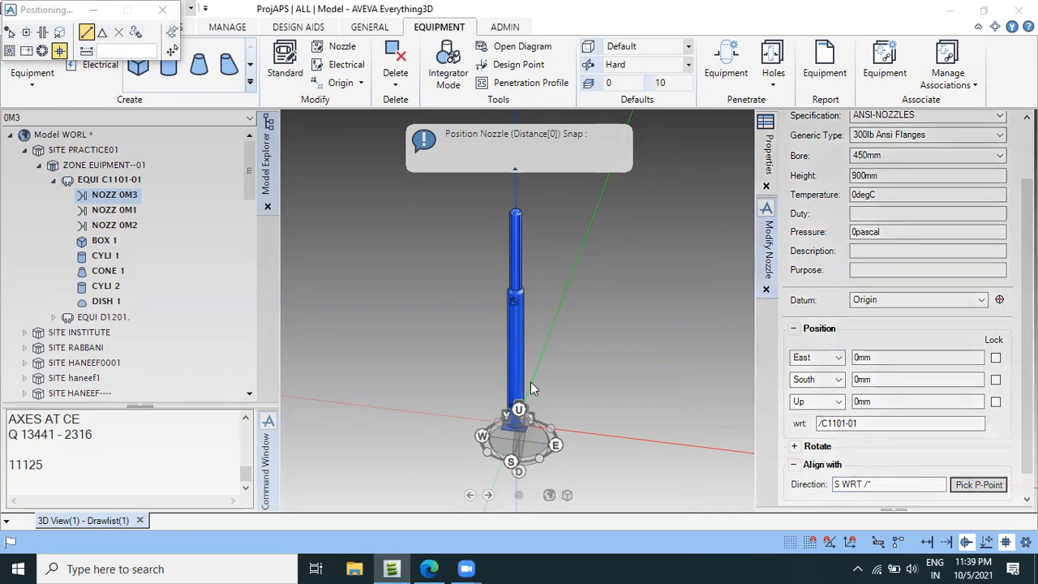
pyautogui.click(838, 380)
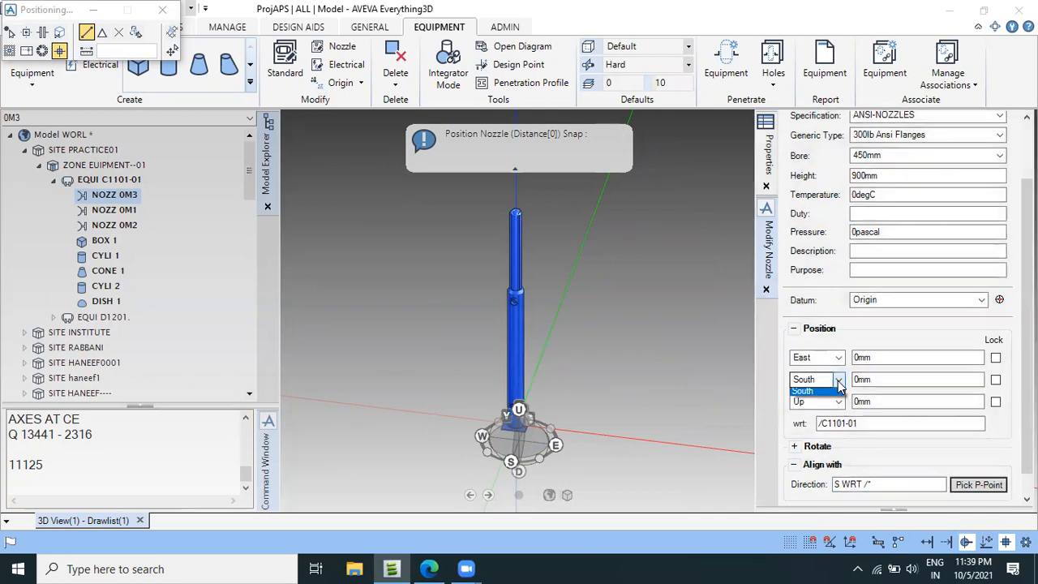
pyautogui.click(822, 403)
pyautogui.click(851, 379)
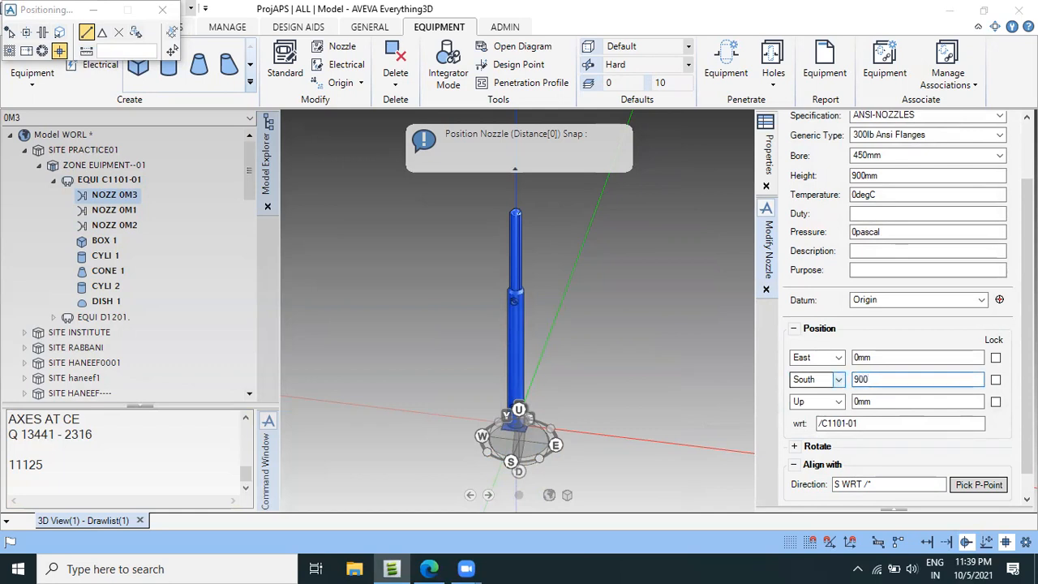
pyautogui.press('Return')
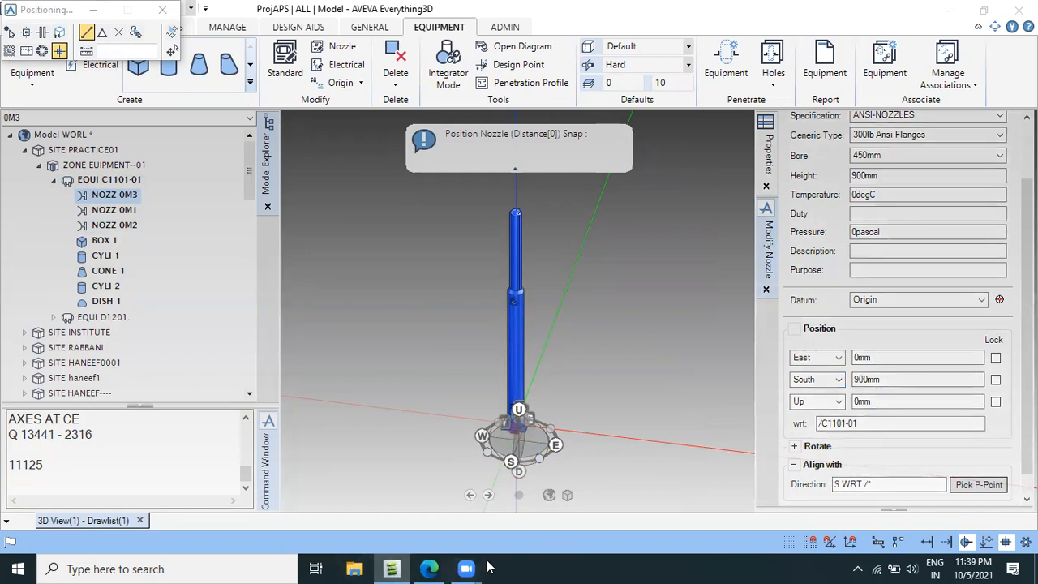
# Switch to the vessel drawing PDF in Edge, mark the Nozzle M3 centreline and circle its 21594 dimension.
pyautogui.click(427, 568)
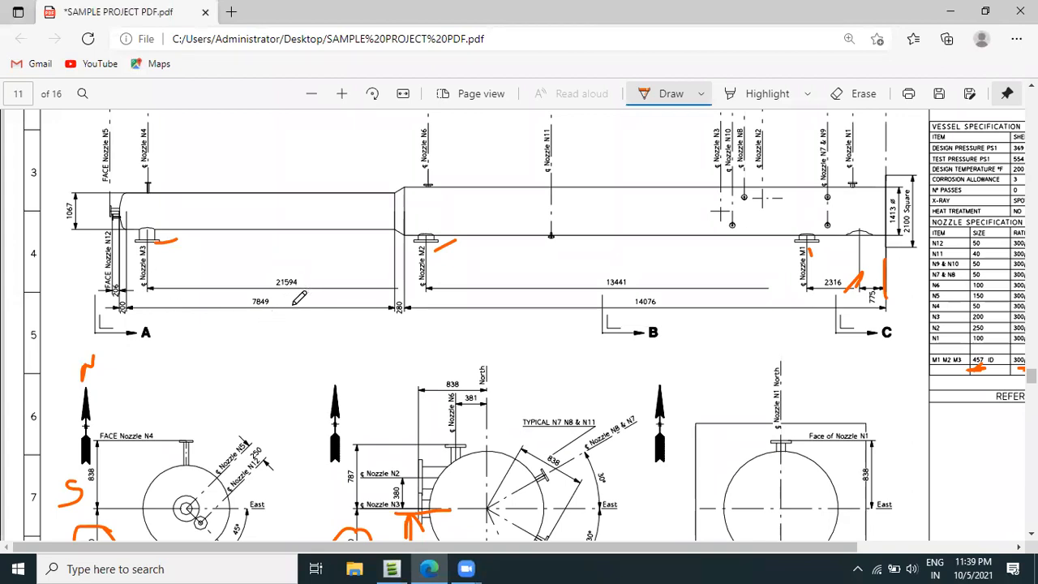
pyautogui.keyDown('ctrl'); pyautogui.scroll(2, 294, 301); pyautogui.keyUp('ctrl')
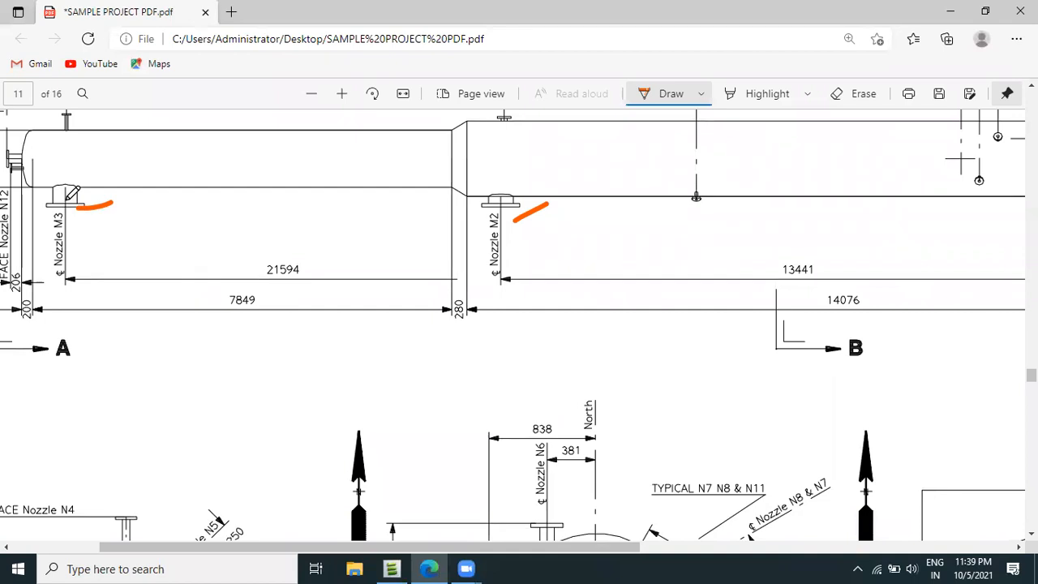
pyautogui.moveTo(60, 233); pyautogui.dragTo(56, 326)
pyautogui.moveTo(276, 290)
pyautogui.mouseDown()
pyautogui.moveTo(316, 251)
pyautogui.moveTo(232, 240)
pyautogui.mouseUp()
pyautogui.moveTo(229, 279); pyautogui.dragTo(327, 274)
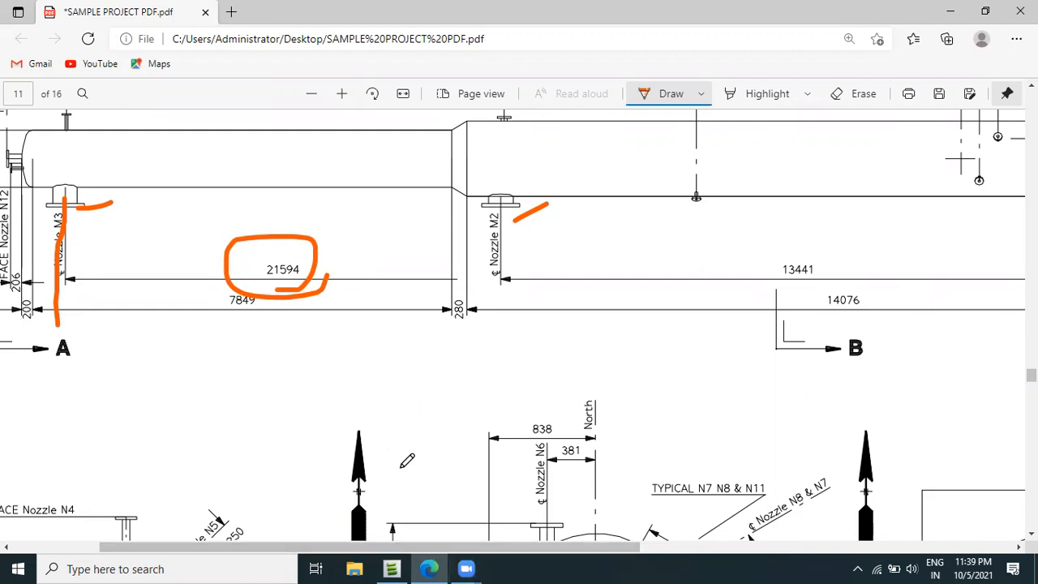
# Switch back to AVEVA Everything3D, set nozzle 0M3's Up position to 21594mm and finish modifying the nozzle.
pyautogui.click(391, 569)
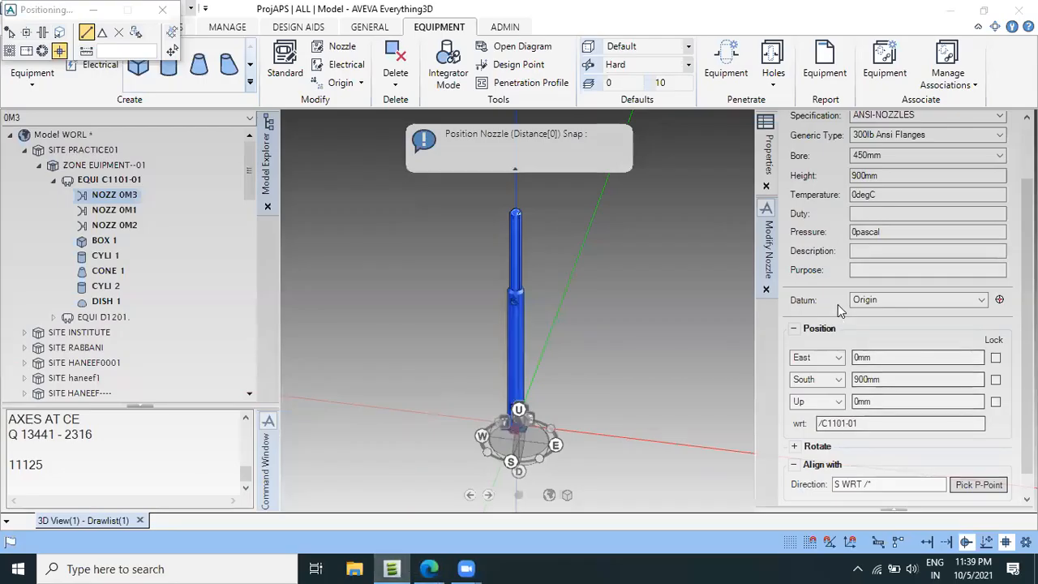
pyautogui.moveTo(878, 357); pyautogui.dragTo(795, 359)
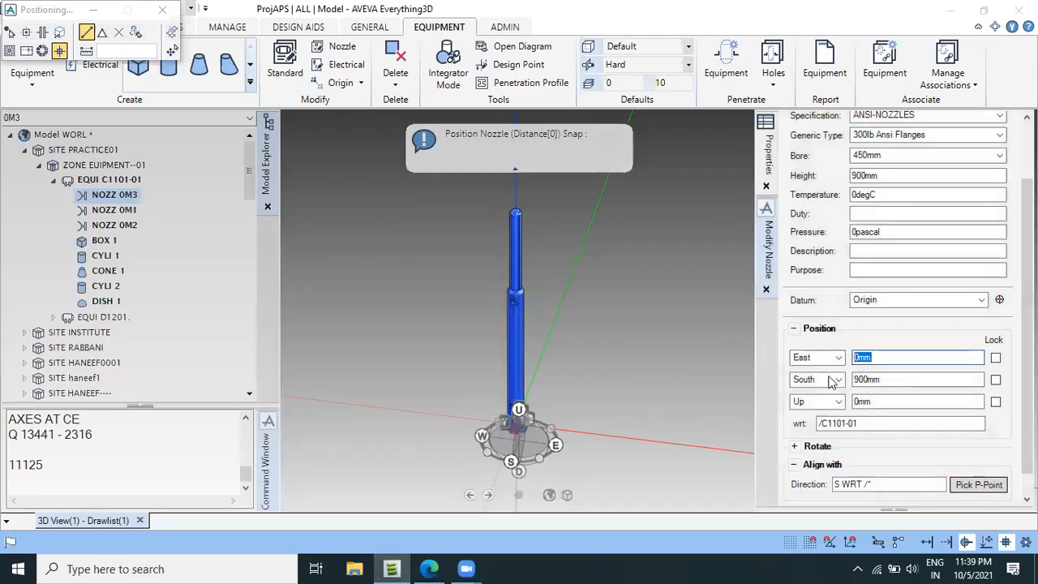
pyautogui.moveTo(882, 402); pyautogui.dragTo(817, 408)
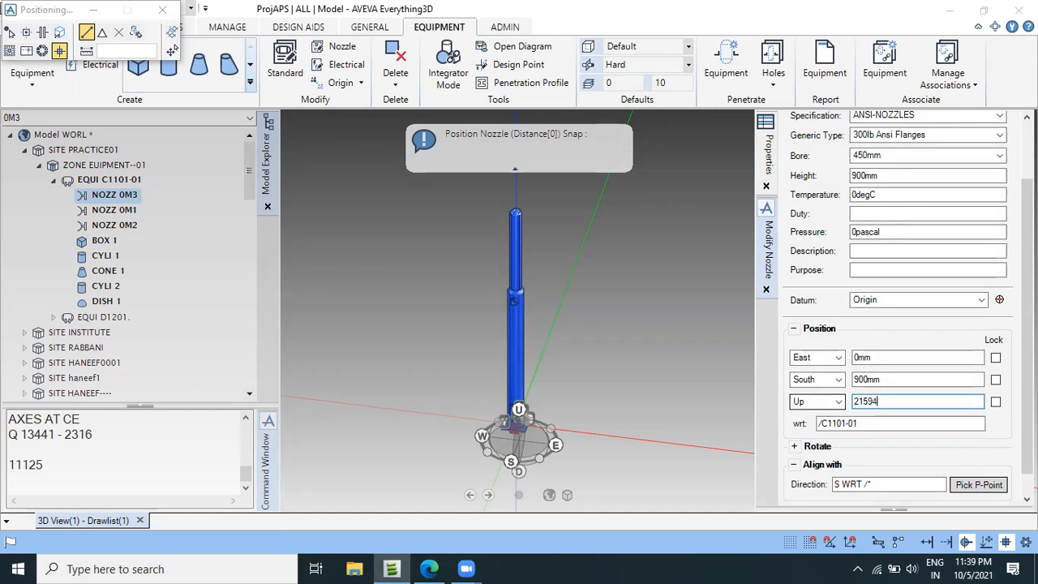
pyautogui.write('21594')
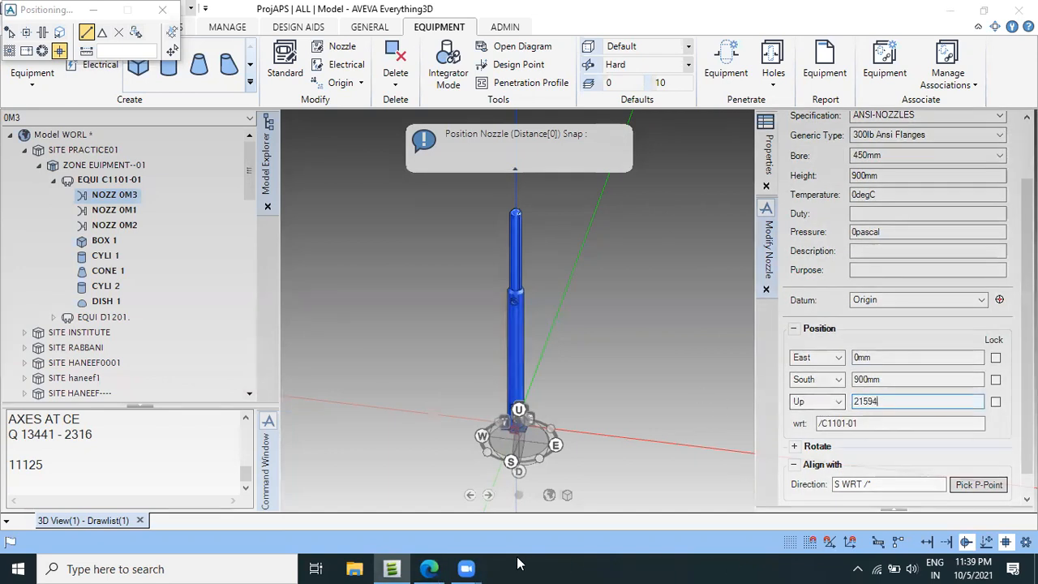
pyautogui.click(429, 568)
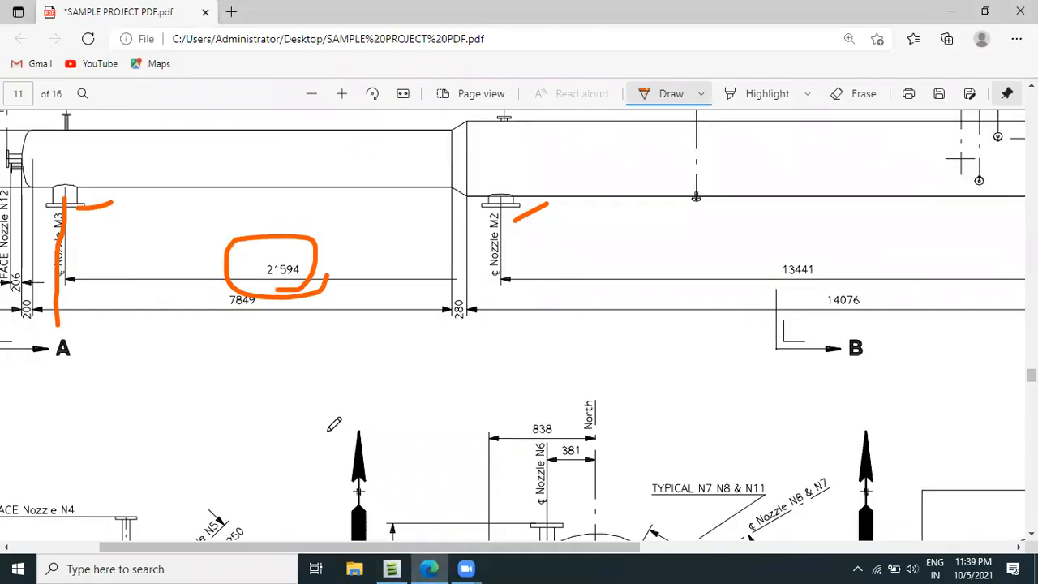
pyautogui.click(391, 568)
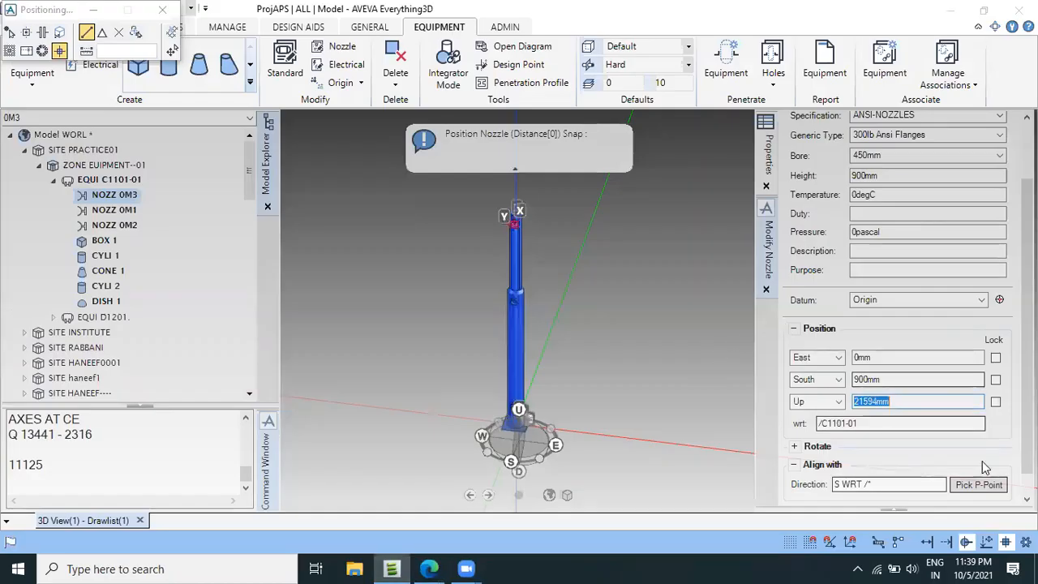
pyautogui.scroll(-1, 990, 482)
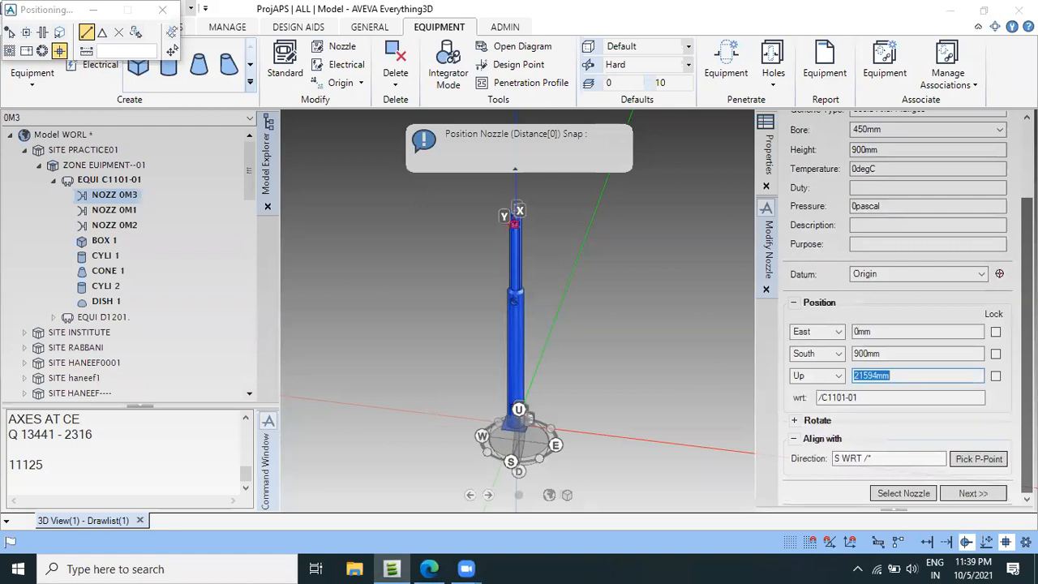
pyautogui.click(996, 494)
pyautogui.scroll(6, 518, 244)
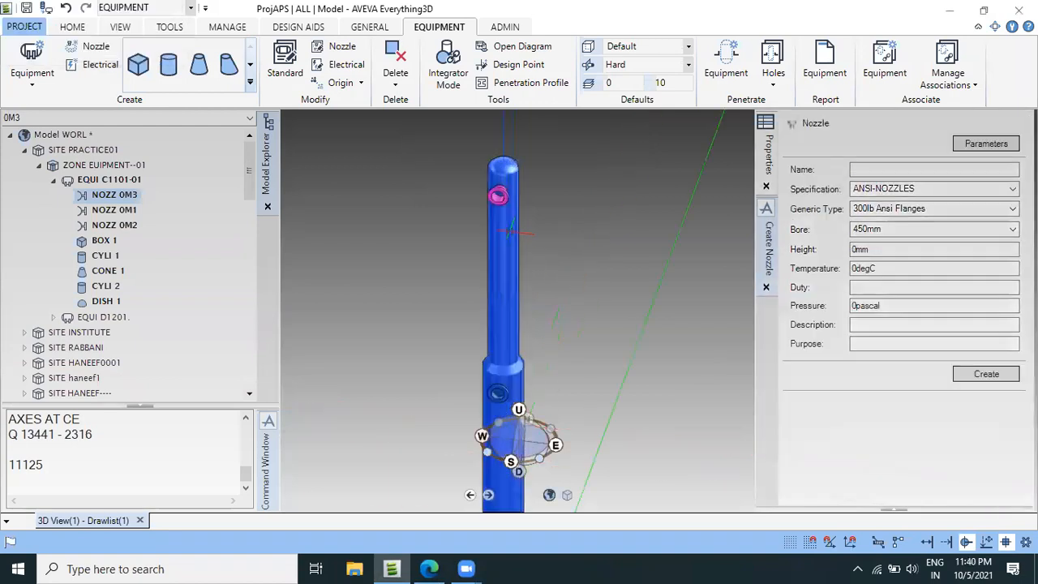
pyautogui.moveTo(356, 278); pyautogui.dragTo(340, 249, button='middle')
pyautogui.scroll(-7, 466, 318)
pyautogui.scroll(7, 396, 328)
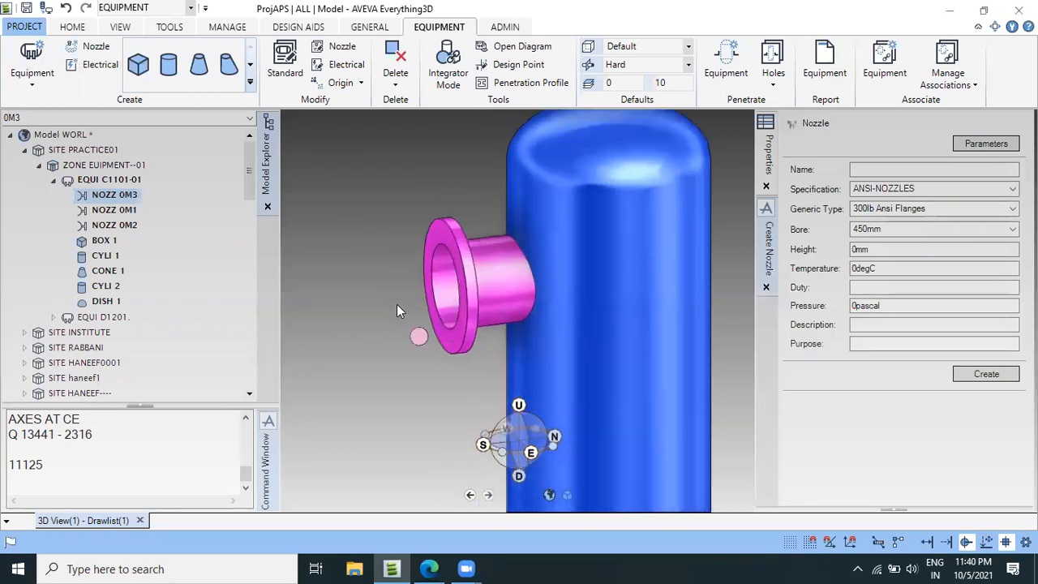
pyautogui.scroll(-7, 422, 316)
# Select equipment C1101-01, switch to the vessel drawing PDF in Edge and circle Nozzle N1's 970 centreline dimension.
pyautogui.click(118, 179)
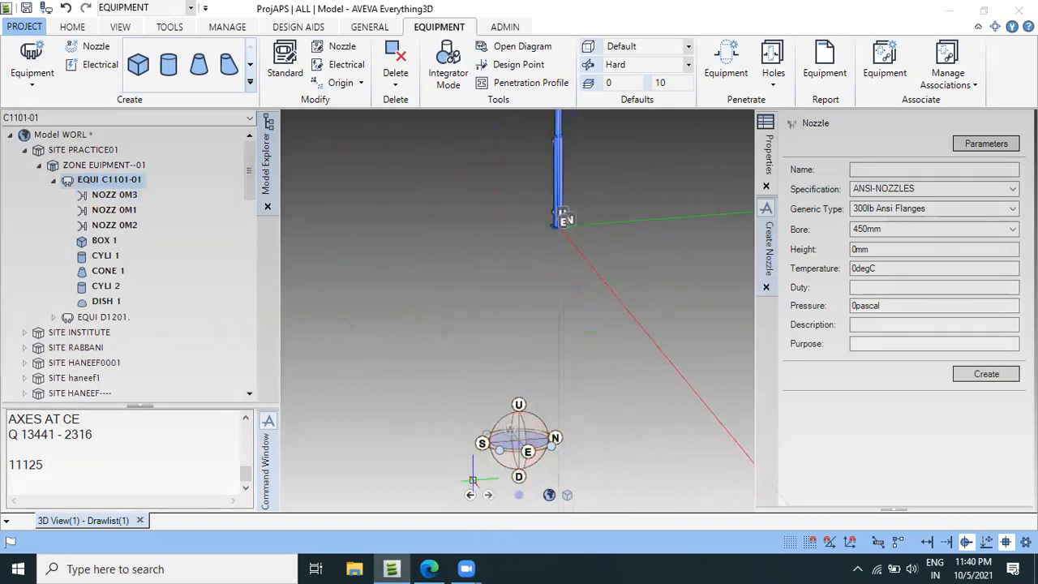
pyautogui.click(442, 567)
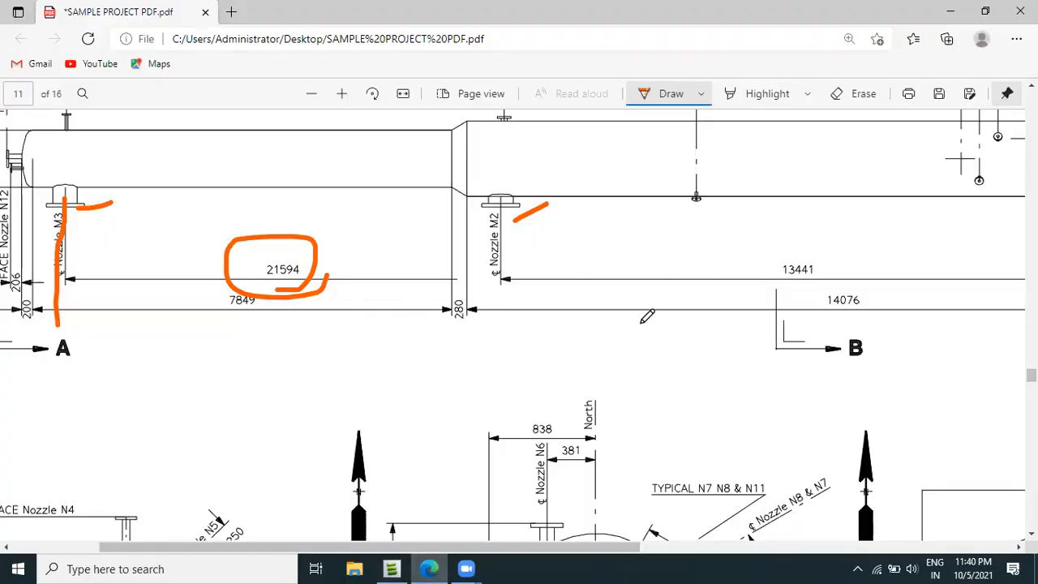
pyautogui.keyDown('ctrl'); pyautogui.scroll(-1, 617, 296); pyautogui.keyUp('ctrl')
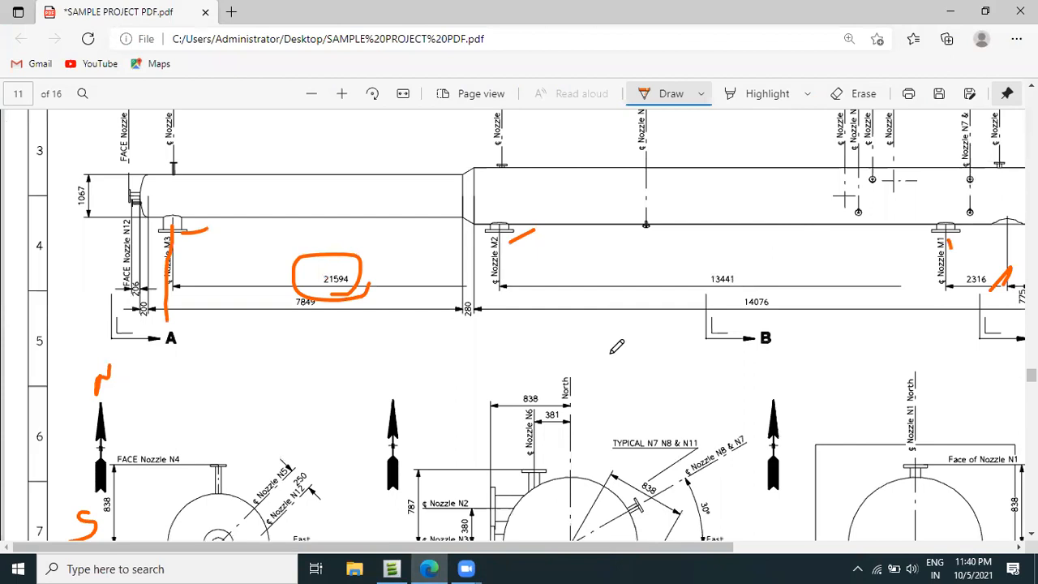
pyautogui.keyDown('ctrl'); pyautogui.scroll(-1, 616, 346); pyautogui.keyUp('ctrl')
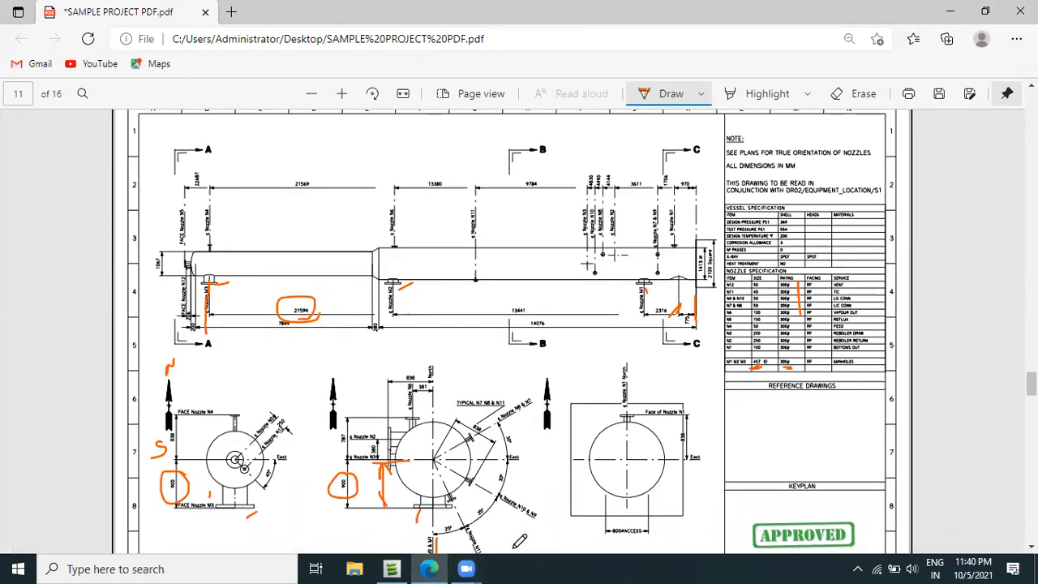
pyautogui.keyDown('ctrl'); pyautogui.scroll(2, 584, 327); pyautogui.keyUp('ctrl')
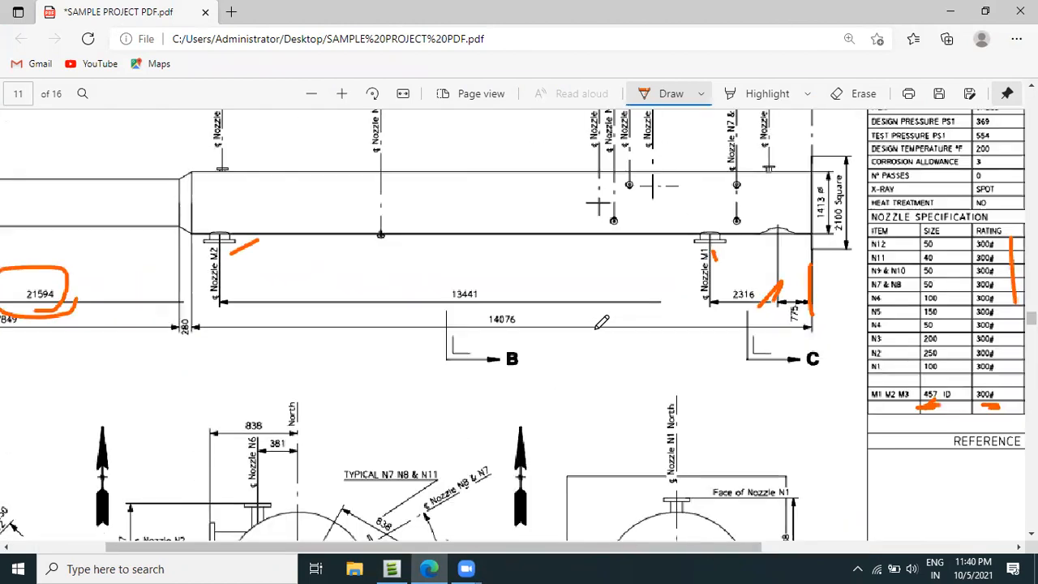
pyautogui.hscroll(1, 663, 460)
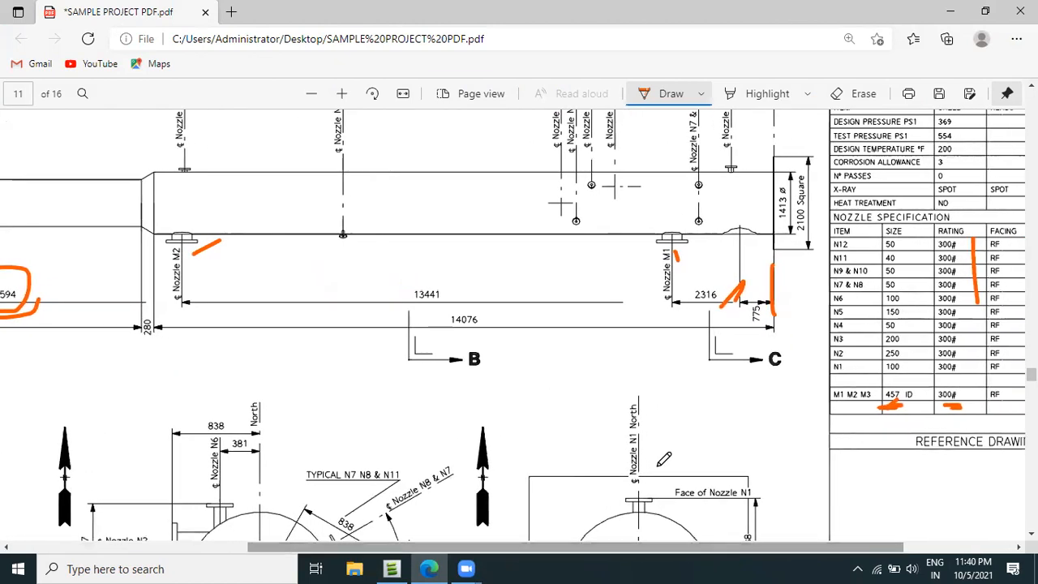
pyautogui.scroll(2, 722, 324)
pyautogui.scroll(2, 721, 292)
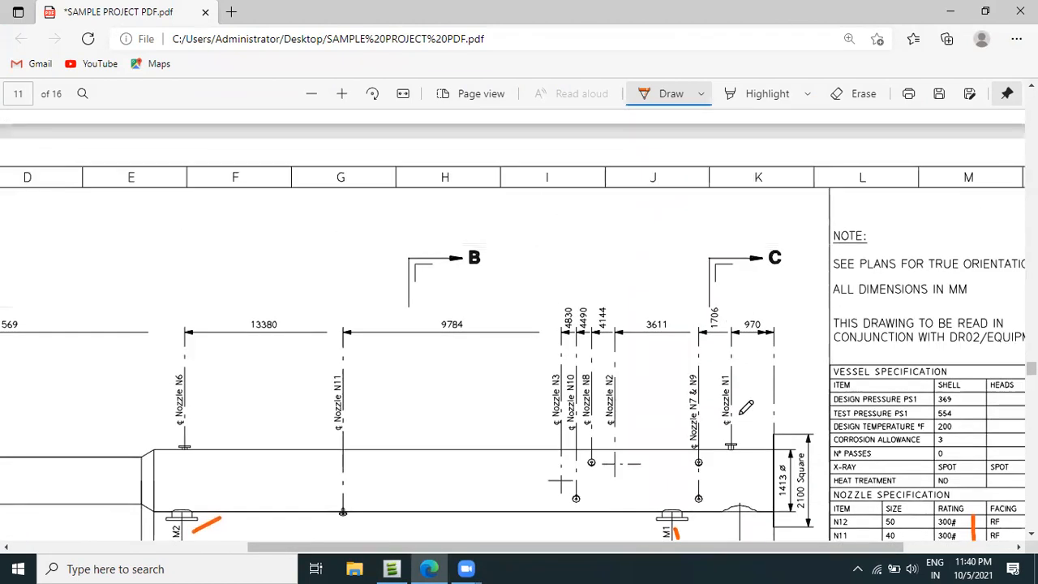
pyautogui.scroll(-1, 744, 400)
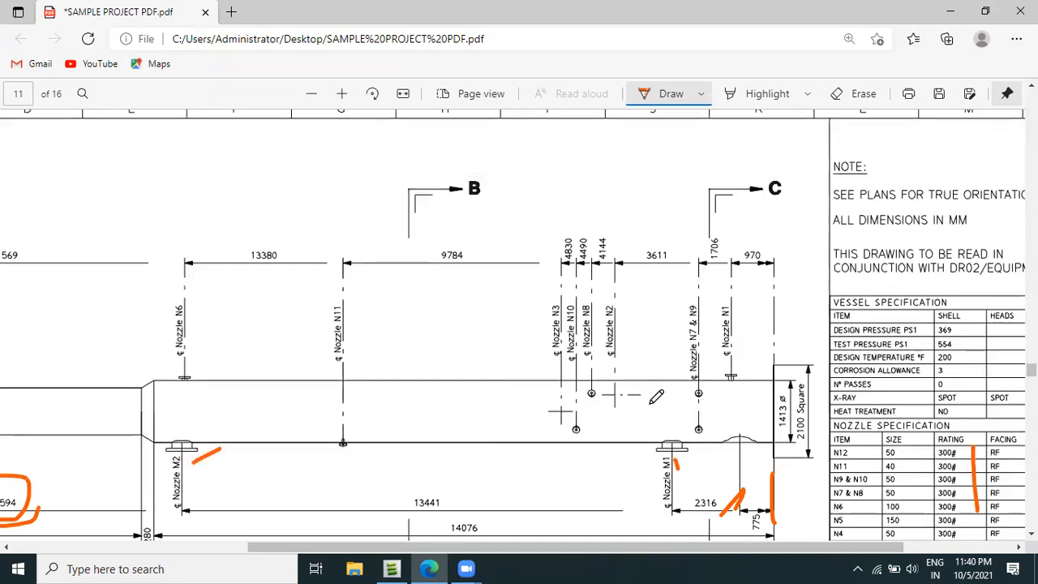
pyautogui.scroll(-7, 658, 387)
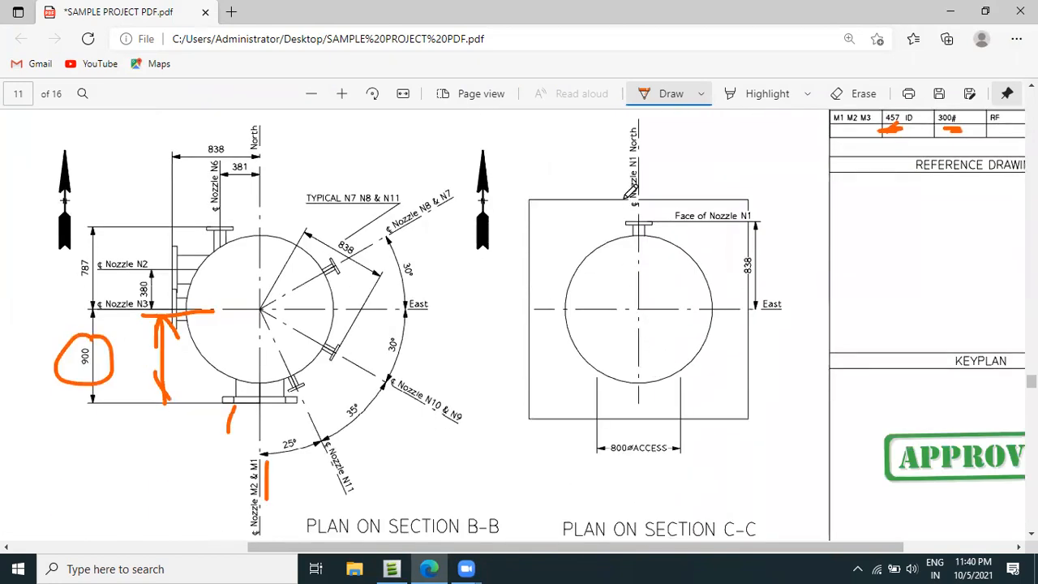
pyautogui.scroll(2, 624, 202)
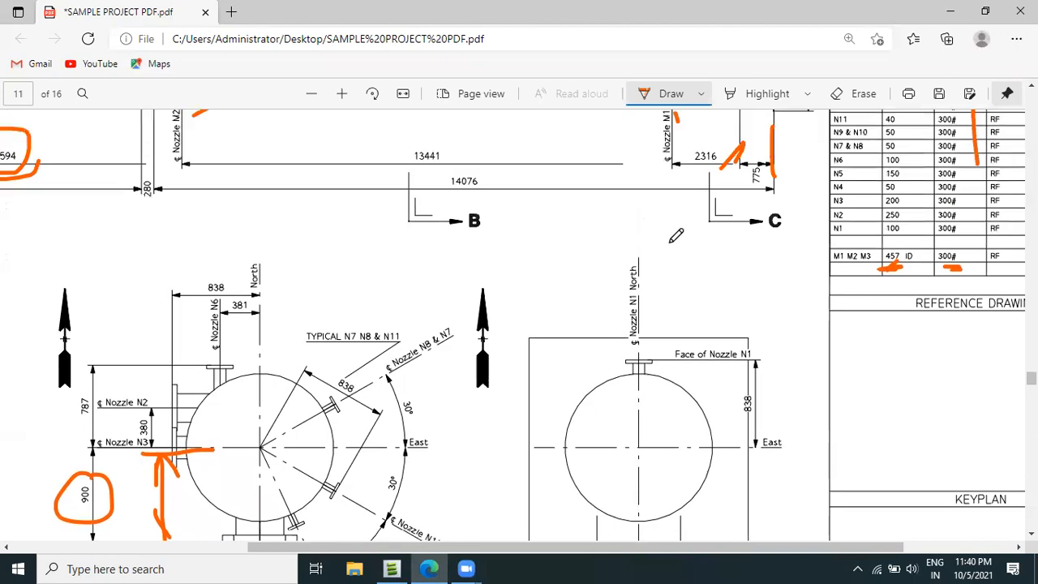
pyautogui.scroll(3, 675, 232)
pyautogui.scroll(3, 715, 203)
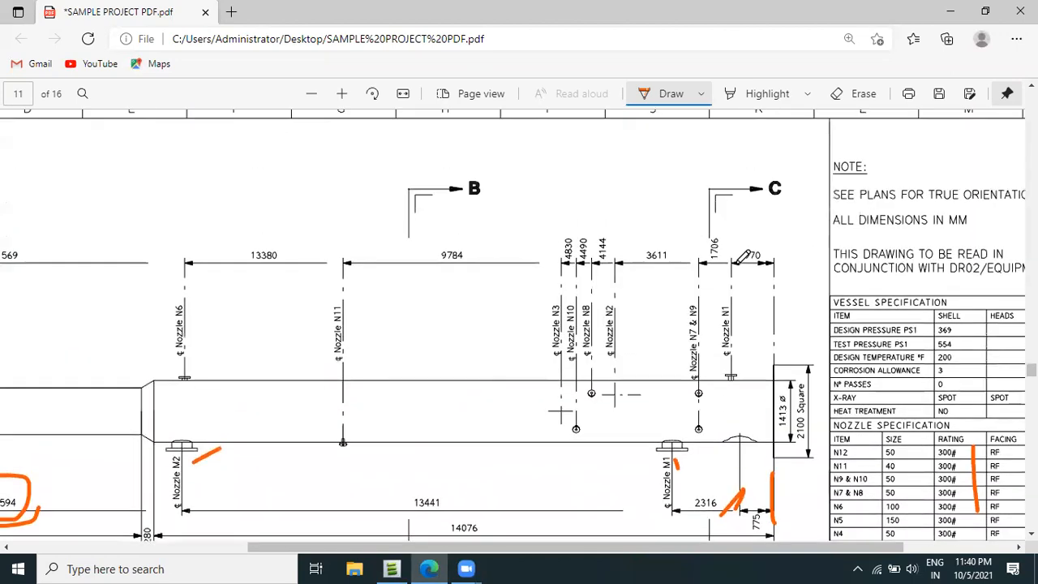
pyautogui.moveTo(770, 243)
pyautogui.mouseDown()
pyautogui.moveTo(734, 268)
pyautogui.moveTo(760, 248)
pyautogui.mouseUp()
# Circle the North label of Nozzle N1 and mark its 838 face dimension with an arrow in the plan on section C-C.
pyautogui.scroll(-4, 736, 420)
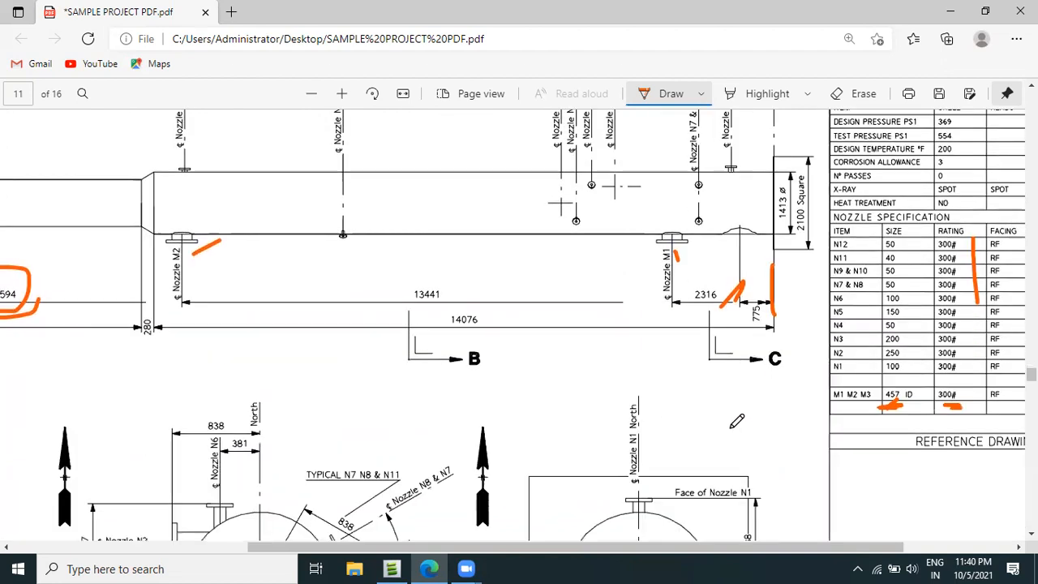
pyautogui.scroll(-4, 736, 421)
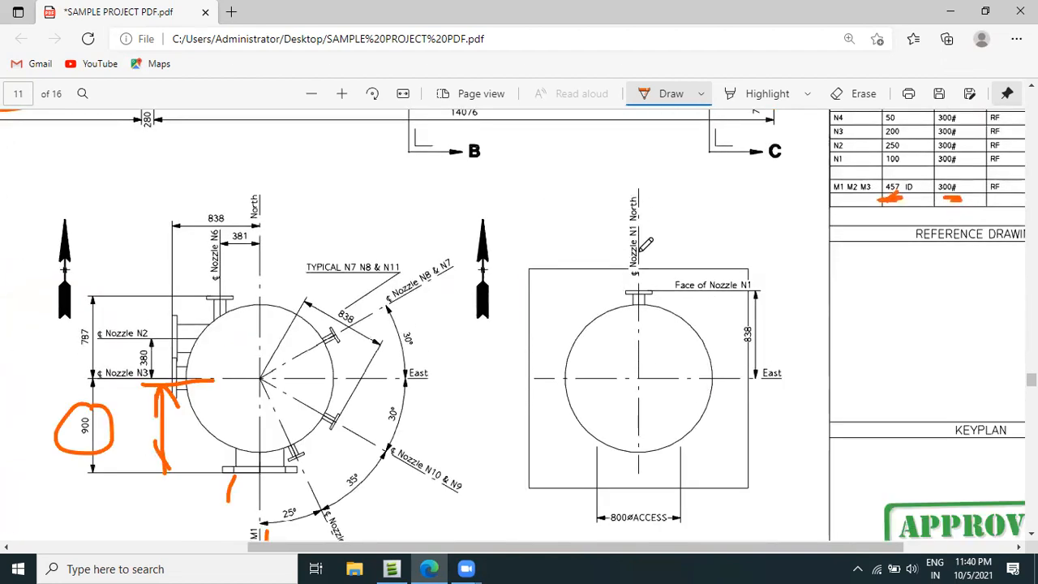
pyautogui.moveTo(641, 183)
pyautogui.mouseDown()
pyautogui.moveTo(612, 192)
pyautogui.moveTo(634, 224)
pyautogui.moveTo(655, 221)
pyautogui.mouseUp()
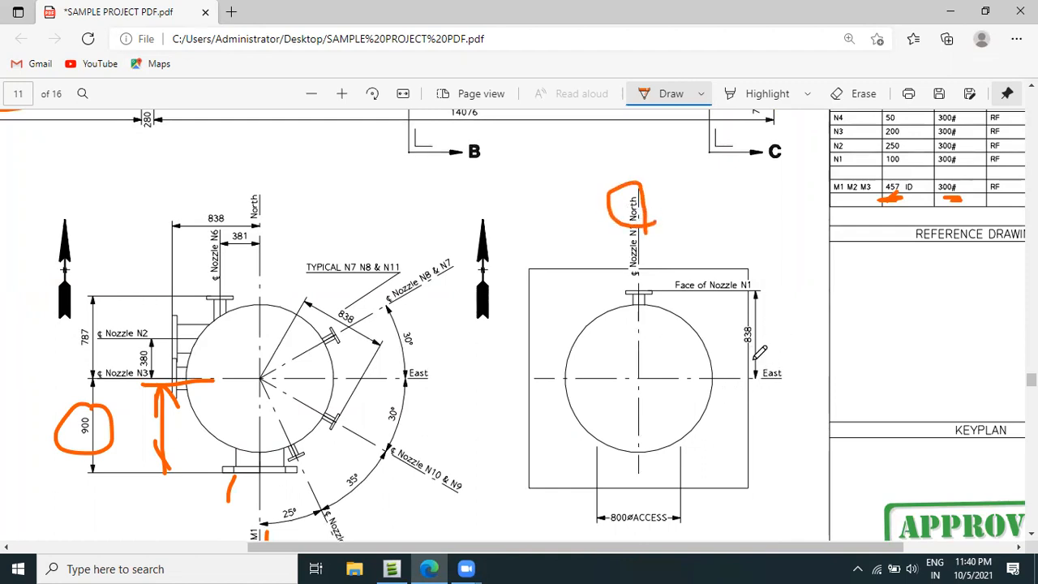
pyautogui.moveTo(749, 375); pyautogui.dragTo(727, 284)
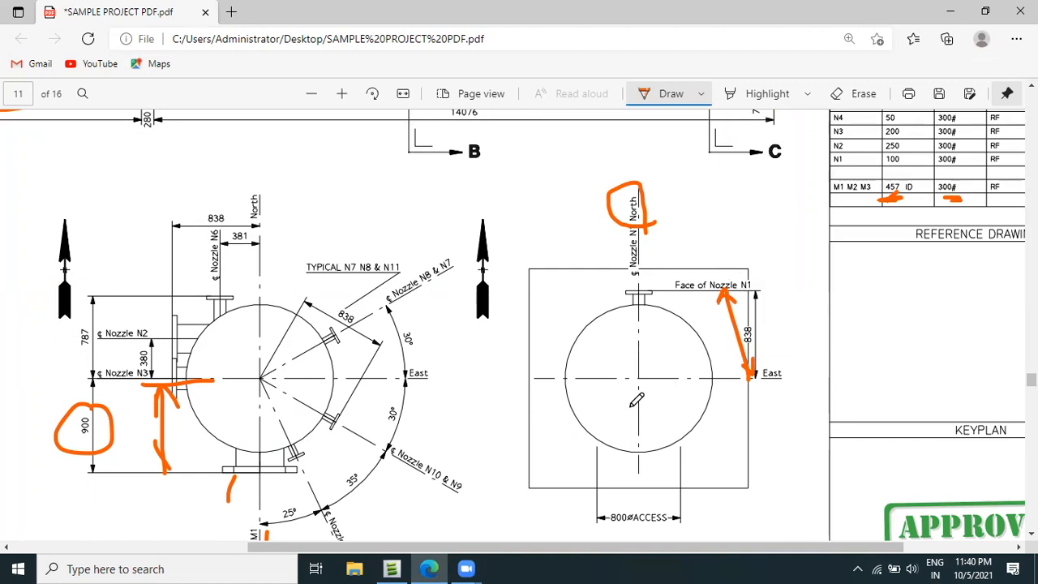
# Switch back to AVEVA Everything3D and name the new nozzle 0N1.
pyautogui.click(391, 568)
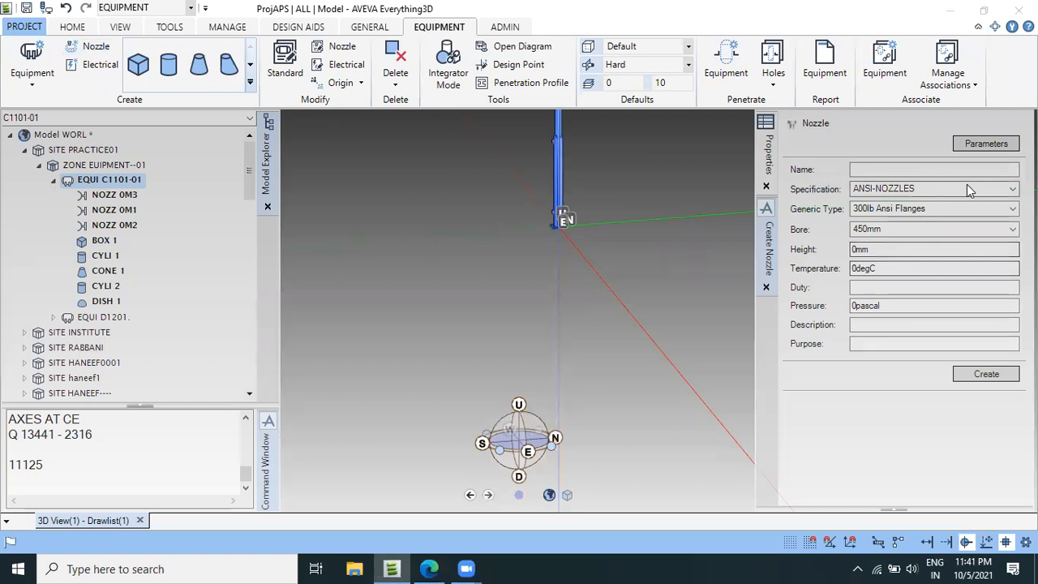
pyautogui.click(936, 169)
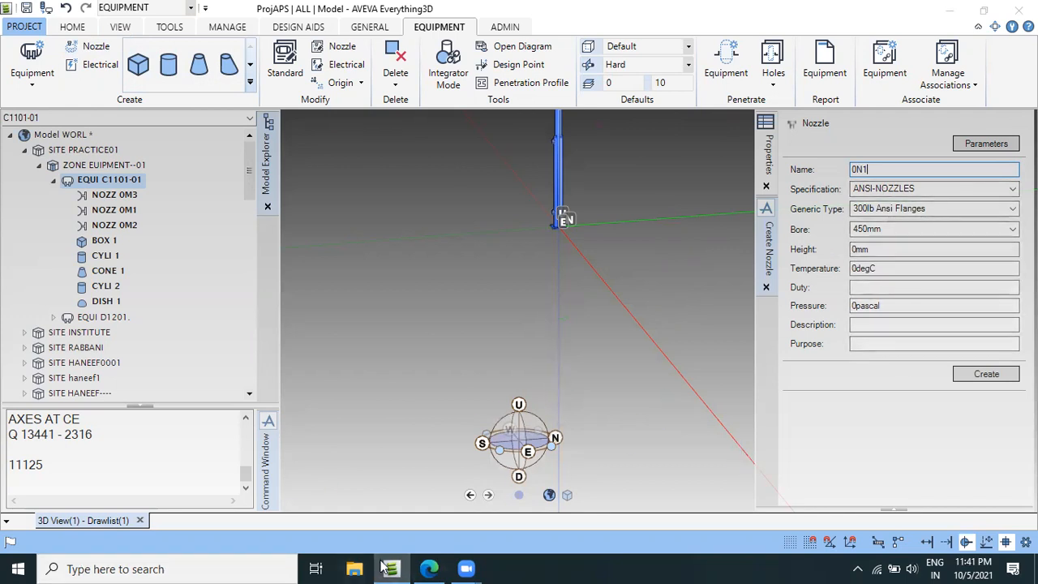
# Switch to the vessel drawing PDF in Edge and mark N1's size 100 and rating 300# in the nozzle specification table.
pyautogui.click(428, 568)
pyautogui.scroll(-3, 774, 342)
pyautogui.scroll(7, 778, 340)
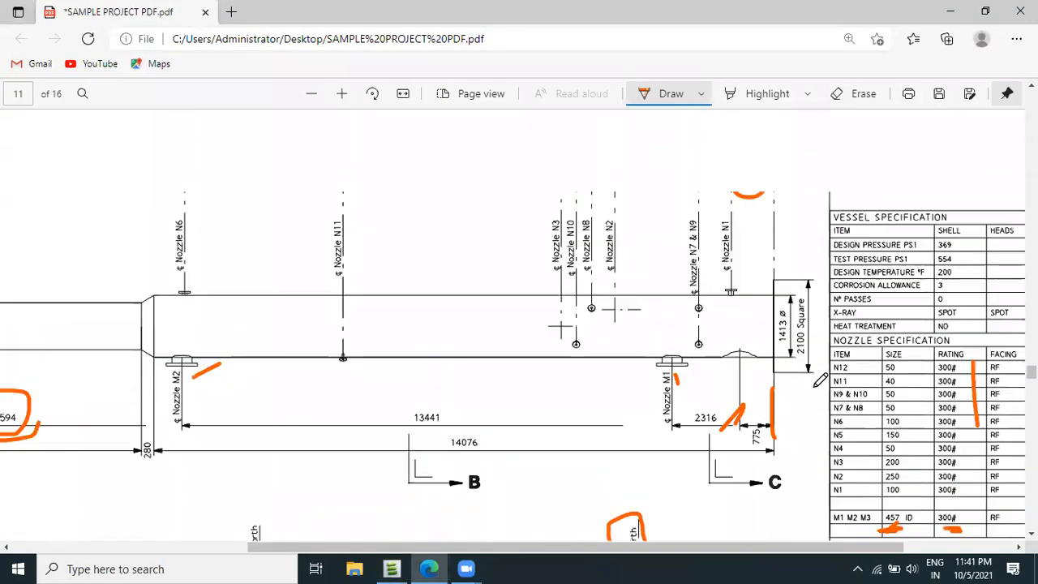
pyautogui.scroll(-1, 820, 379)
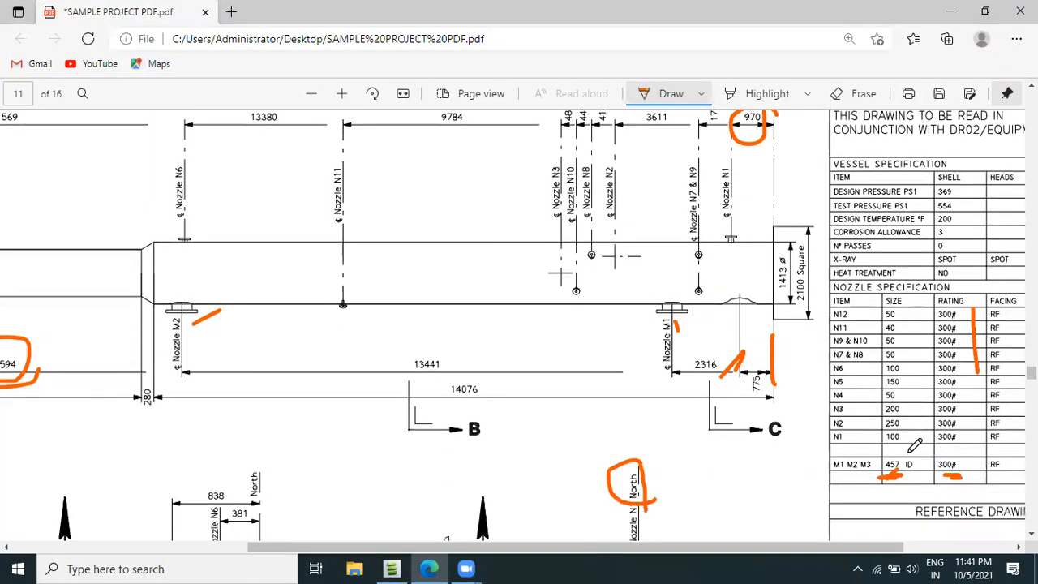
pyautogui.moveTo(972, 434); pyautogui.dragTo(967, 447)
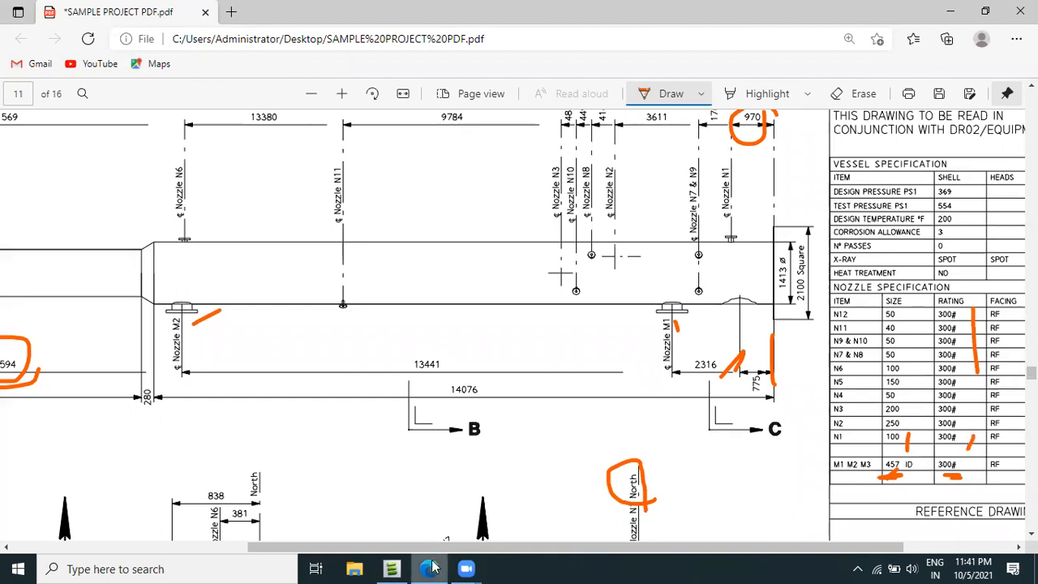
# Switch back to AVEVA Everything3D and create nozzle 0N1 under C1101-01 with type 300lb Ansi Flanges, bore 100mm and height 838mm.
pyautogui.click(392, 568)
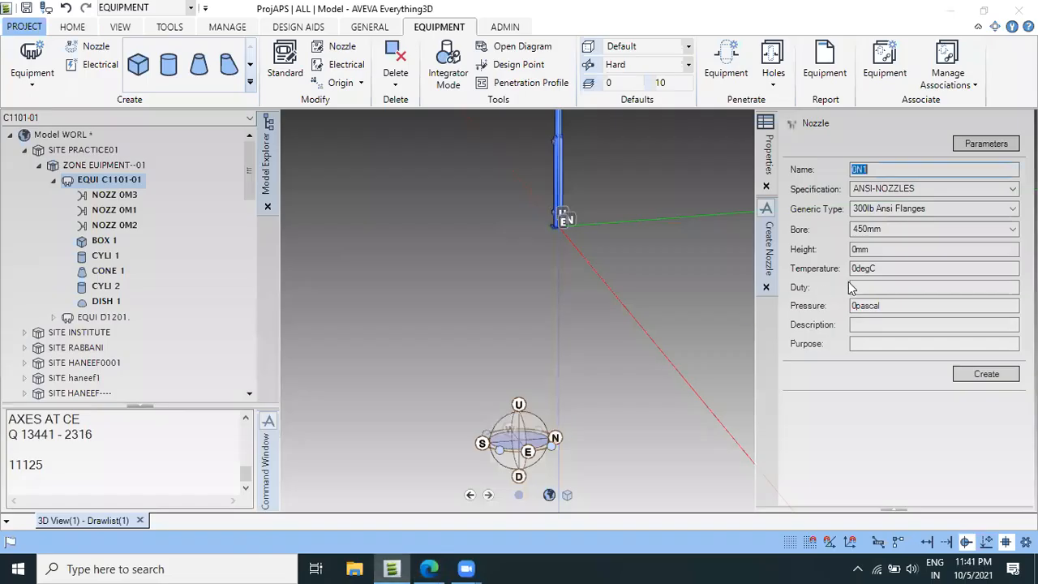
pyautogui.click(892, 253)
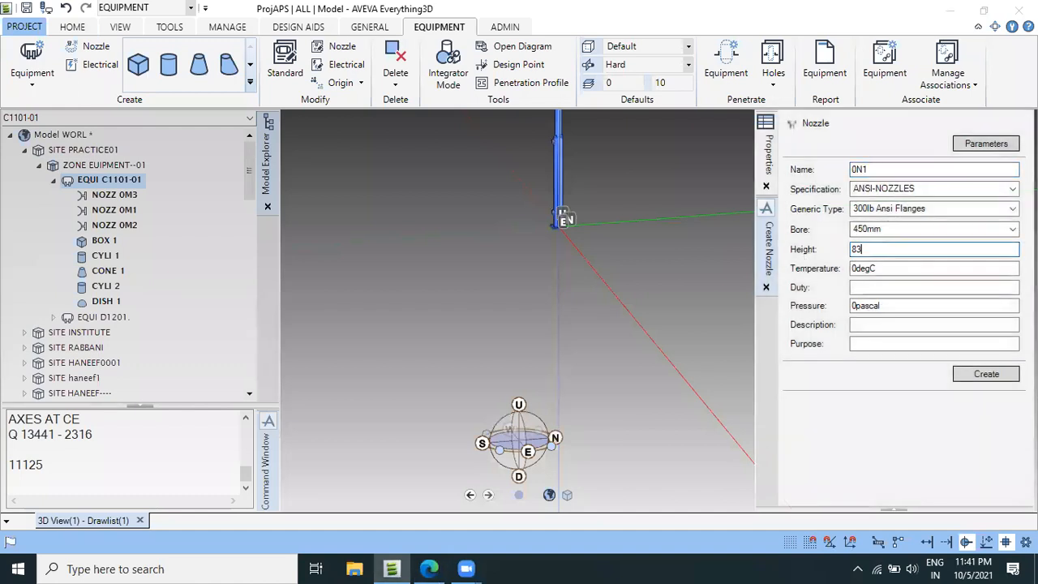
pyautogui.click(914, 232)
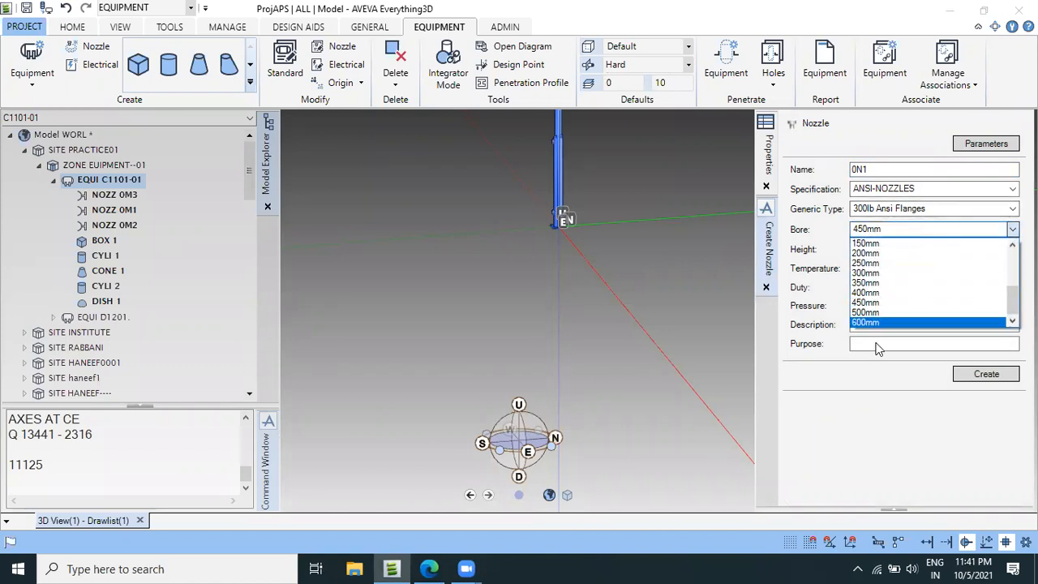
pyautogui.scroll(1, 887, 294)
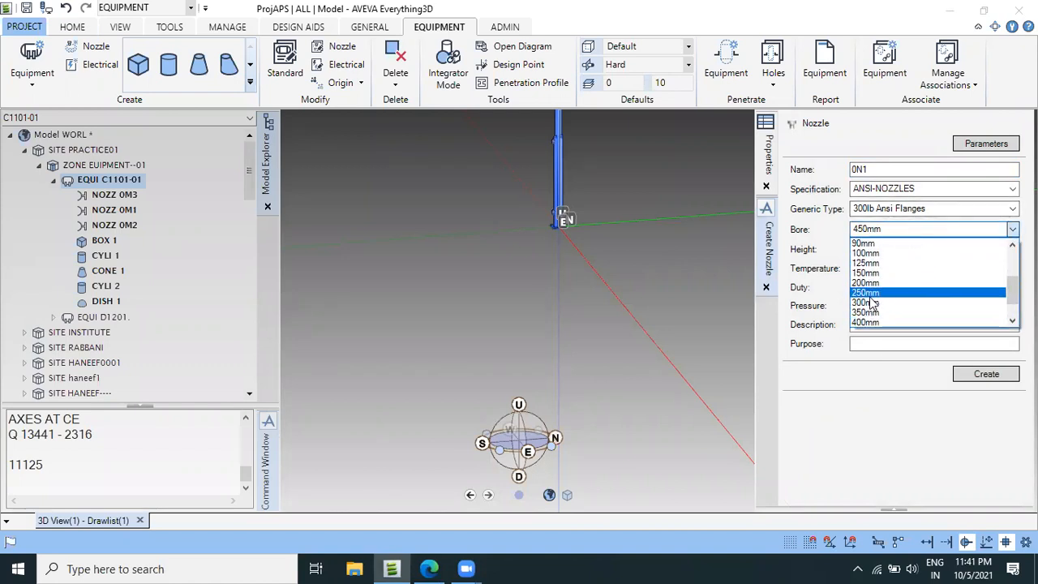
pyautogui.click(878, 253)
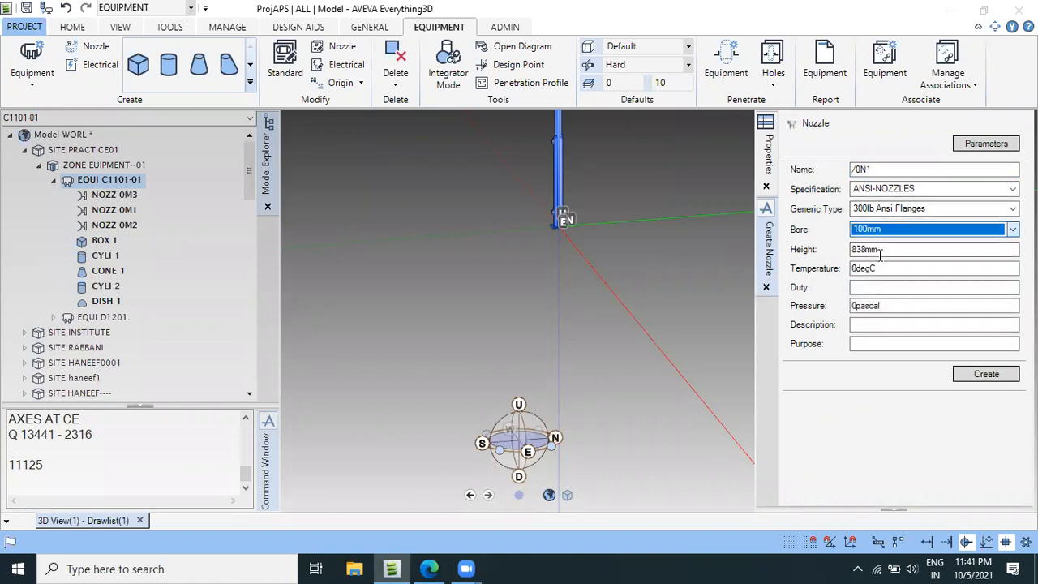
pyautogui.click(986, 374)
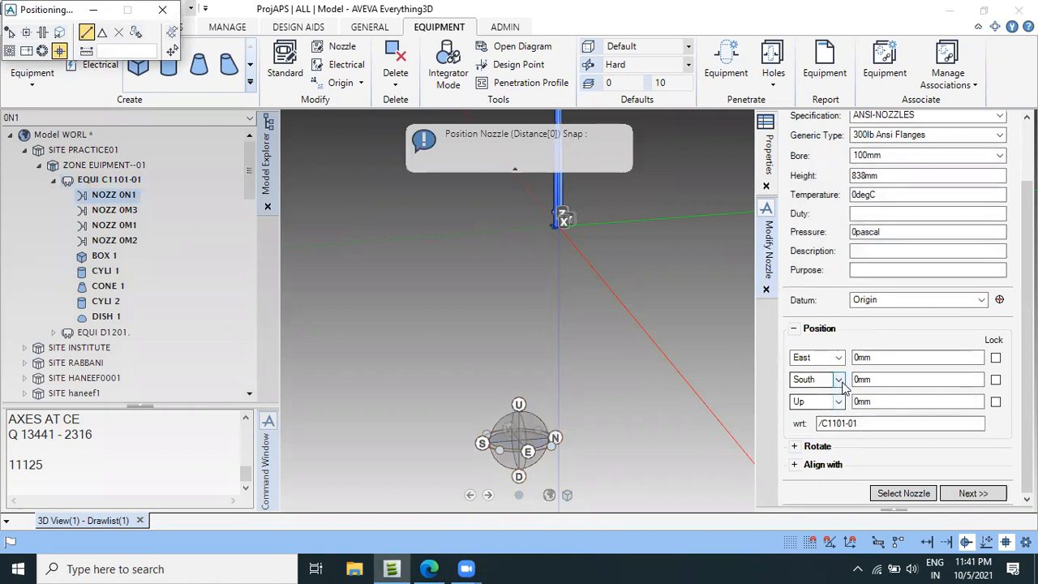
# Align nozzle 0N1 with direction N and set its North position to 838mm.
pyautogui.click(795, 463)
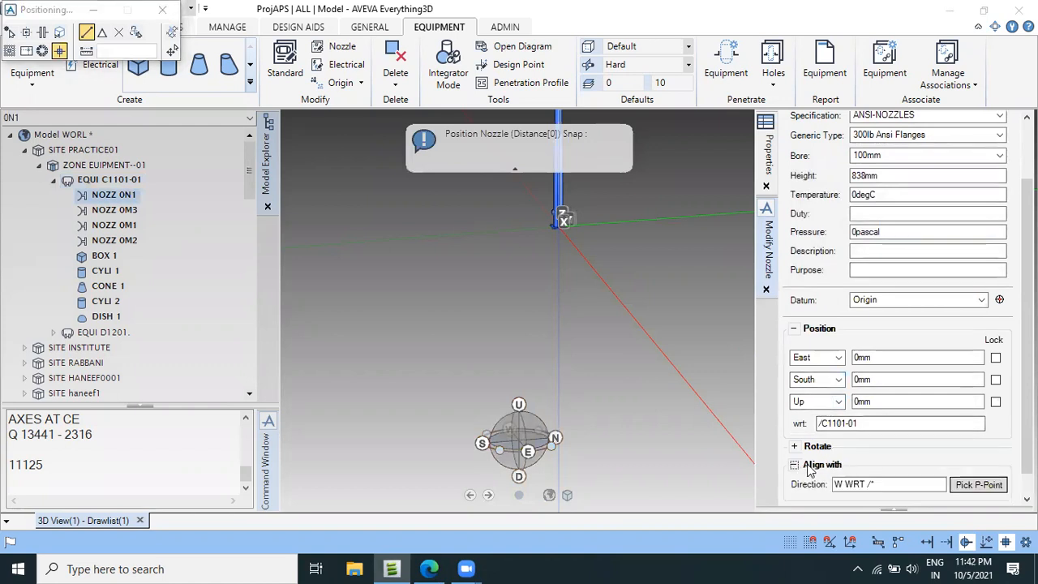
pyautogui.doubleClick(839, 484)
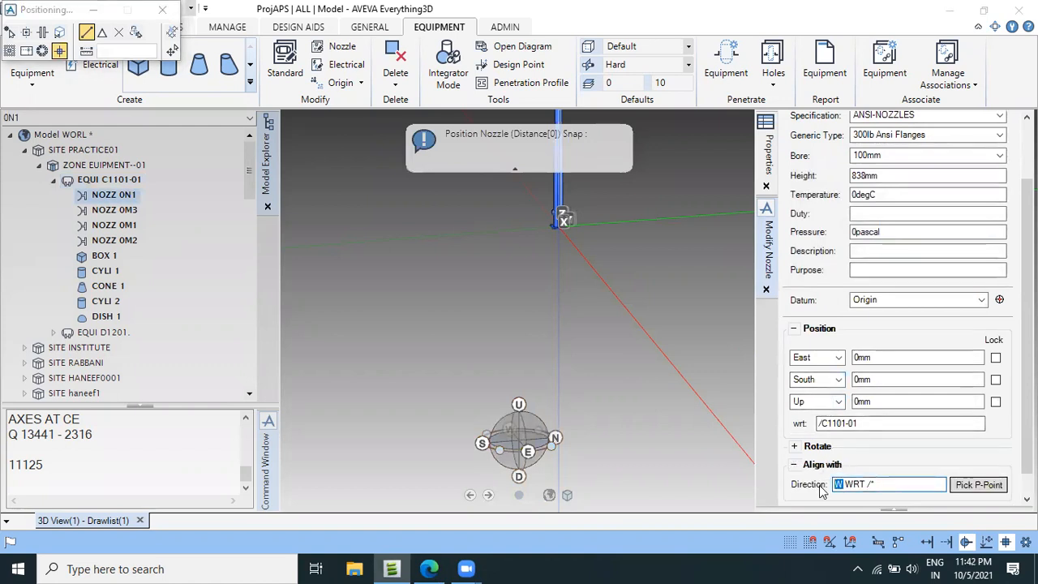
pyautogui.write('N')
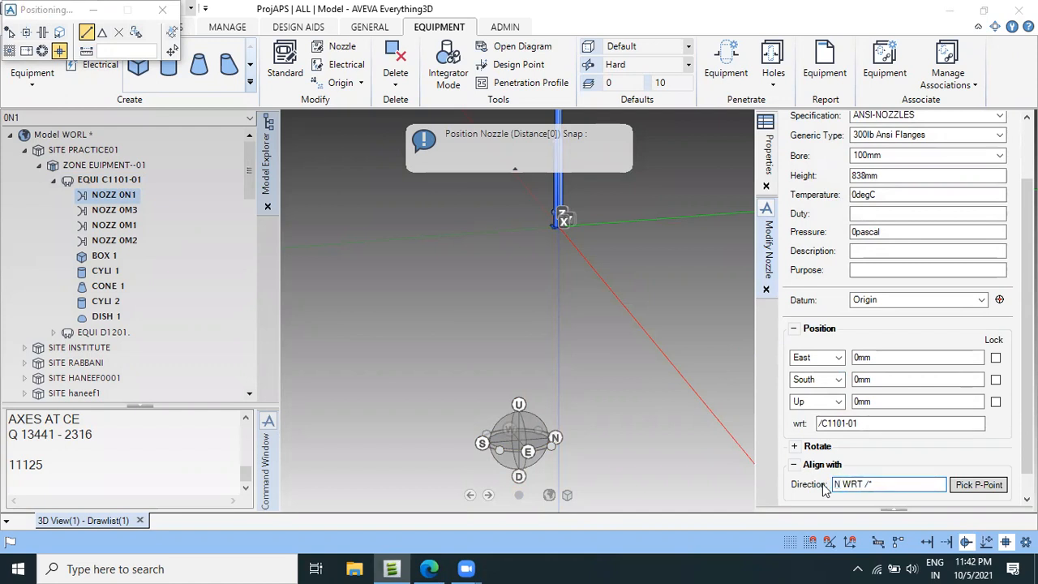
pyautogui.press('Tab')
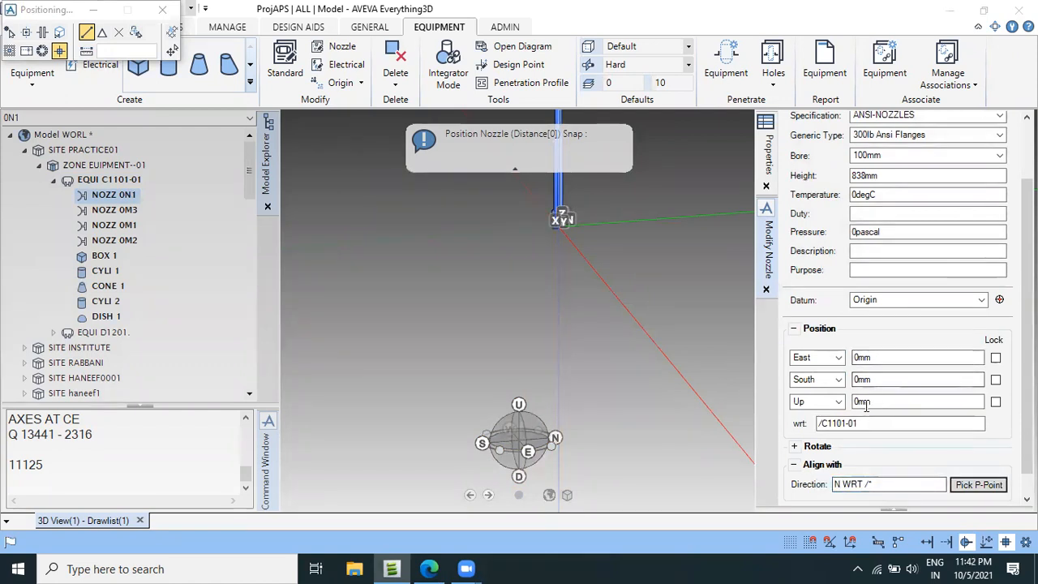
pyautogui.click(819, 380)
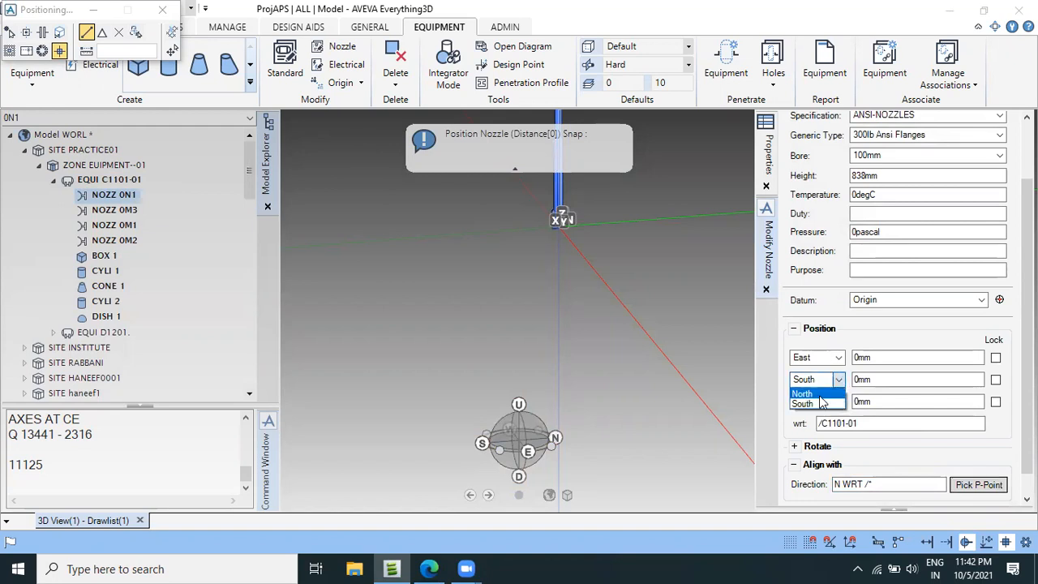
pyautogui.click(819, 394)
pyautogui.press('Tab')
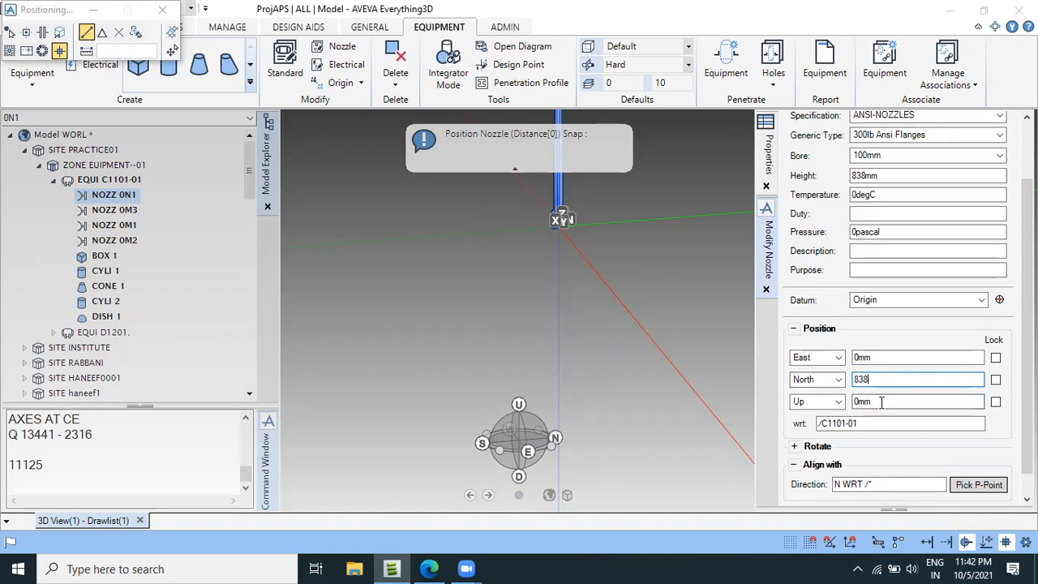
# Check nozzle N1's elevation dimension in the drawing PDF in Edge, and set nozzle 0N1's Up position to 970mm in AVEVA Everything3D.
pyautogui.click(431, 566)
pyautogui.scroll(3, 765, 243)
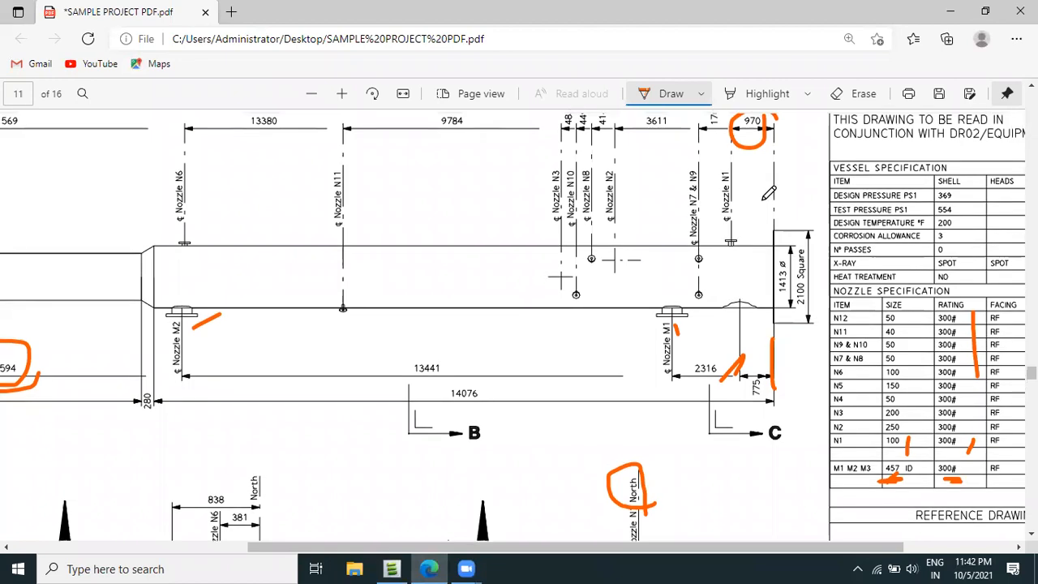
pyautogui.scroll(-3, 398, 446)
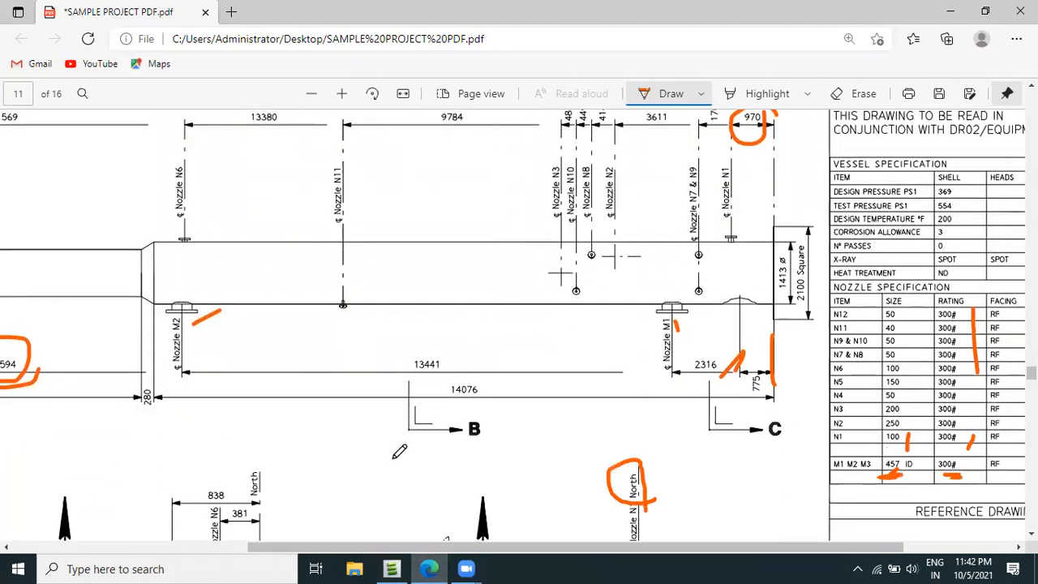
pyautogui.click(392, 566)
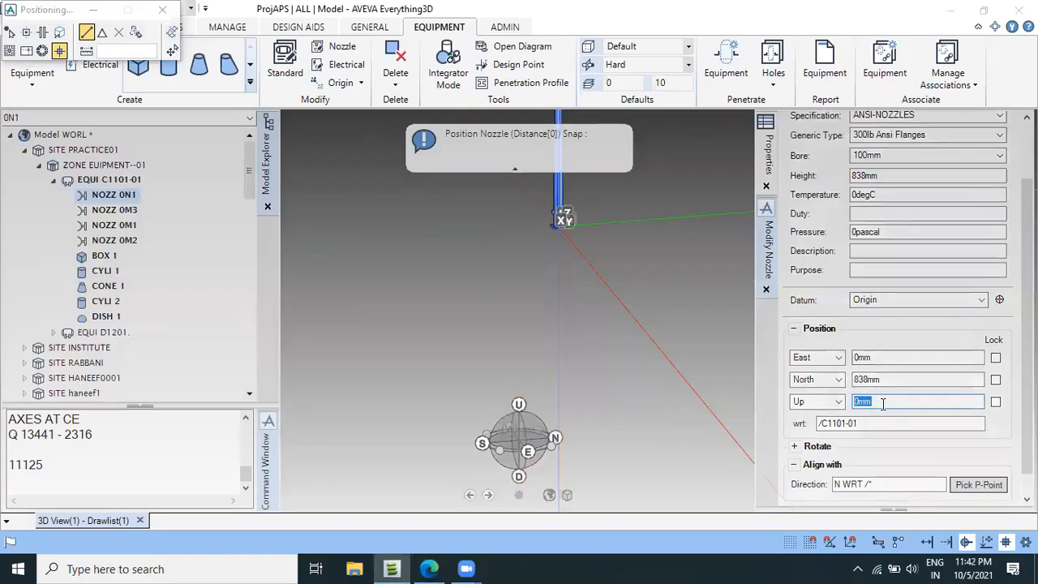
pyautogui.write('97')
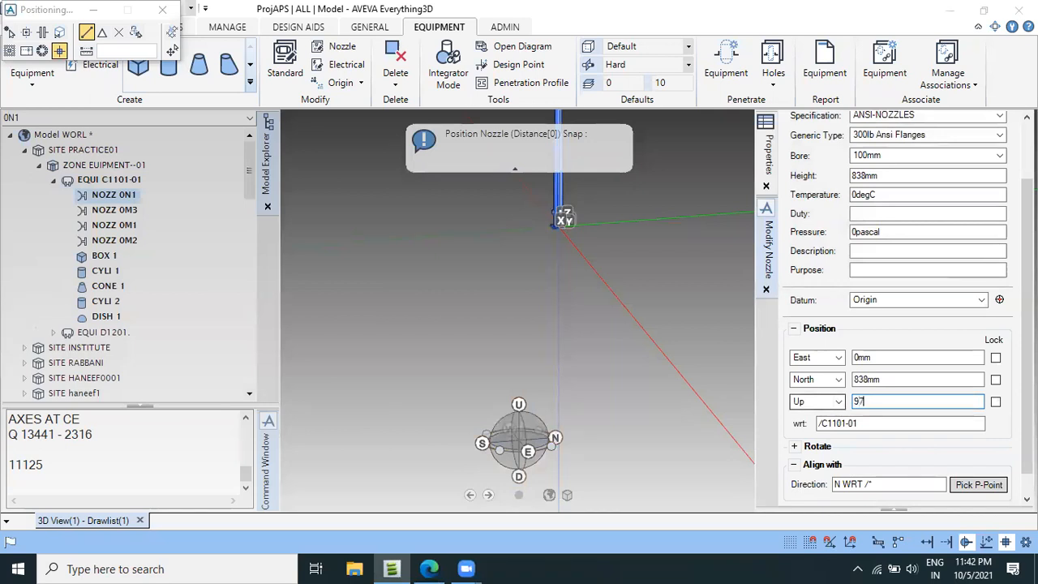
pyautogui.write('0')
pyautogui.press('Return')
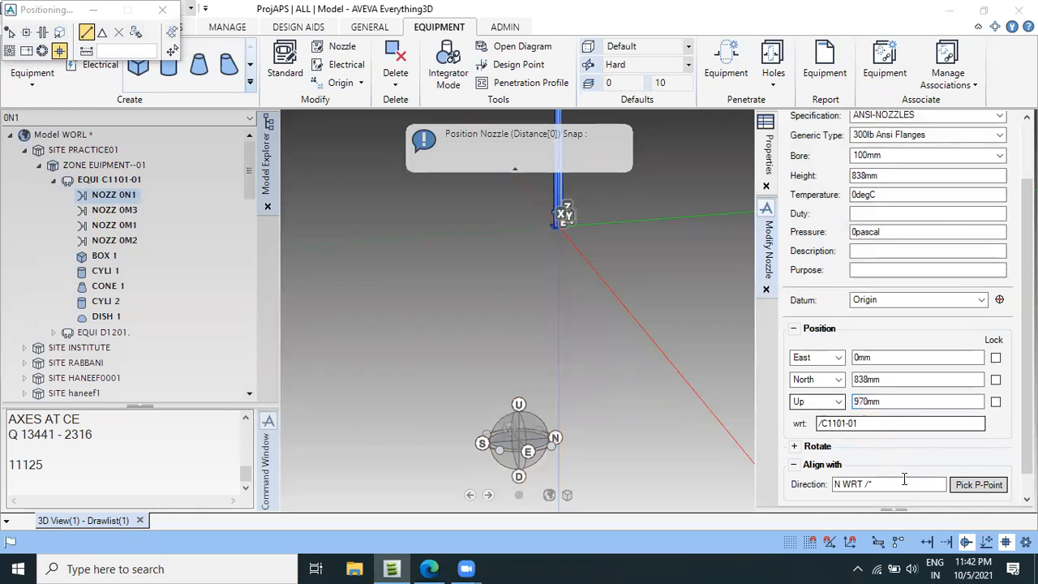
pyautogui.click(971, 492)
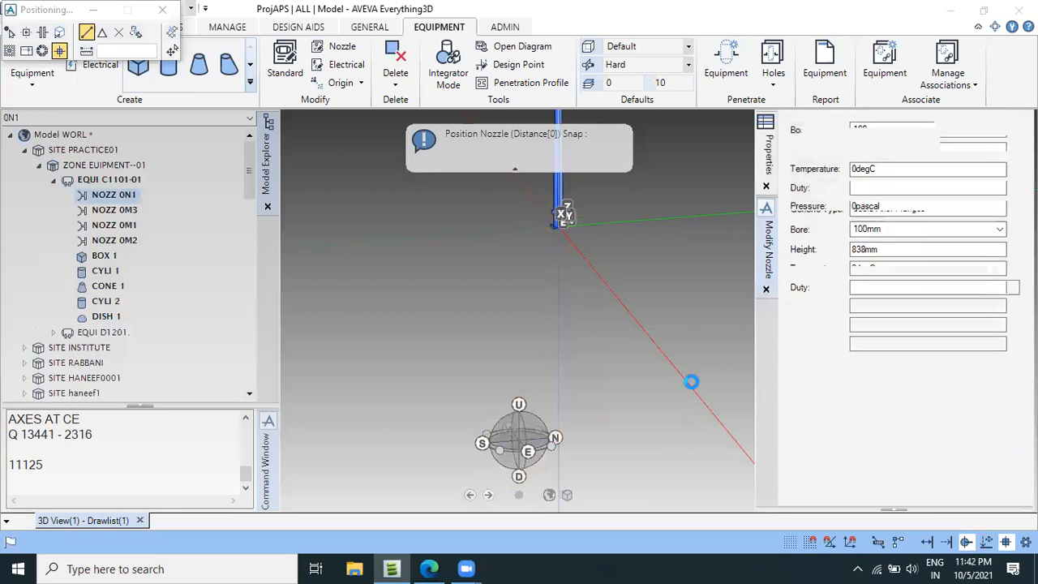
# View the vessel in plan from above and examine nozzle 0N1's placement and north-facing direction.
pyautogui.scroll(5, 573, 280)
pyautogui.moveTo(537, 237); pyautogui.dragTo(533, 405, button='middle')
pyautogui.scroll(1, 521, 299)
pyautogui.rightClick(554, 297)
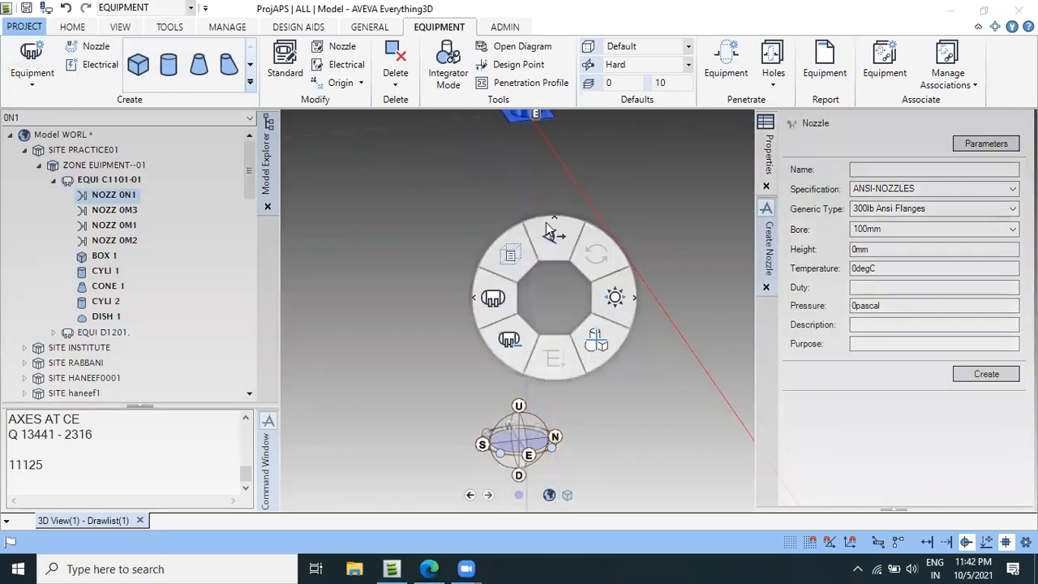
pyautogui.click(554, 239)
pyautogui.click(554, 356)
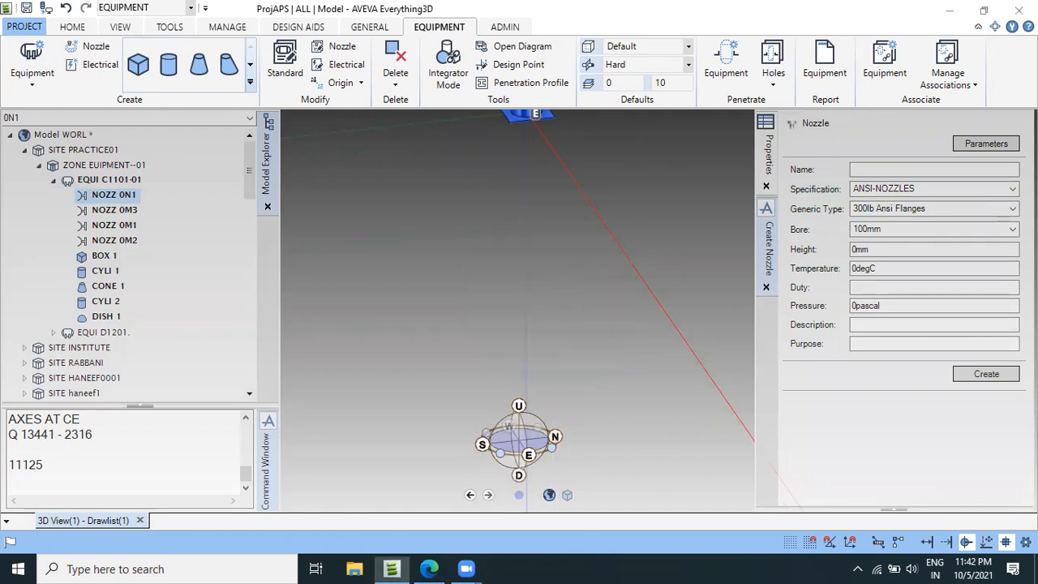
pyautogui.scroll(6, 483, 242)
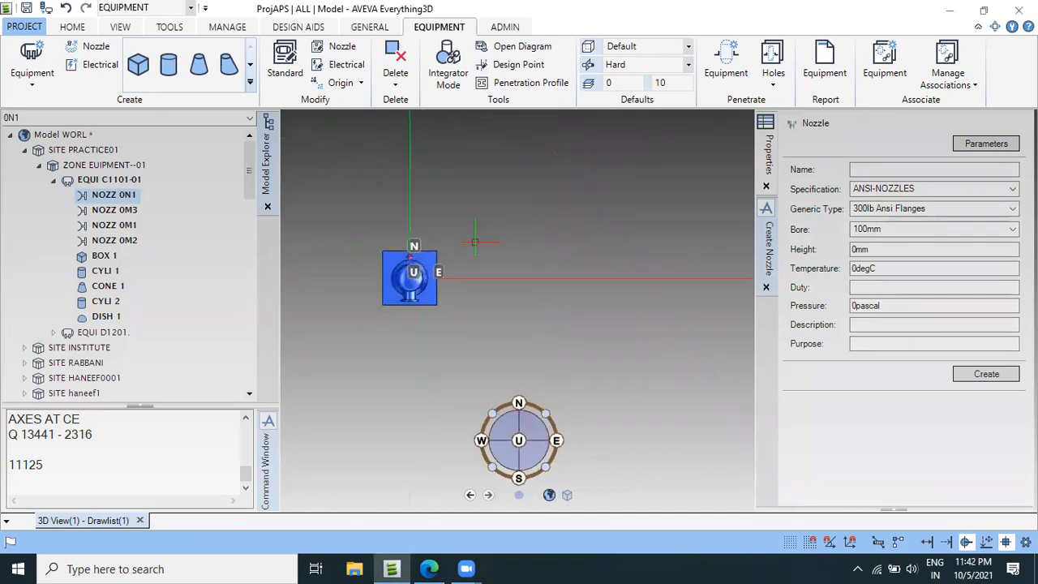
pyautogui.scroll(5, 368, 238)
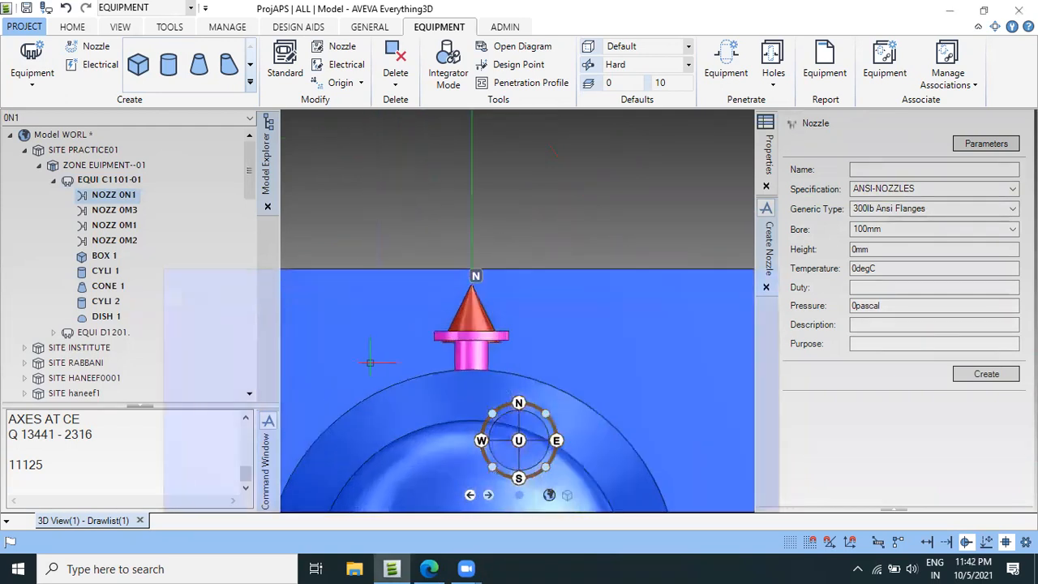
pyautogui.scroll(-2, 410, 422)
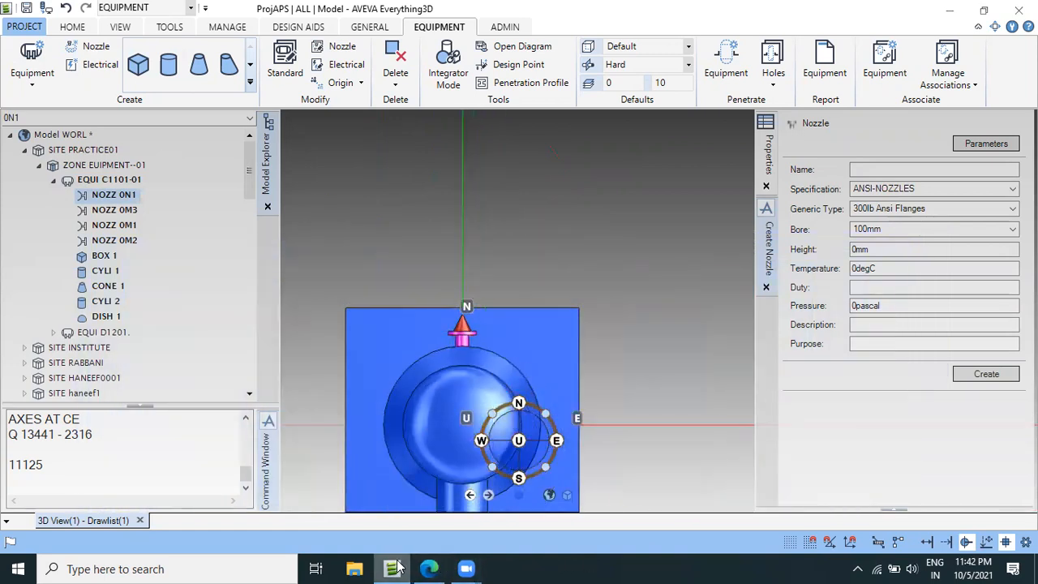
# Switch to the vessel drawing PDF in Edge and label the north arrow beside section B-B with N, S, E and W.
pyautogui.click(430, 568)
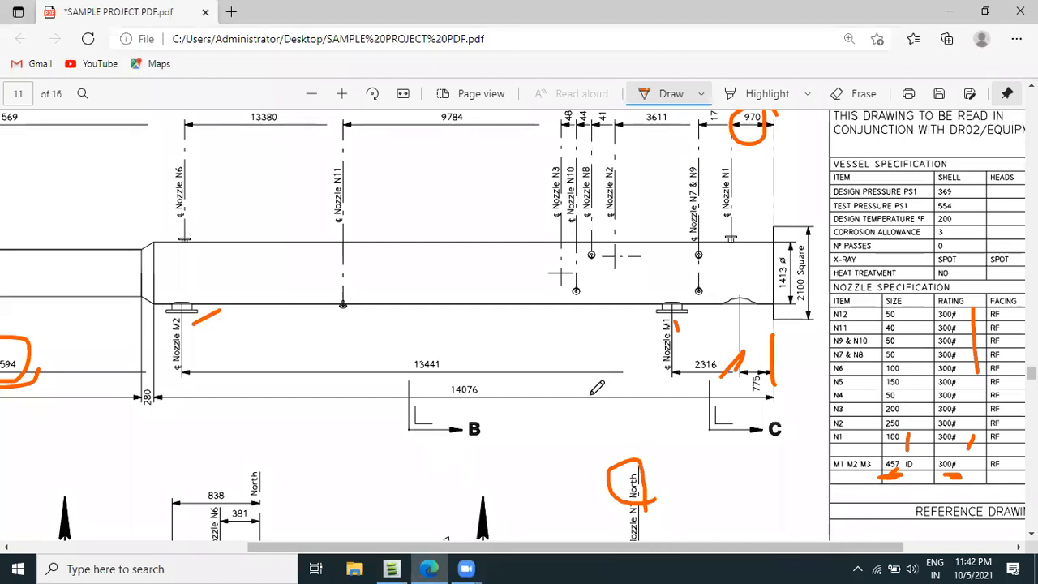
pyautogui.scroll(-3, 597, 388)
pyautogui.scroll(4, 559, 372)
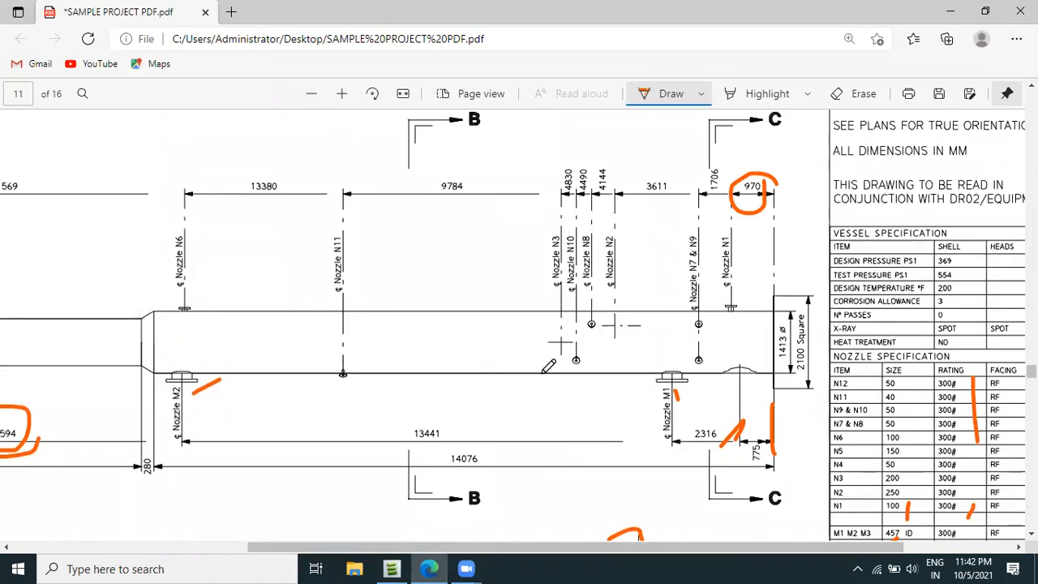
pyautogui.keyDown('ctrl'); pyautogui.scroll(-2, 549, 366); pyautogui.keyUp('ctrl')
pyautogui.keyDown('ctrl'); pyautogui.scroll(1, 425, 347); pyautogui.keyUp('ctrl')
pyautogui.keyDown('ctrl'); pyautogui.scroll(-1, 378, 339); pyautogui.keyUp('ctrl')
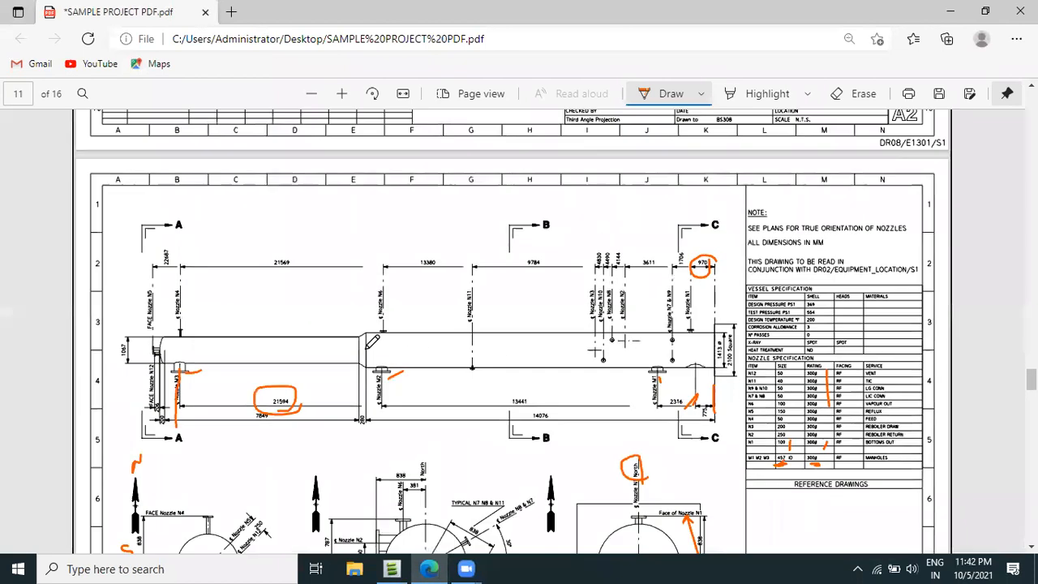
pyautogui.scroll(-2, 446, 418)
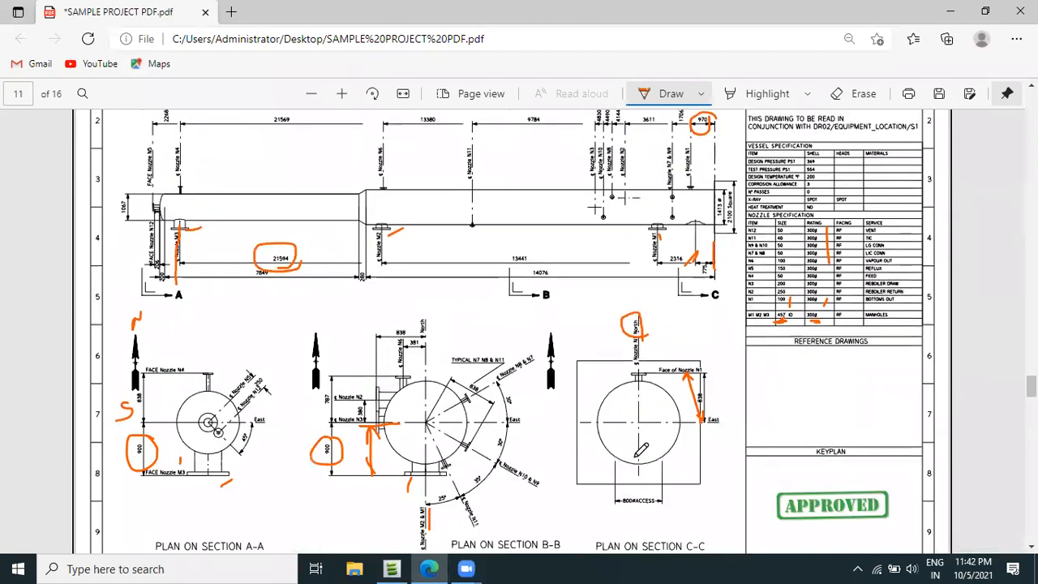
pyautogui.keyDown('ctrl'); pyautogui.scroll(2, 430, 420); pyautogui.keyUp('ctrl')
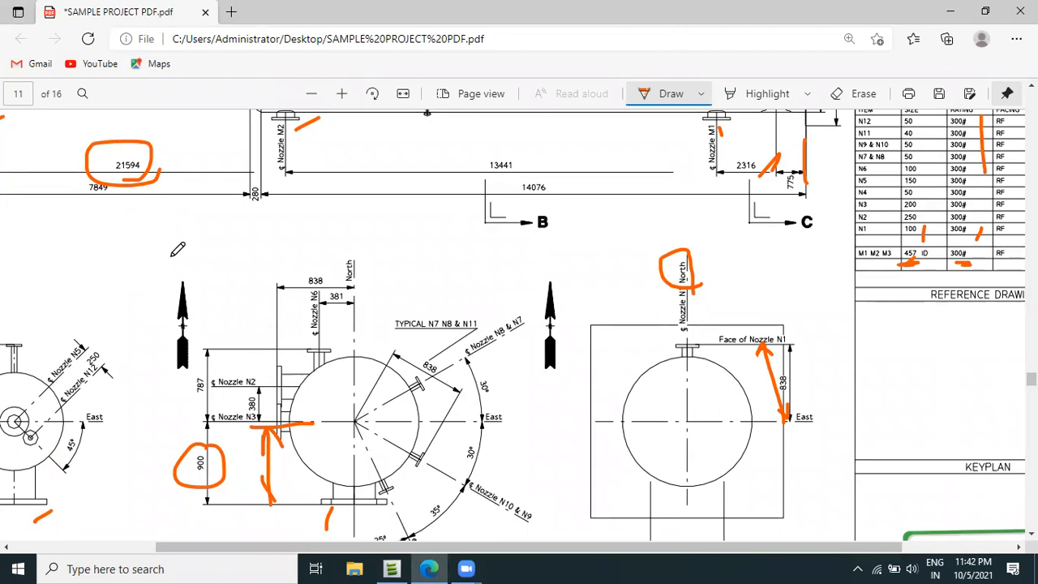
pyautogui.moveTo(187, 381)
pyautogui.mouseDown()
pyautogui.moveTo(169, 389)
pyautogui.moveTo(187, 404)
pyautogui.moveTo(163, 413)
pyautogui.mouseUp()
pyautogui.moveTo(133, 326)
pyautogui.mouseDown()
pyautogui.moveTo(246, 331)
pyautogui.moveTo(222, 319)
pyautogui.mouseUp()
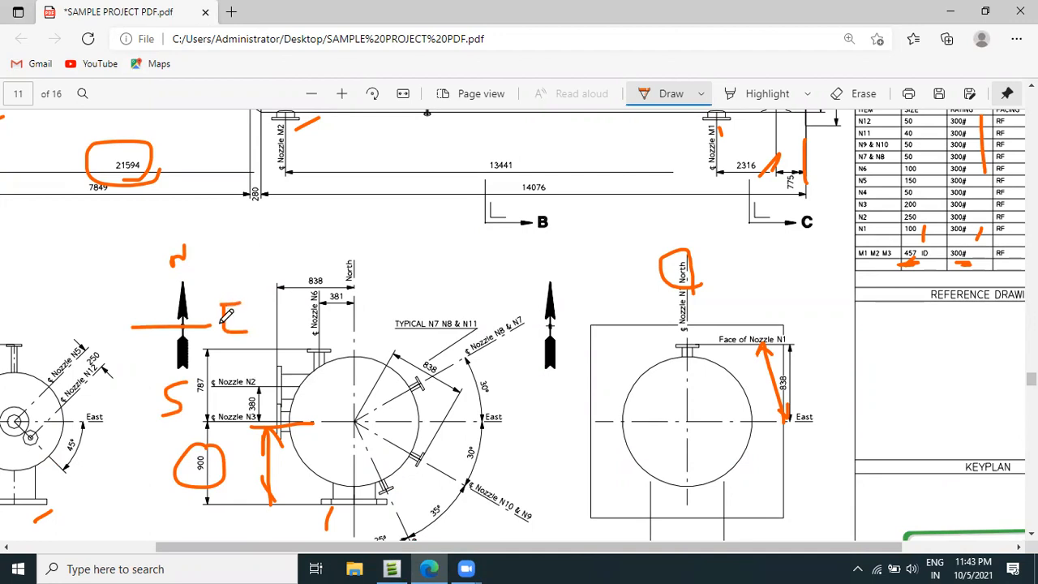
pyautogui.moveTo(132, 309); pyautogui.dragTo(150, 315)
# Mark nozzle N3's 4830 dimension in the vessel's elevation view with the pen.
pyautogui.scroll(1, 233, 431)
pyautogui.scroll(-1, 249, 437)
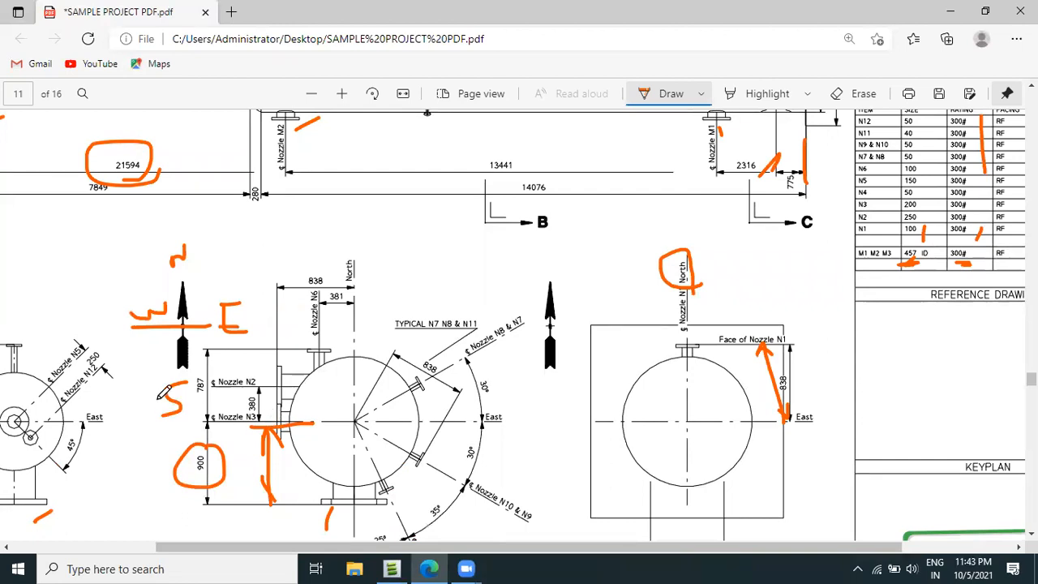
pyautogui.scroll(-1, 393, 437)
pyautogui.scroll(6, 663, 389)
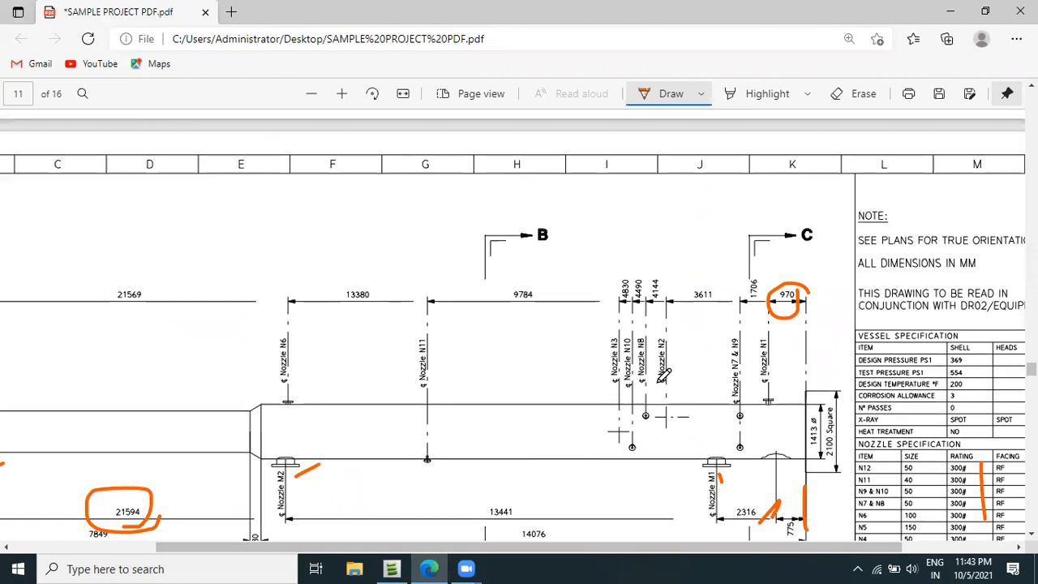
pyautogui.moveTo(621, 290); pyautogui.dragTo(621, 253)
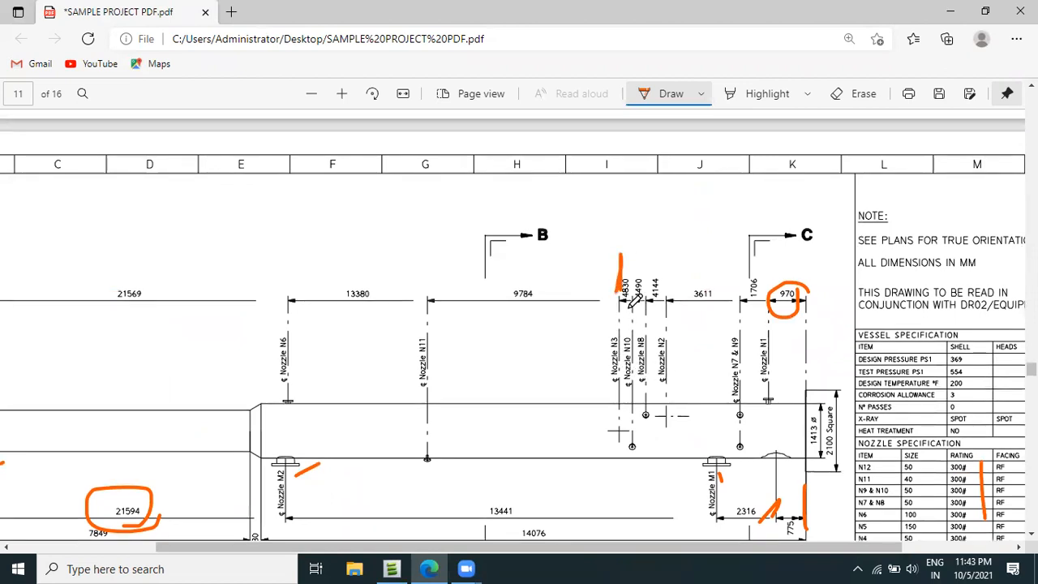
# Switch back to AVEVA Everything3D, start a new nozzle under equipment C1101-01 and name it 0N3.
pyautogui.click(391, 568)
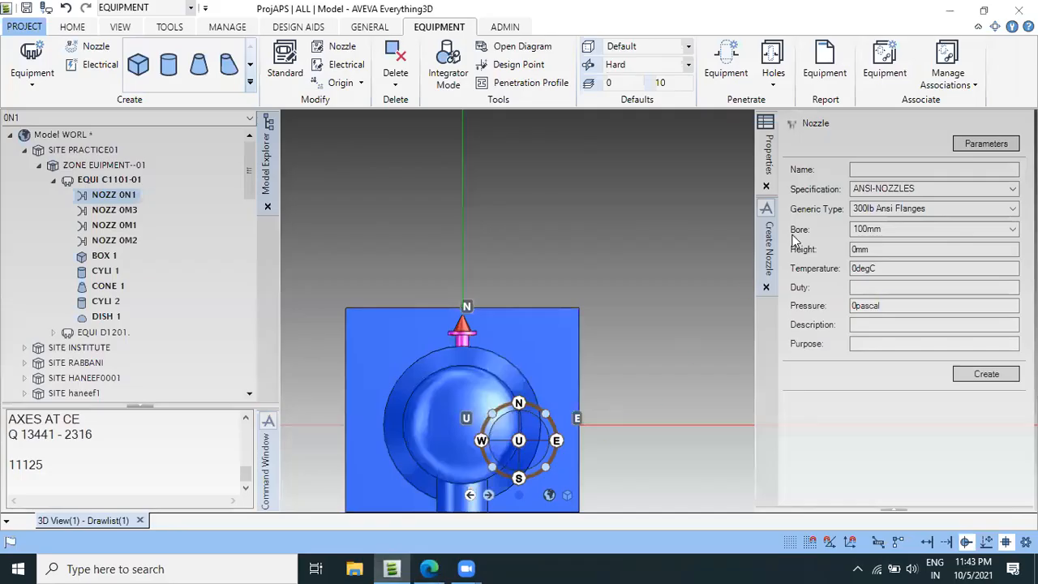
pyautogui.click(118, 181)
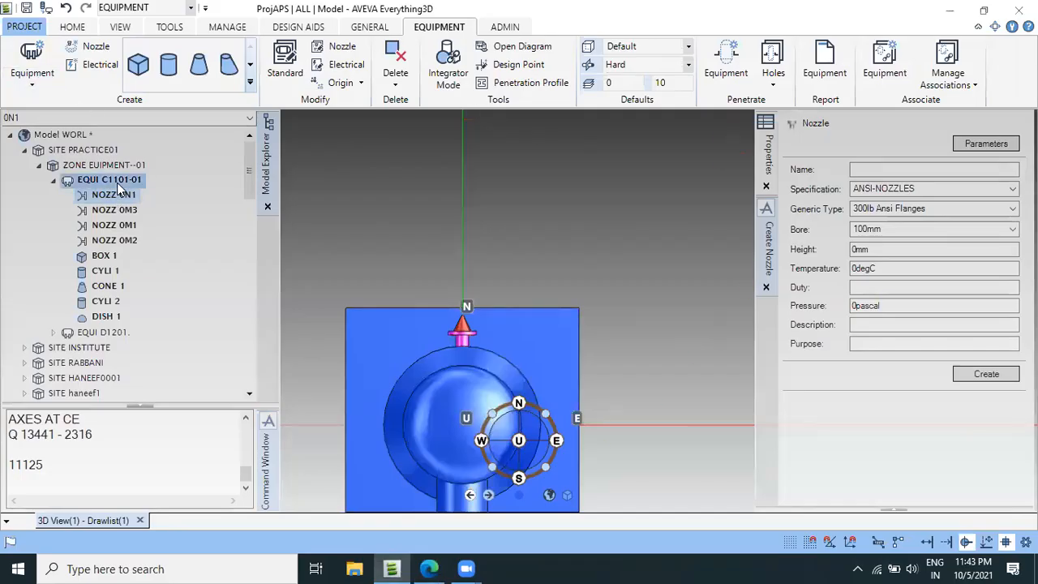
pyautogui.click(108, 46)
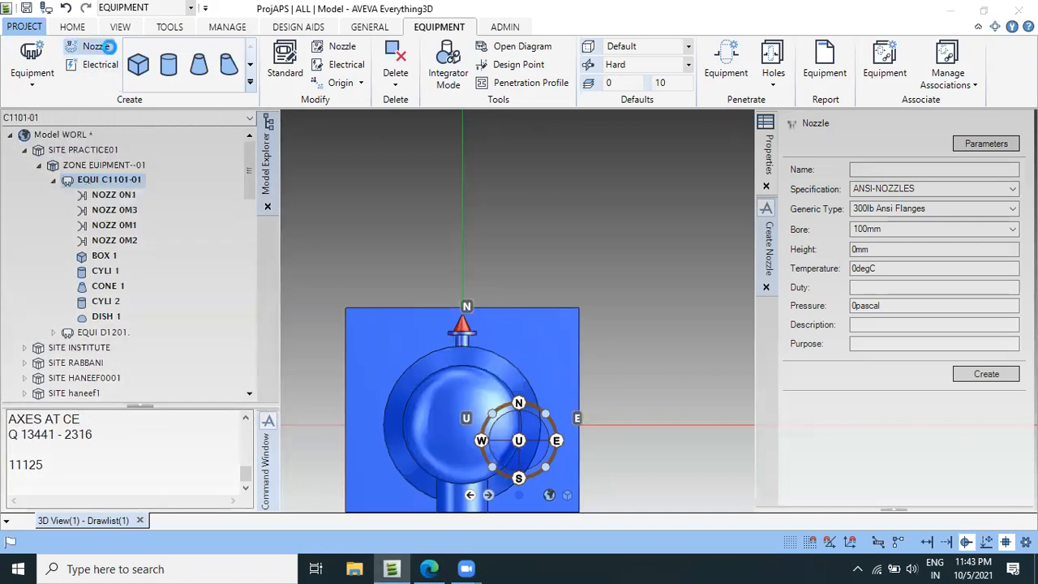
pyautogui.click(900, 170)
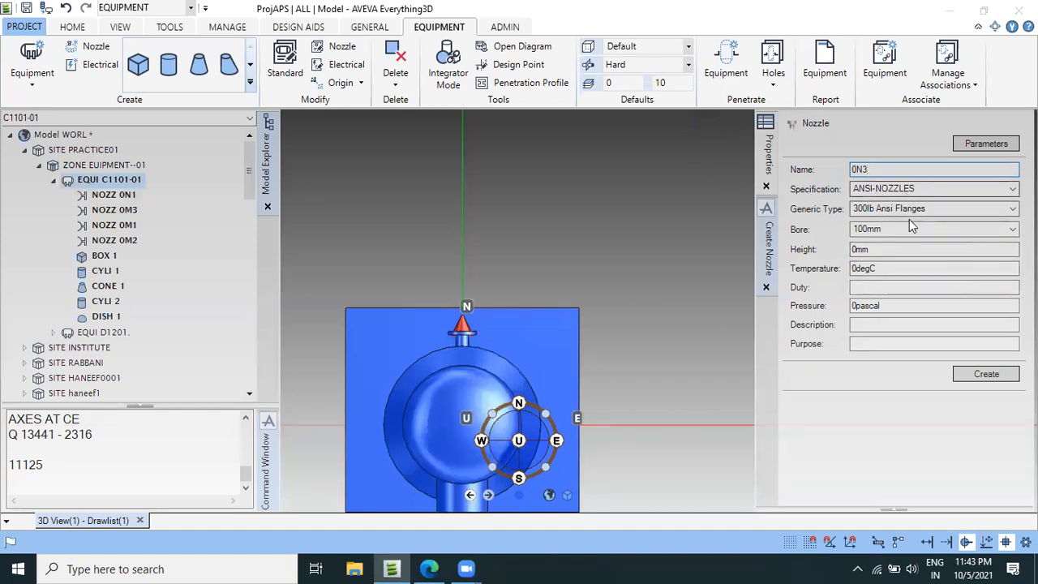
# Switch to the vessel drawing PDF in Edge and circle N3's size 200 in the nozzle specification table.
pyautogui.click(428, 567)
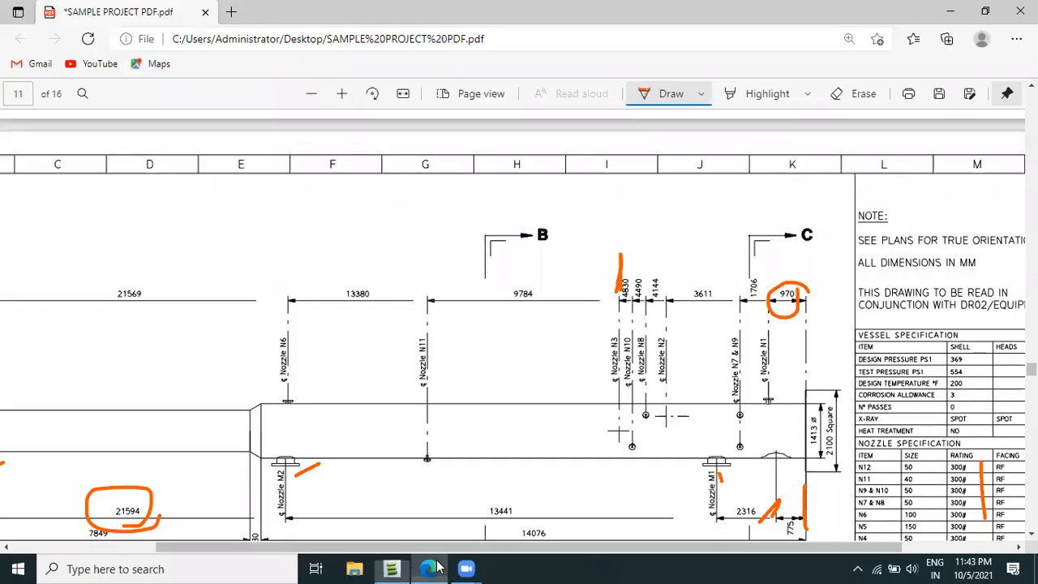
pyautogui.keyDown('ctrl'); pyautogui.scroll(-2, 744, 409); pyautogui.keyUp('ctrl')
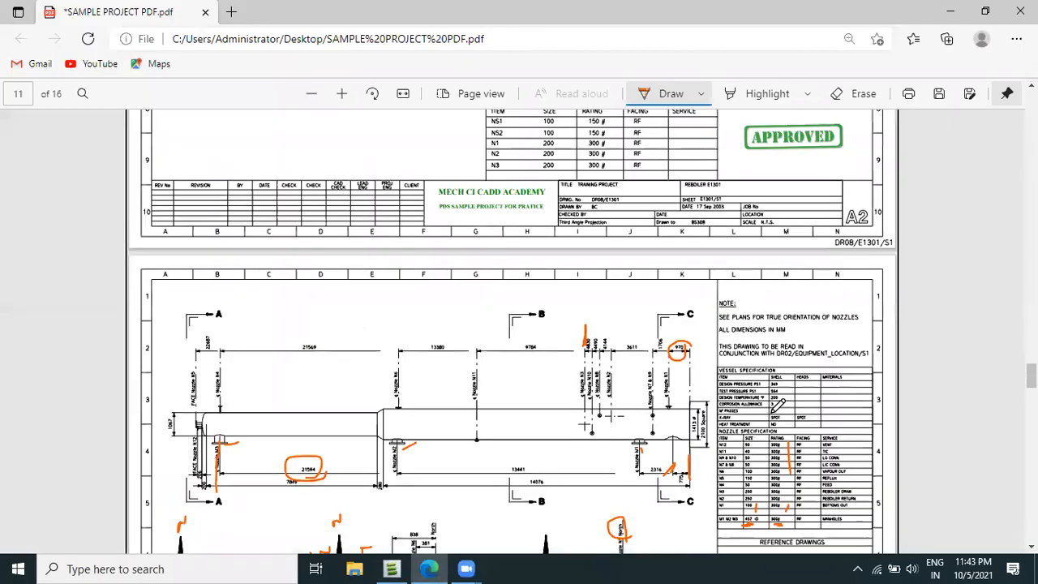
pyautogui.keyDown('ctrl'); pyautogui.scroll(2, 740, 459); pyautogui.keyUp('ctrl')
pyautogui.scroll(-1, 792, 466)
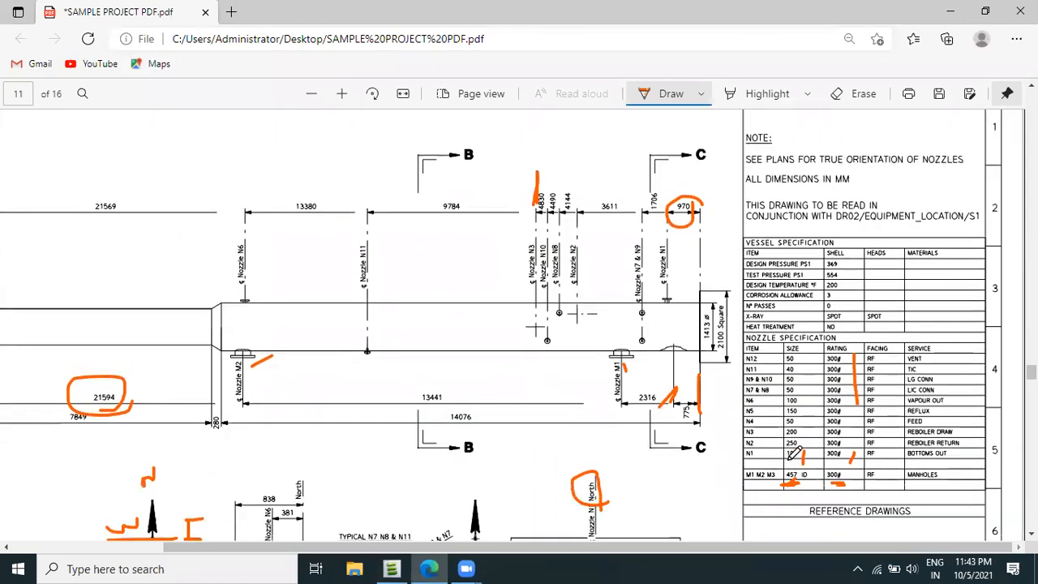
pyautogui.keyDown('ctrl'); pyautogui.scroll(1, 772, 459); pyautogui.keyUp('ctrl')
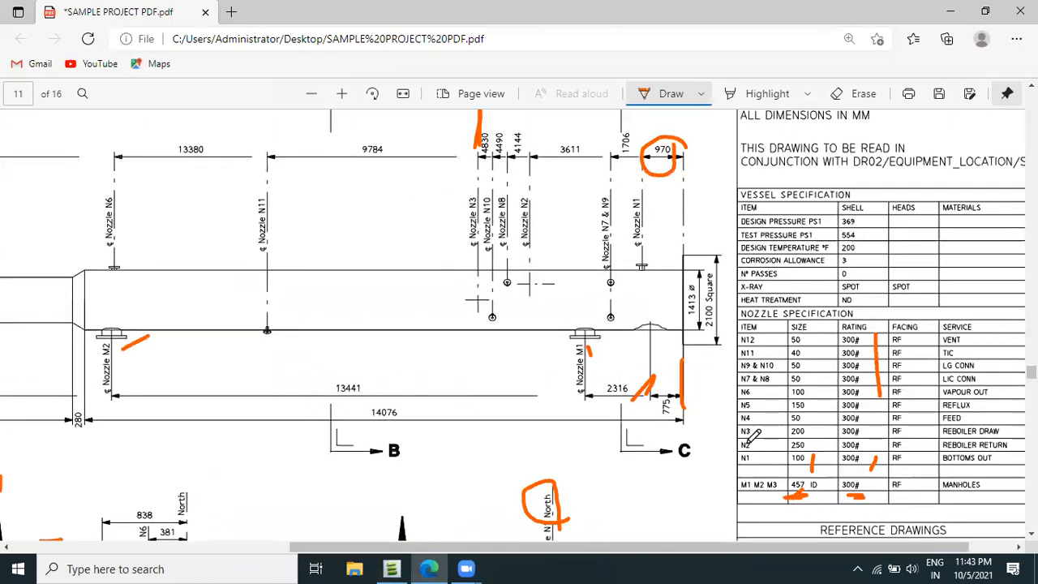
pyautogui.moveTo(809, 433); pyautogui.dragTo(825, 431)
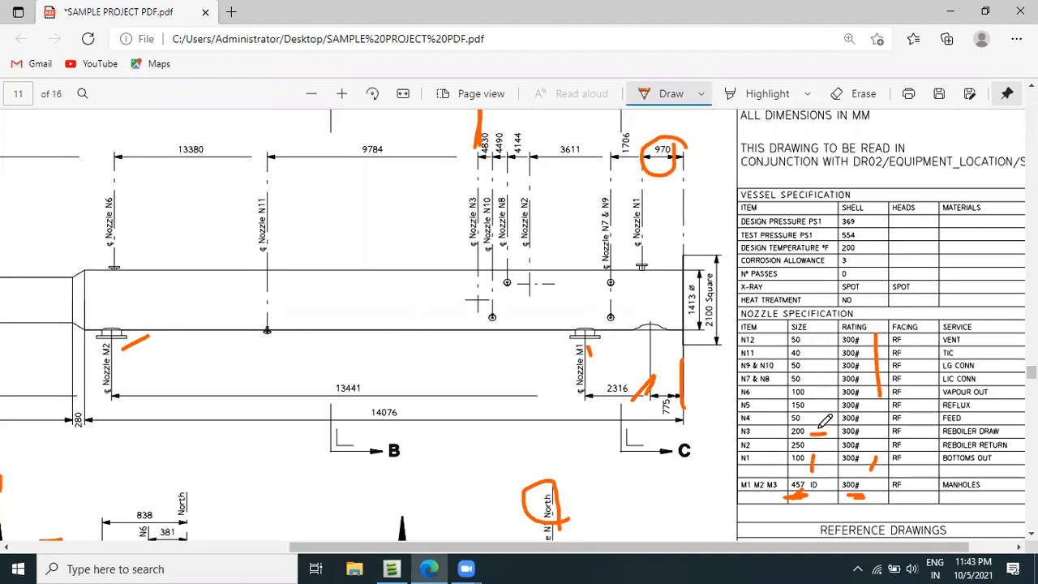
pyautogui.moveTo(802, 417)
pyautogui.mouseDown()
pyautogui.moveTo(774, 436)
pyautogui.moveTo(829, 430)
pyautogui.moveTo(814, 430)
pyautogui.mouseUp()
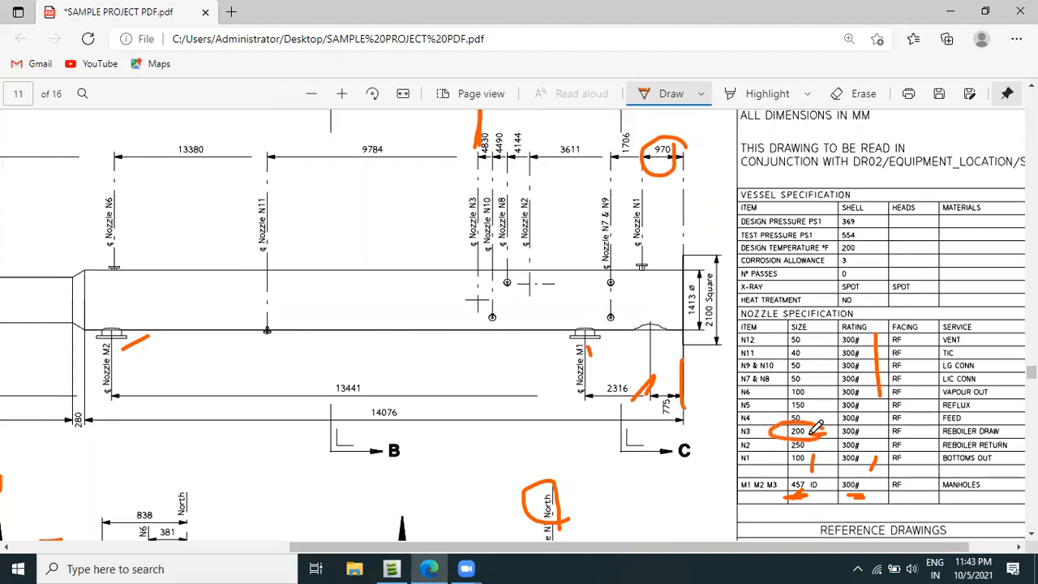
# Switch back to AVEVA Everything3D and set the new nozzle's bore to 200mm.
pyautogui.click(391, 569)
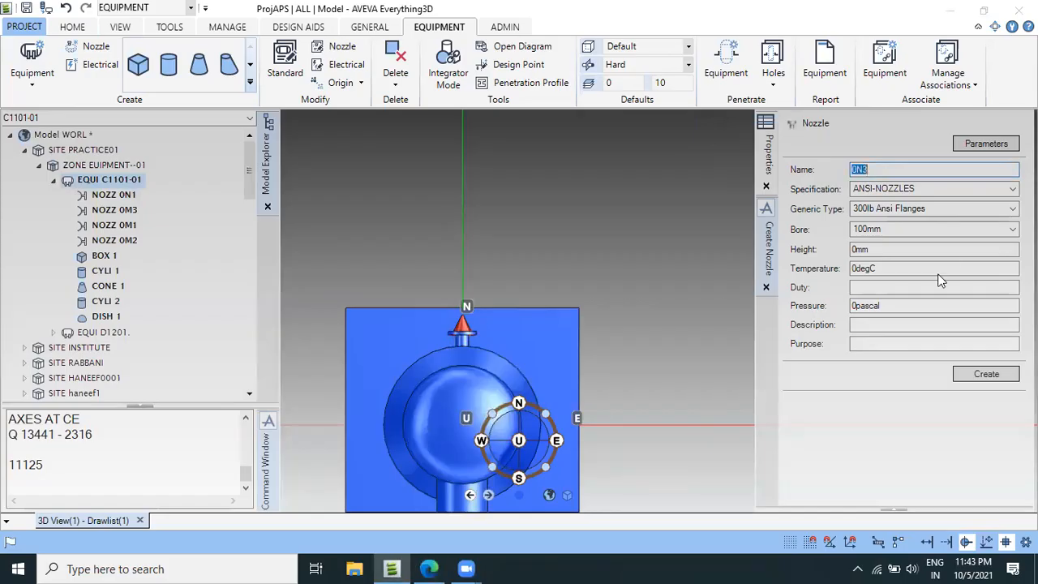
pyautogui.click(895, 228)
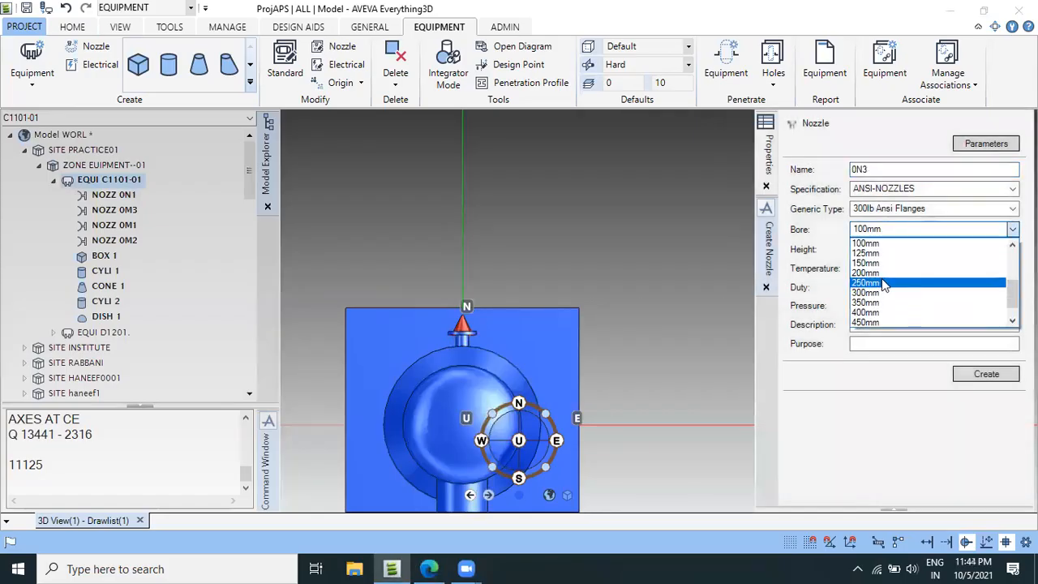
pyautogui.click(883, 274)
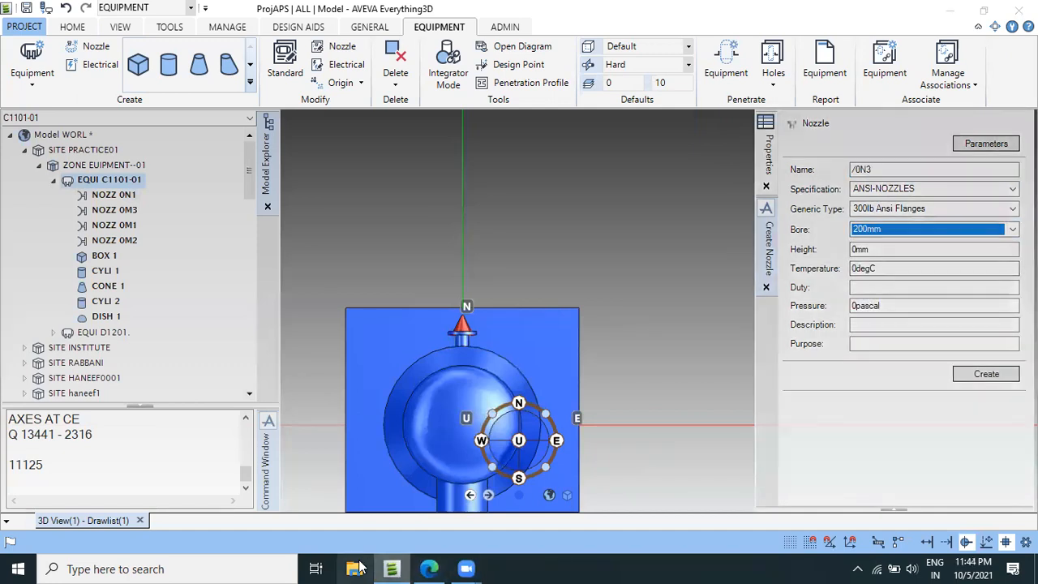
# Switch to the vessel drawing PDF in Edge and mark nozzle N3's 838 distance from flange face to vessel centreline with the pen.
pyautogui.click(435, 567)
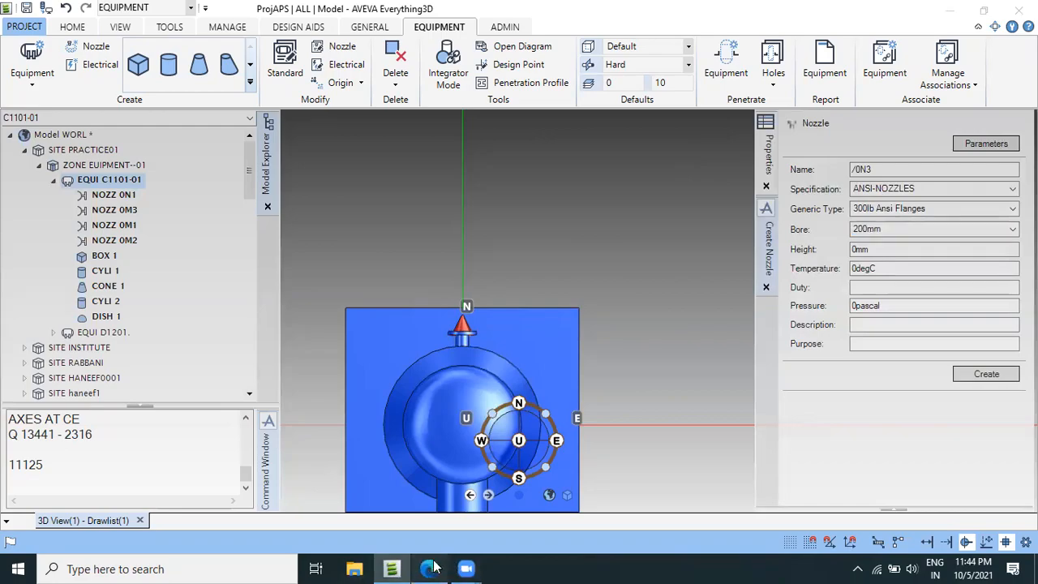
pyautogui.scroll(-4, 540, 378)
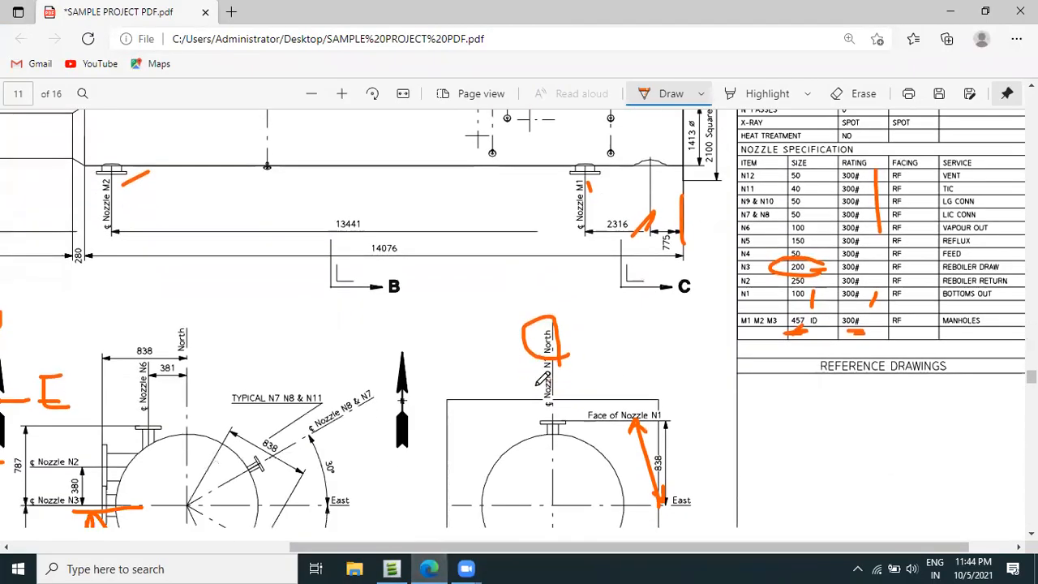
pyautogui.scroll(-3, 541, 381)
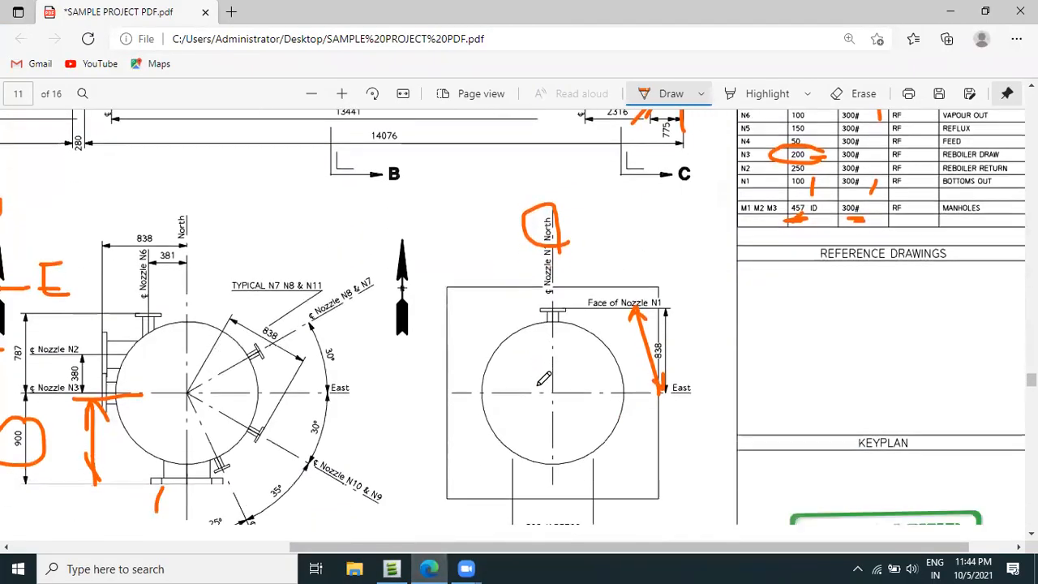
pyautogui.click(157, 242)
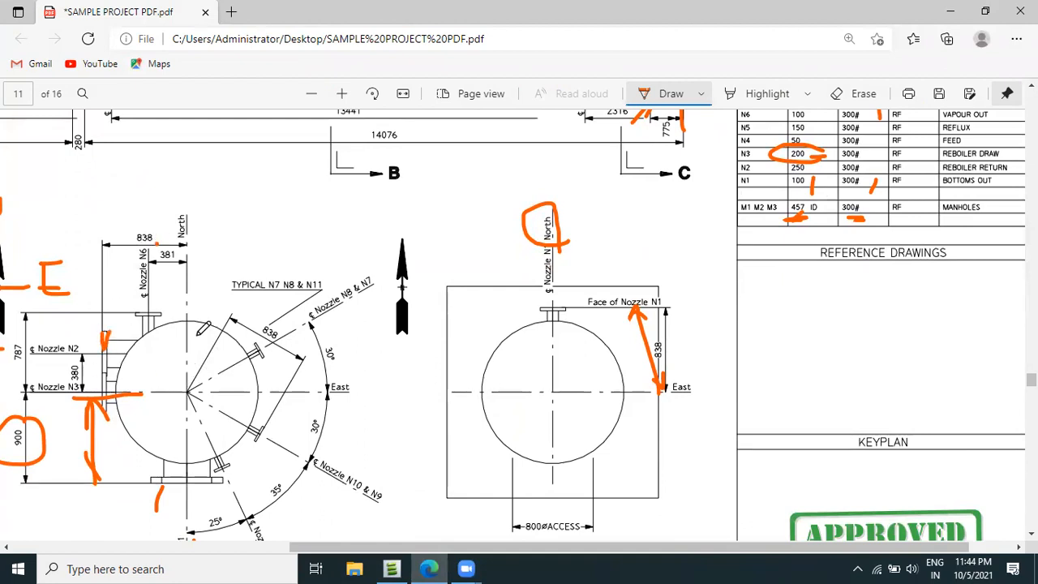
pyautogui.moveTo(185, 298); pyautogui.dragTo(186, 342)
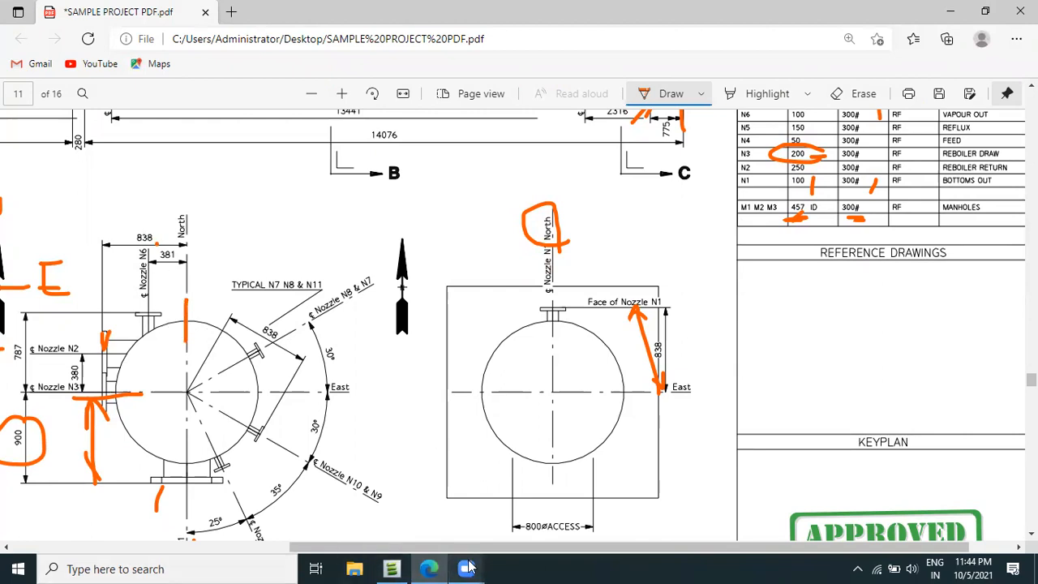
# Switch back to AVEVA Everything3D, set the nozzle's height to 838mm and create nozzle 0N3.
pyautogui.click(393, 568)
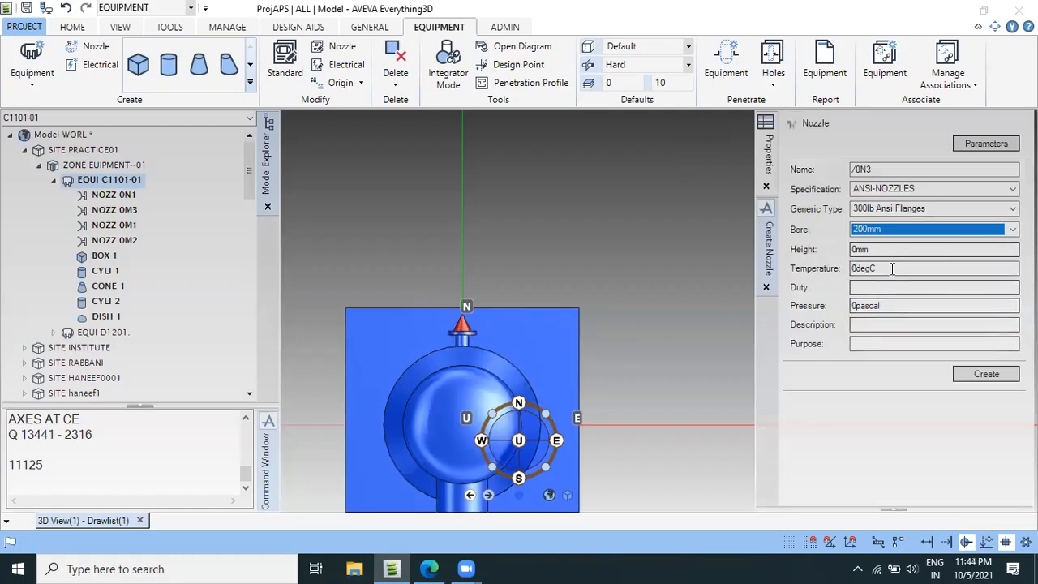
pyautogui.press('Tab')
pyautogui.write('838')
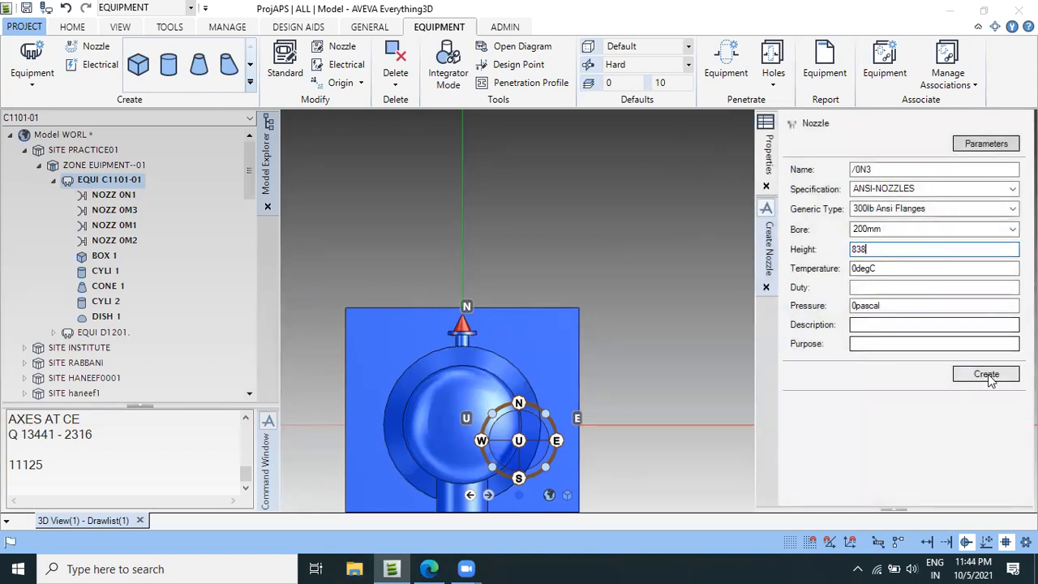
pyautogui.click(973, 374)
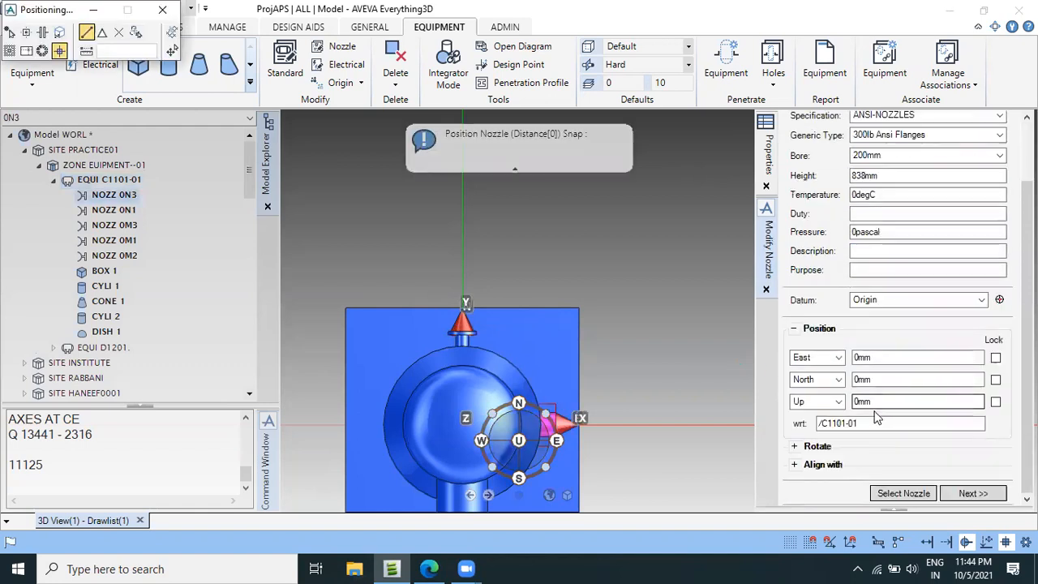
# Expand the nozzle's alignment settings and set its East position to 838mm.
pyautogui.click(794, 465)
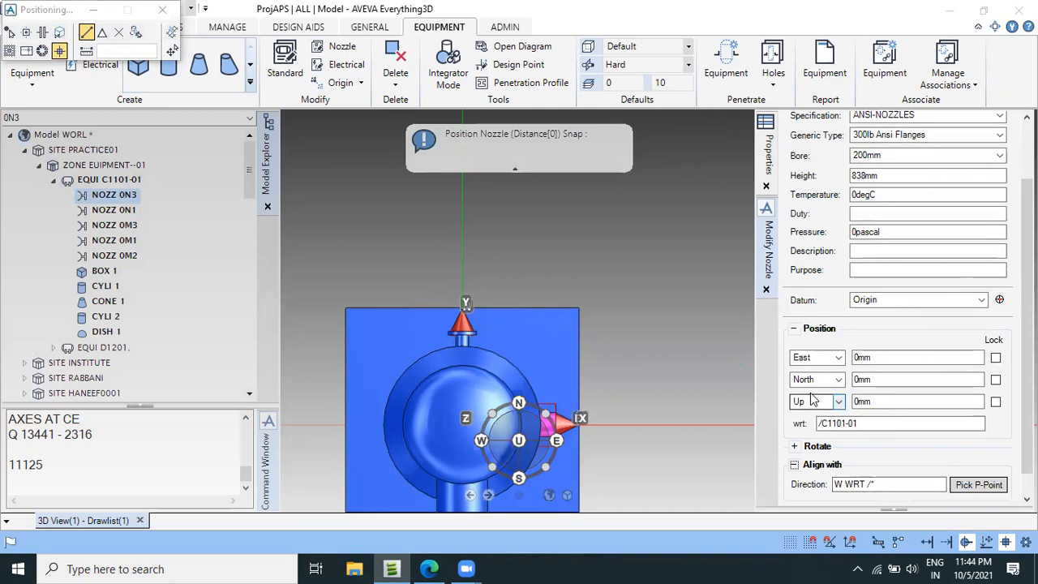
pyautogui.click(878, 356)
pyautogui.moveTo(878, 357); pyautogui.dragTo(854, 358)
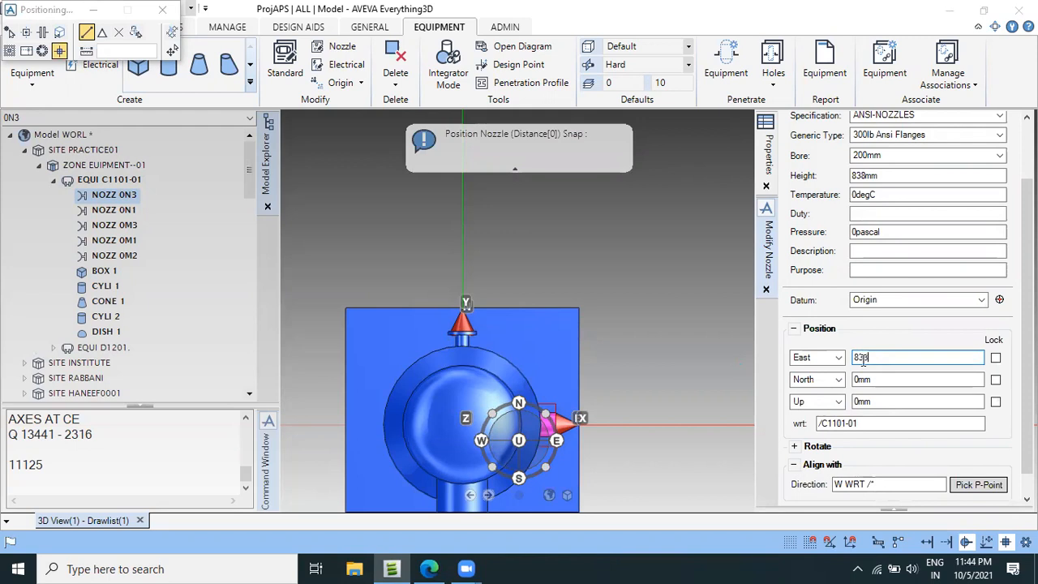
pyautogui.press('Return')
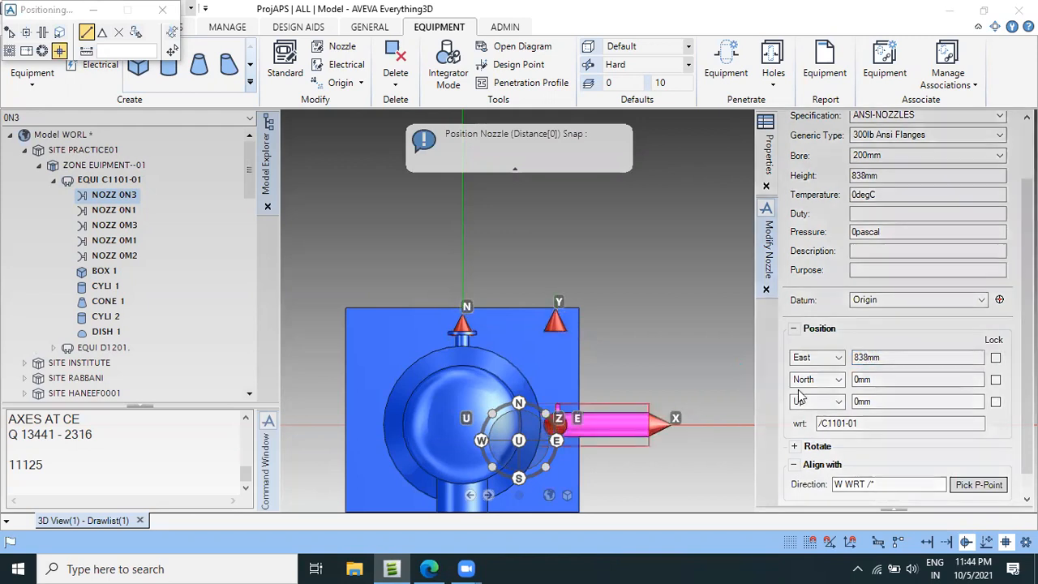
# Change the direction of nozzle 0N3's 838mm horizontal offset to West.
pyautogui.scroll(-3, 671, 364)
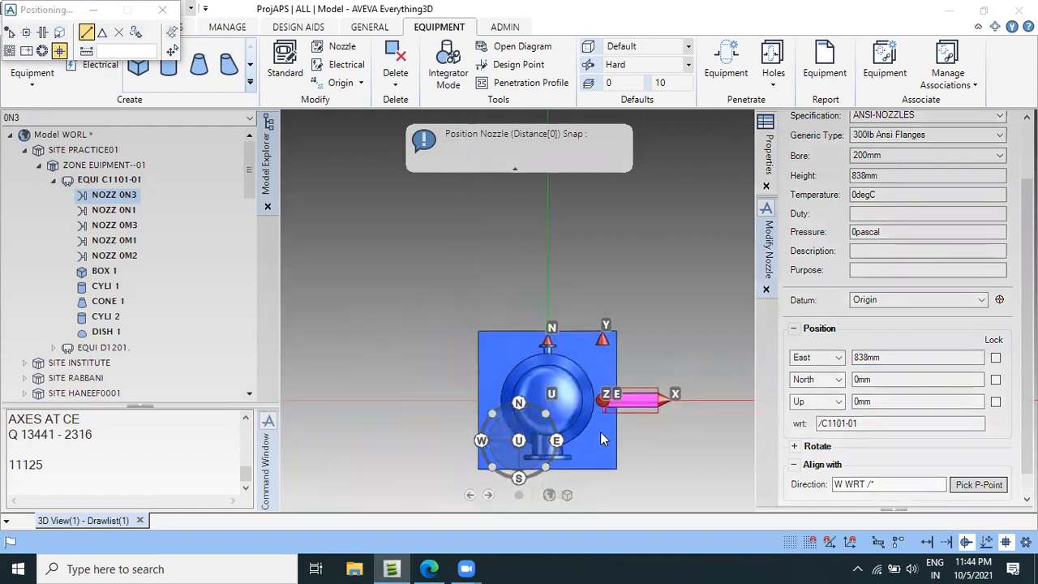
pyautogui.scroll(-2, 606, 429)
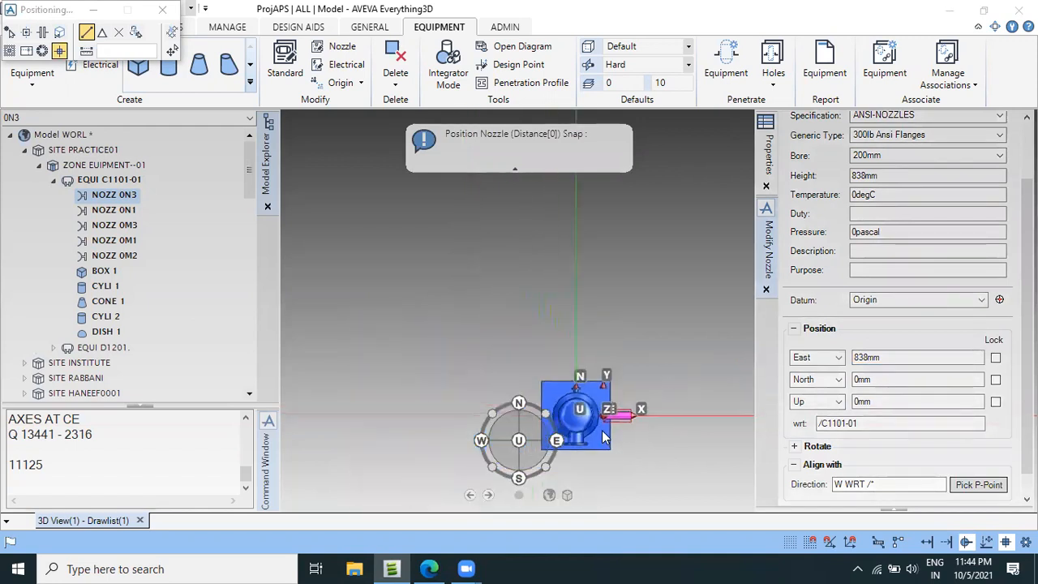
pyautogui.click(839, 364)
pyautogui.click(806, 374)
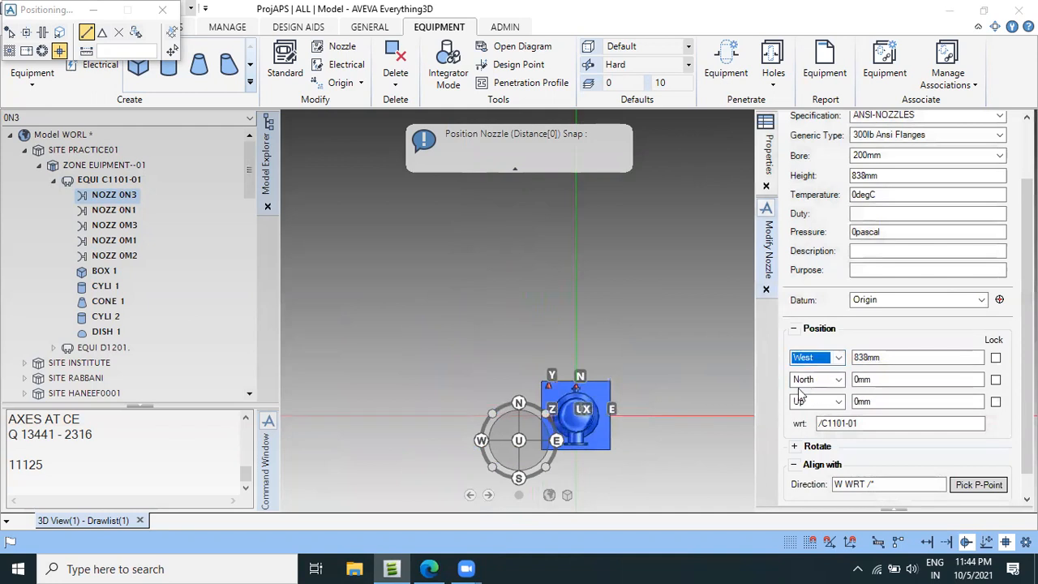
pyautogui.scroll(5, 559, 434)
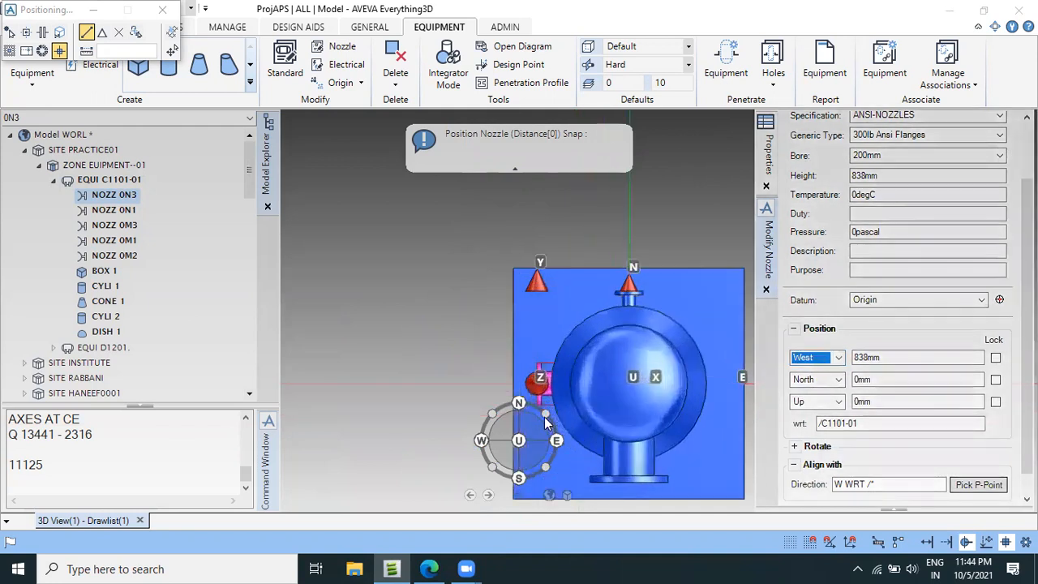
pyautogui.scroll(-3, 553, 417)
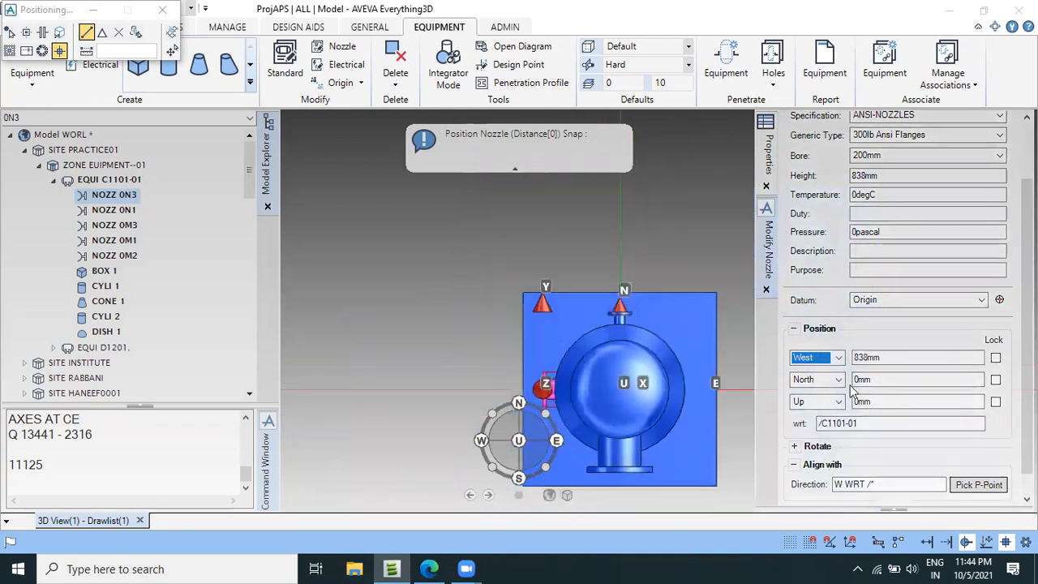
# Switch to the vessel drawing PDF in Edge and check nozzle N3's distance along the vessel in the elevation view.
pyautogui.click(885, 403)
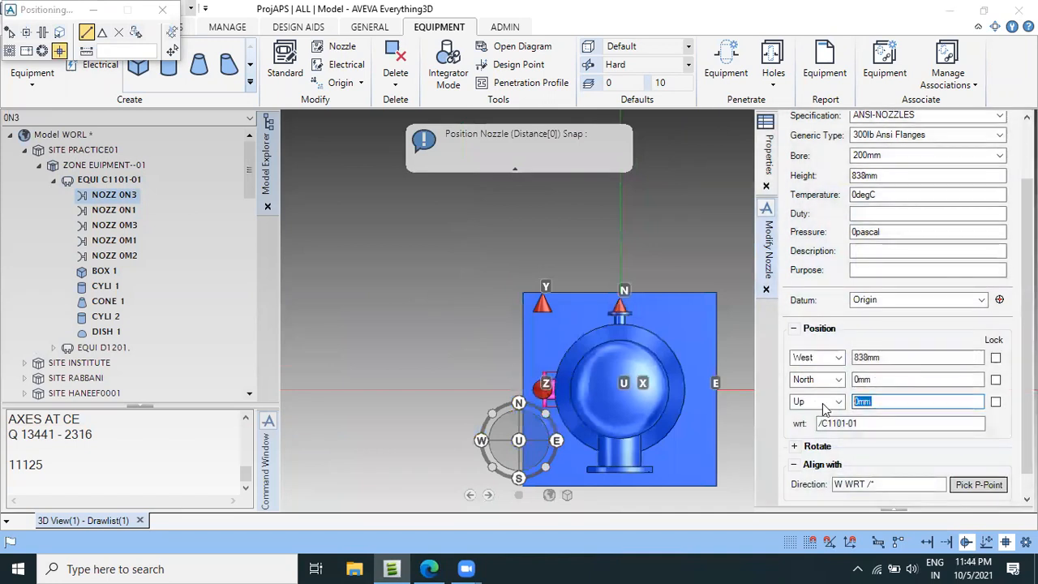
pyautogui.click(429, 568)
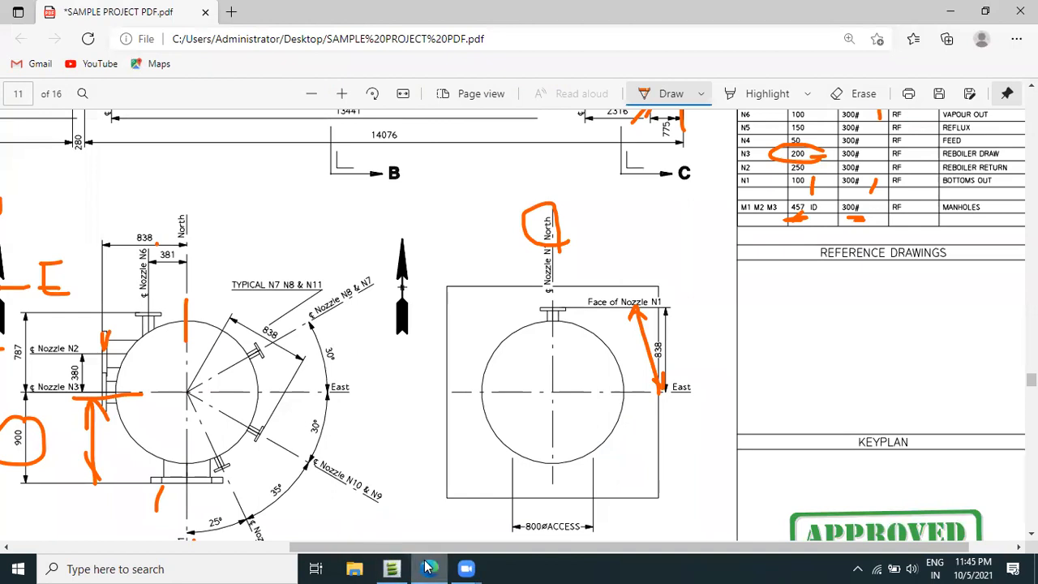
pyautogui.scroll(5, 560, 413)
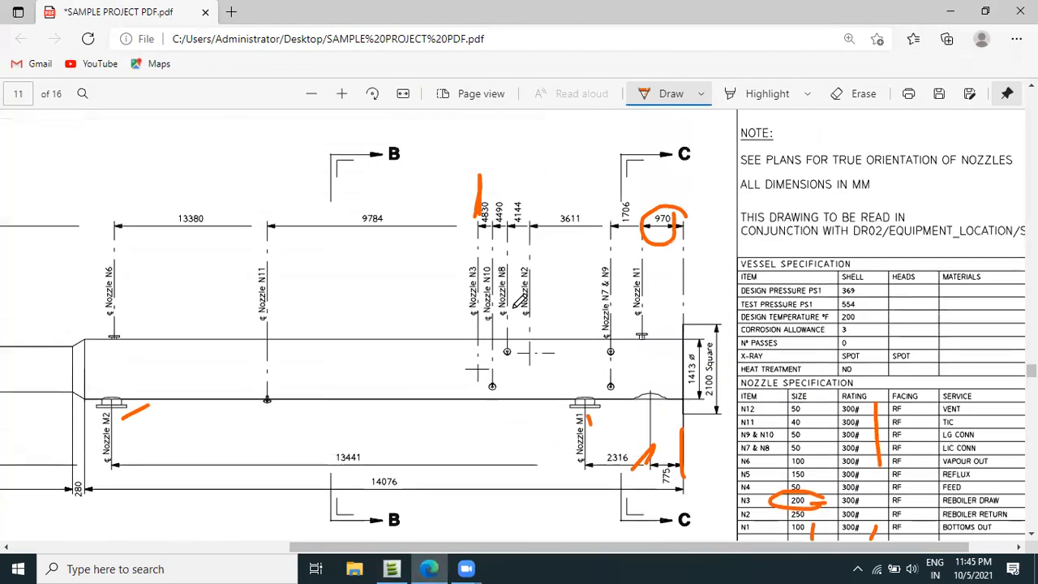
# Switch back to AVEVA Everything3D, set nozzle 0N3's Up position to 4830mm and finish its placement.
pyautogui.click(392, 568)
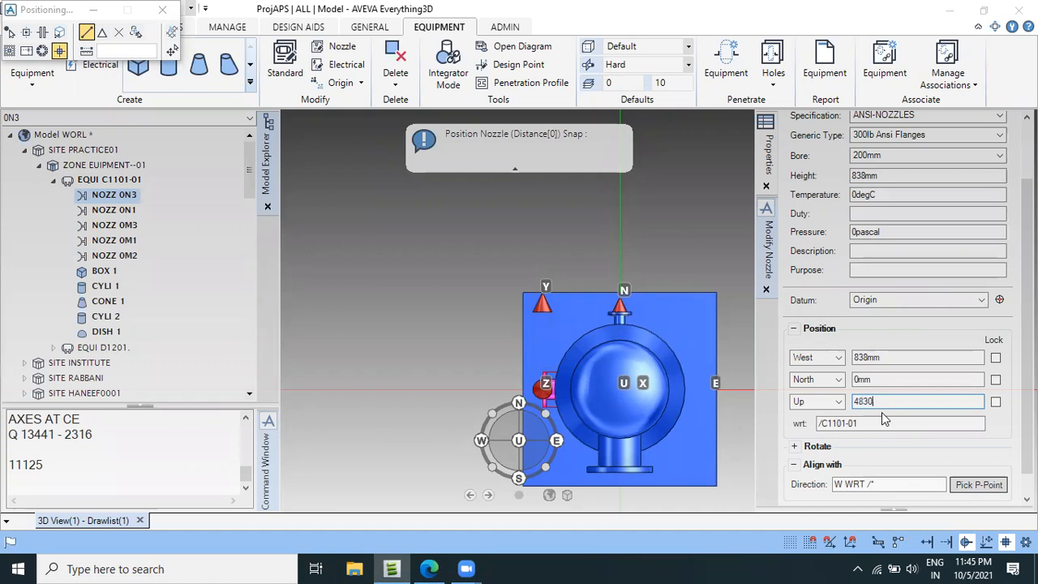
pyautogui.press('Return')
pyautogui.moveTo(1026, 435); pyautogui.dragTo(1026, 456)
pyautogui.click(964, 495)
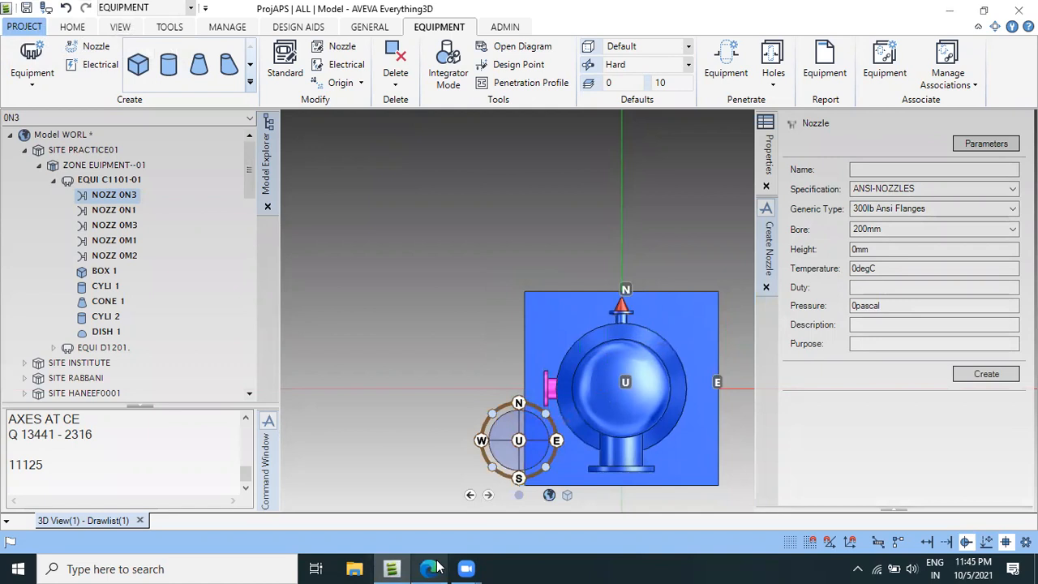
# Switch to the vessel drawing PDF in Edge and examine the section plans, elevation view and nozzle table for the next nozzle.
pyautogui.moveTo(436, 567)
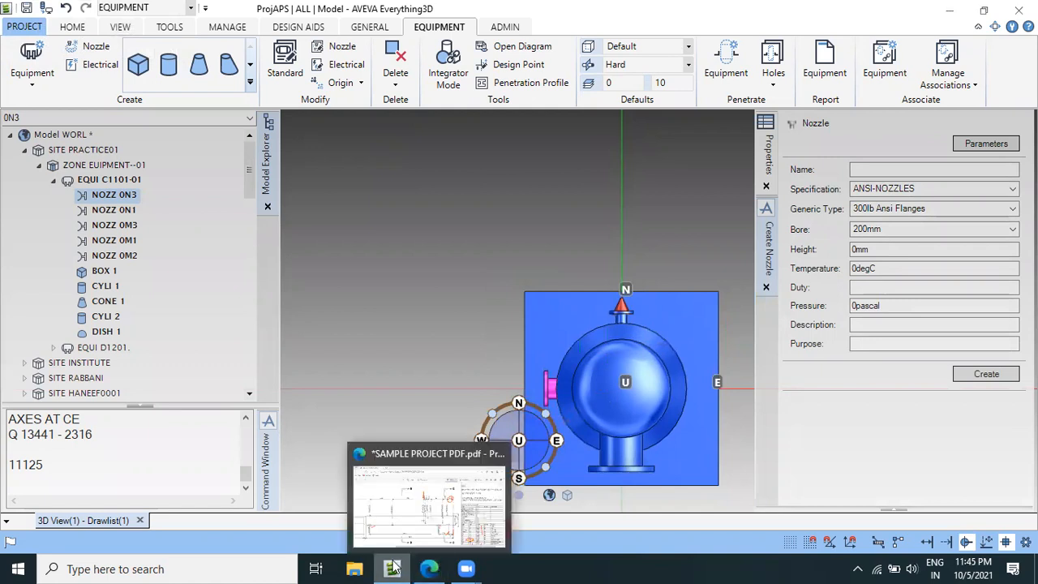
pyautogui.click(420, 561)
pyautogui.scroll(-1, 289, 407)
pyautogui.scroll(-7, 243, 402)
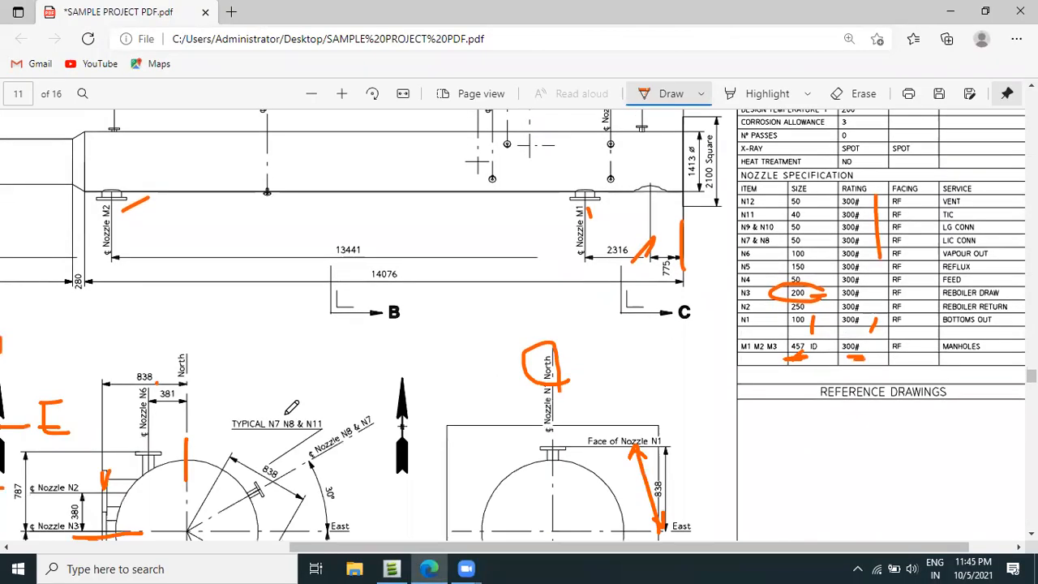
pyautogui.scroll(2, 154, 328)
pyautogui.scroll(3, 103, 318)
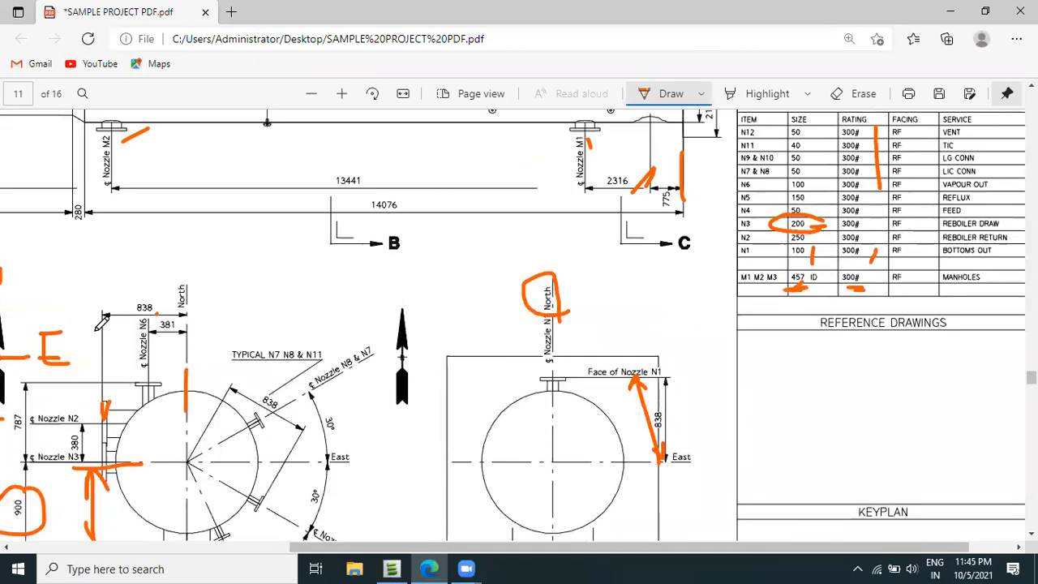
pyautogui.scroll(2, 336, 303)
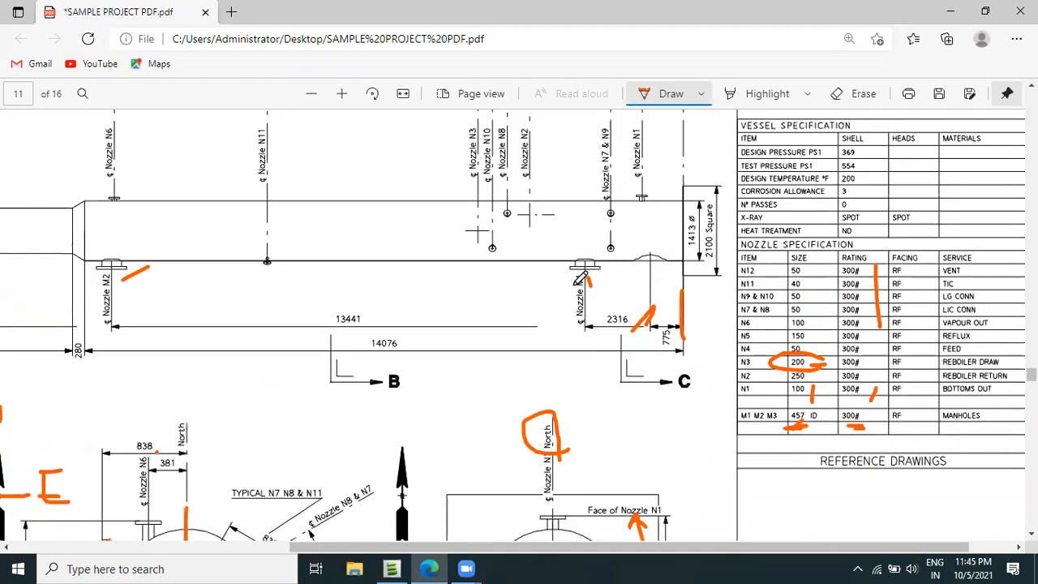
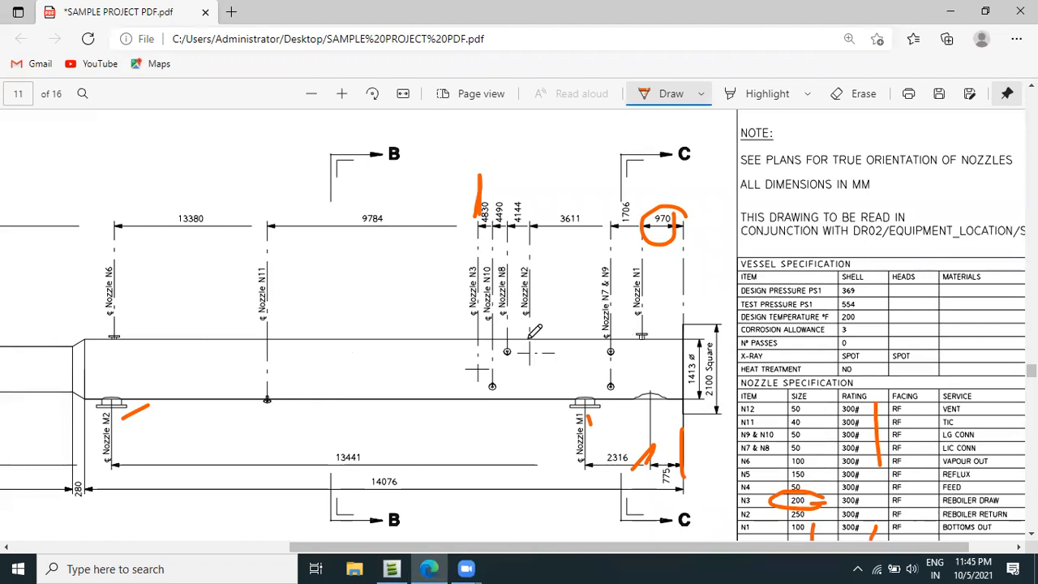
# Examine the elevation view, section plans and nozzle table of the vessel drawing for the next nozzle's location.
pyautogui.scroll(-1, 564, 369)
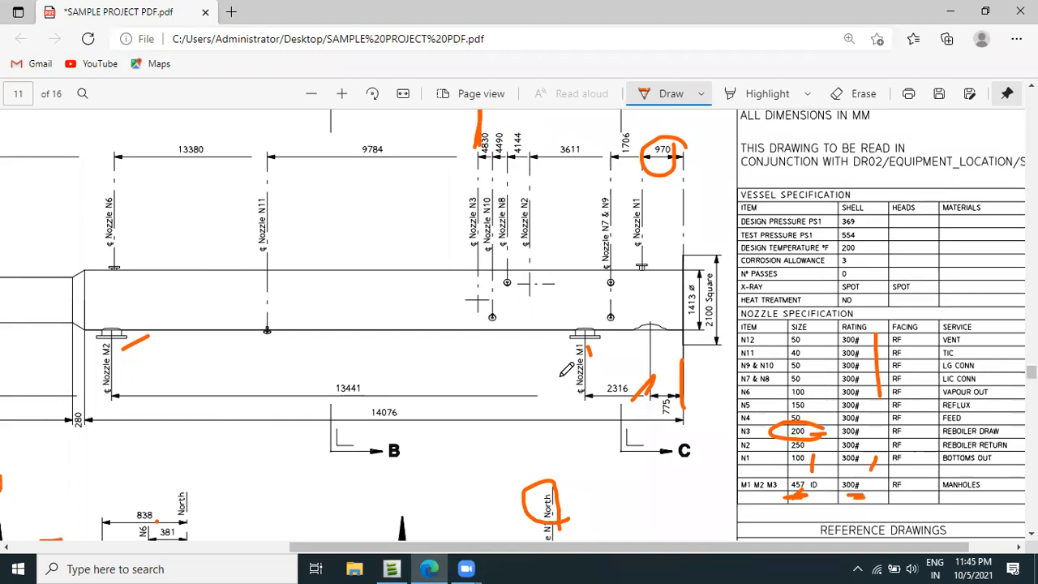
pyautogui.keyDown('ctrl'); pyautogui.scroll(-3, 446, 375); pyautogui.keyUp('ctrl')
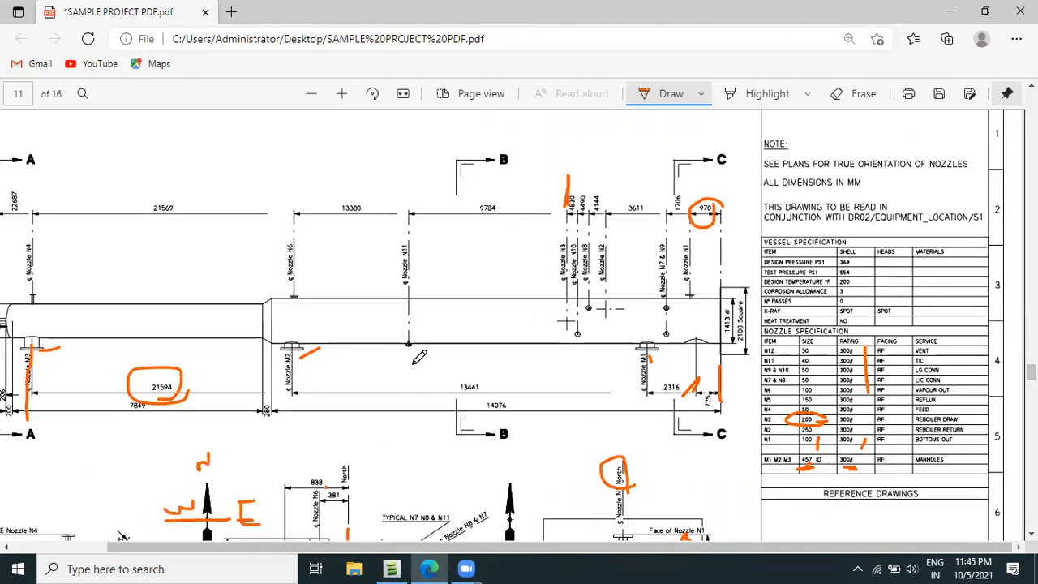
pyautogui.scroll(-1, 418, 358)
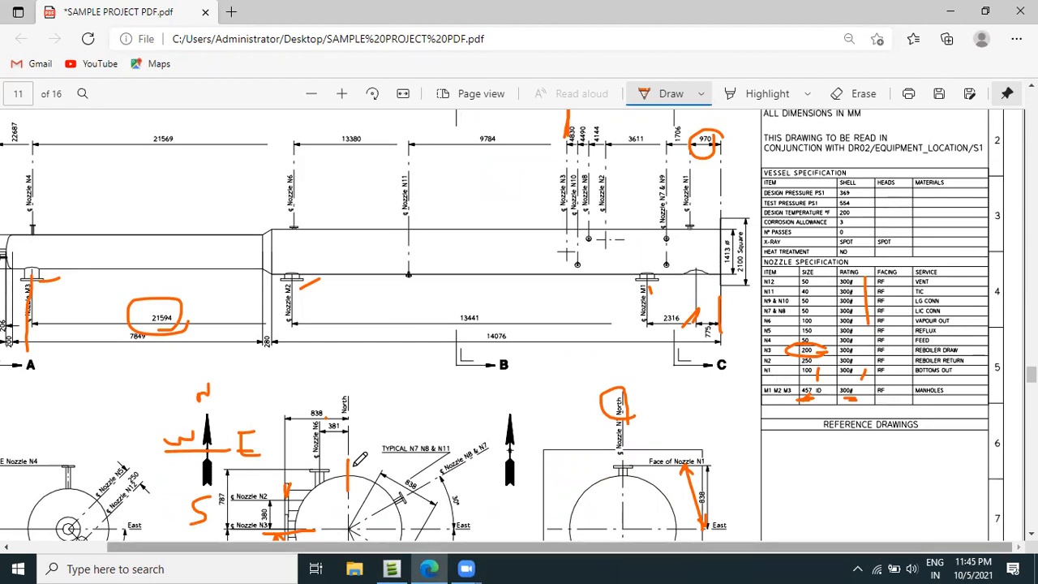
pyautogui.hscroll(-2, 359, 458)
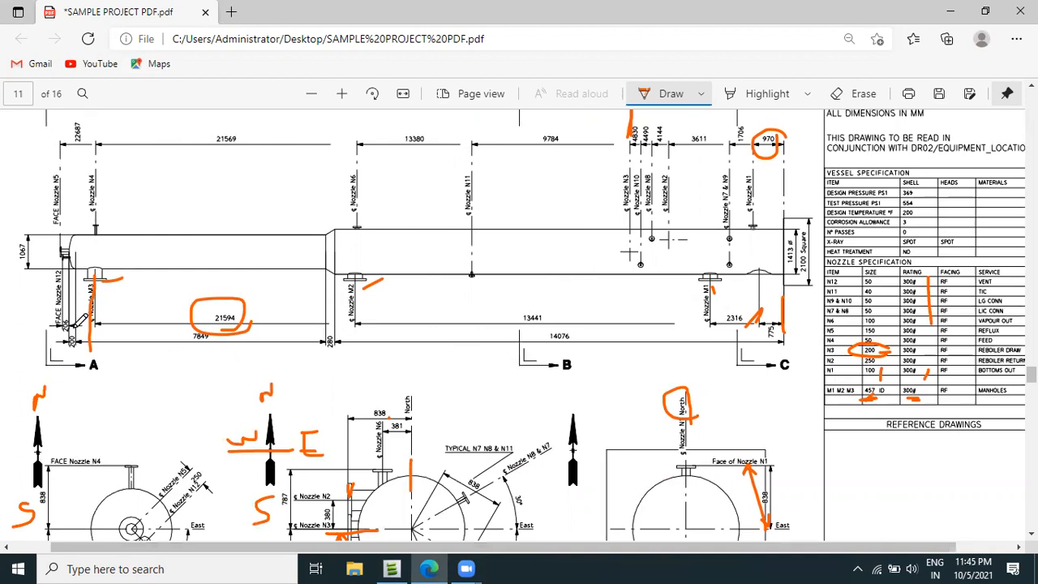
pyautogui.keyDown('ctrl'); pyautogui.scroll(2, 78, 283); pyautogui.keyUp('ctrl')
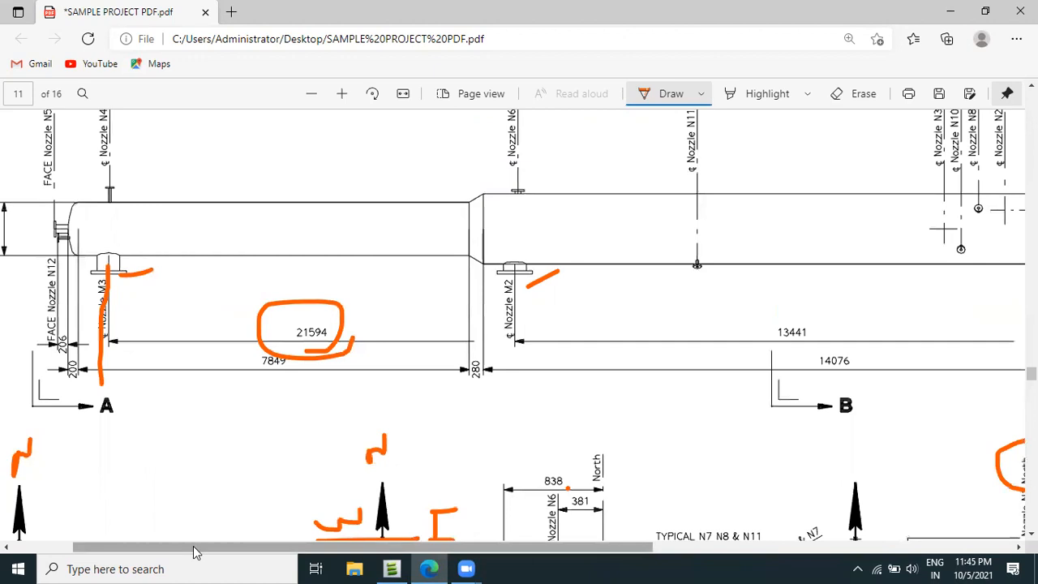
pyautogui.hscroll(-2, 194, 551)
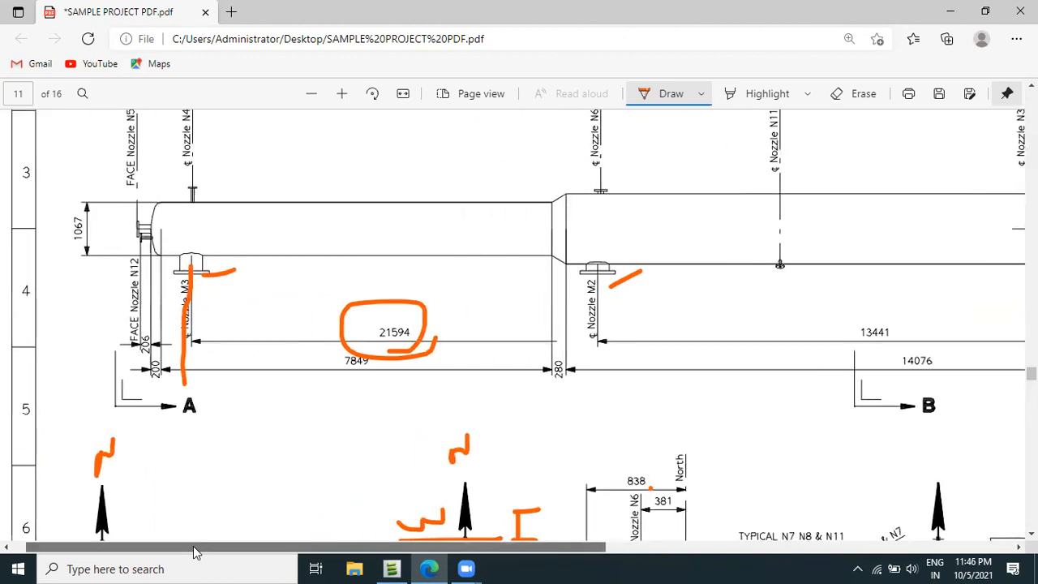
pyautogui.hscroll(1, 195, 551)
pyautogui.moveTo(174, 553); pyautogui.dragTo(378, 565)
pyautogui.scroll(1, 753, 409)
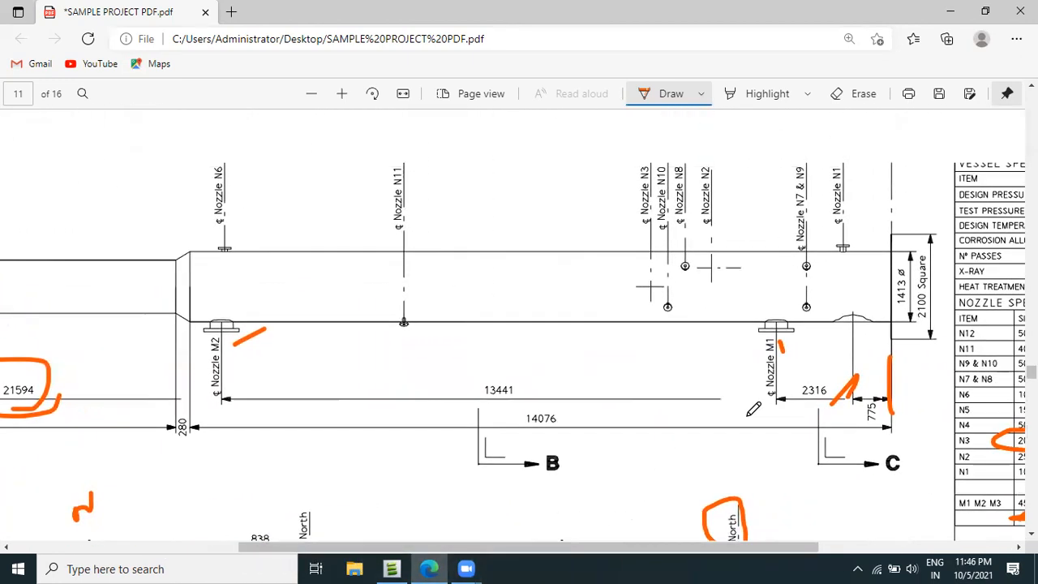
# Mark nozzle N2's centreline and circle its 3611 dimension in ink on the elevation view.
pyautogui.scroll(1, 753, 409)
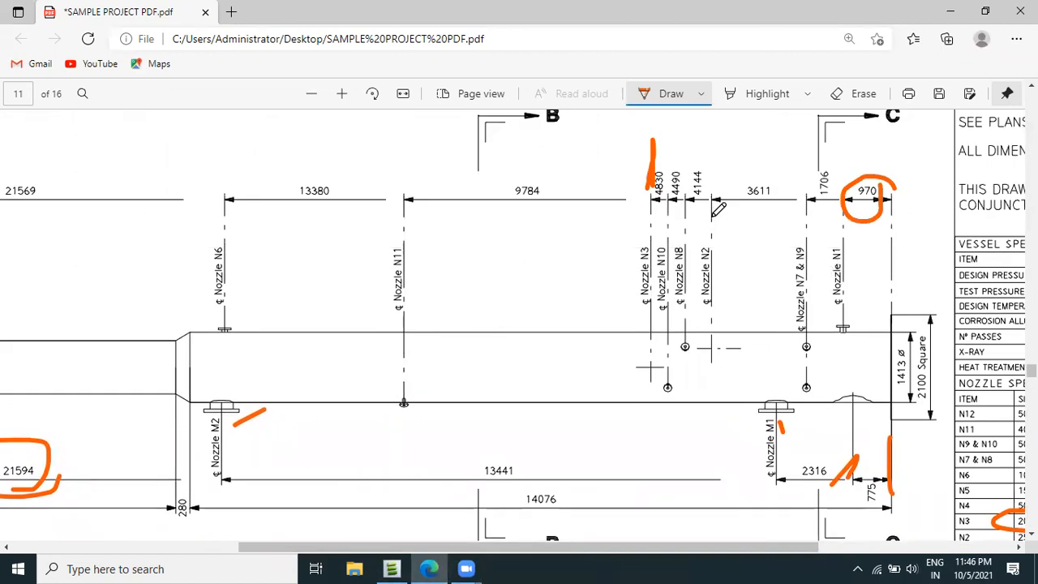
pyautogui.moveTo(716, 209); pyautogui.dragTo(719, 198)
pyautogui.moveTo(740, 179)
pyautogui.mouseDown()
pyautogui.moveTo(791, 190)
pyautogui.moveTo(726, 173)
pyautogui.mouseUp()
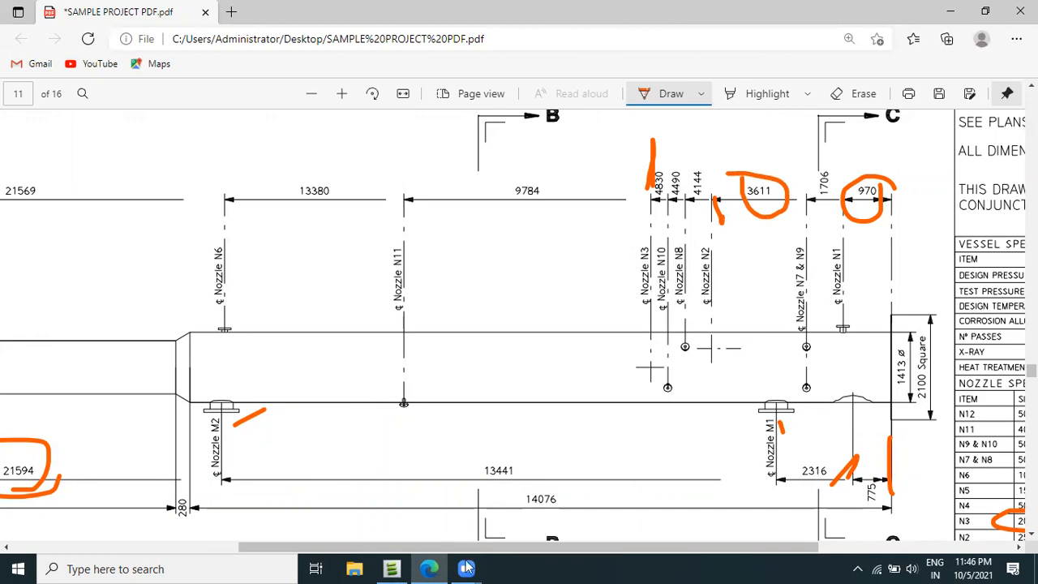
# Switch to AVEVA Everything3D and start a Copy Offset of nozzle 0N3.
pyautogui.click(391, 568)
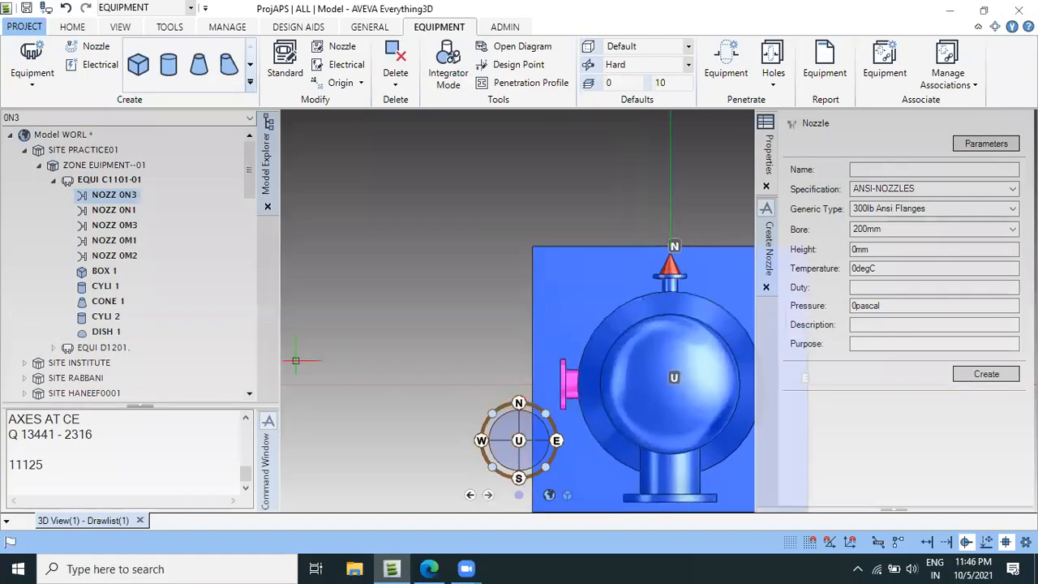
pyautogui.click(75, 27)
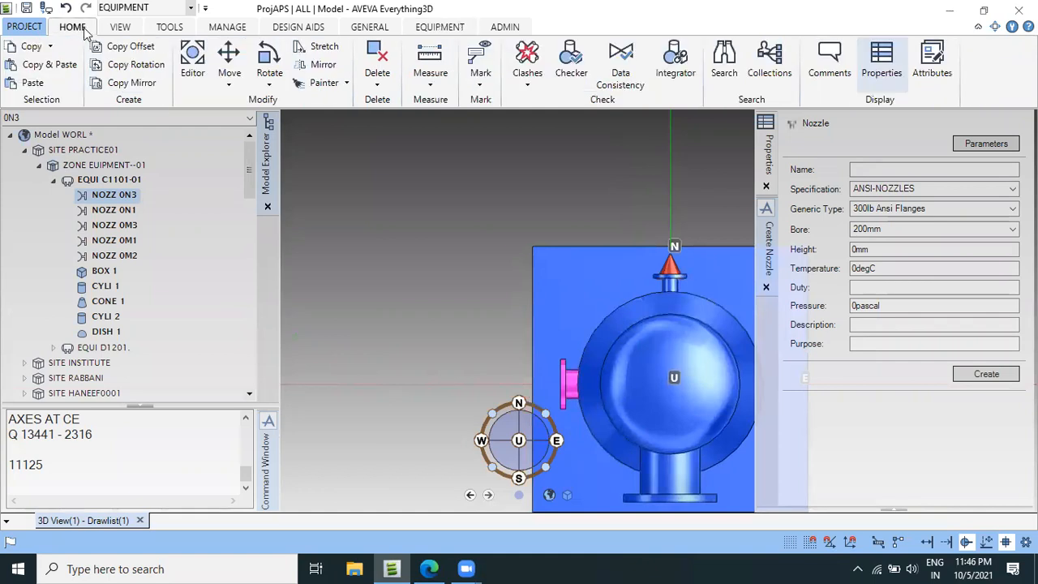
pyautogui.click(144, 44)
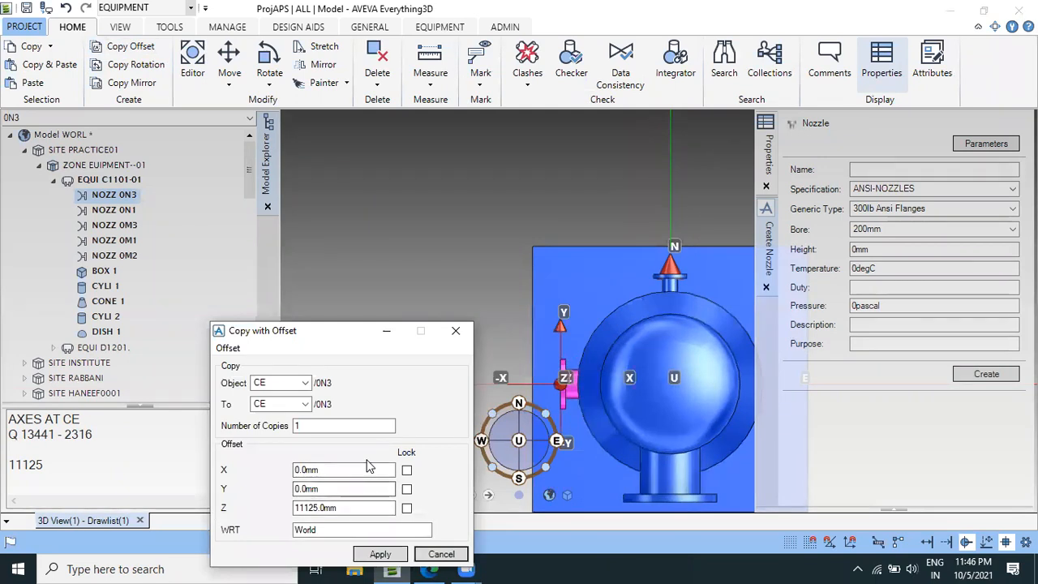
# Switch to the vessel drawing PDF in Edge and circle the 380 dimension between nozzles N2 and N3 on section plan B-B.
pyautogui.click(428, 568)
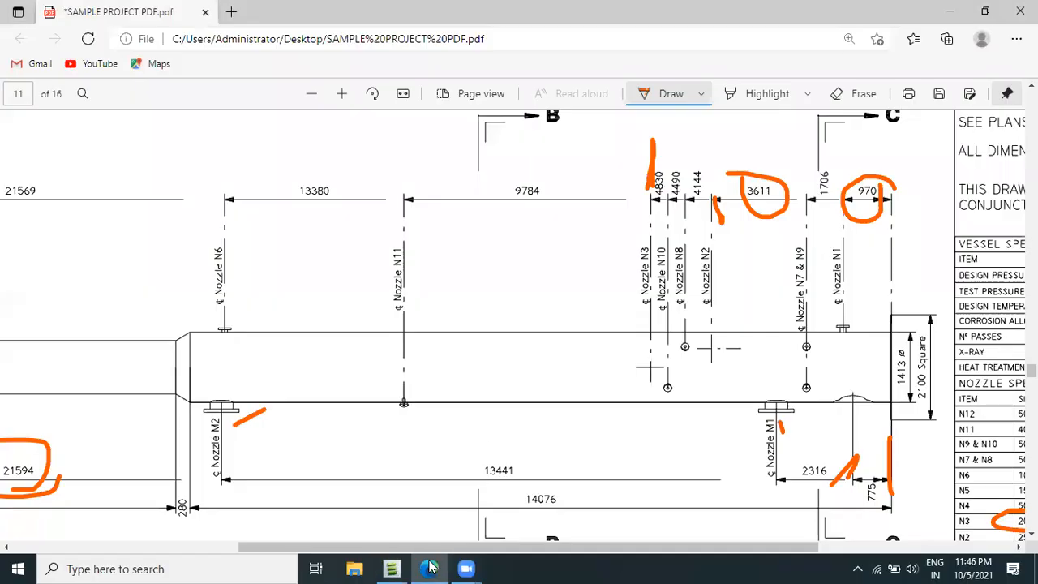
pyautogui.scroll(-10, 498, 429)
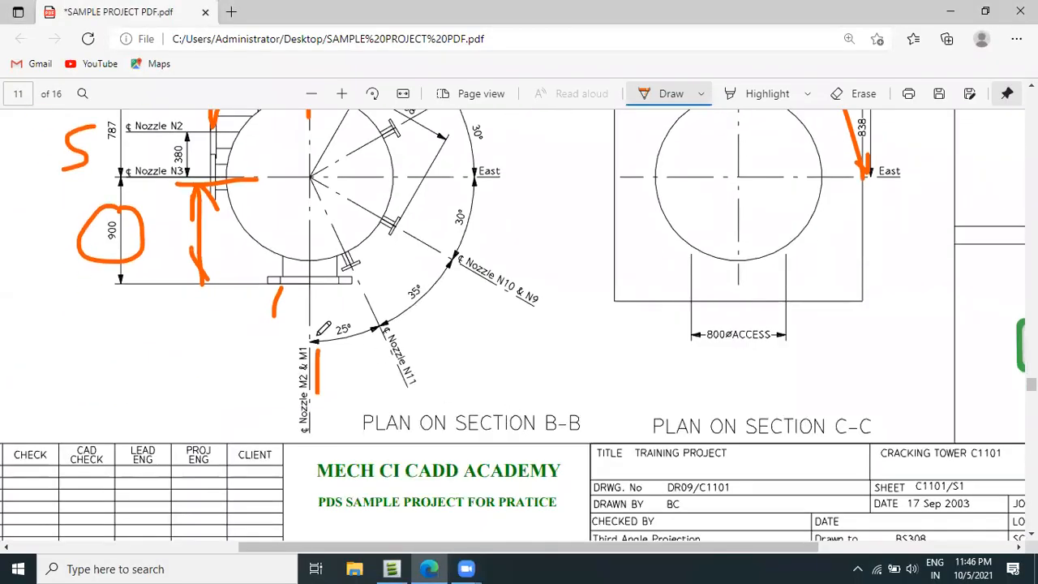
pyautogui.scroll(2, 174, 180)
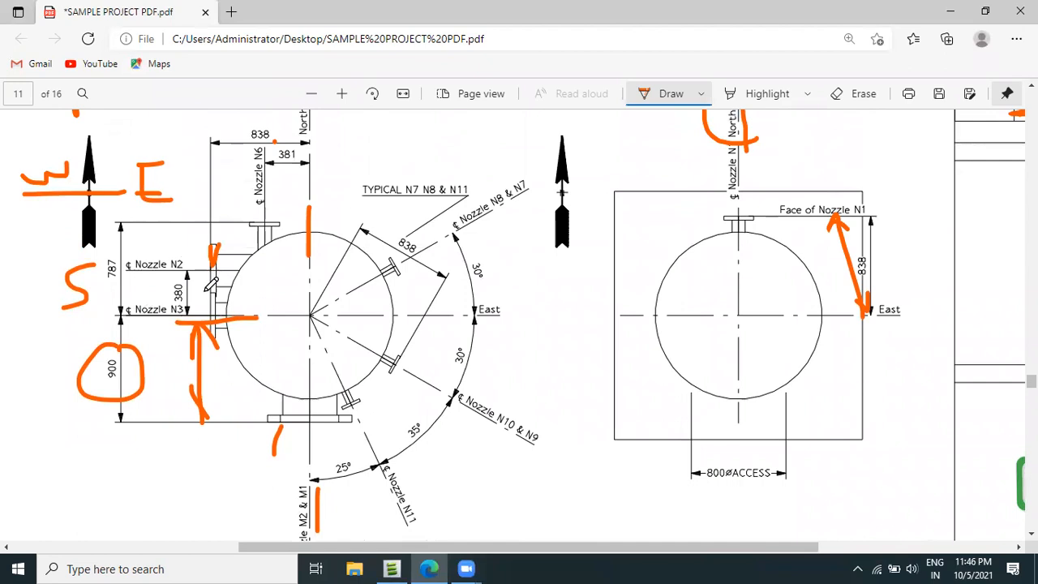
pyautogui.moveTo(207, 295)
pyautogui.mouseDown()
pyautogui.moveTo(162, 272)
pyautogui.moveTo(172, 320)
pyautogui.moveTo(209, 280)
pyautogui.mouseUp()
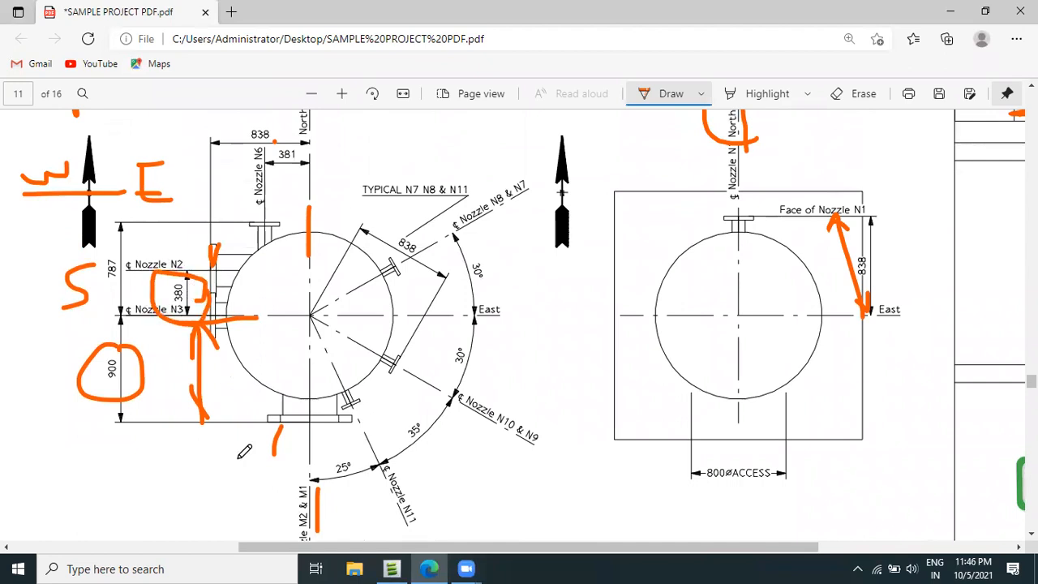
# Switch back to AVEVA Everything3D, copy nozzle 0N3 once with offsets of 380mm in Y and 0mm in Z, and retain the copy.
pyautogui.click(392, 568)
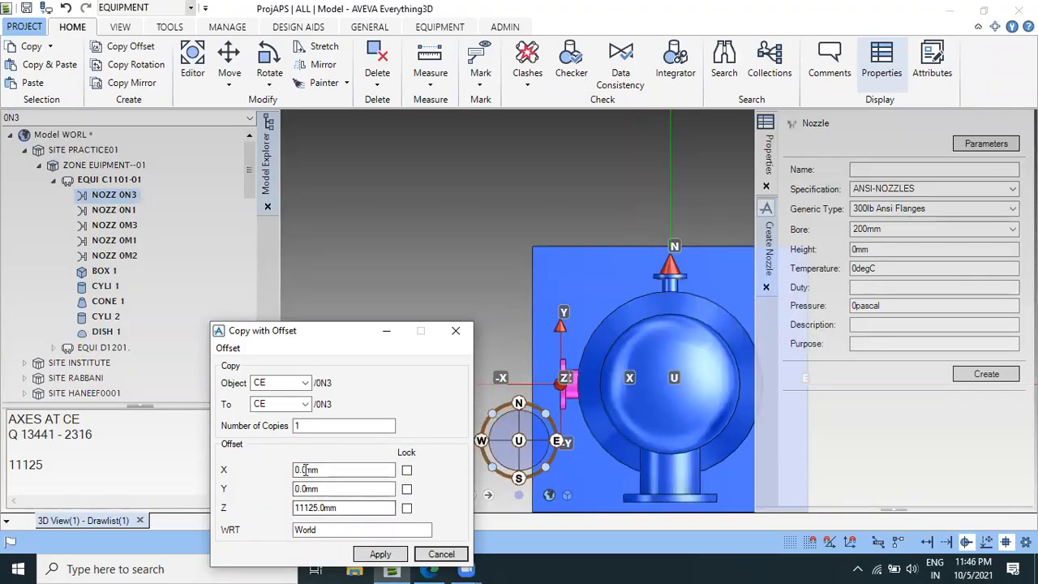
pyautogui.press('Tab')
pyautogui.write('0')
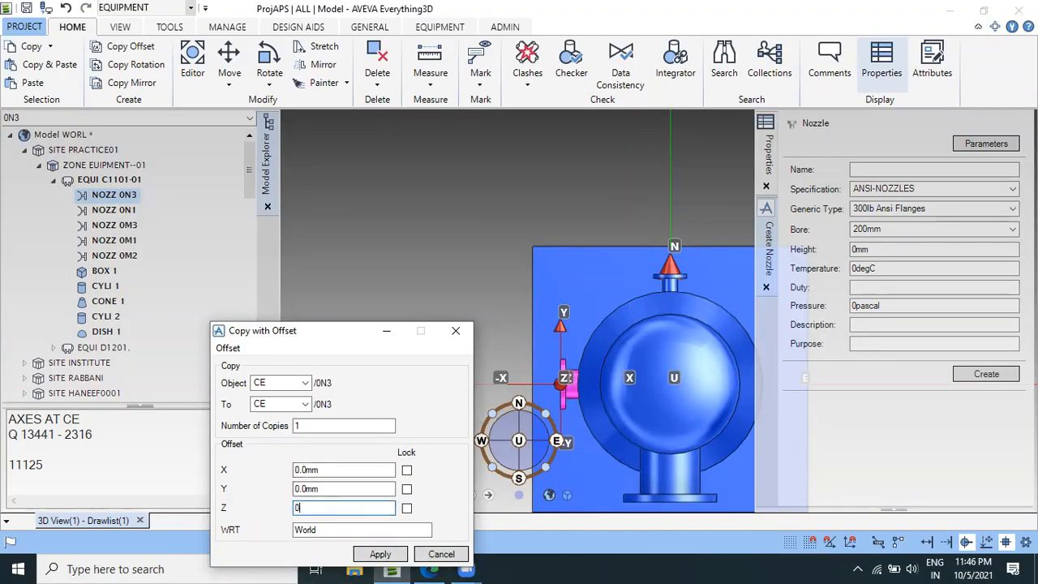
pyautogui.hotkey('shift', 'Tab')
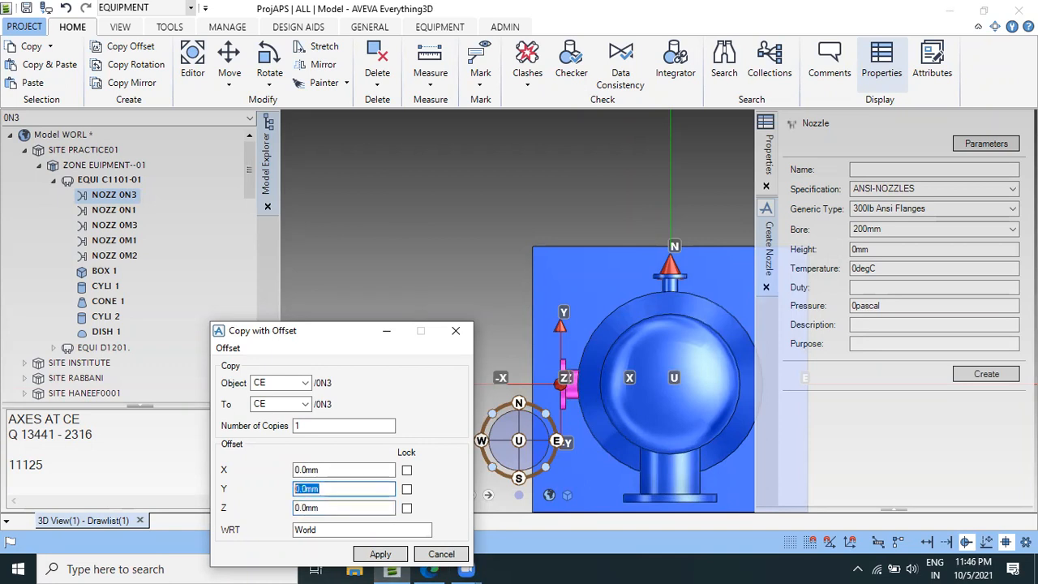
pyautogui.write('3')
pyautogui.press('Tab')
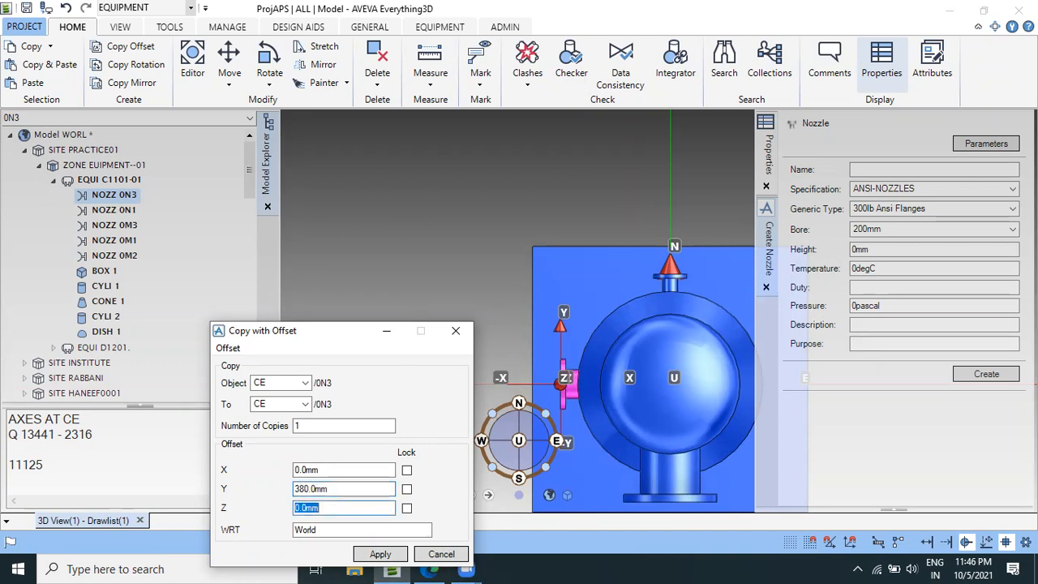
pyautogui.click(388, 555)
pyautogui.click(440, 554)
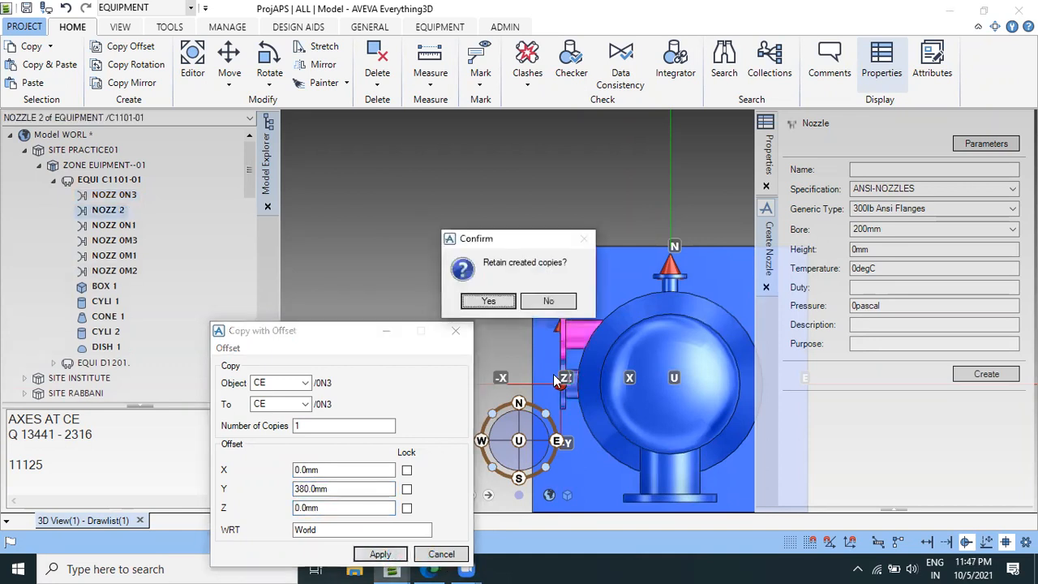
pyautogui.click(488, 301)
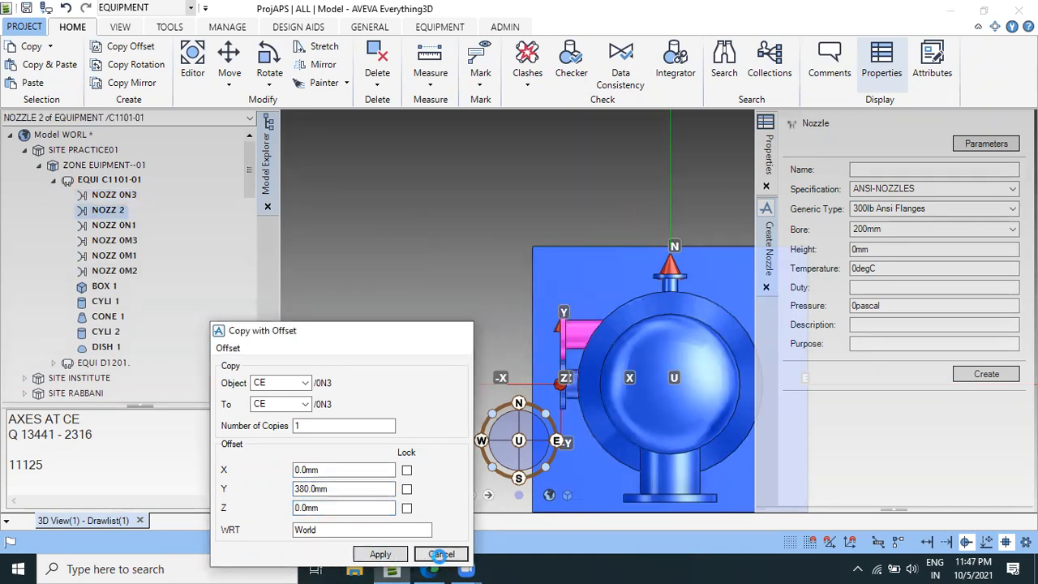
# Rename the copied nozzle under equipment C1101-01 to 0N2 and close the renaming dialog.
pyautogui.rightClick(115, 210)
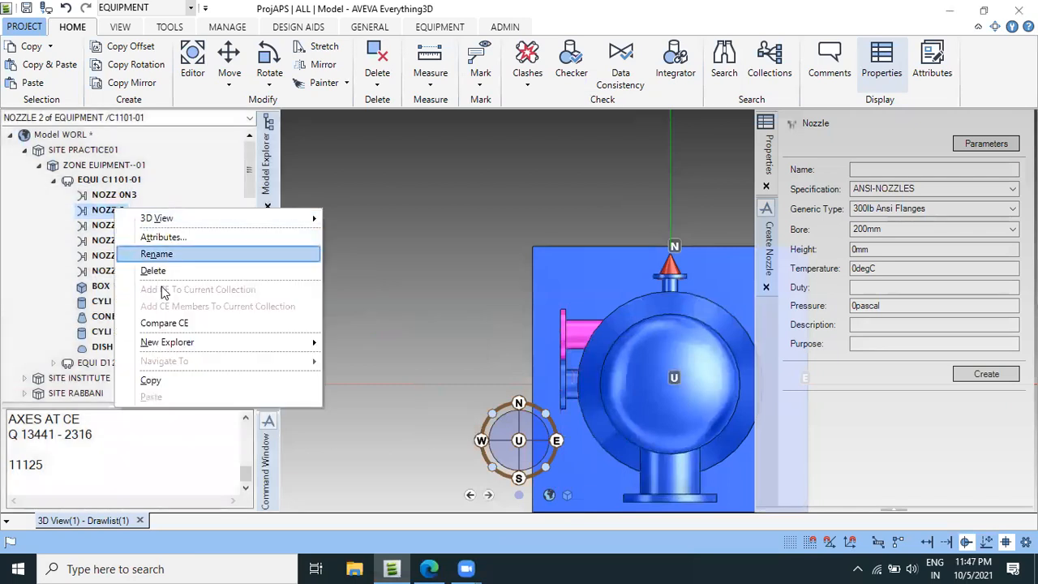
pyautogui.click(183, 252)
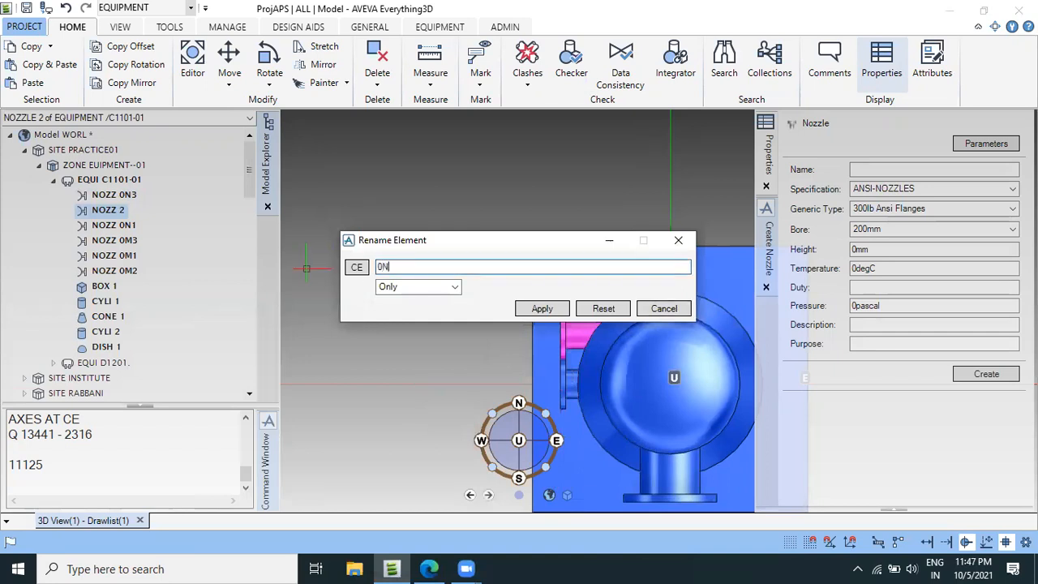
pyautogui.press('Tab')
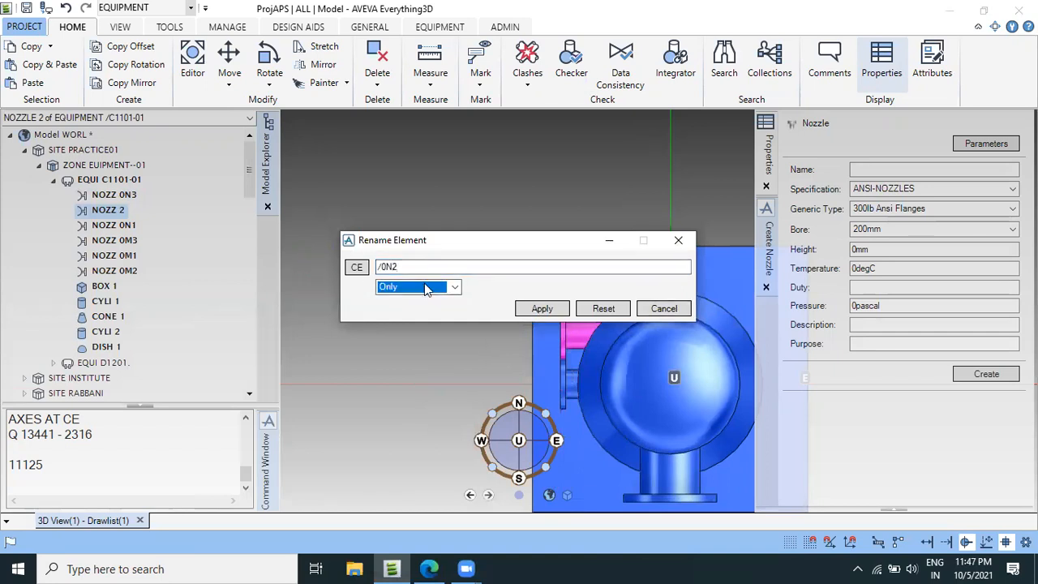
pyautogui.click(540, 309)
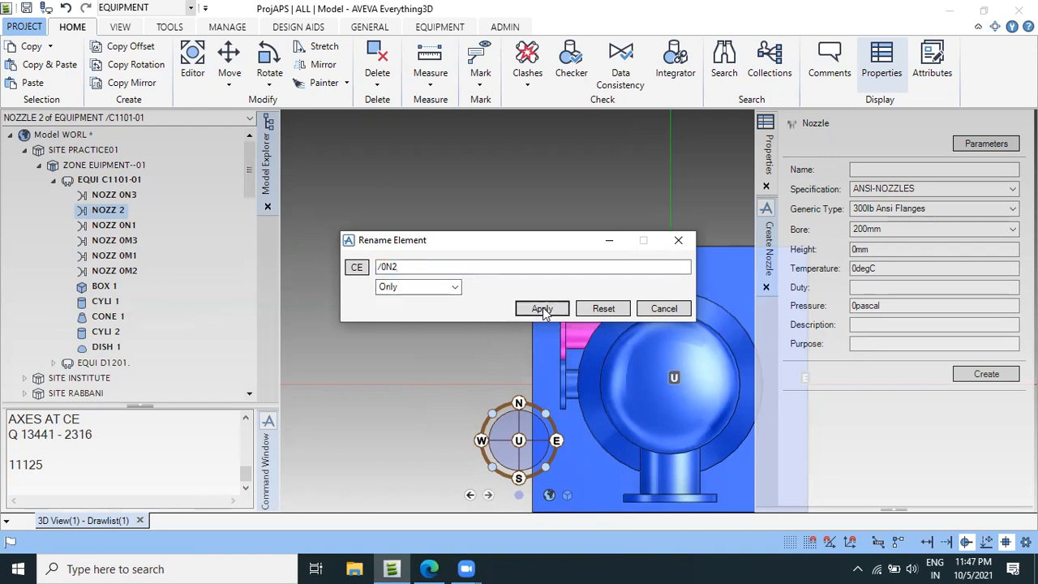
pyautogui.click(612, 315)
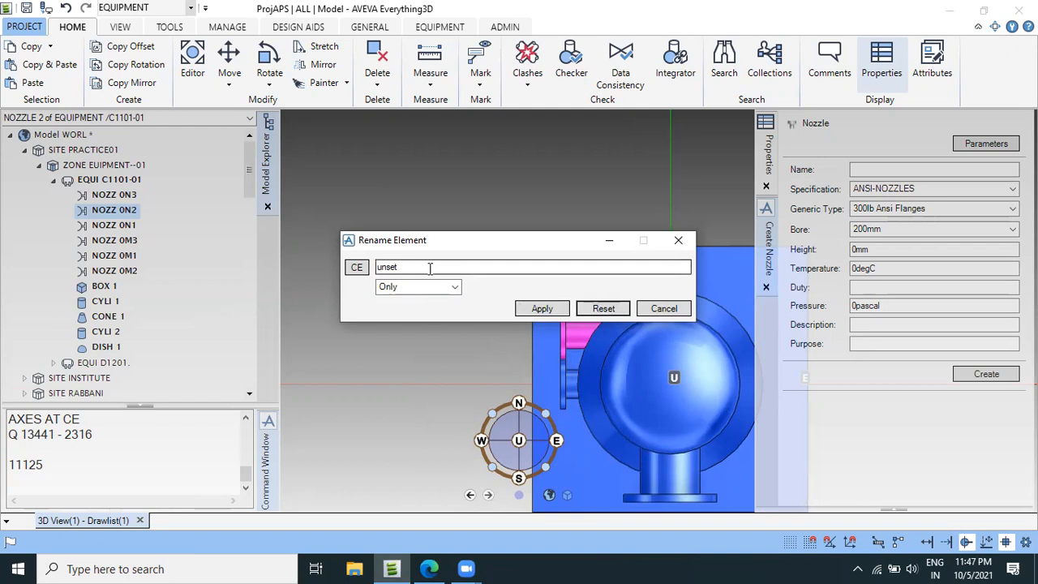
pyautogui.click(662, 309)
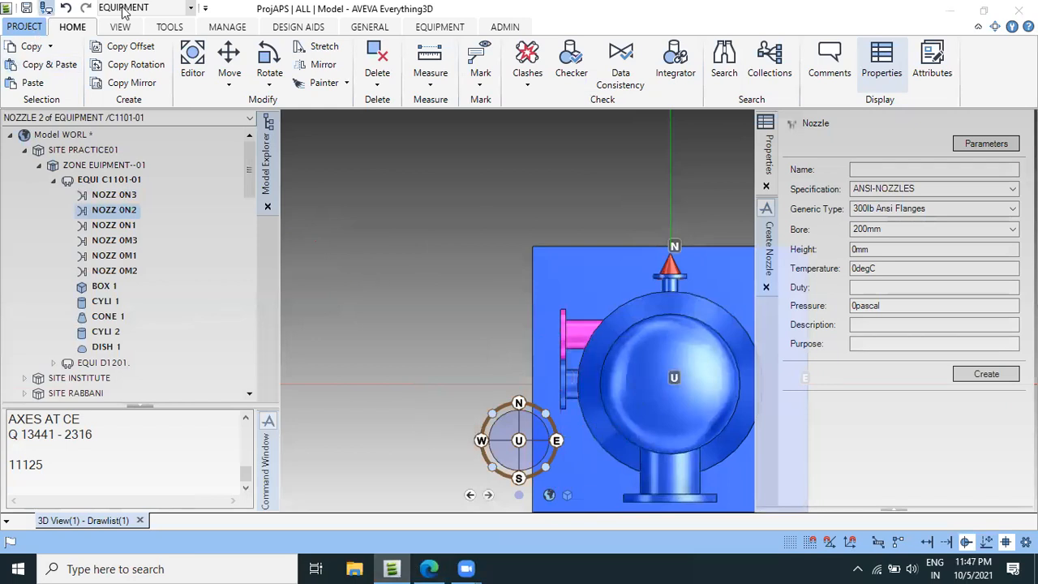
# Open nozzle 0N2 for modification and select its Up position value for editing.
pyautogui.click(439, 27)
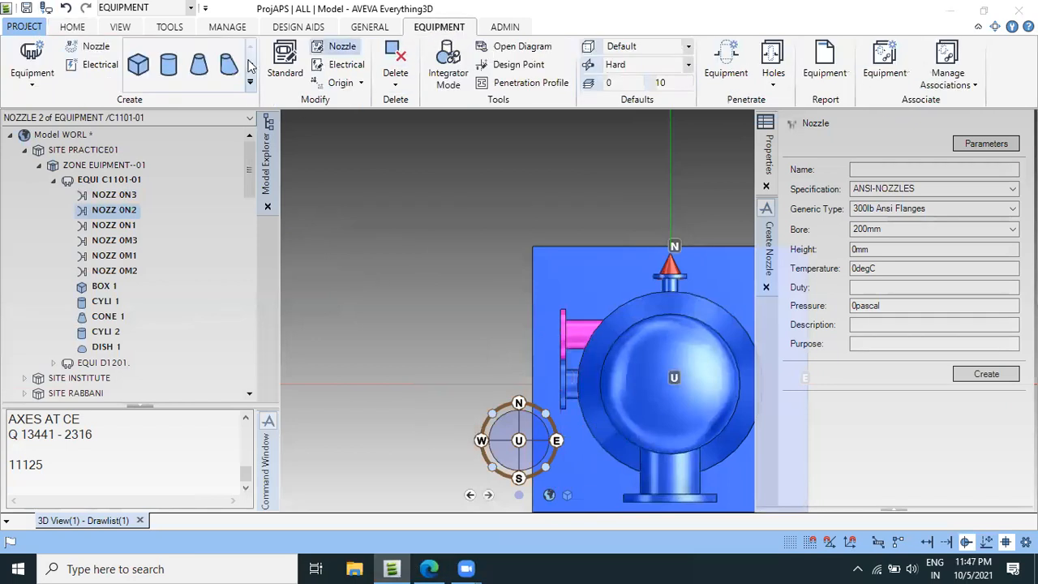
pyautogui.click(339, 46)
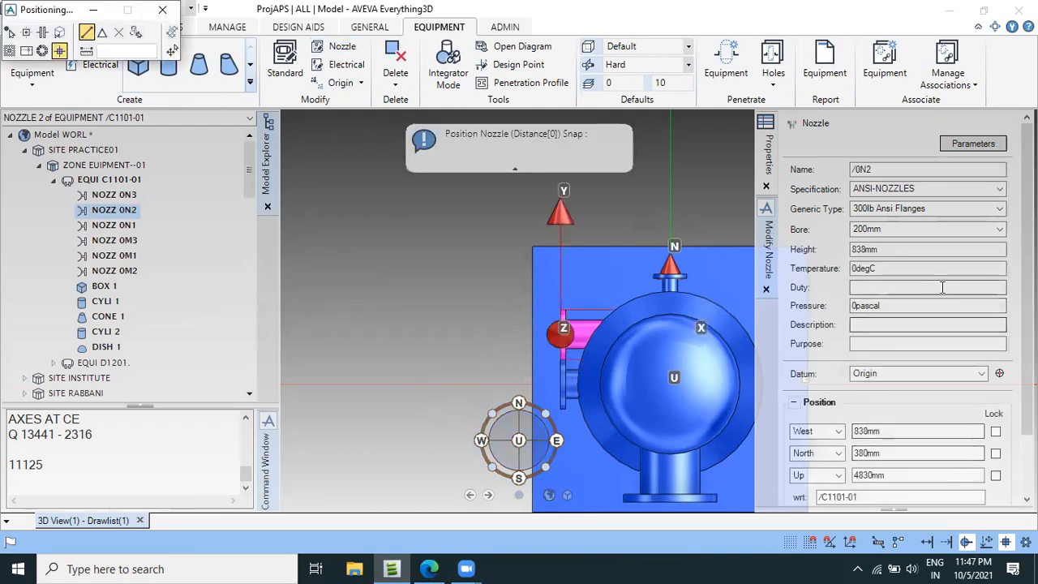
pyautogui.scroll(-3, 944, 290)
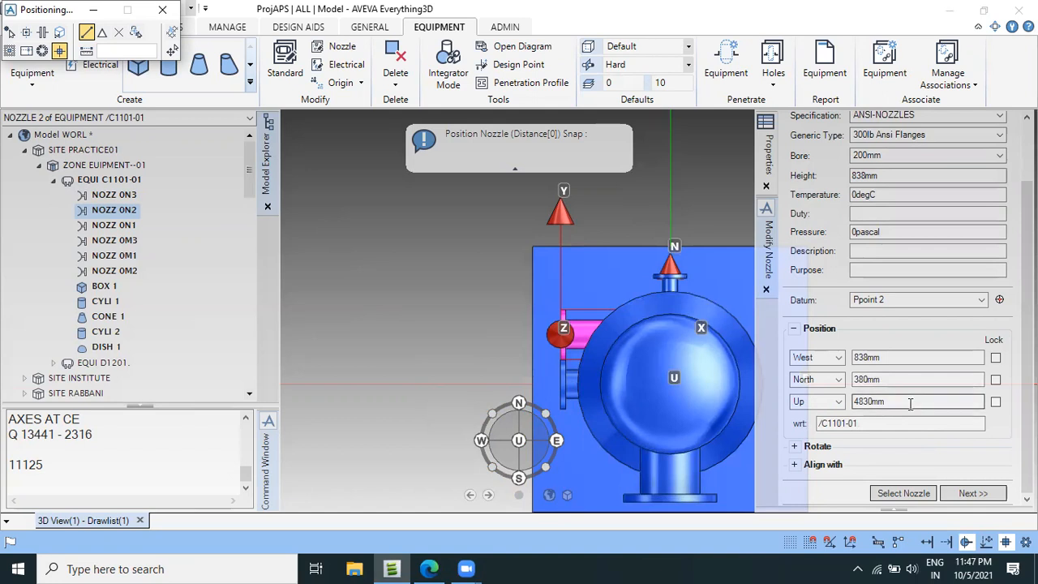
pyautogui.moveTo(909, 403); pyautogui.dragTo(850, 406)
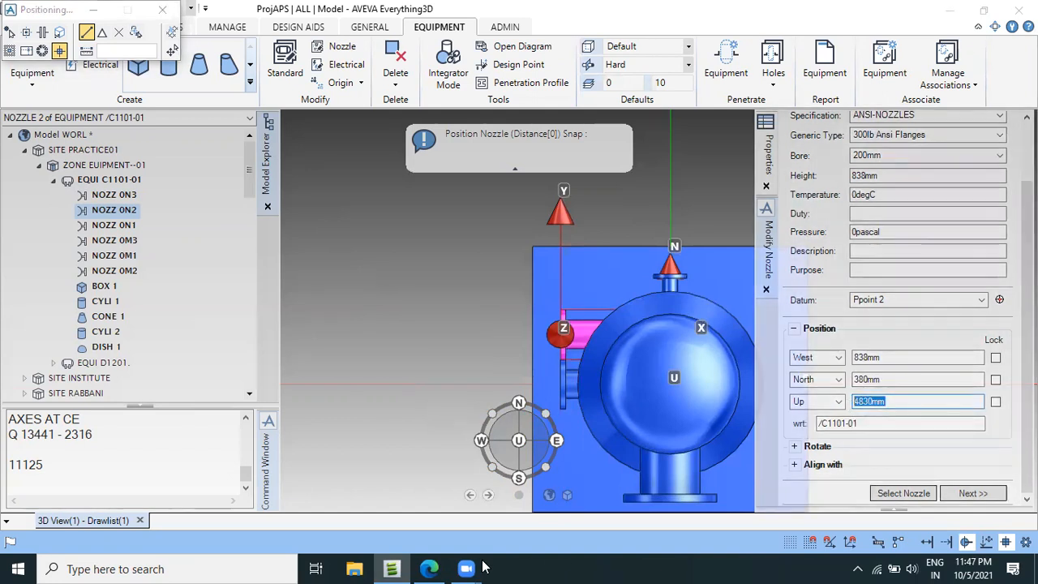
# Switch to the vessel drawing PDF in Edge, check nozzle N2's distance along the vessel in the elevation view, and return to AVEVA Everything3D.
pyautogui.click(429, 568)
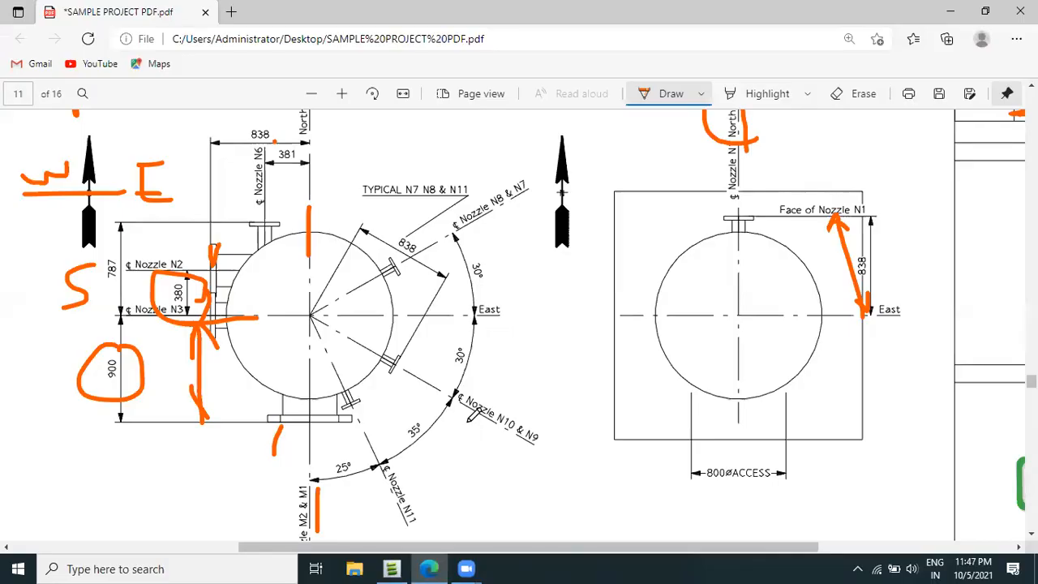
pyautogui.scroll(2, 438, 344)
pyautogui.scroll(5, 442, 340)
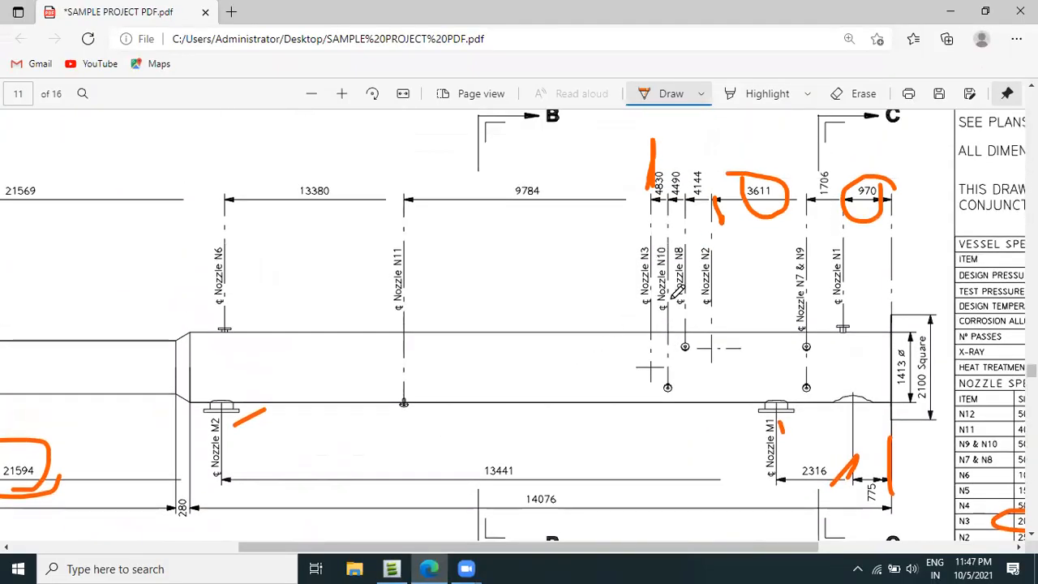
pyautogui.click(391, 568)
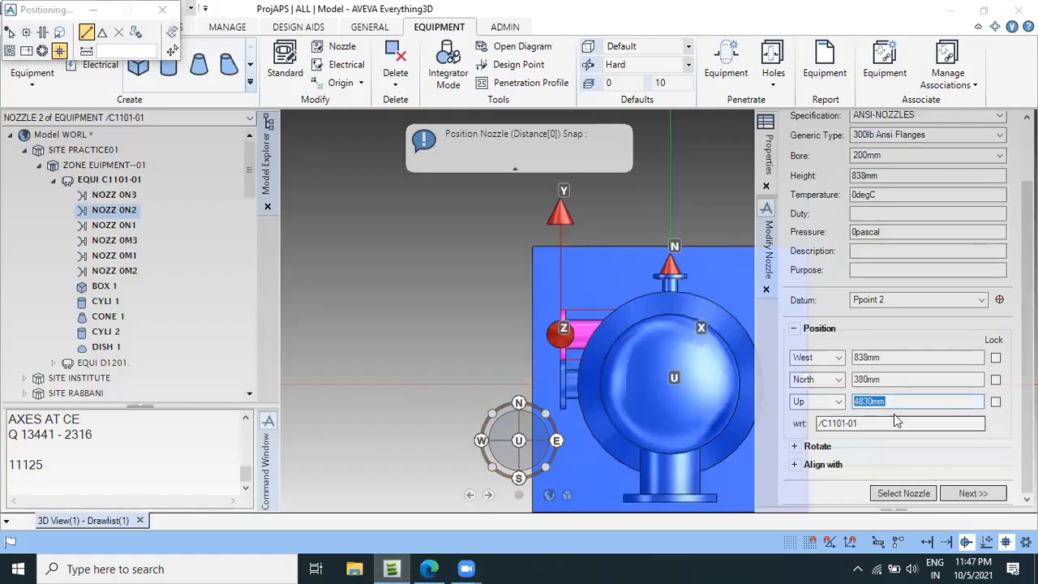
# Set nozzle 0N2's Up position to 3611mm and proceed to creating the next nozzle.
pyautogui.write('3')
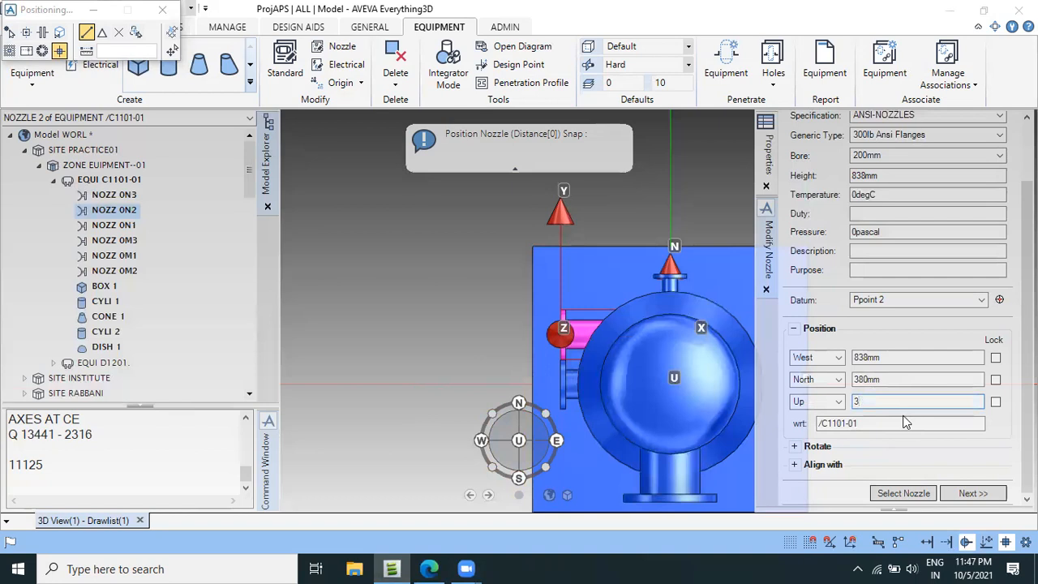
pyautogui.write('611')
pyautogui.press('Tab')
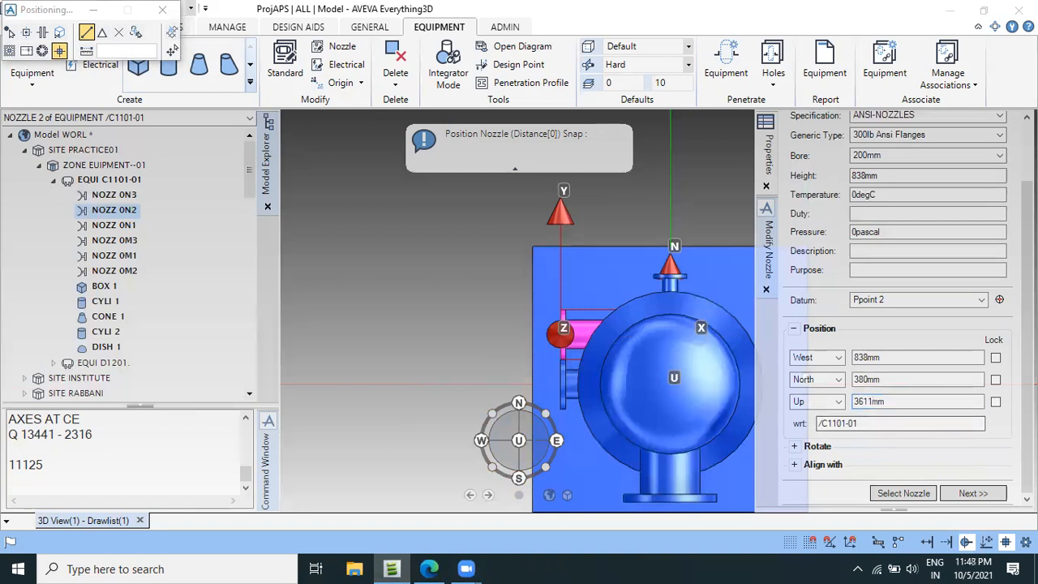
pyautogui.click(973, 493)
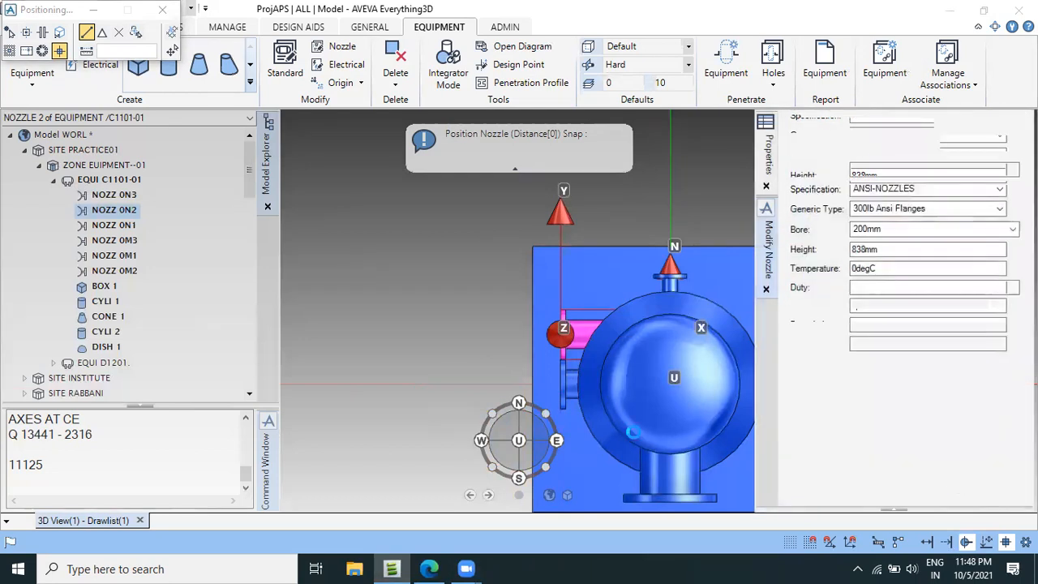
pyautogui.scroll(-3, 521, 399)
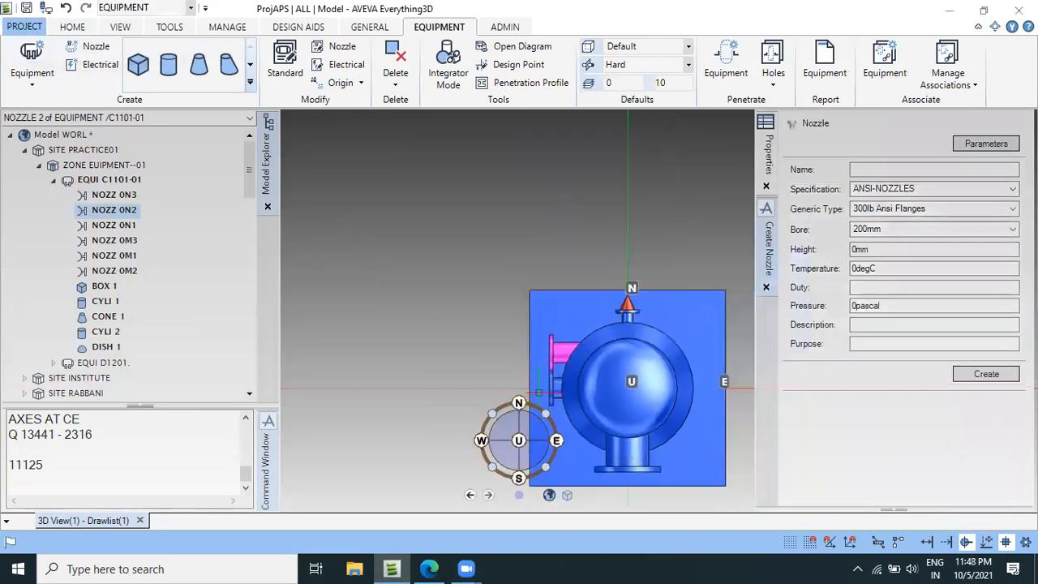
pyautogui.scroll(2, 538, 392)
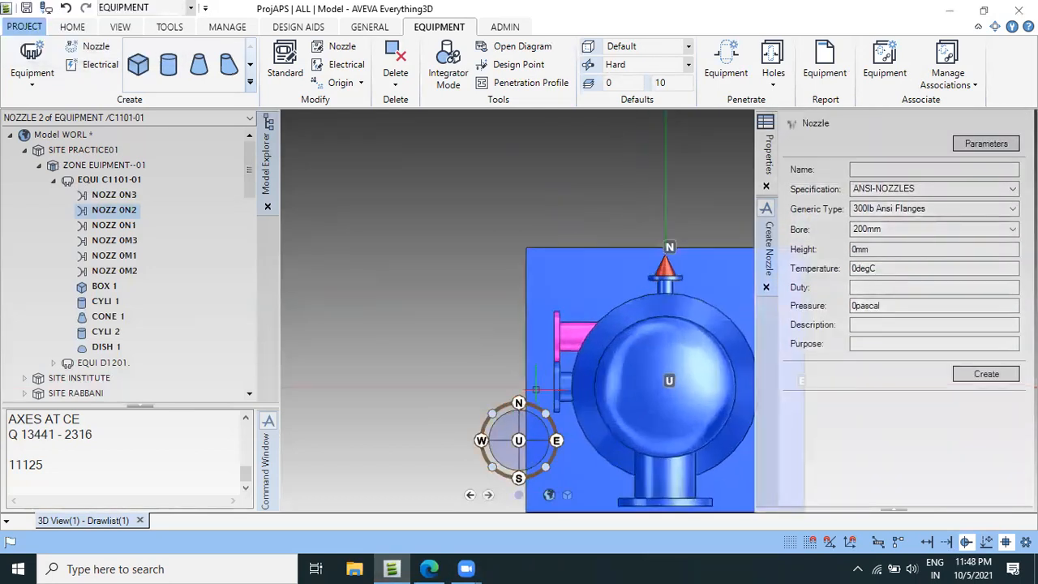
# Switch to the vessel drawing PDF in Edge and examine the elevation and section plans for the next nozzle's location and offsets.
pyautogui.click(429, 568)
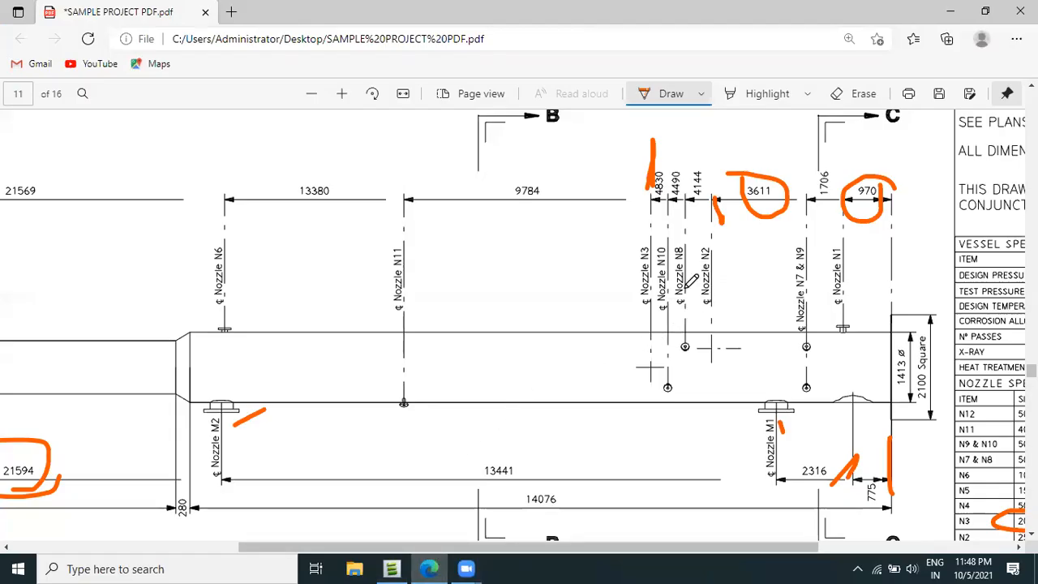
pyautogui.scroll(-5, 590, 289)
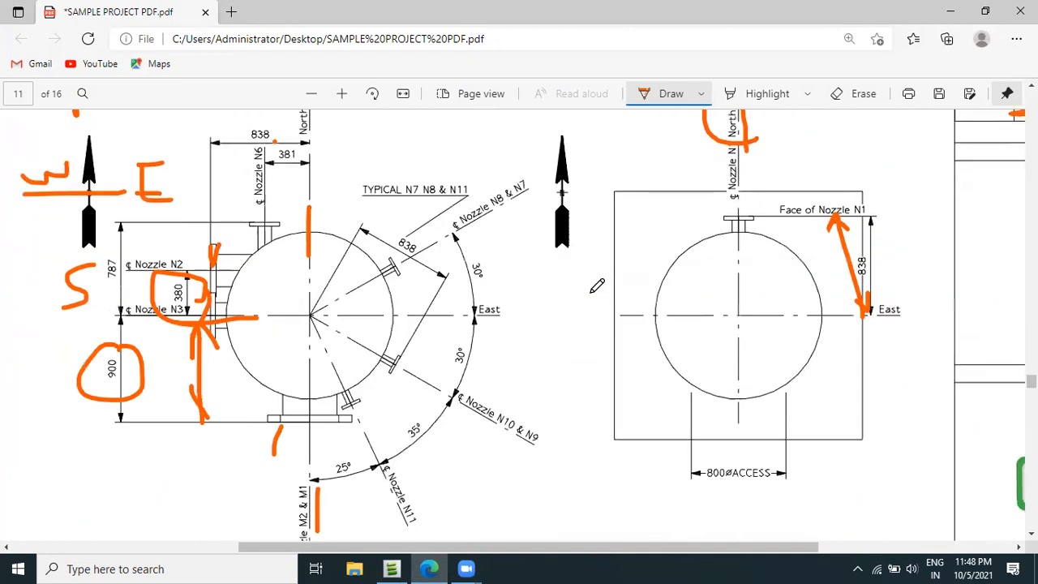
pyautogui.scroll(5, 597, 285)
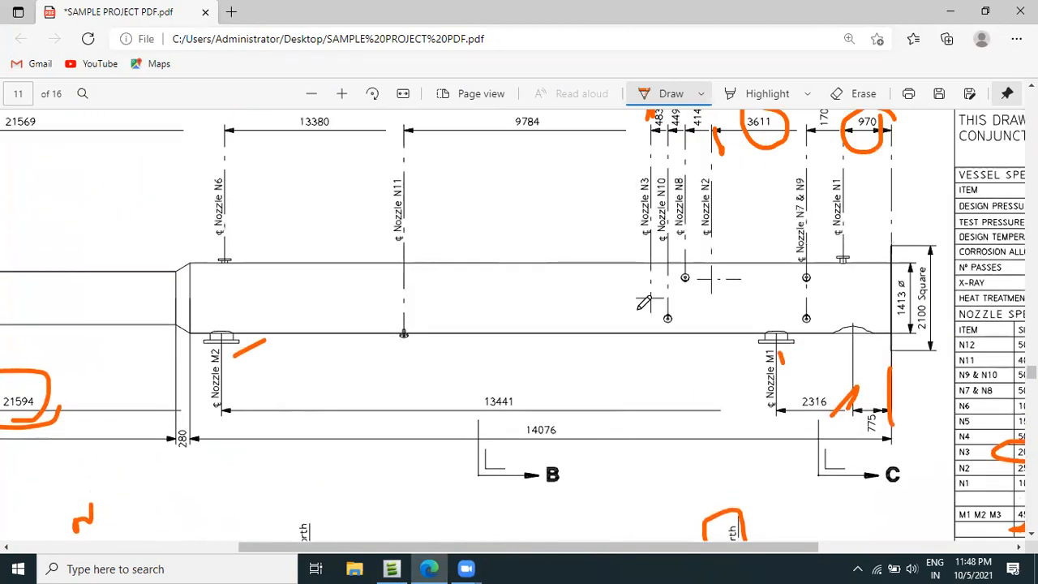
pyautogui.scroll(1, 642, 302)
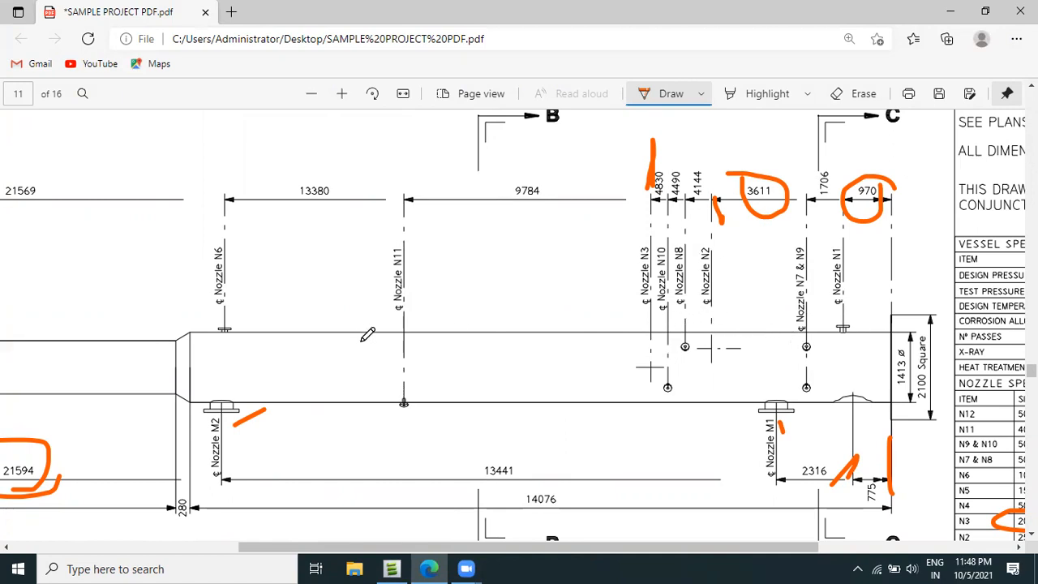
pyautogui.keyDown('ctrl'); pyautogui.scroll(-3, 344, 326); pyautogui.keyUp('ctrl')
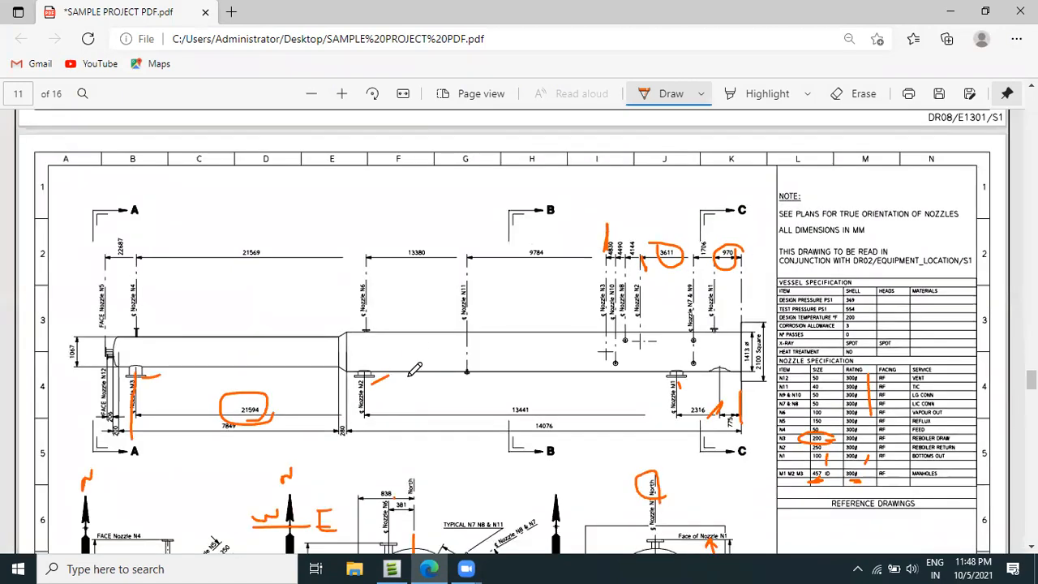
pyautogui.scroll(-5, 419, 346)
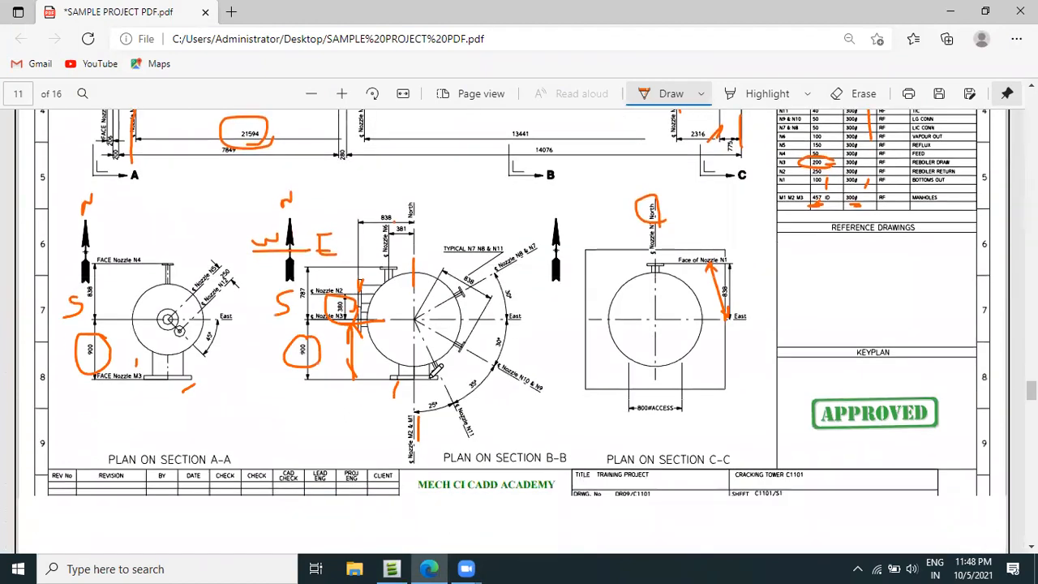
pyautogui.keyDown('ctrl'); pyautogui.scroll(2, 243, 268); pyautogui.keyUp('ctrl')
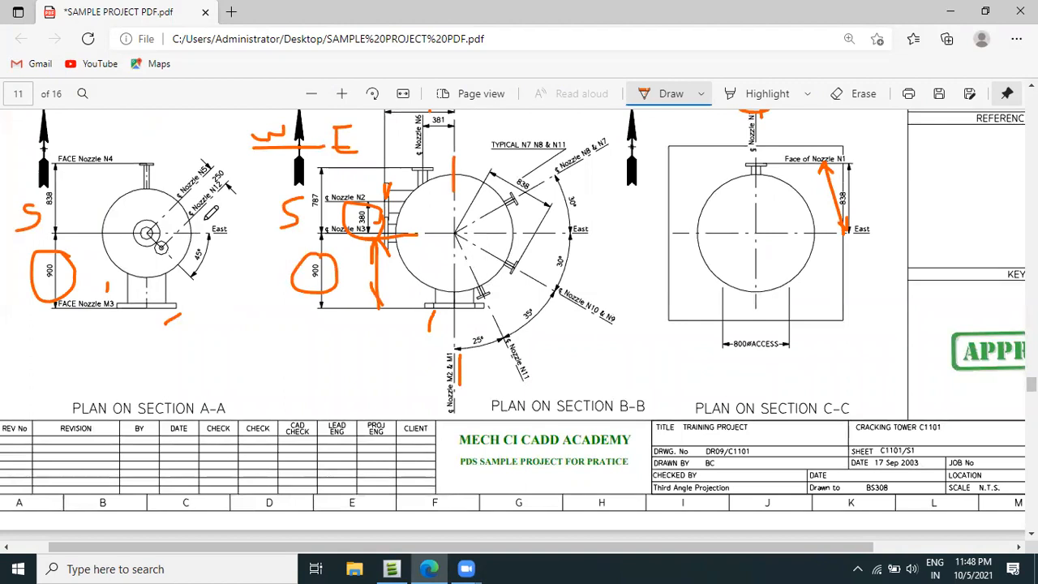
pyautogui.scroll(2, 219, 232)
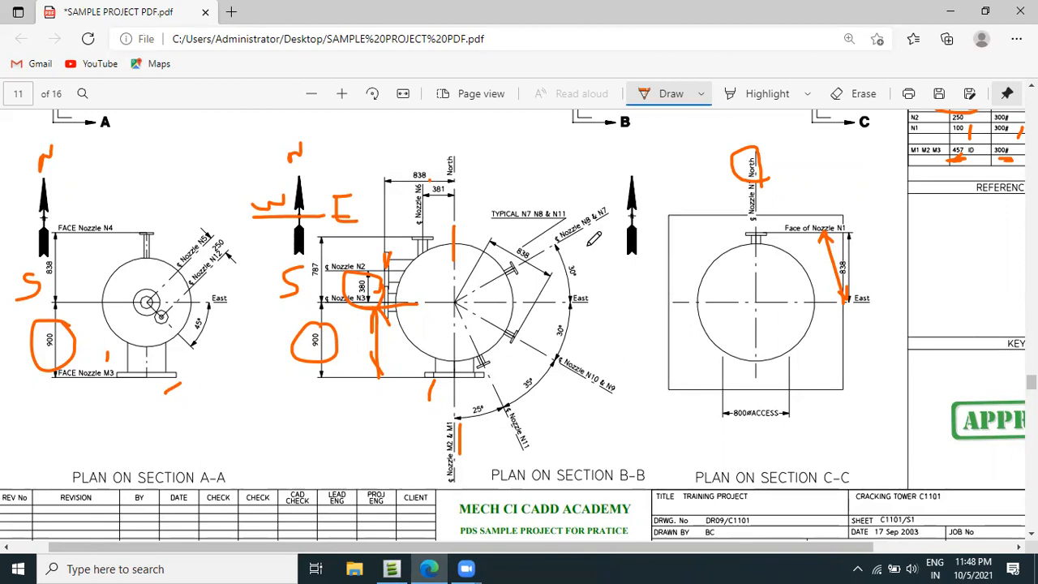
pyautogui.scroll(1, 594, 238)
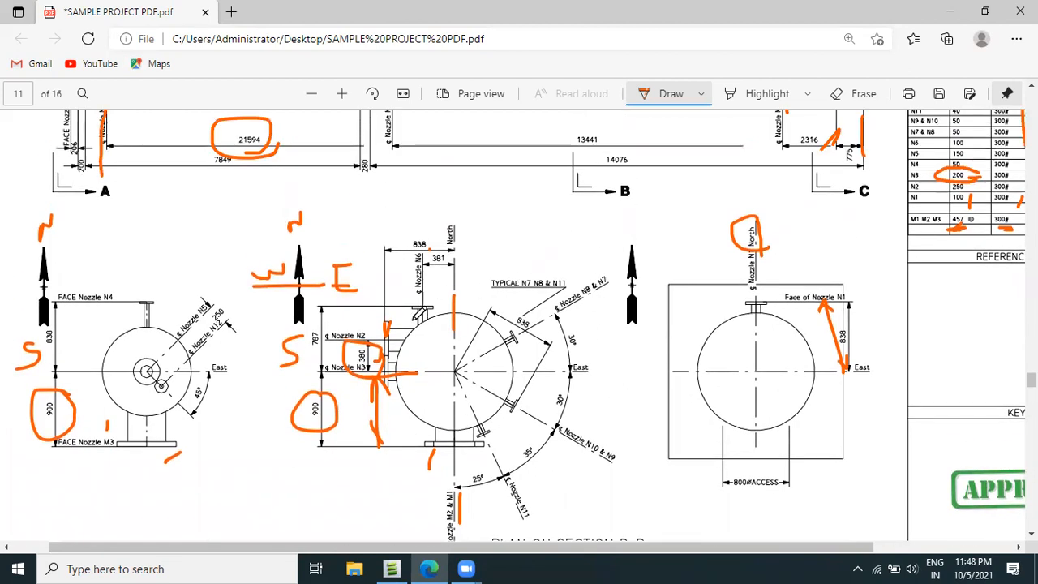
pyautogui.scroll(-2, 435, 336)
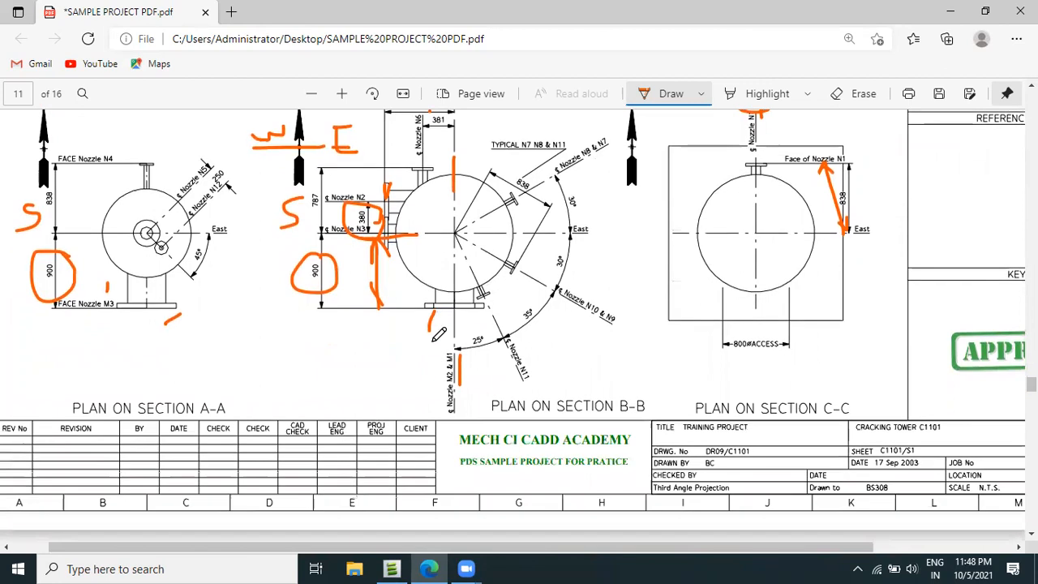
pyautogui.scroll(1, 438, 334)
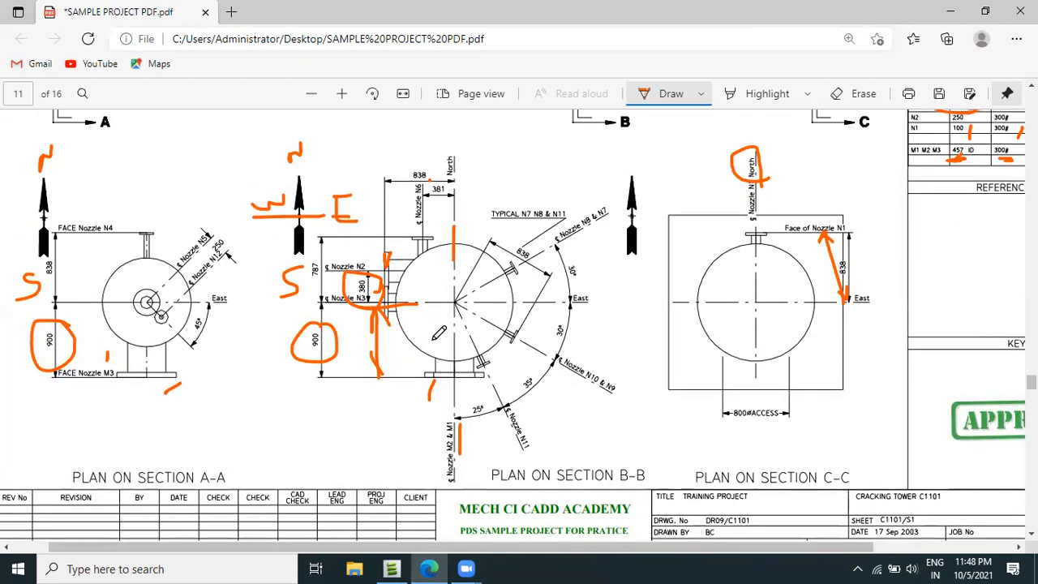
pyautogui.scroll(2, 439, 332)
pyautogui.scroll(1, 433, 355)
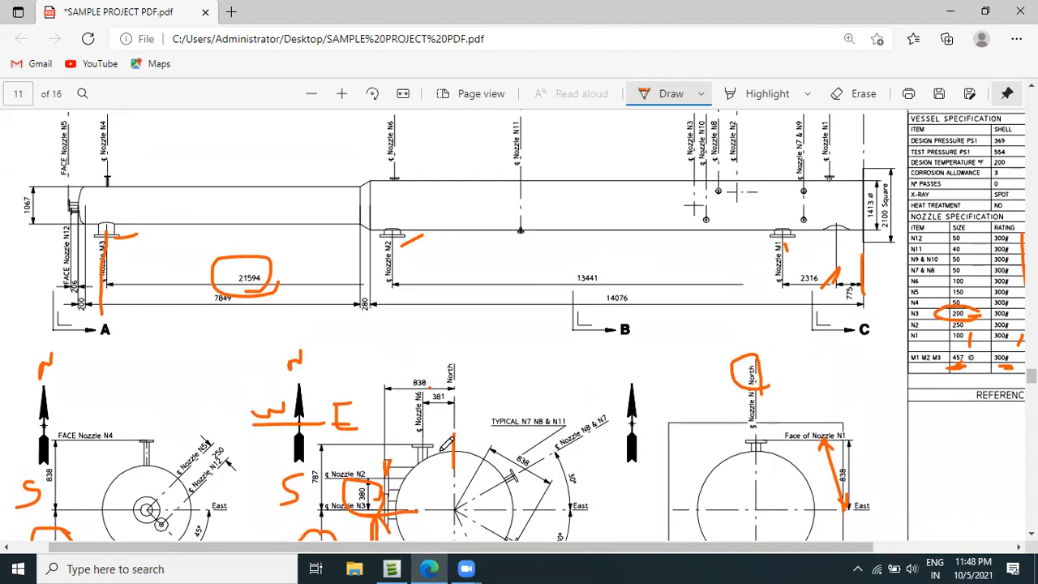
pyautogui.scroll(3, 444, 417)
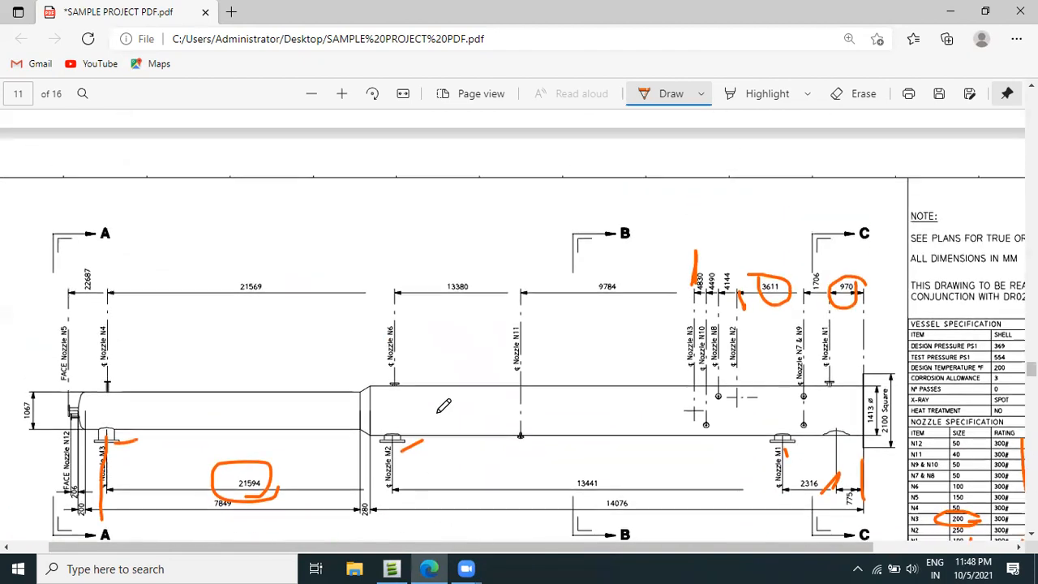
pyautogui.scroll(-2, 443, 405)
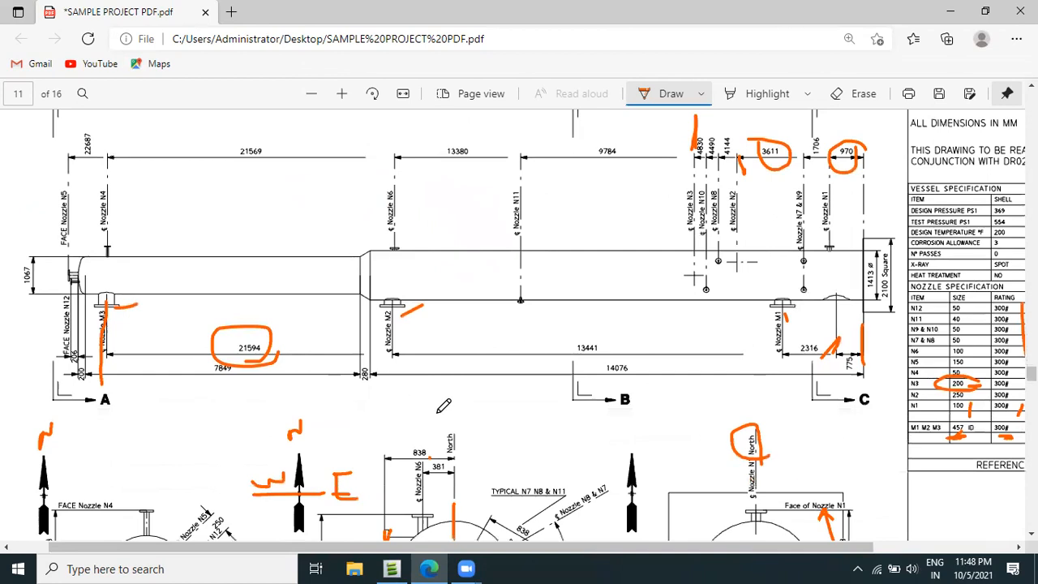
pyautogui.scroll(-2, 445, 405)
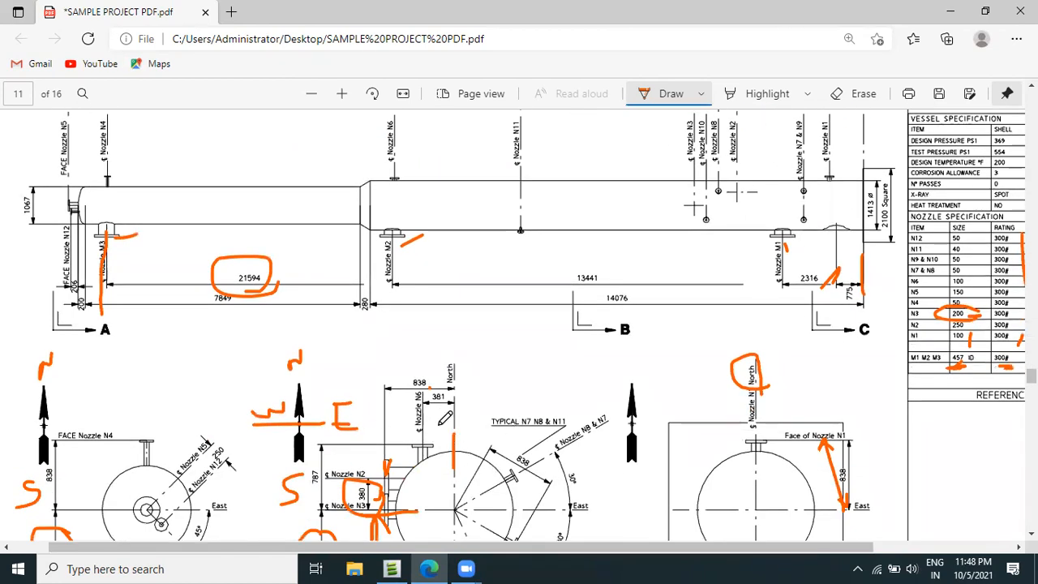
# Mark nozzle N6's centreline in the elevation view with the pen and circle its 13380 dimension.
pyautogui.keyDown('ctrl'); pyautogui.scroll(2, 443, 439); pyautogui.keyUp('ctrl')
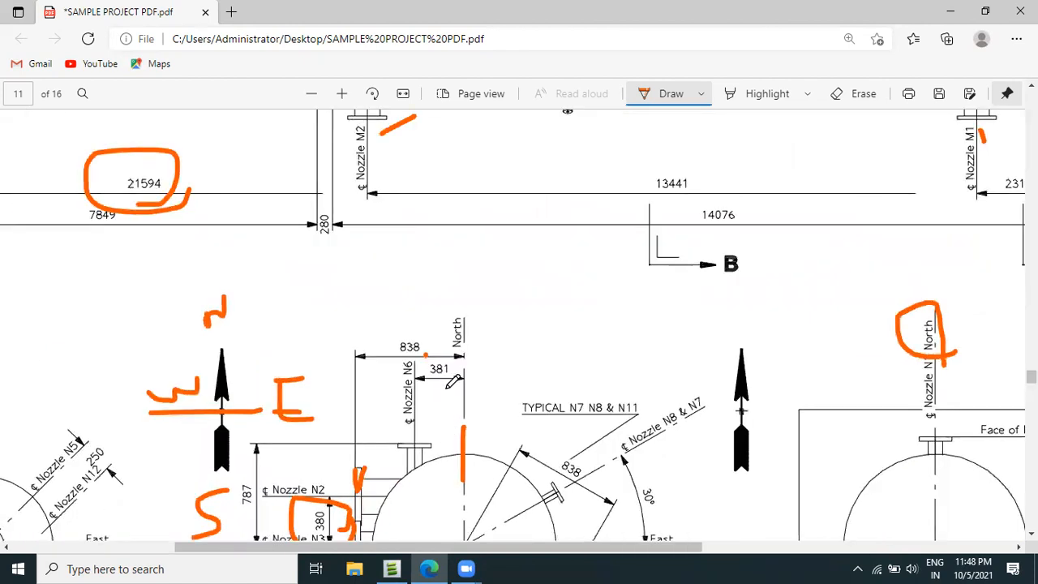
pyautogui.scroll(7, 503, 385)
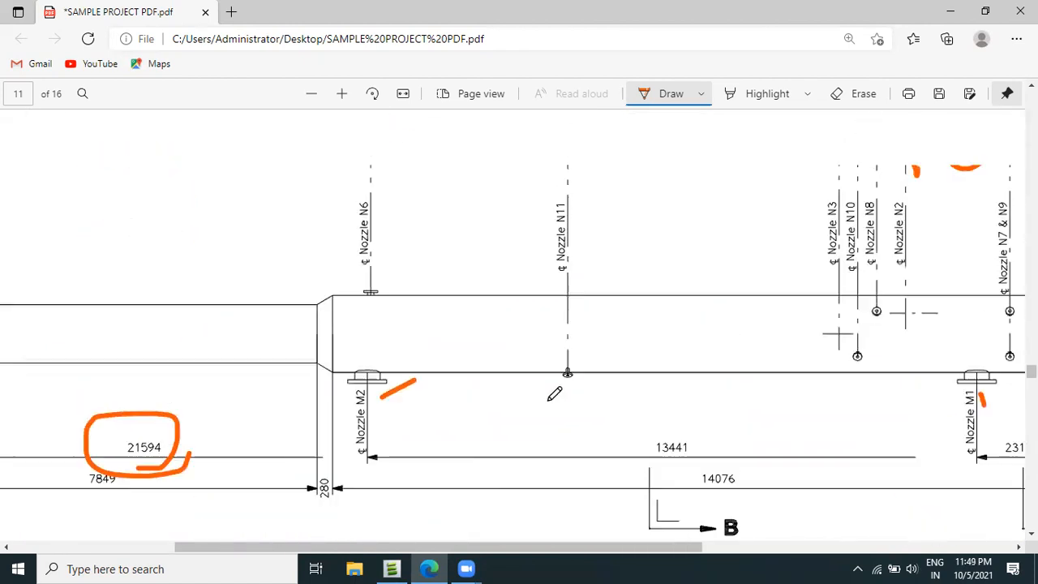
pyautogui.scroll(-3, 640, 418)
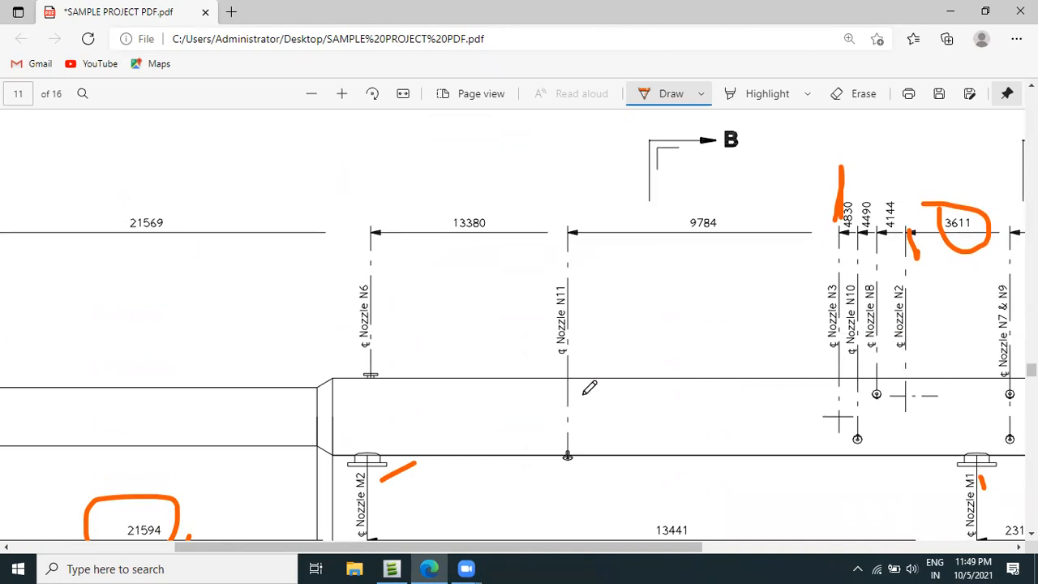
pyautogui.moveTo(370, 196); pyautogui.dragTo(369, 261)
pyautogui.moveTo(513, 205)
pyautogui.mouseDown()
pyautogui.moveTo(440, 197)
pyautogui.moveTo(503, 222)
pyautogui.moveTo(505, 196)
pyautogui.mouseUp()
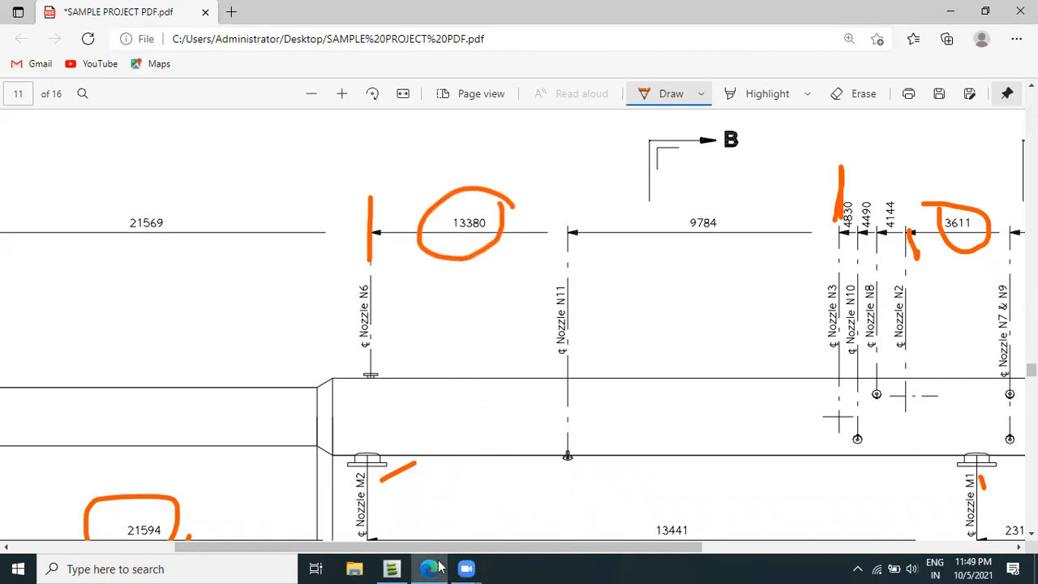
# Switch back to AVEVA Everything3D and name the new nozzle 0N6.
pyautogui.click(391, 569)
pyautogui.click(874, 169)
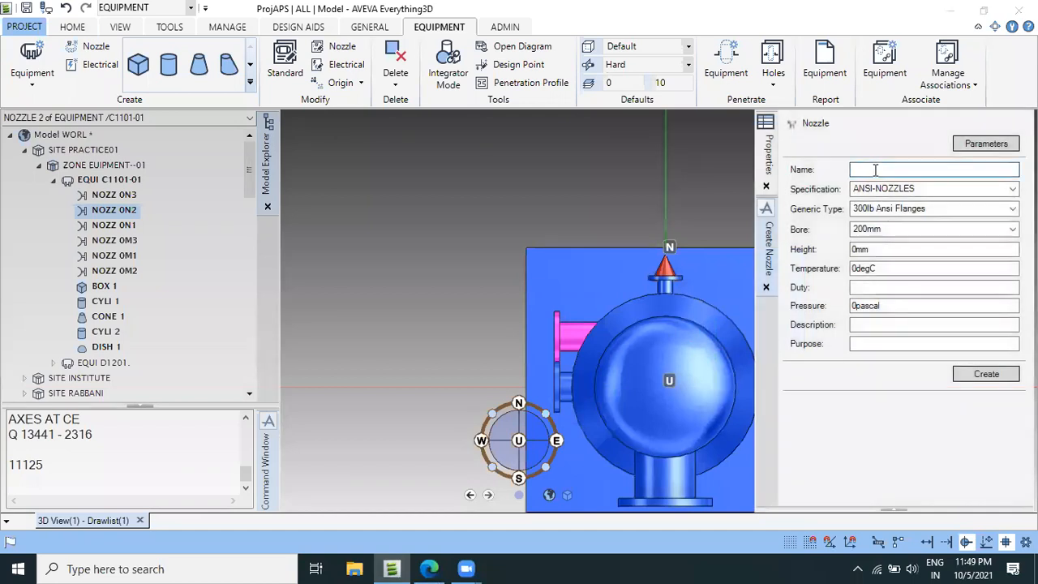
pyautogui.write('N')
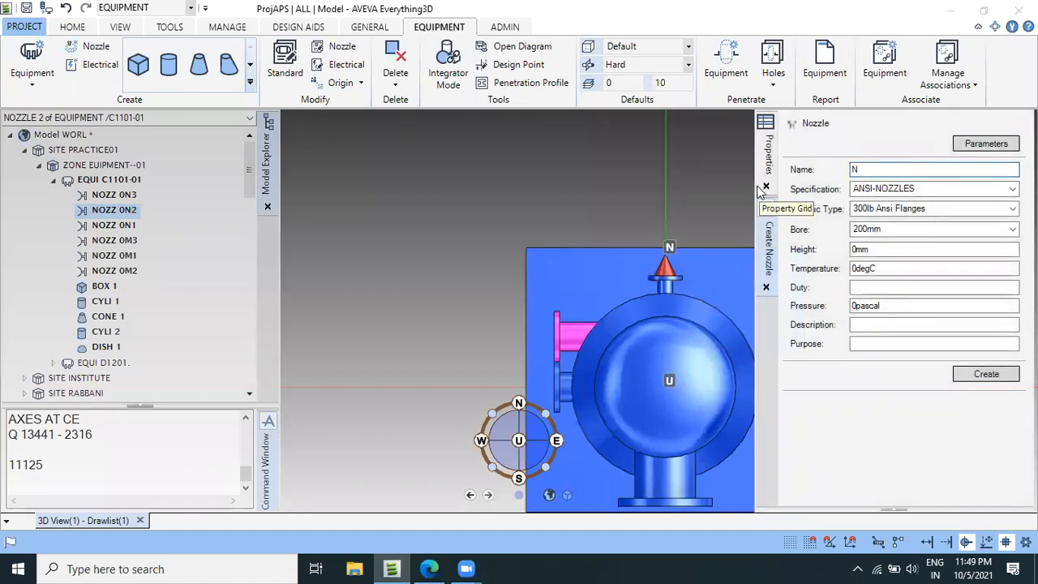
pyautogui.write('66')
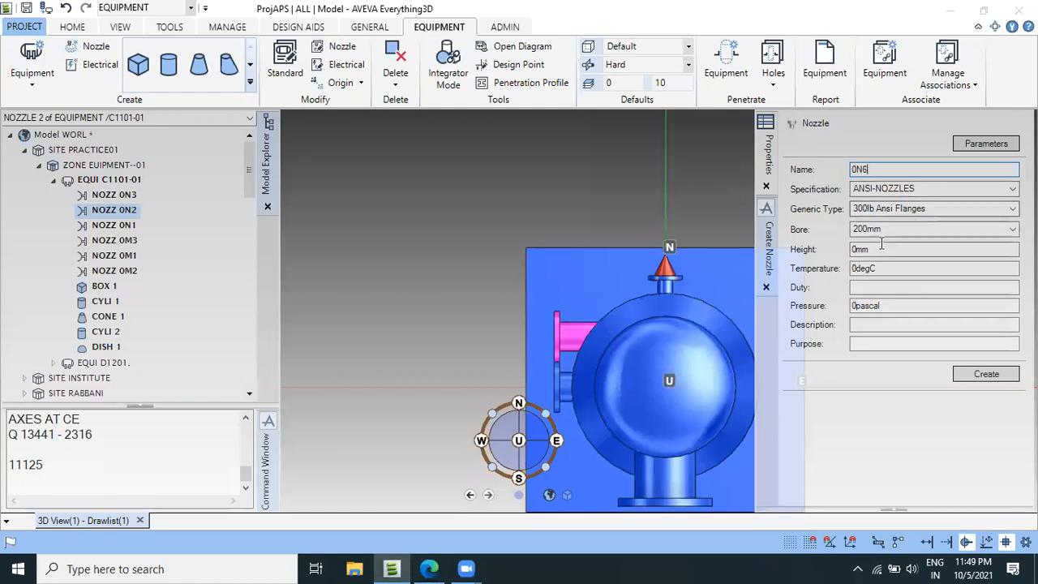
# Switch to the vessel drawing PDF in Edge and mark the N6 row in the nozzle specification table with the pen.
pyautogui.click(429, 568)
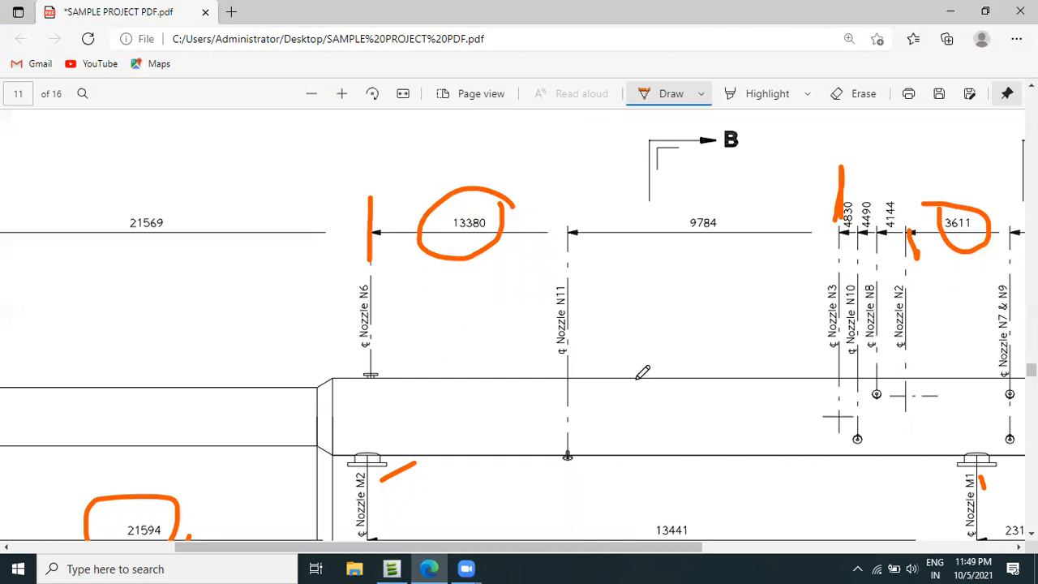
pyautogui.keyDown('ctrl'); pyautogui.scroll(-3, 670, 360); pyautogui.keyUp('ctrl')
pyautogui.keyDown('ctrl'); pyautogui.scroll(2, 679, 358); pyautogui.keyUp('ctrl')
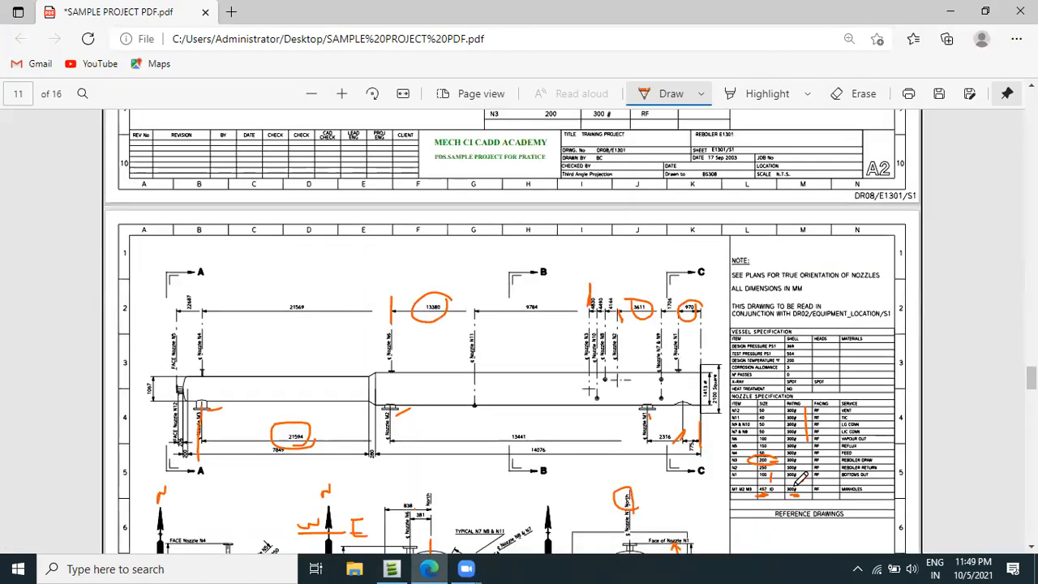
pyautogui.keyDown('ctrl'); pyautogui.scroll(1, 790, 491); pyautogui.keyUp('ctrl')
pyautogui.keyDown('ctrl'); pyautogui.scroll(3, 788, 496); pyautogui.keyUp('ctrl')
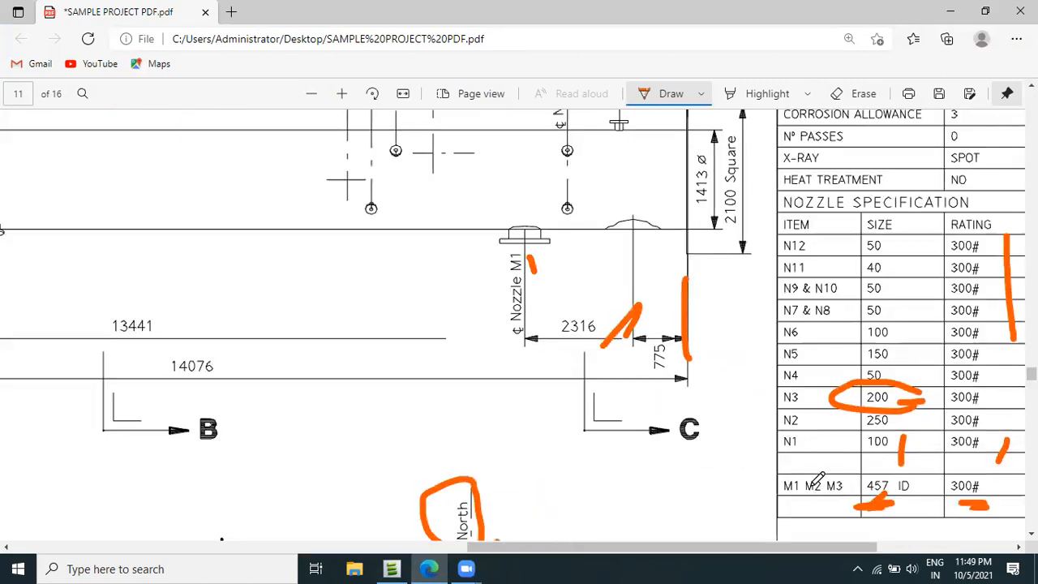
pyautogui.moveTo(820, 332); pyautogui.dragTo(833, 331)
# Switch back to AVEVA Everything3D and set the bore of new nozzle 0N6 to 100mm.
pyautogui.click(396, 568)
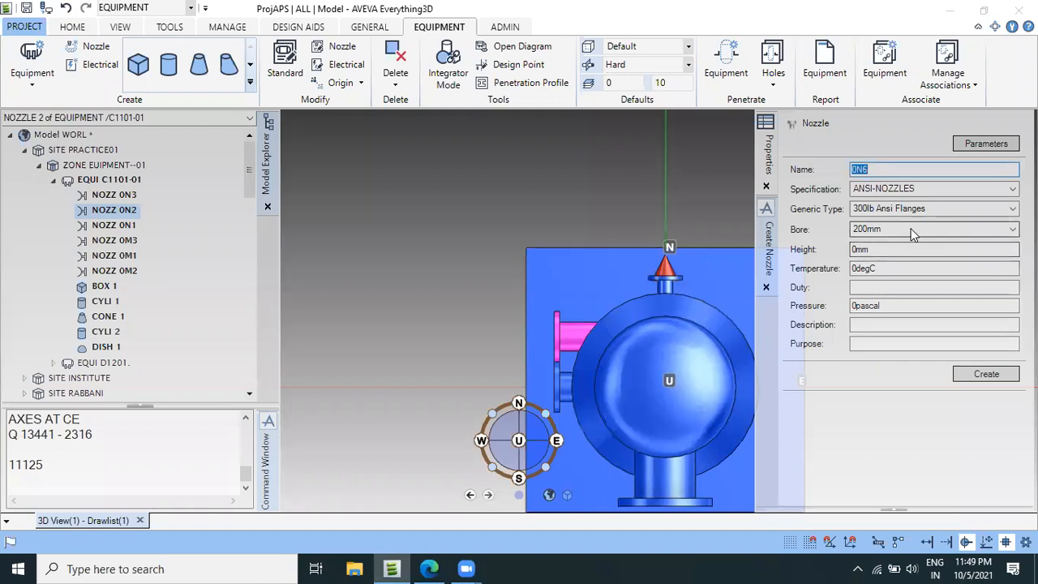
pyautogui.click(913, 230)
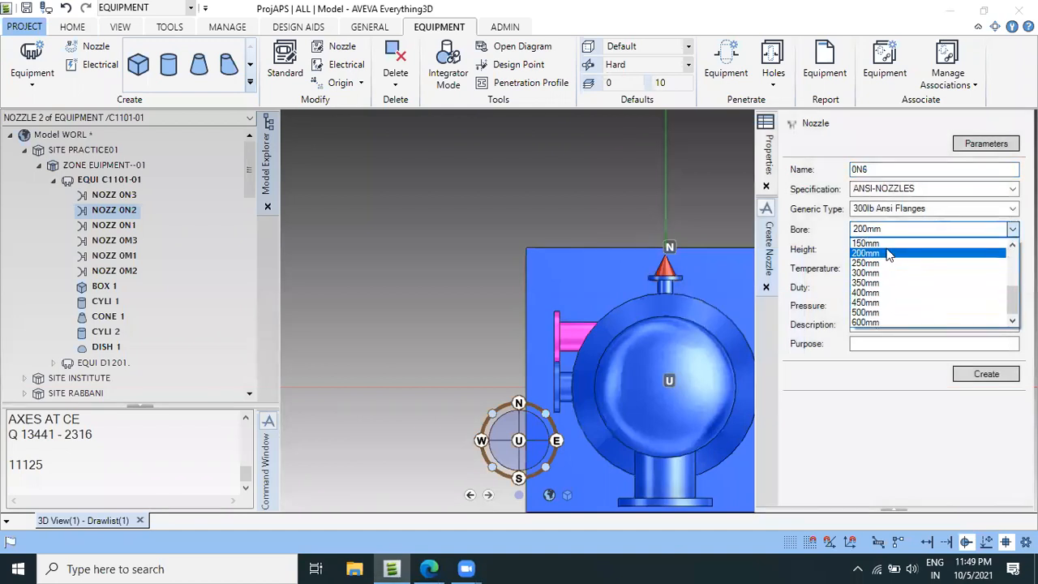
pyautogui.scroll(1, 884, 271)
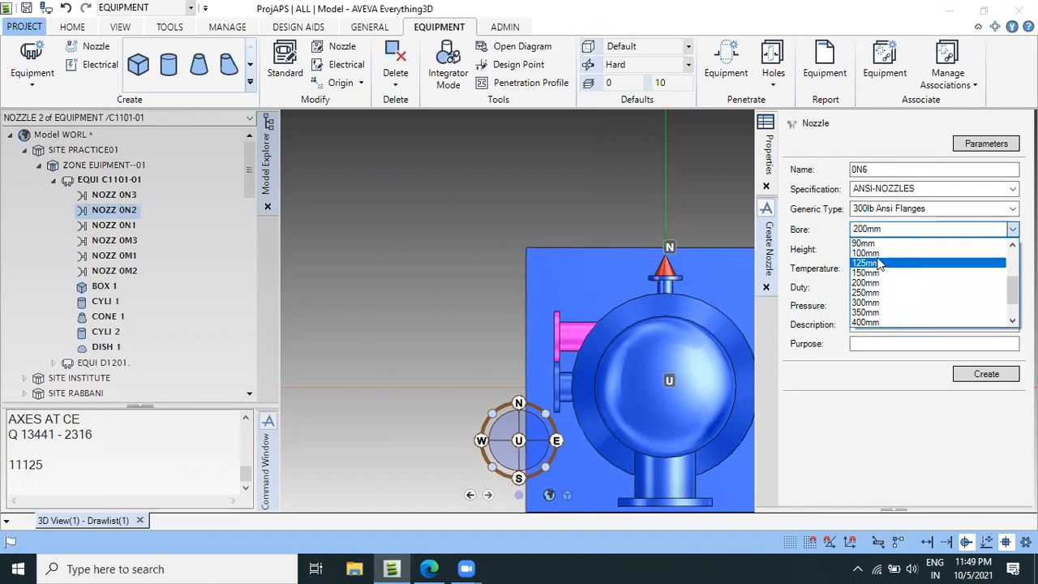
pyautogui.click(866, 253)
# Switch to the vessel drawing PDF in Edge and mark nozzle N6's flange face and its distance from the vessel centreline with the pen.
pyautogui.moveTo(884, 251); pyautogui.dragTo(837, 249)
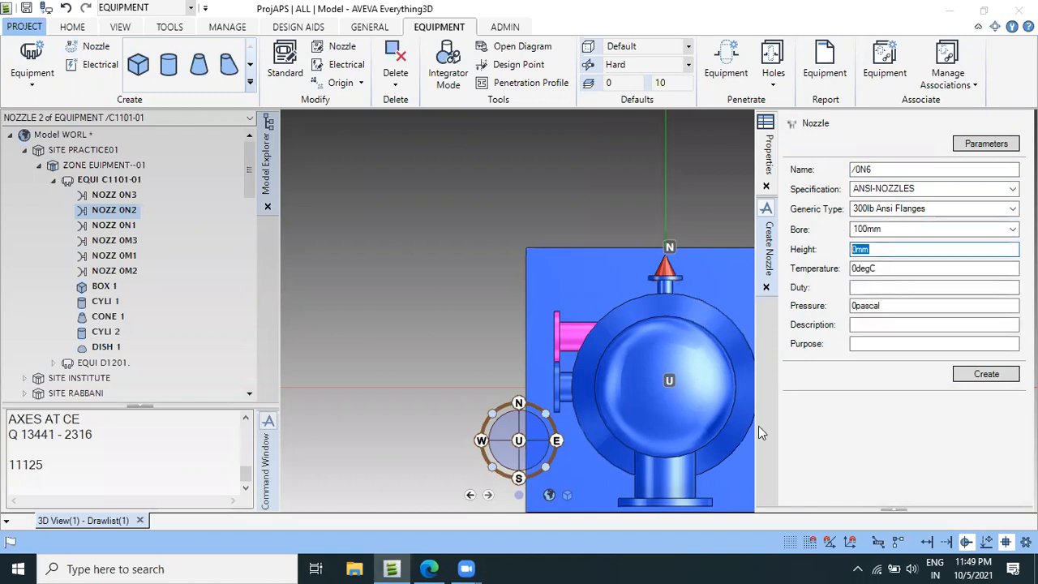
pyautogui.click(428, 569)
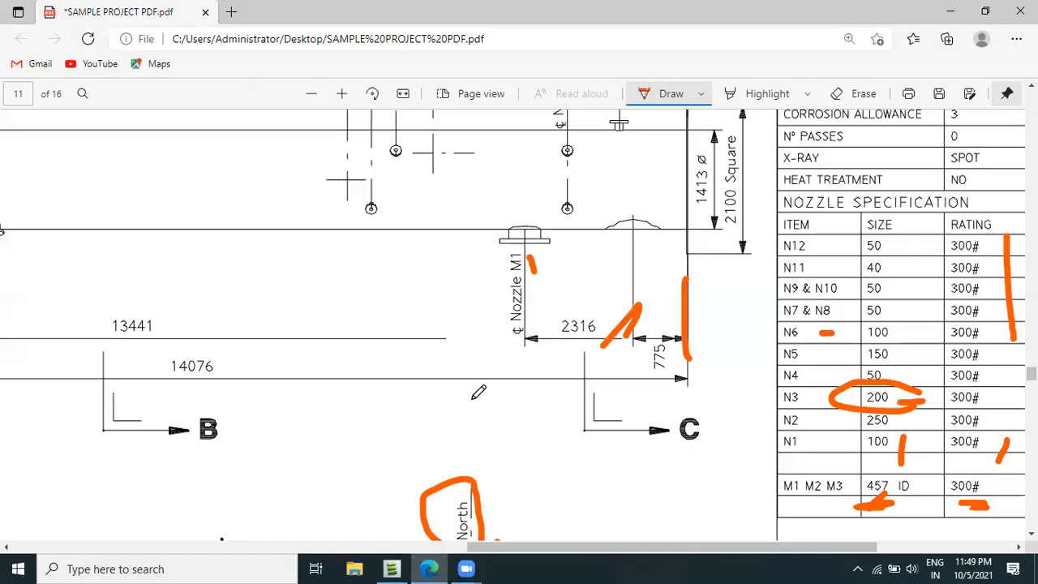
pyautogui.scroll(-7, 478, 392)
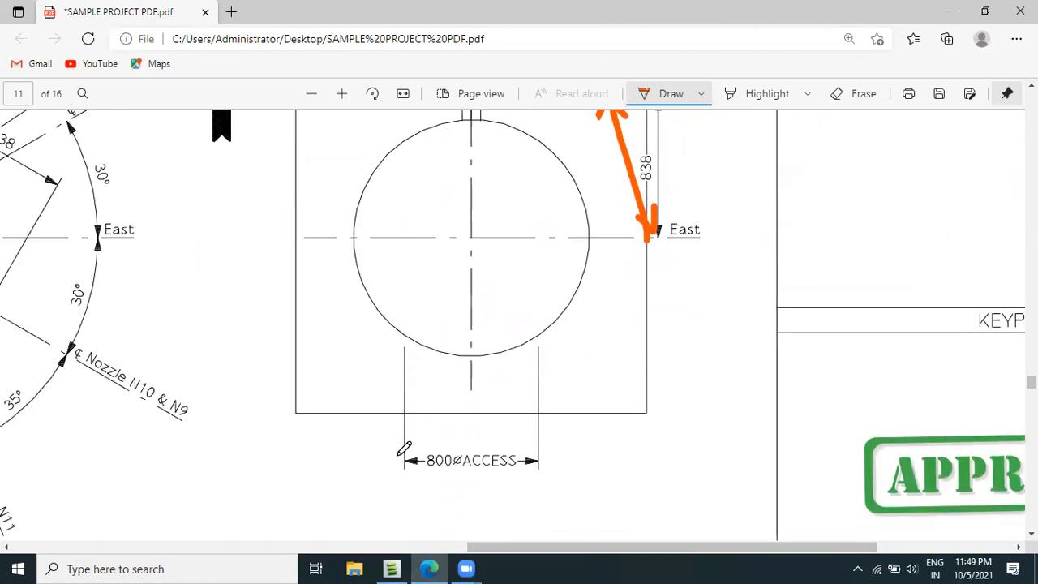
pyautogui.keyDown('shift'); pyautogui.hscroll(-6, 506, 559); pyautogui.keyUp('shift')
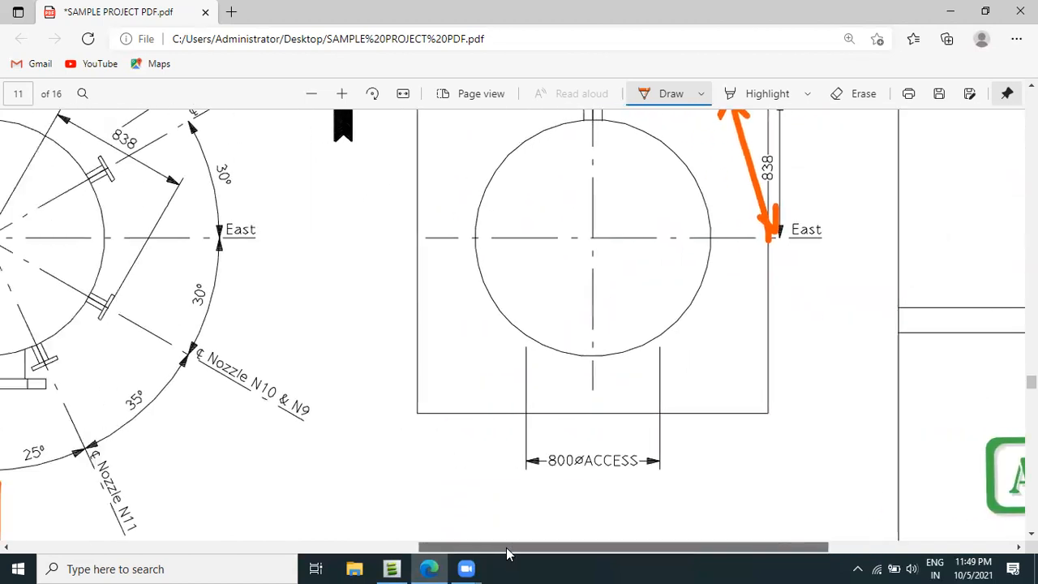
pyautogui.keyDown('shift'); pyautogui.hscroll(-1, 507, 554); pyautogui.keyUp('shift')
pyautogui.scroll(5, 419, 424)
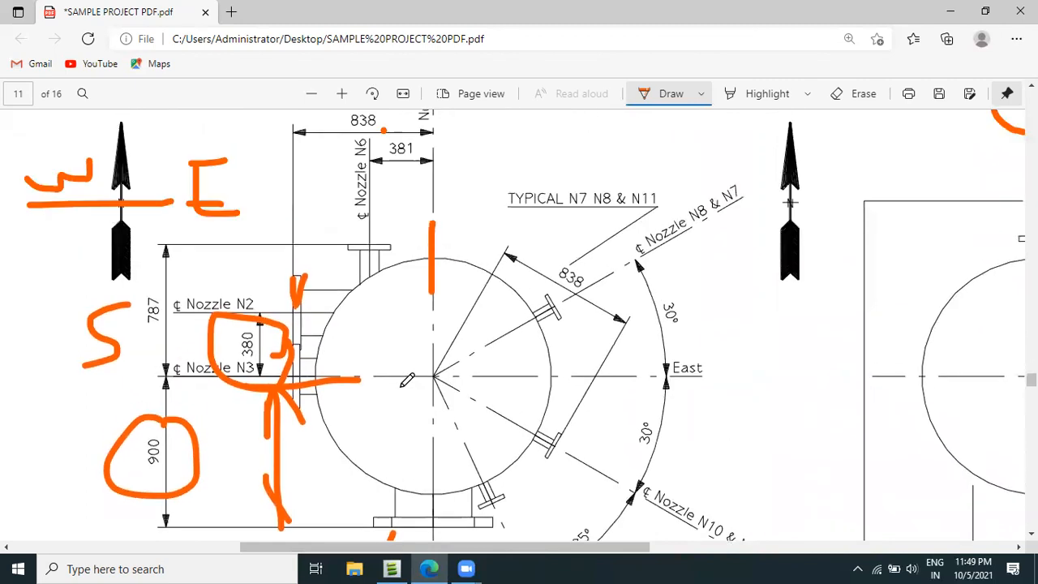
pyautogui.scroll(-2, 419, 431)
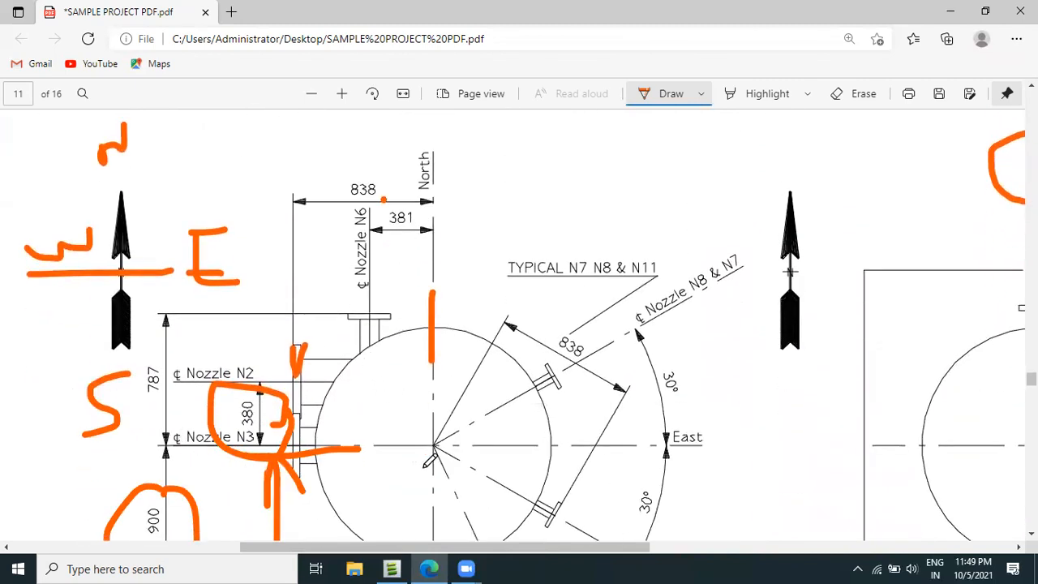
pyautogui.moveTo(351, 316)
pyautogui.mouseDown()
pyautogui.moveTo(458, 324)
pyautogui.moveTo(405, 447)
pyautogui.mouseUp()
pyautogui.moveTo(407, 333); pyautogui.dragTo(391, 355)
# Circle nozzle N6's 787 dimension with the pen, erasing the first loop and redrawing it.
pyautogui.moveTo(148, 353)
pyautogui.mouseDown()
pyautogui.moveTo(143, 377)
pyautogui.moveTo(165, 399)
pyautogui.moveTo(170, 355)
pyautogui.moveTo(159, 347)
pyautogui.mouseUp()
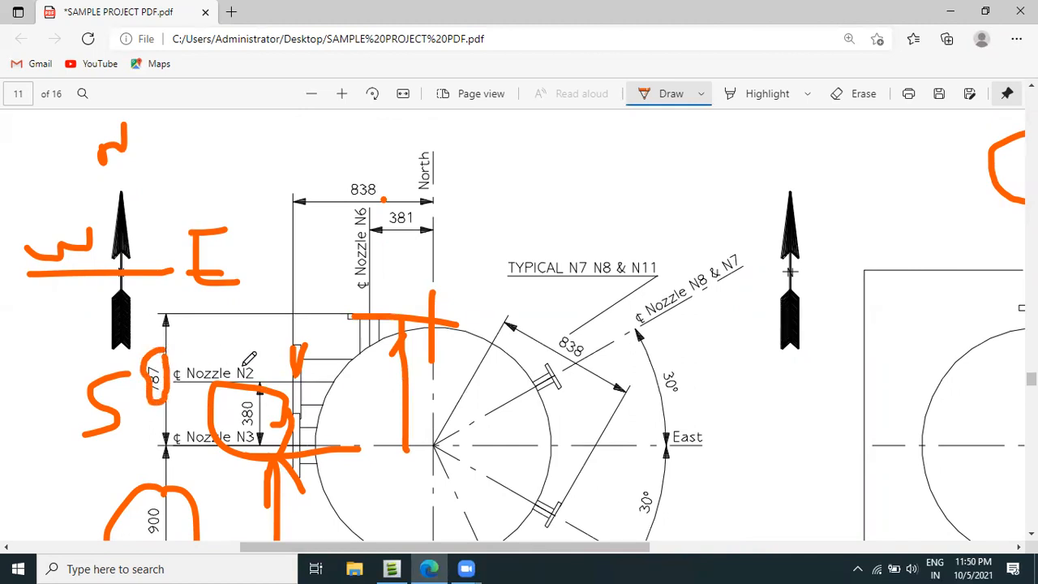
pyautogui.click(864, 96)
pyautogui.moveTo(140, 373); pyautogui.dragTo(130, 403)
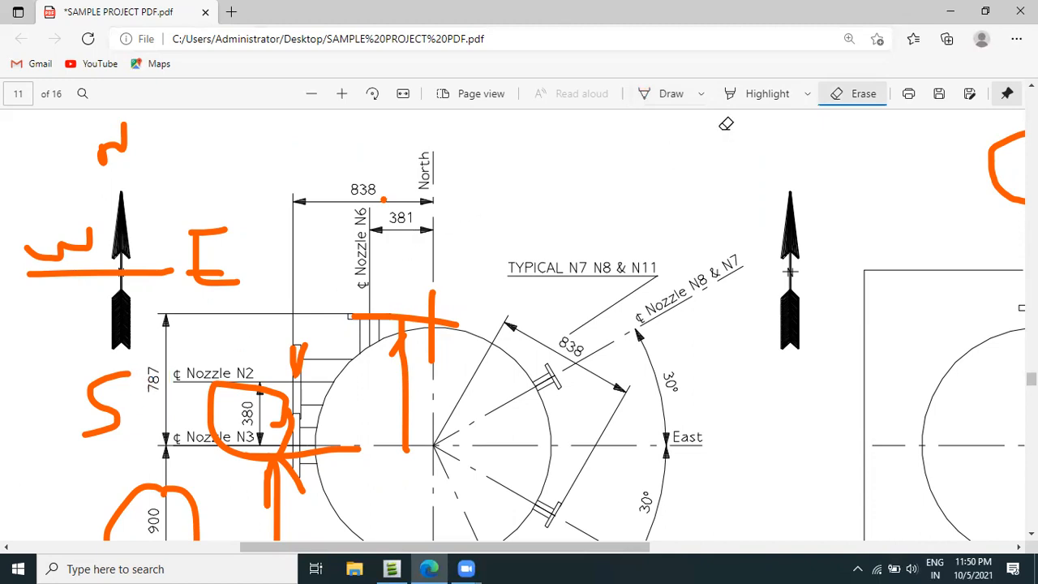
pyautogui.click(672, 95)
pyautogui.moveTo(140, 361)
pyautogui.mouseDown()
pyautogui.moveTo(151, 408)
pyautogui.moveTo(177, 363)
pyautogui.moveTo(141, 361)
pyautogui.mouseUp()
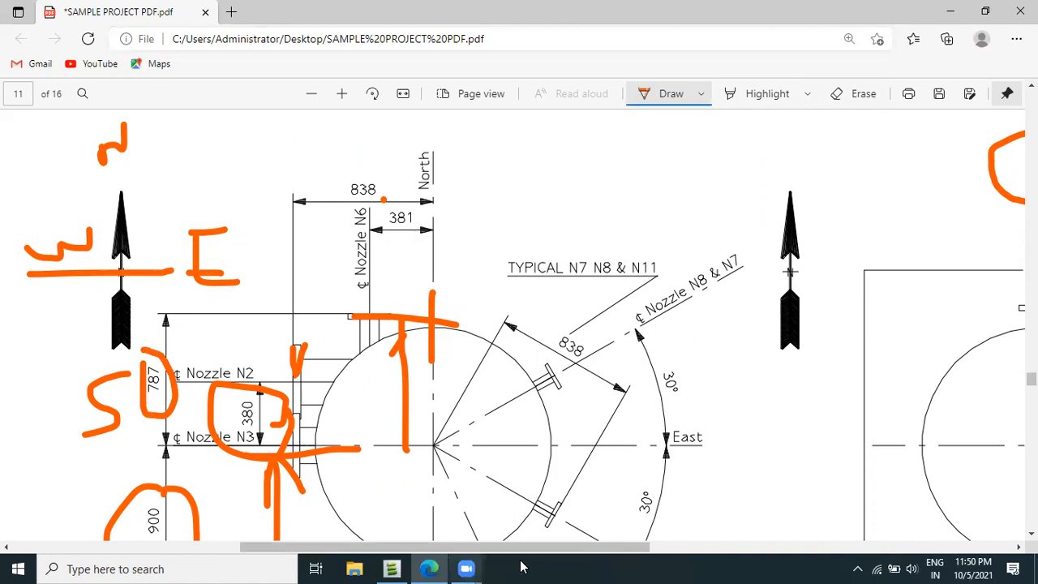
# Switch back to AVEVA Everything3D, set the height of new nozzle 0N6 to 787mm and create it.
pyautogui.click(392, 568)
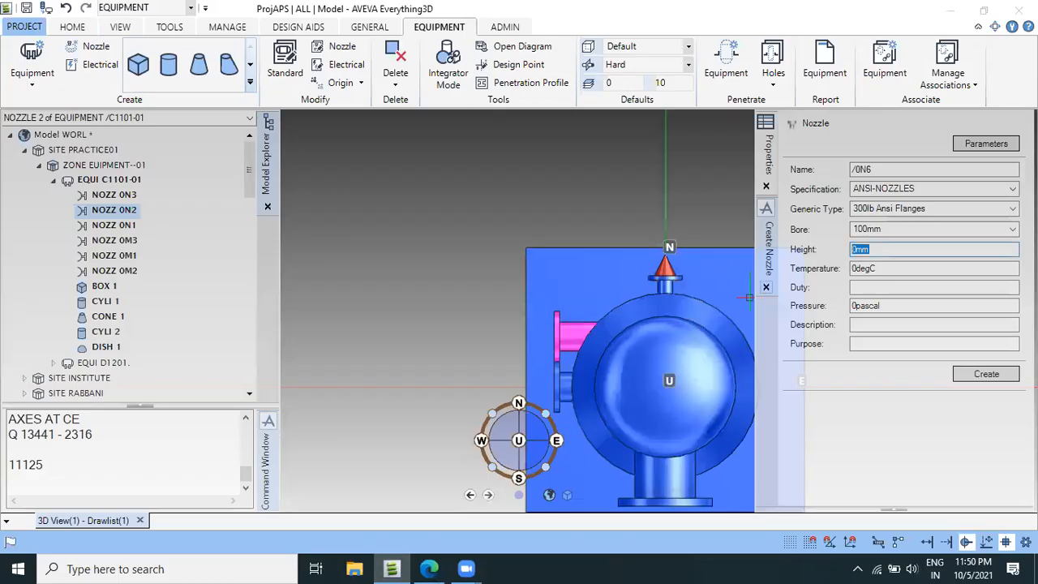
pyautogui.write('787')
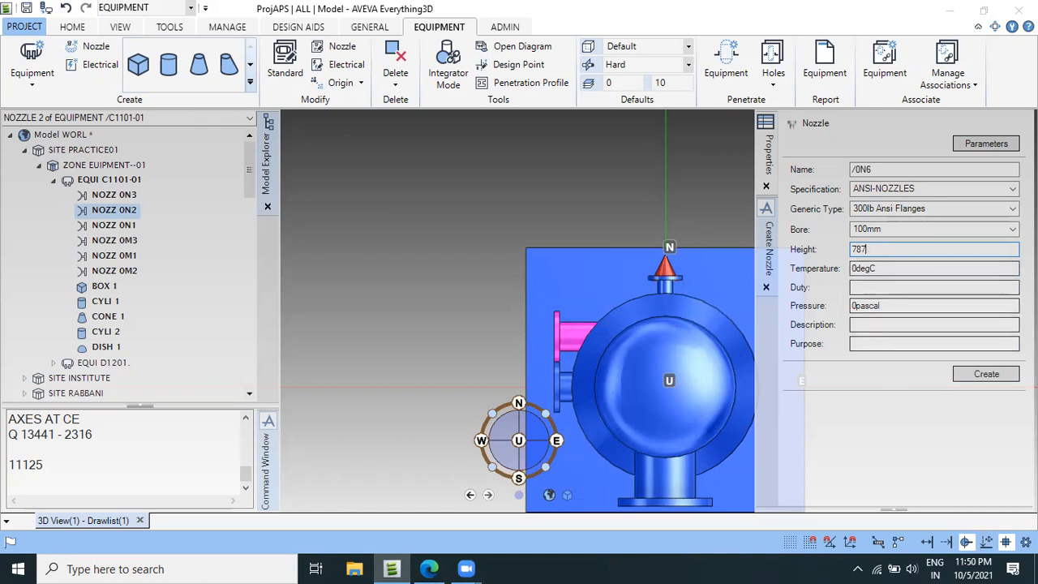
pyautogui.click(1002, 374)
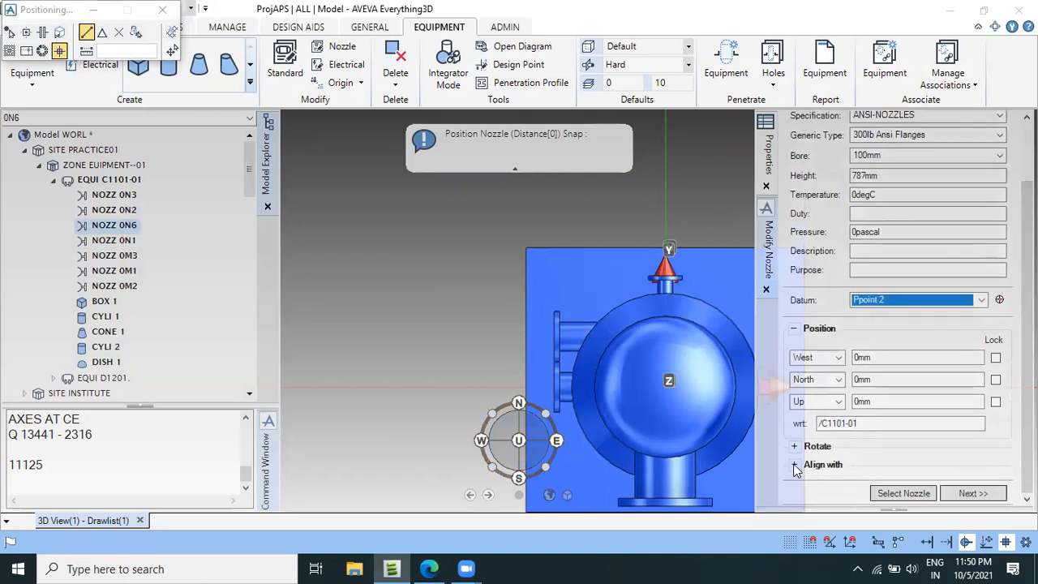
# Align nozzle 0N6 with direction N and set its North position to 787mm.
pyautogui.click(797, 466)
pyautogui.moveTo(843, 484); pyautogui.dragTo(824, 485)
pyautogui.write('N')
pyautogui.press('Tab')
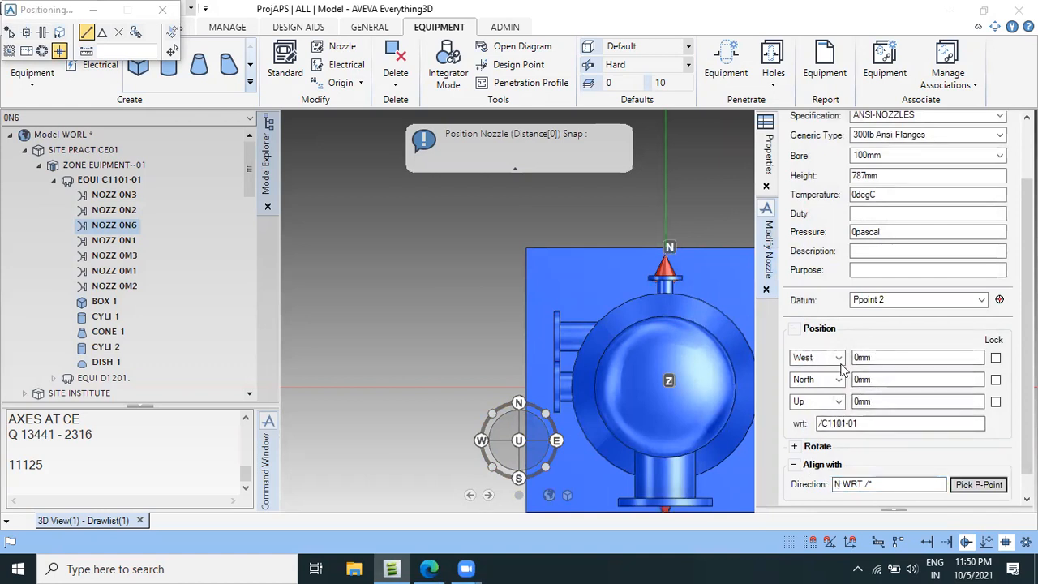
pyautogui.moveTo(904, 383); pyautogui.dragTo(841, 394)
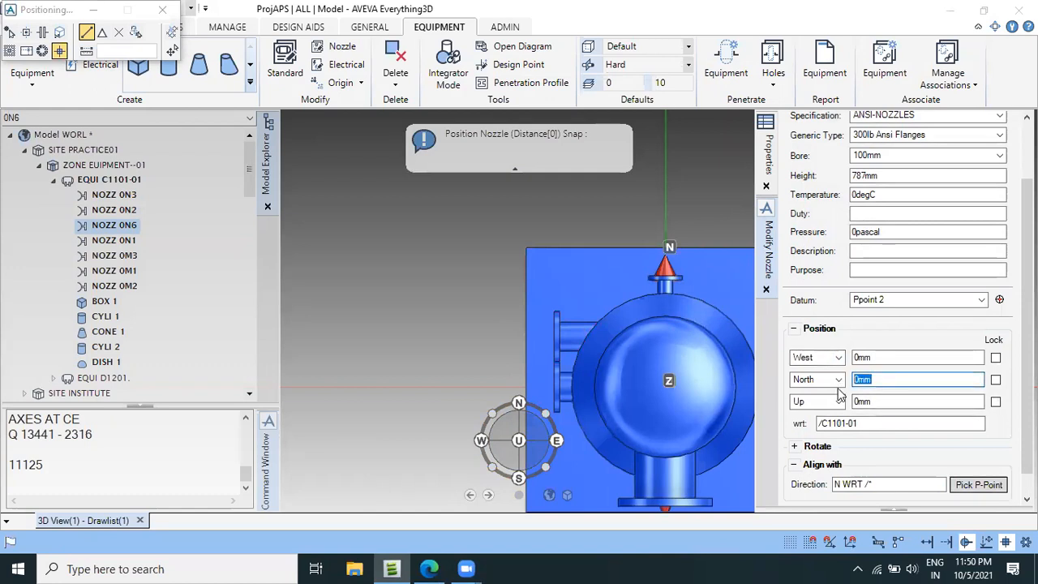
pyautogui.write('787')
pyautogui.press('Return')
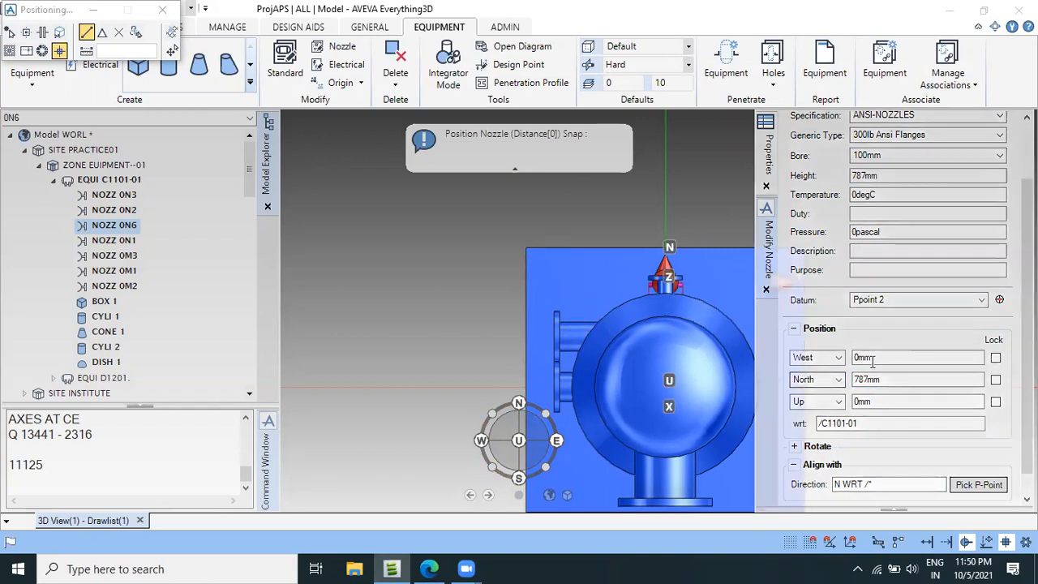
# Check nozzle N6's west offset in the Edge drawing and set nozzle 0N6's West position to 381mm in AVEVA Everything3D.
pyautogui.click(431, 569)
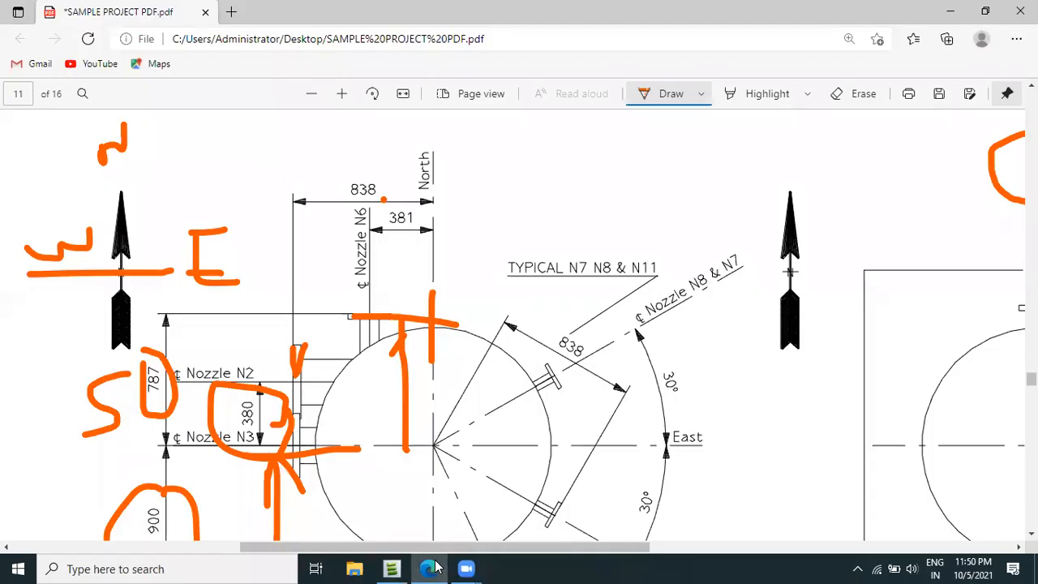
pyautogui.click(394, 569)
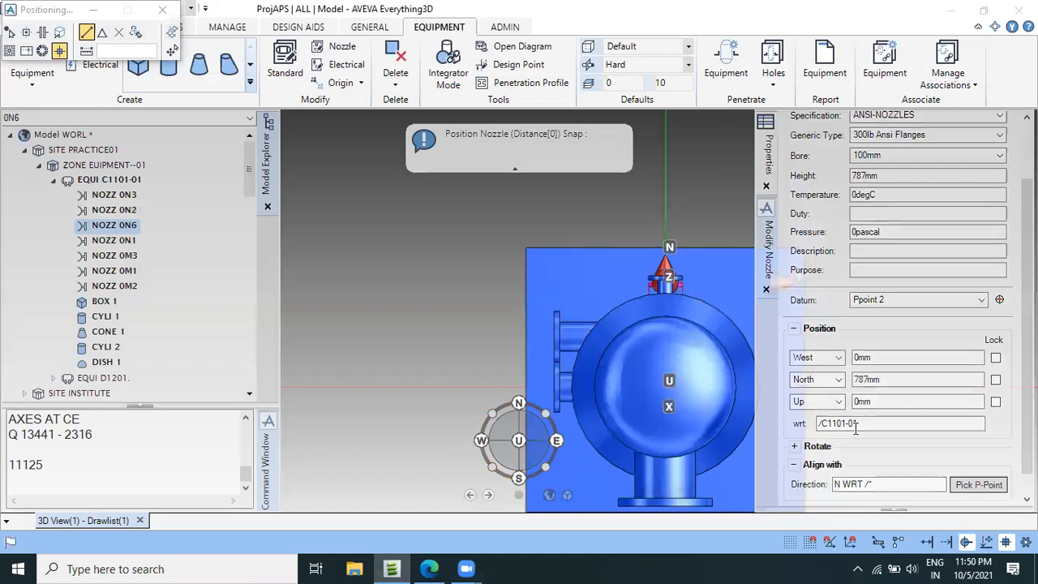
pyautogui.doubleClick(880, 357)
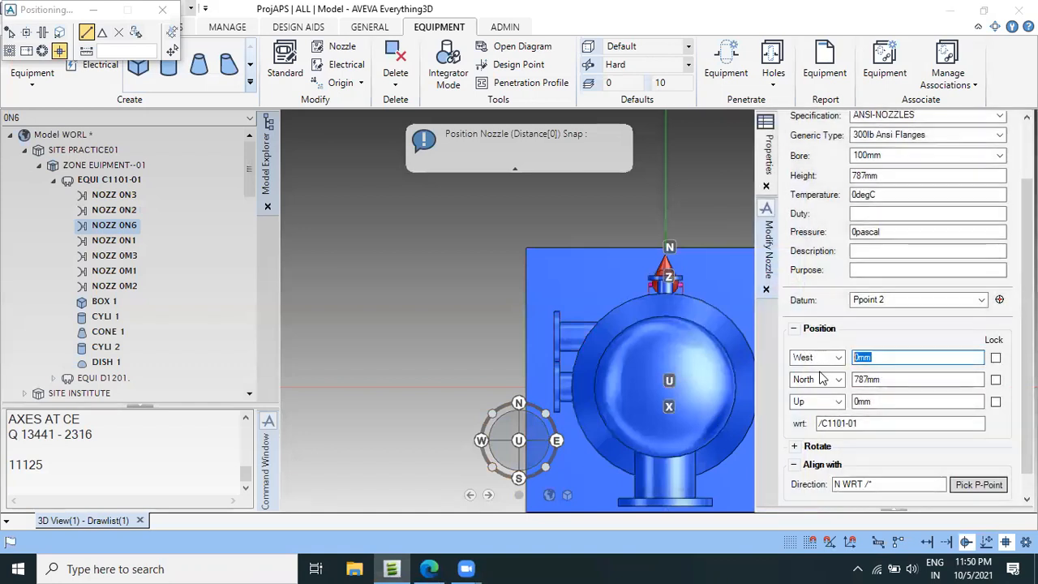
pyautogui.write('381')
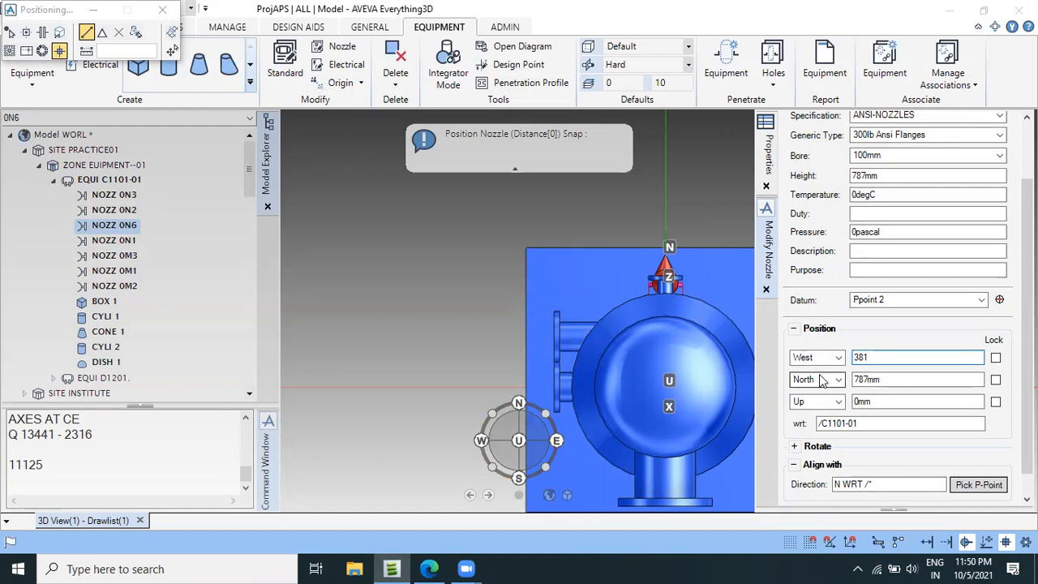
pyautogui.press('Return')
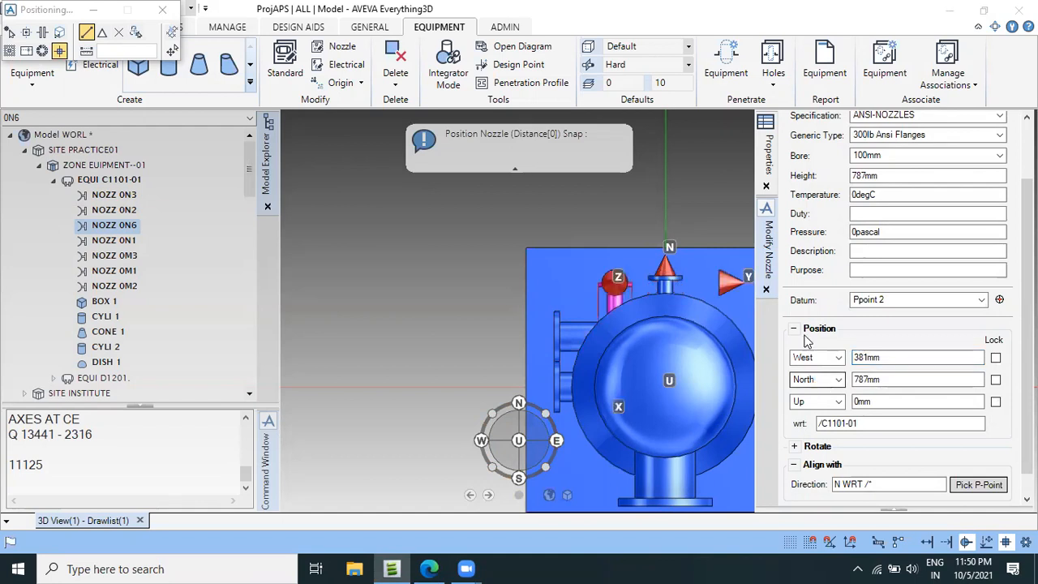
# Finish positioning nozzle 0N6, proceed to a new nozzle definition and inspect the placed nozzle in the plan view.
pyautogui.scroll(-1, 891, 454)
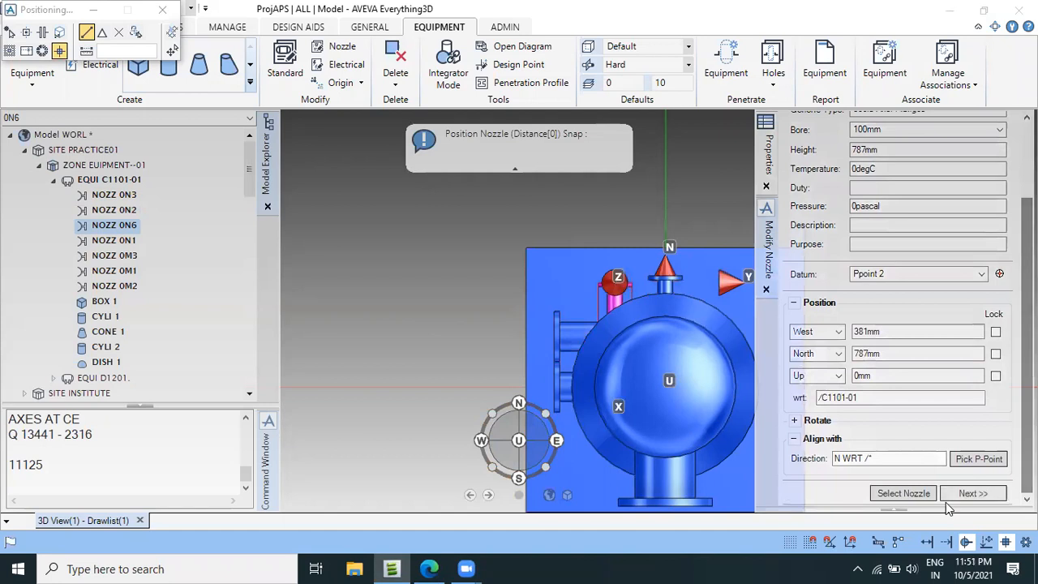
pyautogui.click(969, 493)
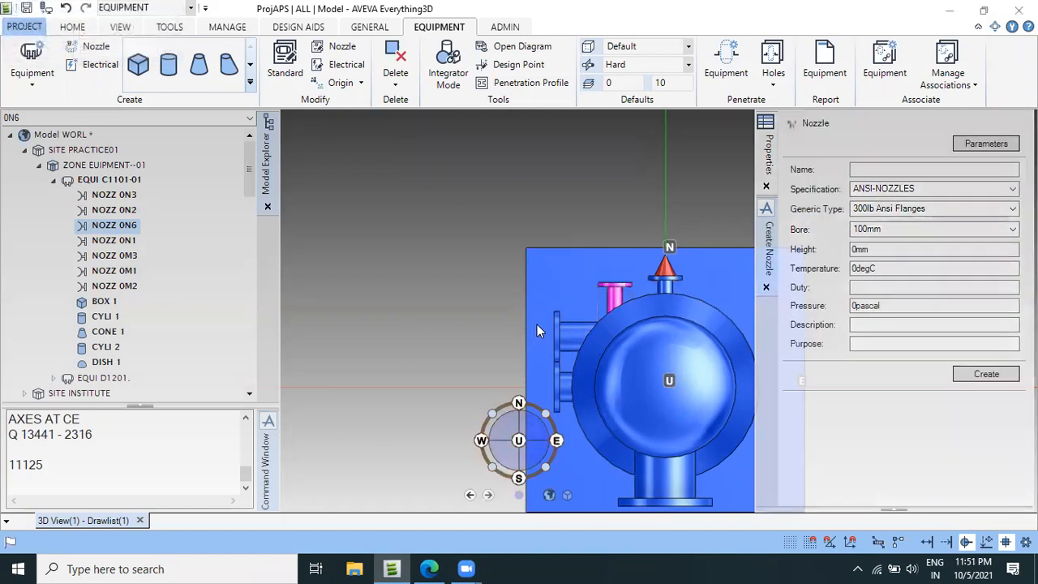
pyautogui.scroll(-9, 538, 326)
pyautogui.scroll(3, 596, 336)
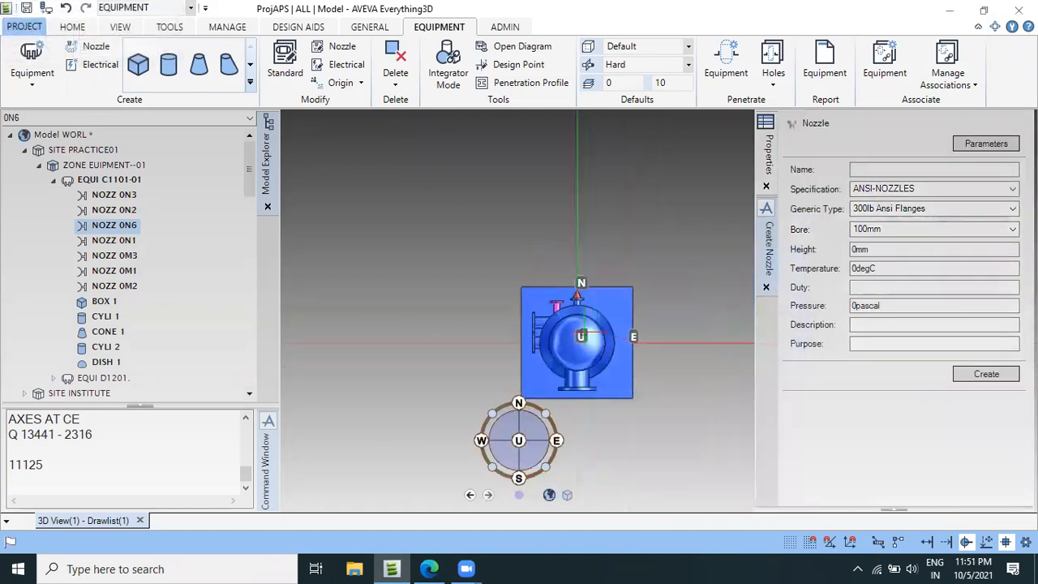
pyautogui.scroll(5, 568, 324)
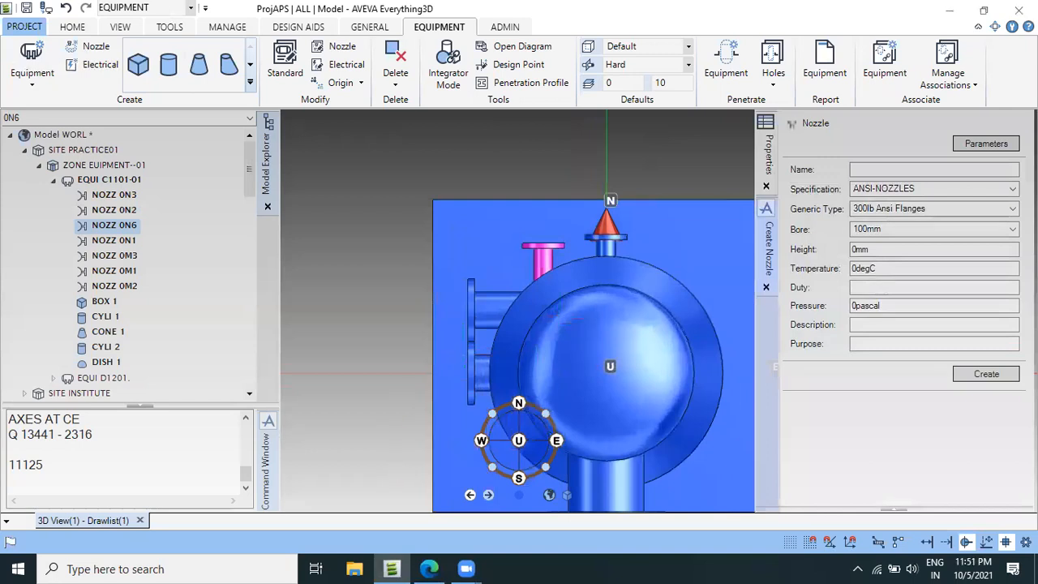
# Switch to the vessel drawing PDF in Edge and mark the East axis between nozzles N7/N8 and N9/N10 with the pen.
pyautogui.click(428, 568)
pyautogui.scroll(-3, 506, 443)
pyautogui.scroll(2, 645, 366)
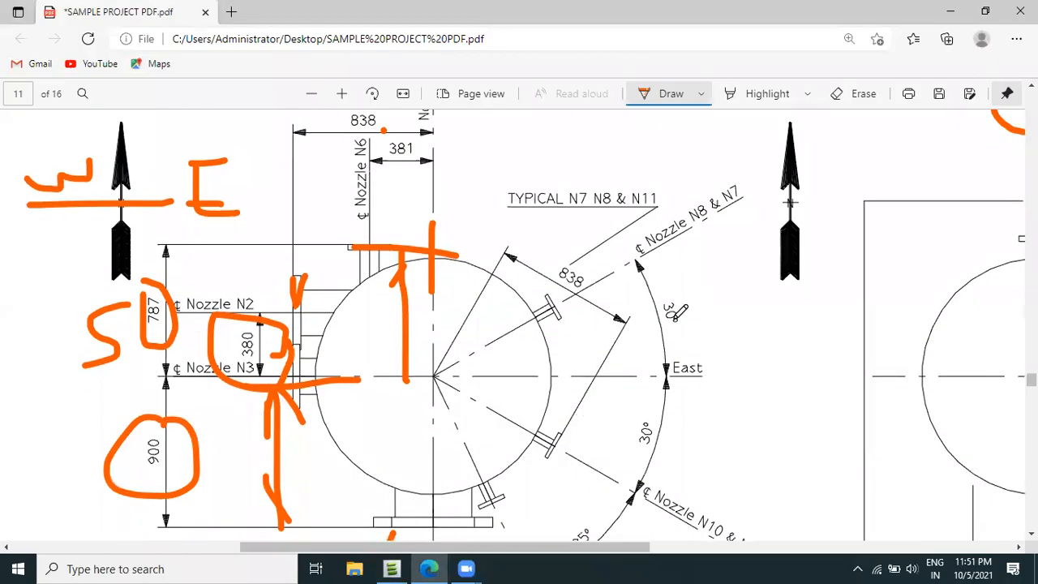
pyautogui.scroll(1, 698, 264)
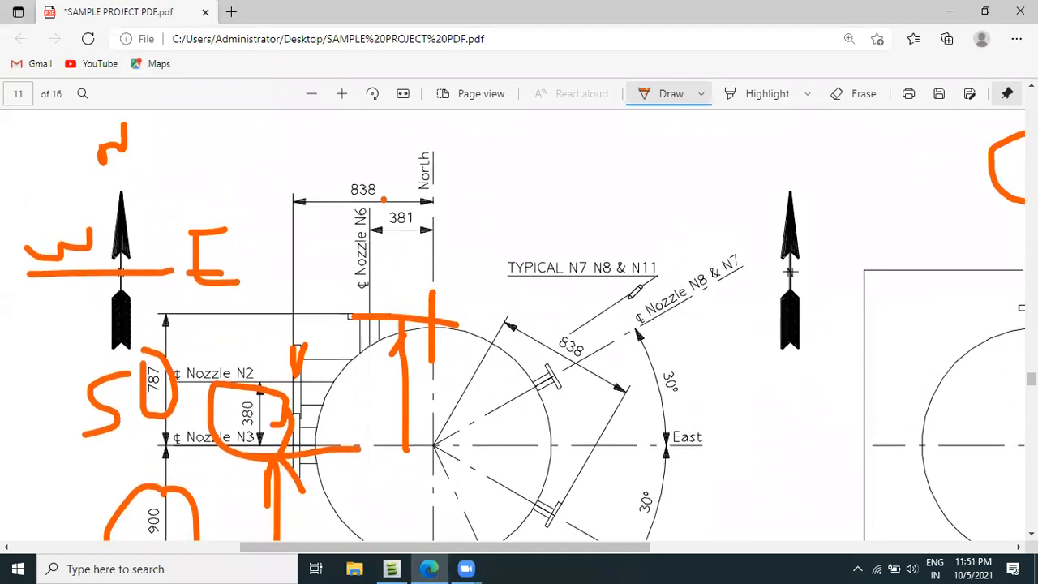
pyautogui.scroll(-2, 635, 292)
pyautogui.scroll(-1, 554, 300)
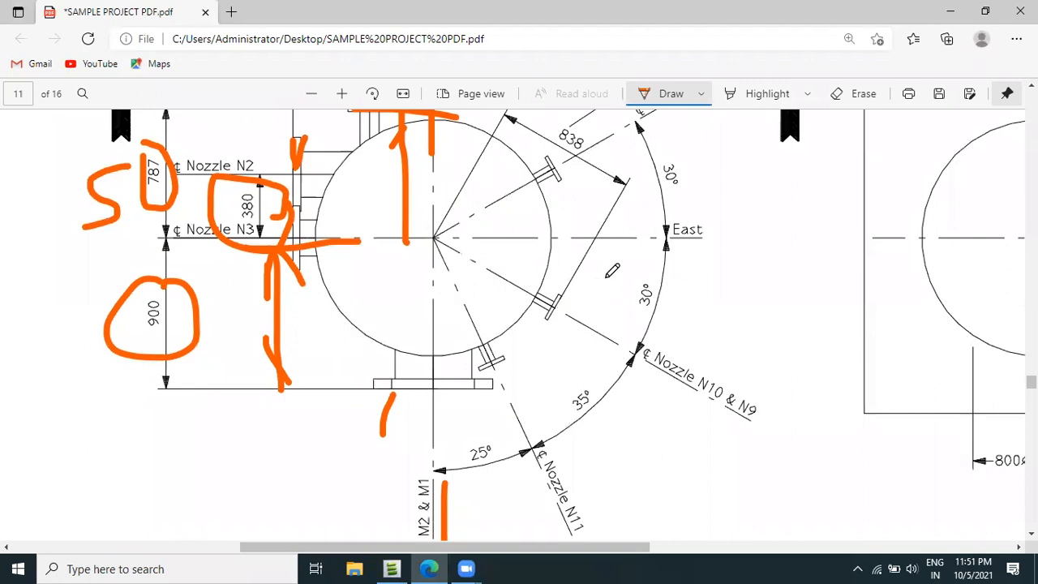
pyautogui.scroll(2, 681, 233)
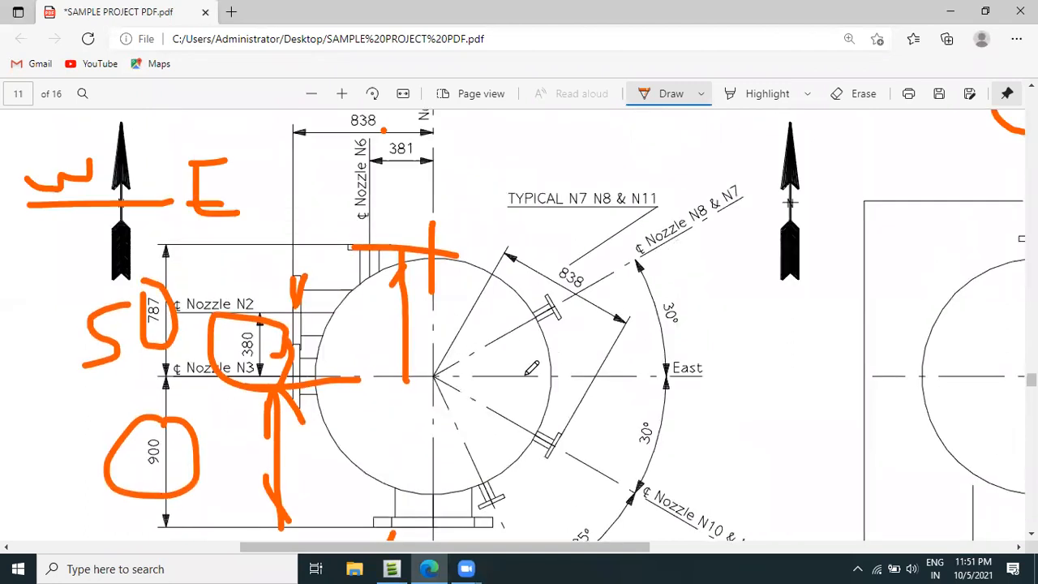
pyautogui.moveTo(530, 378); pyautogui.dragTo(623, 365)
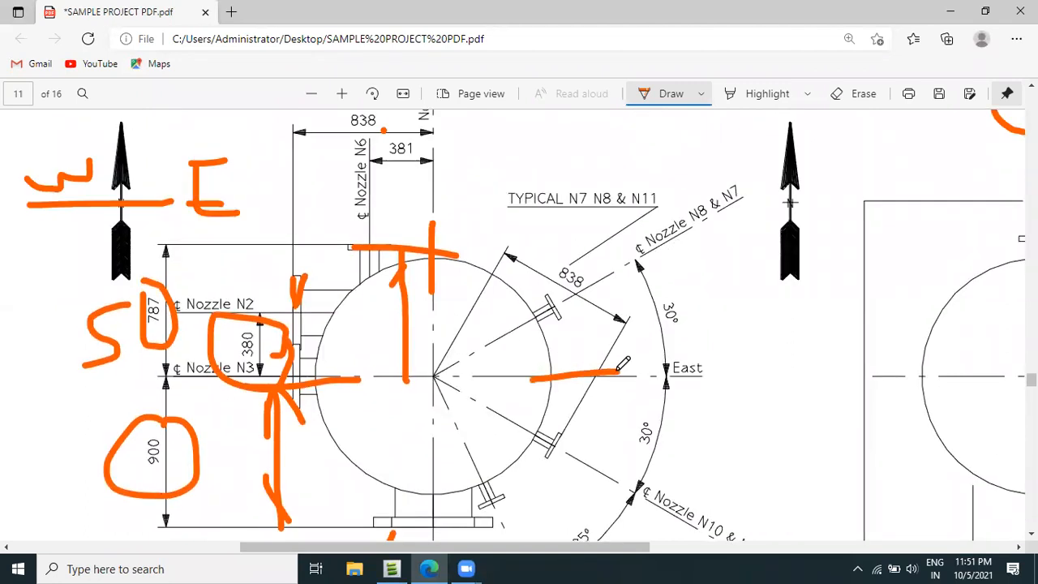
# Circle nozzle N8's 4144 dimension in the elevation view of the vessel drawing with the pen.
pyautogui.scroll(1, 659, 367)
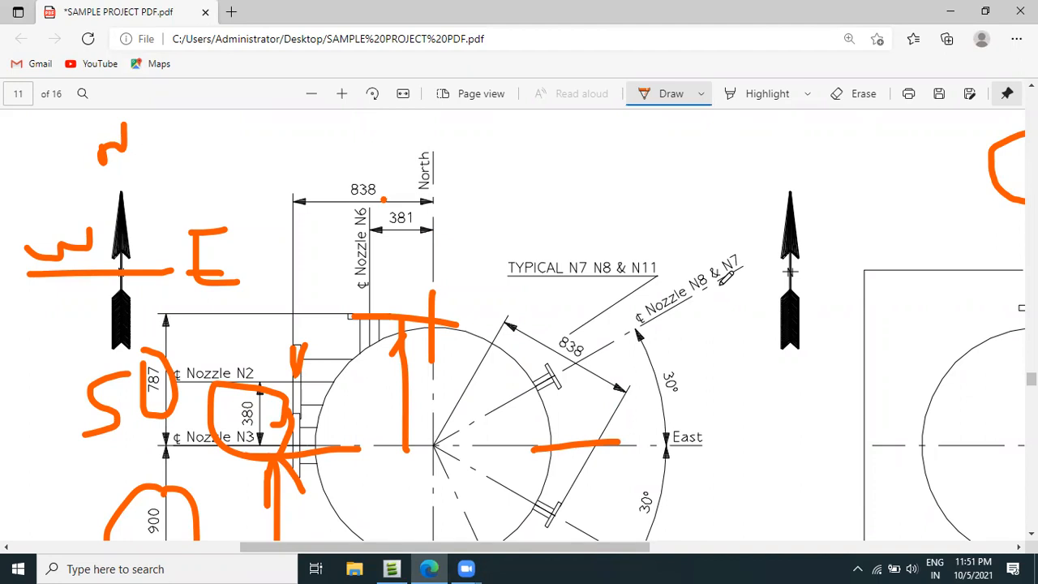
pyautogui.scroll(10, 712, 327)
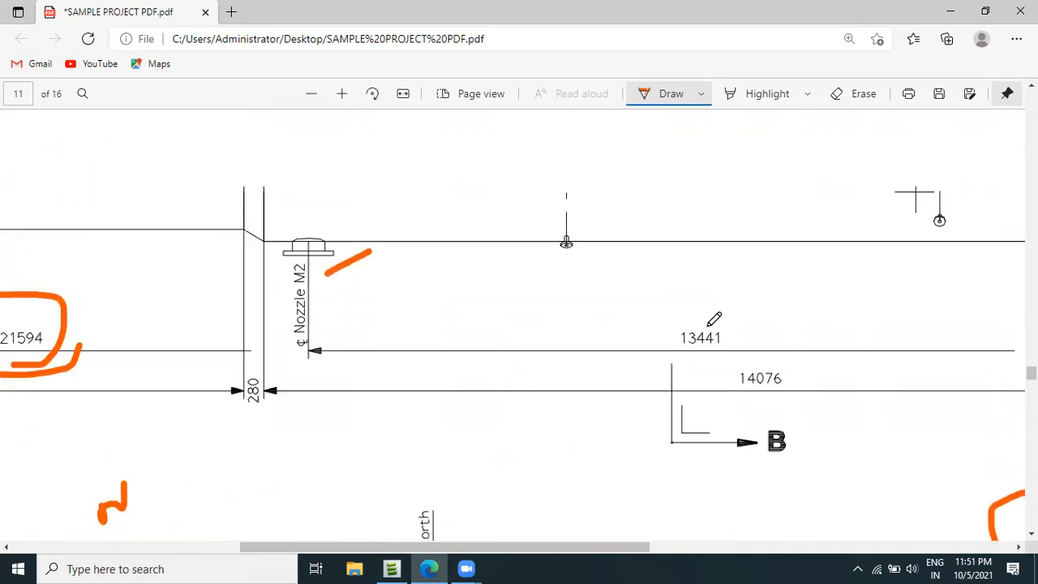
pyautogui.keyDown('ctrl'); pyautogui.scroll(-2, 592, 325); pyautogui.keyUp('ctrl')
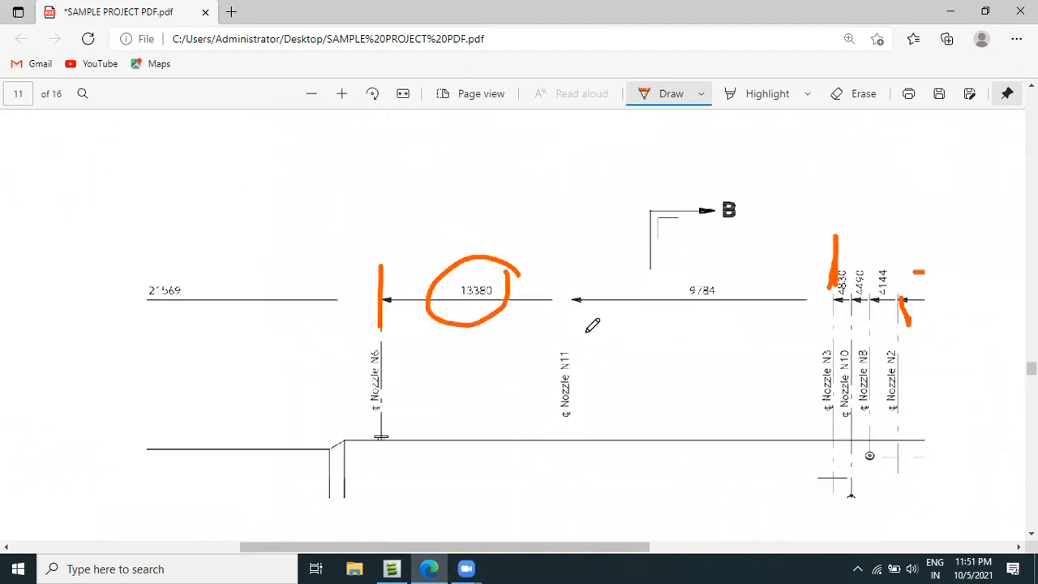
pyautogui.scroll(2, 883, 364)
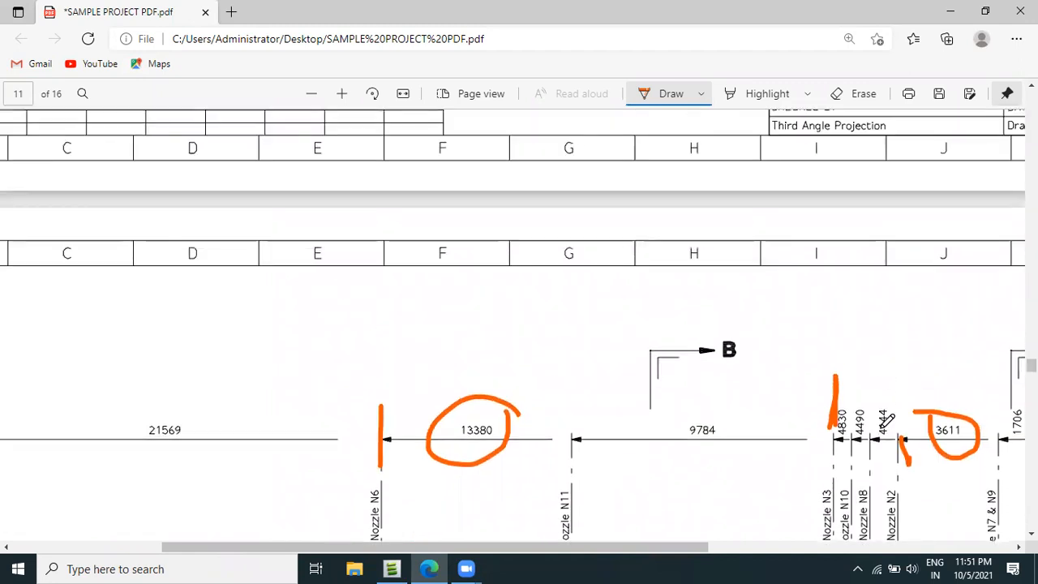
pyautogui.scroll(-2, 885, 349)
pyautogui.moveTo(889, 309)
pyautogui.mouseDown()
pyautogui.moveTo(905, 276)
pyautogui.moveTo(884, 248)
pyautogui.moveTo(873, 302)
pyautogui.moveTo(901, 301)
pyautogui.mouseUp()
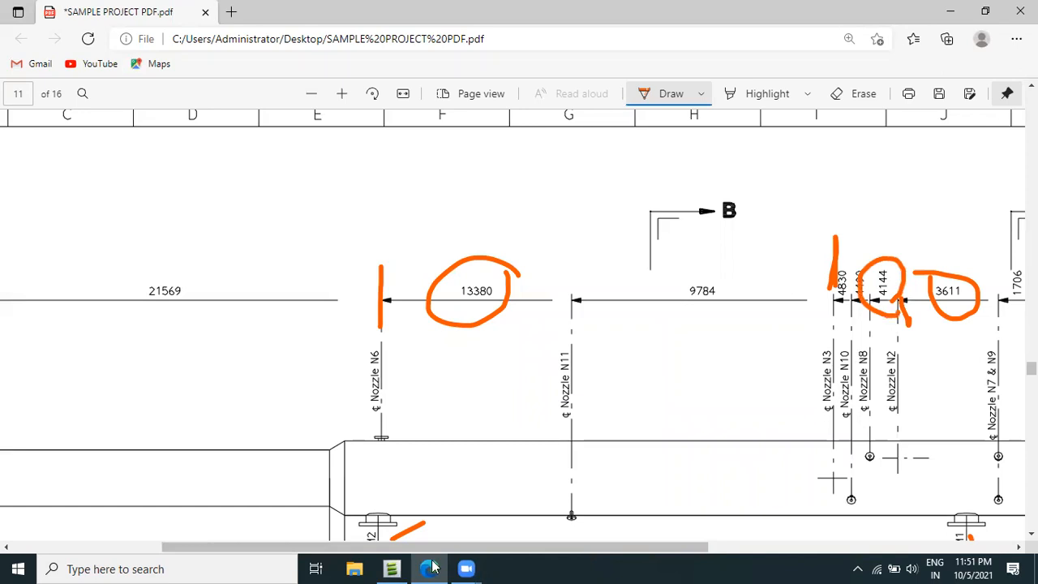
pyautogui.scroll(-8, 616, 452)
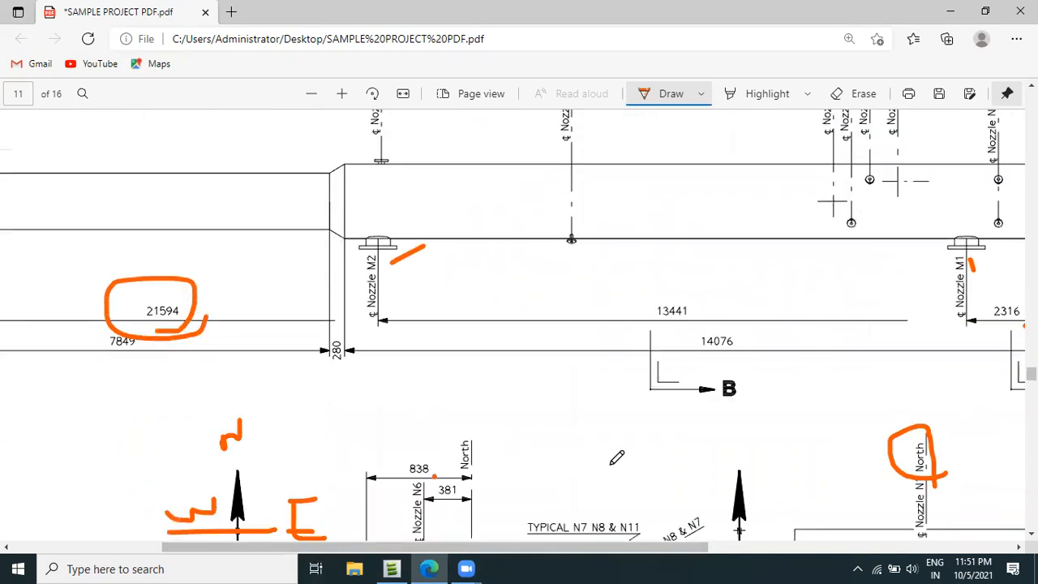
# Mark the size of 50 for nozzles N7 & N8 in the nozzle specification table with the pen and recheck N8 in the elevation view.
pyautogui.keyDown('ctrl'); pyautogui.scroll(-3, 540, 454); pyautogui.keyUp('ctrl')
pyautogui.keyDown('ctrl'); pyautogui.scroll(3, 903, 384); pyautogui.keyUp('ctrl')
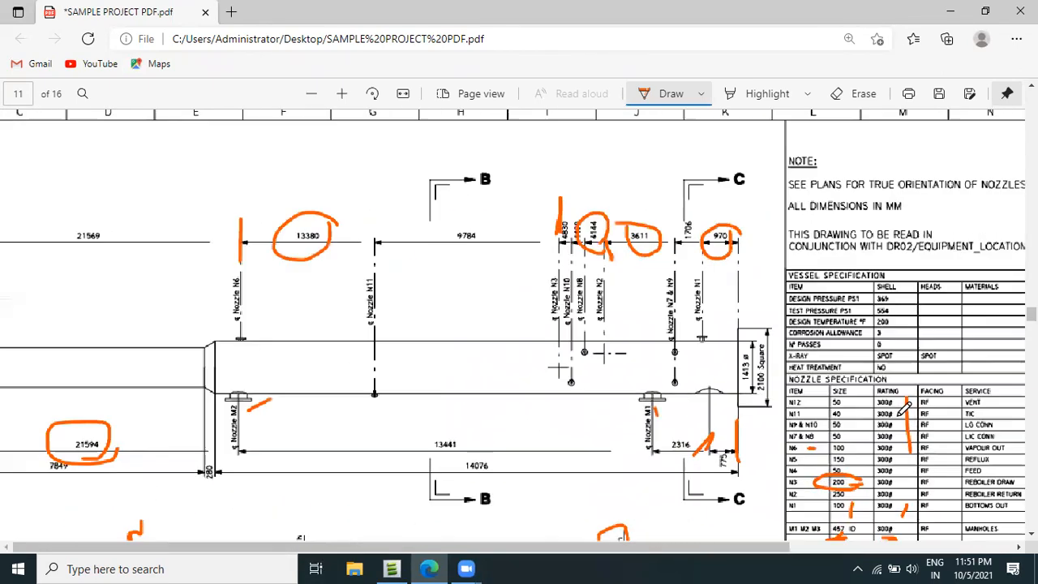
pyautogui.keyDown('ctrl'); pyautogui.scroll(2, 859, 415); pyautogui.keyUp('ctrl')
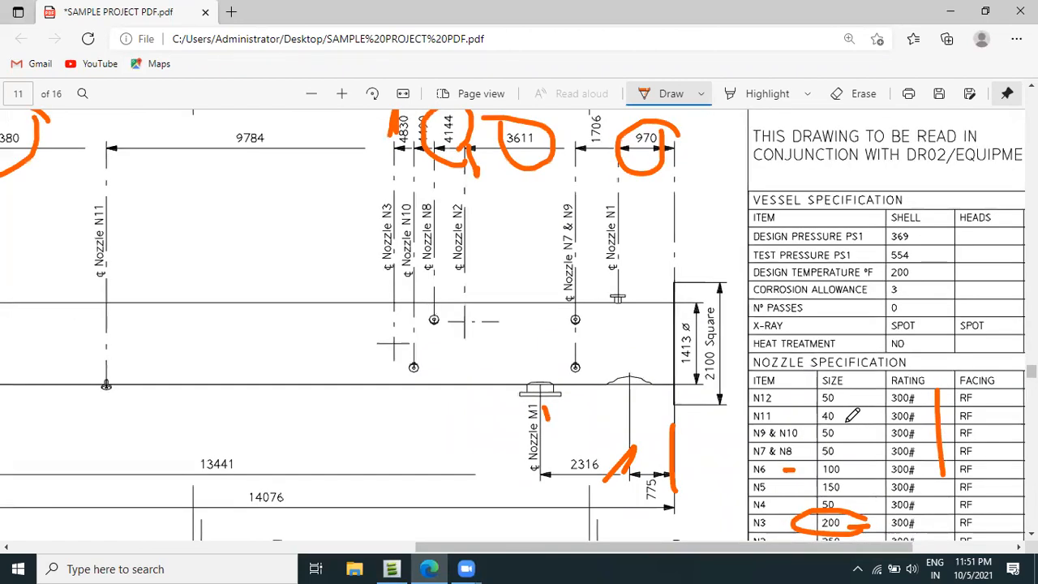
pyautogui.scroll(-2, 852, 415)
pyautogui.moveTo(847, 379); pyautogui.dragTo(843, 364)
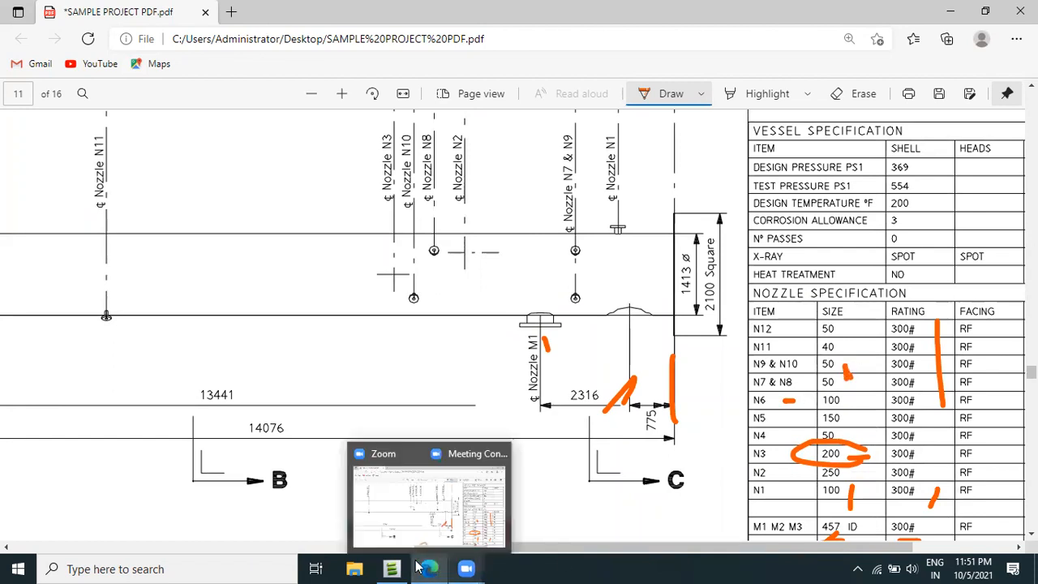
pyautogui.moveTo(391, 569)
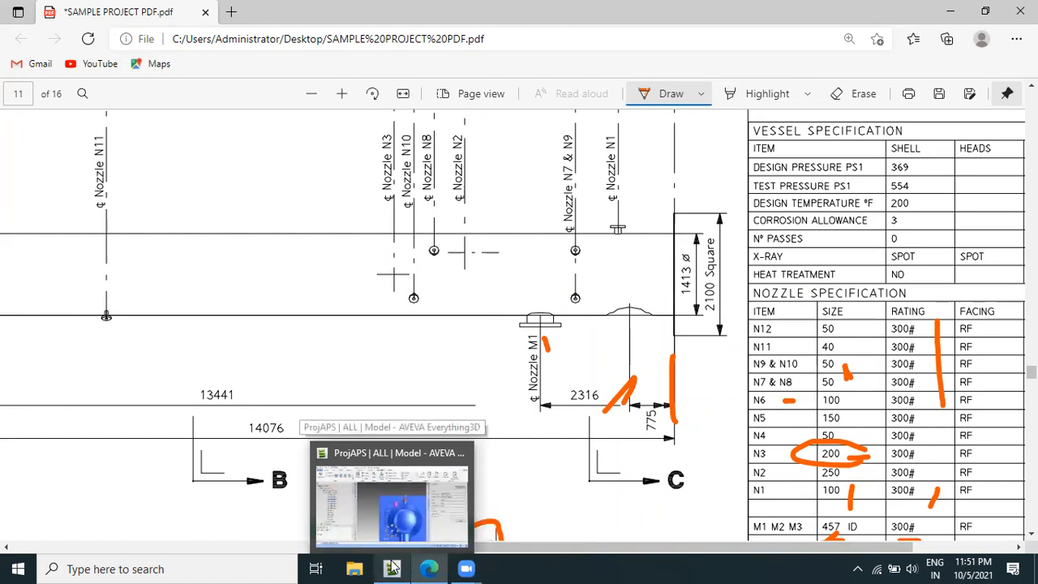
pyautogui.scroll(3, 470, 332)
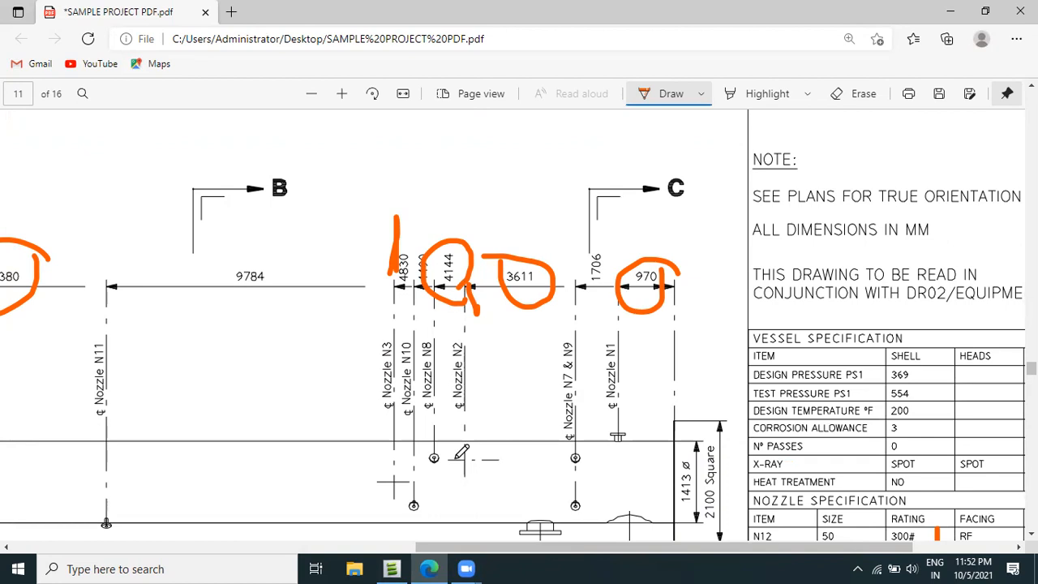
# Switch to AVEVA Everything3D and define a new nozzle named 0N8 under equipment C1101-01 with a 50mm bore.
pyautogui.click(391, 568)
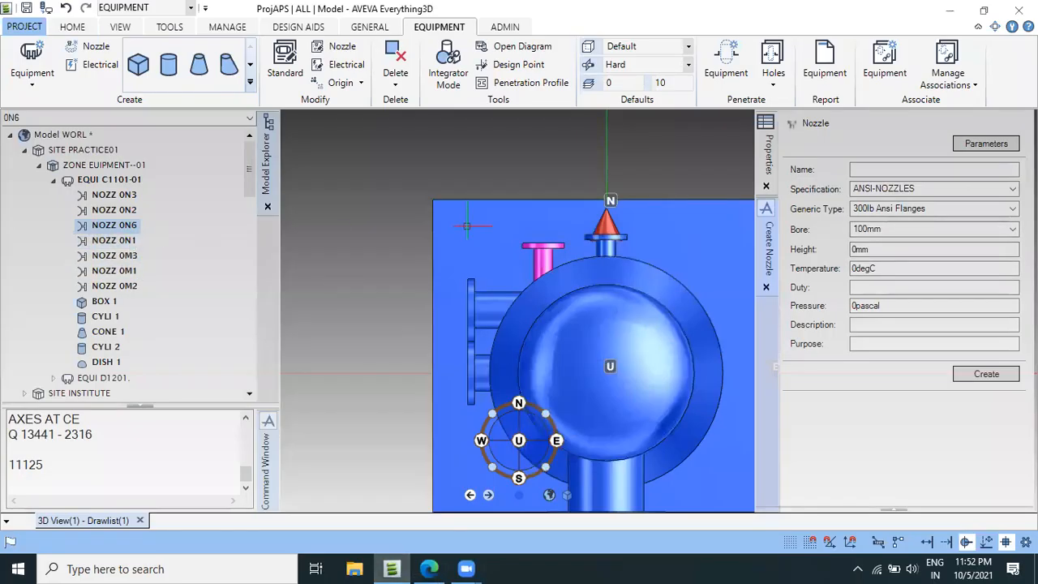
pyautogui.click(114, 180)
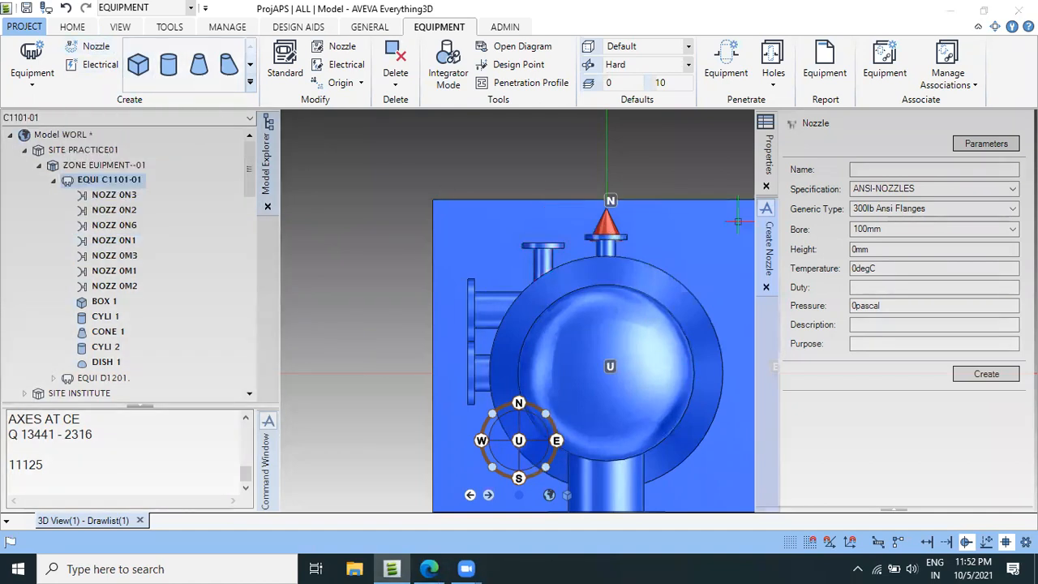
pyautogui.click(927, 170)
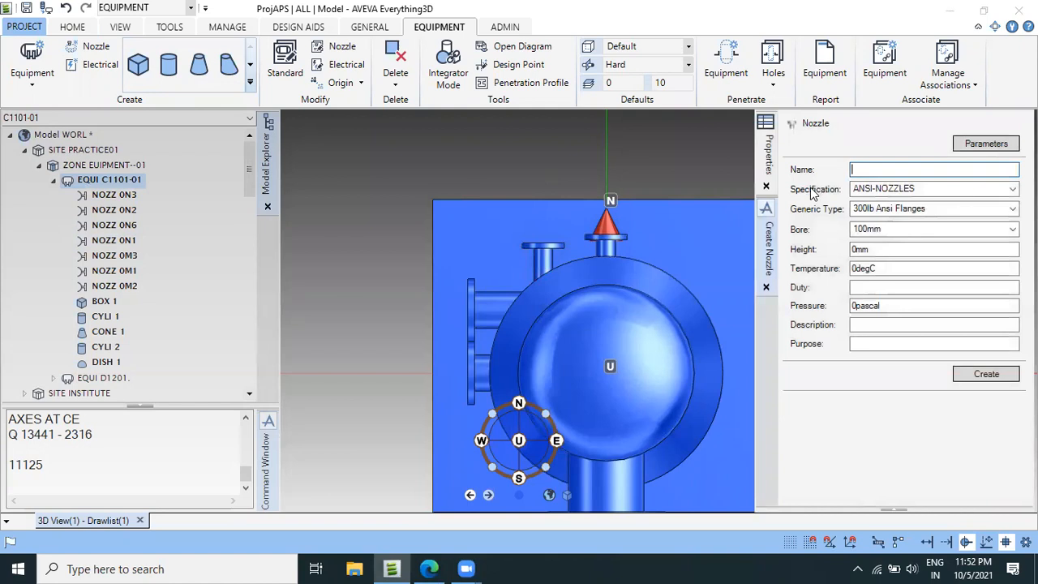
pyautogui.write('0N8')
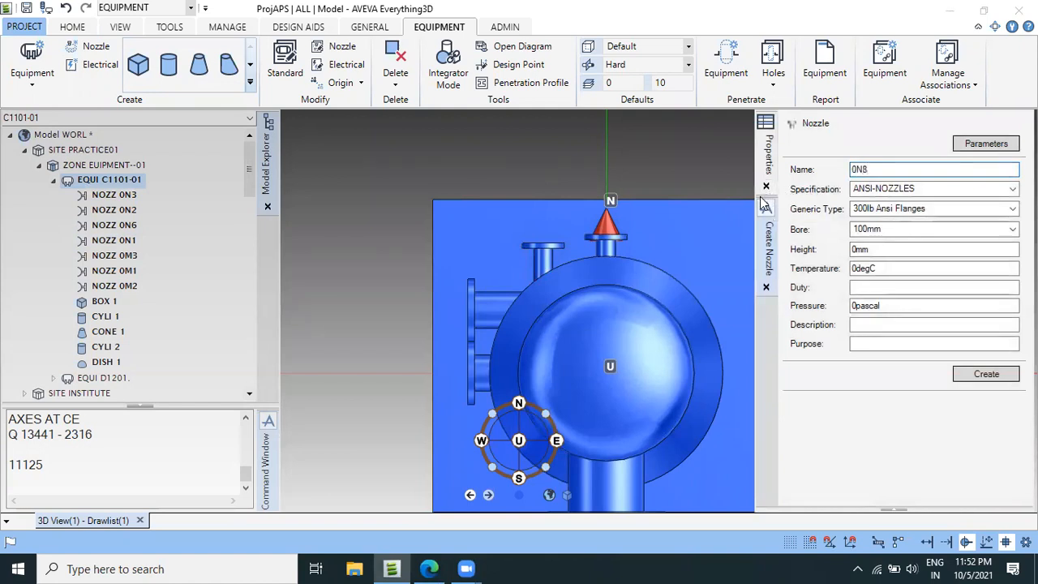
pyautogui.press('Tab')
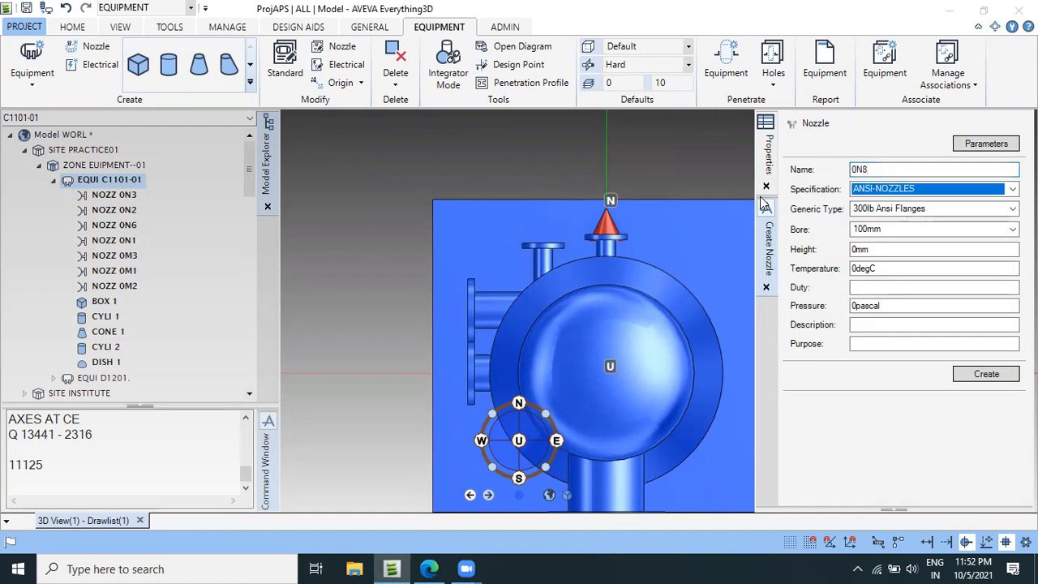
pyautogui.click(907, 228)
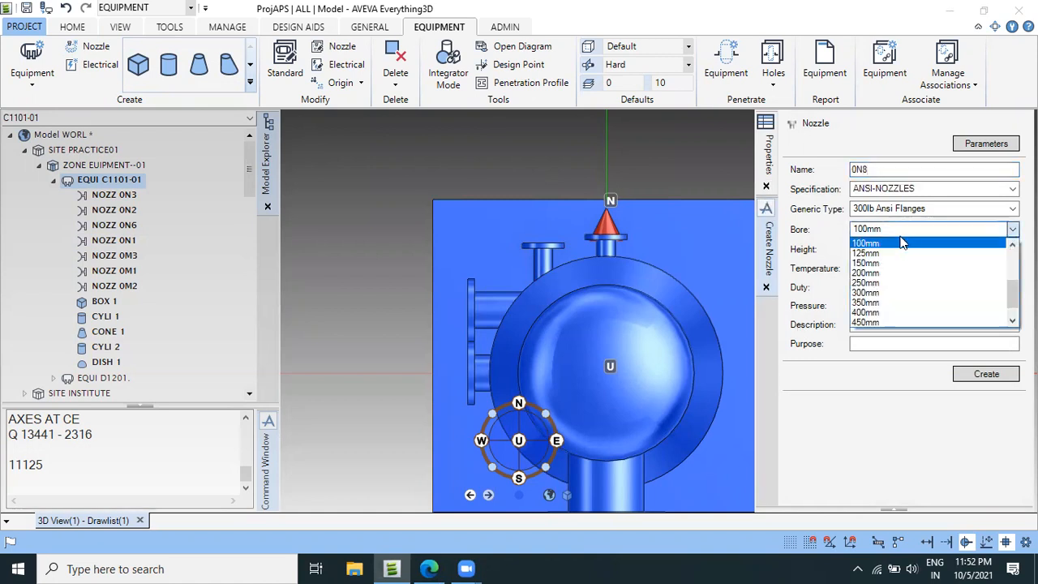
pyautogui.scroll(2, 888, 289)
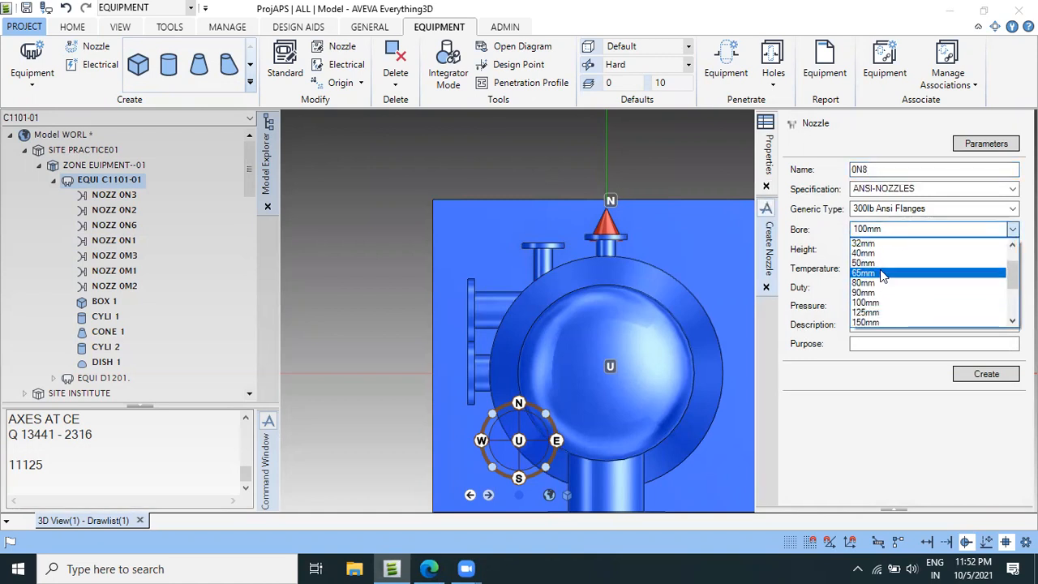
pyautogui.click(885, 272)
pyautogui.doubleClick(921, 254)
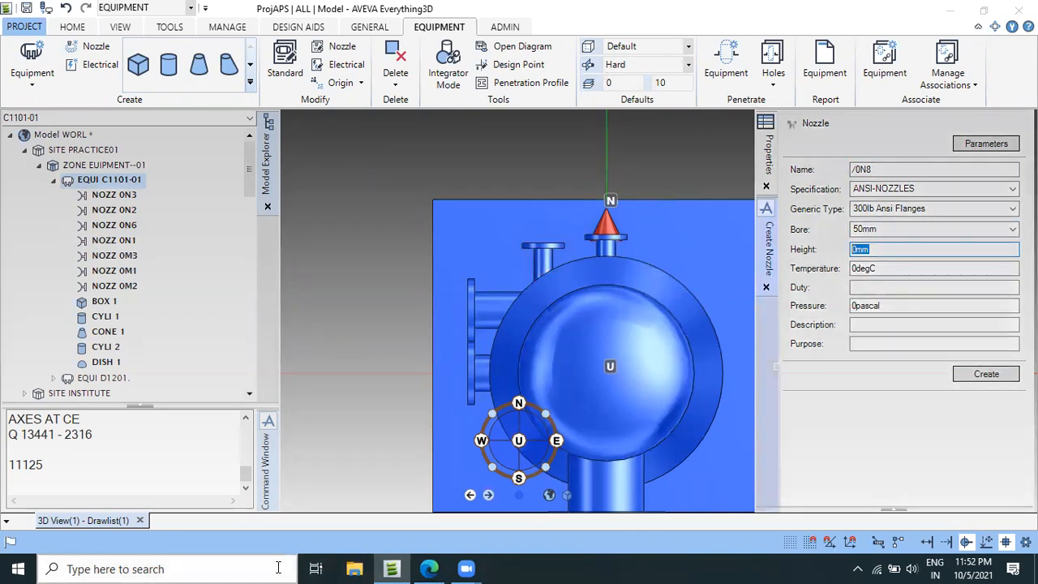
# Switch to the vessel drawing PDF in Edge and mark the typical N7, N8 and N11 838 dimension in Plan on Section B-B with the pen.
pyautogui.click(429, 568)
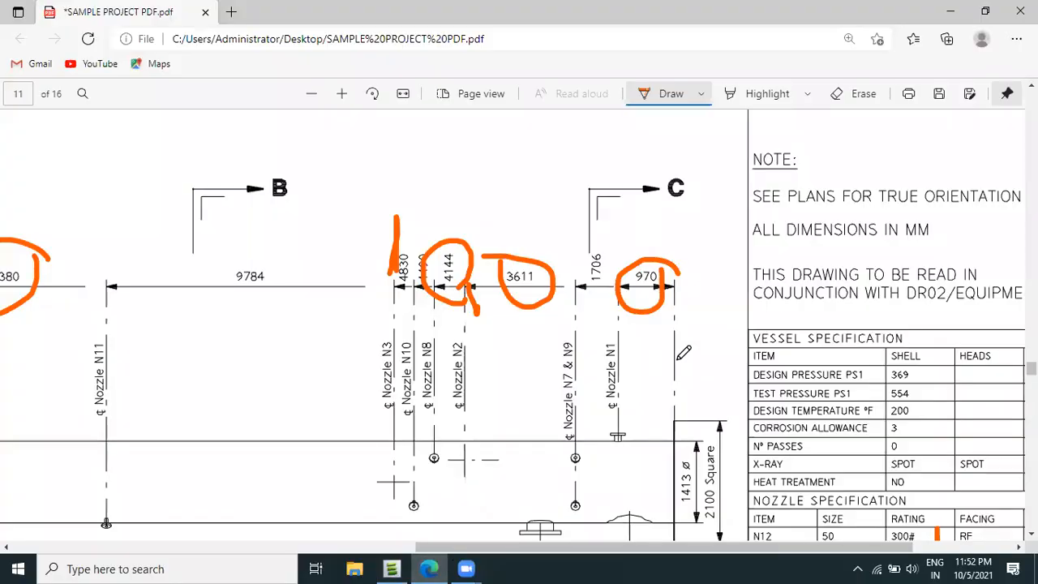
pyautogui.hscroll(3, 365, 371)
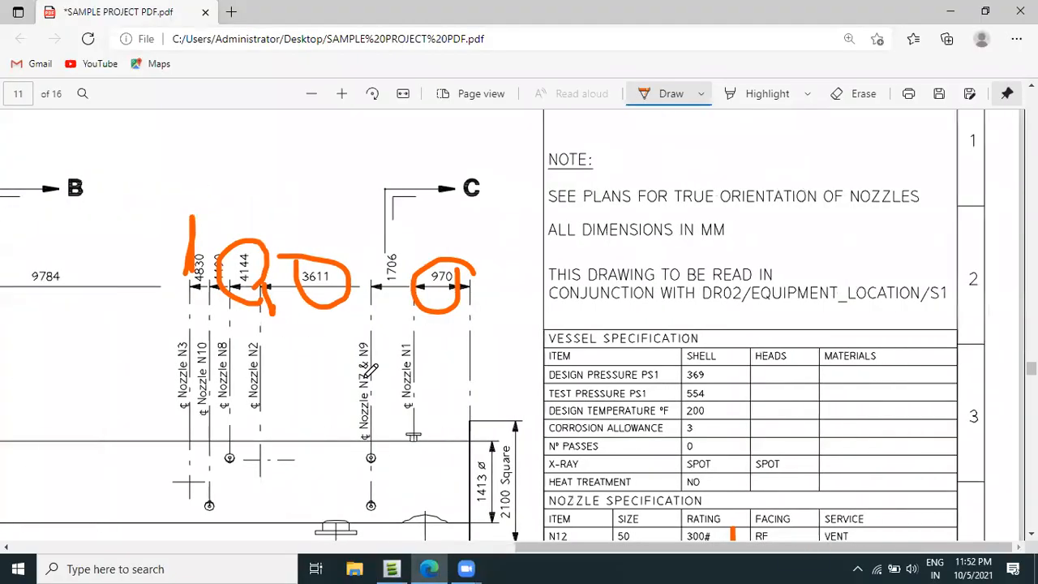
pyautogui.keyDown('ctrl'); pyautogui.scroll(-3, 365, 370); pyautogui.keyUp('ctrl')
pyautogui.scroll(-5, 370, 379)
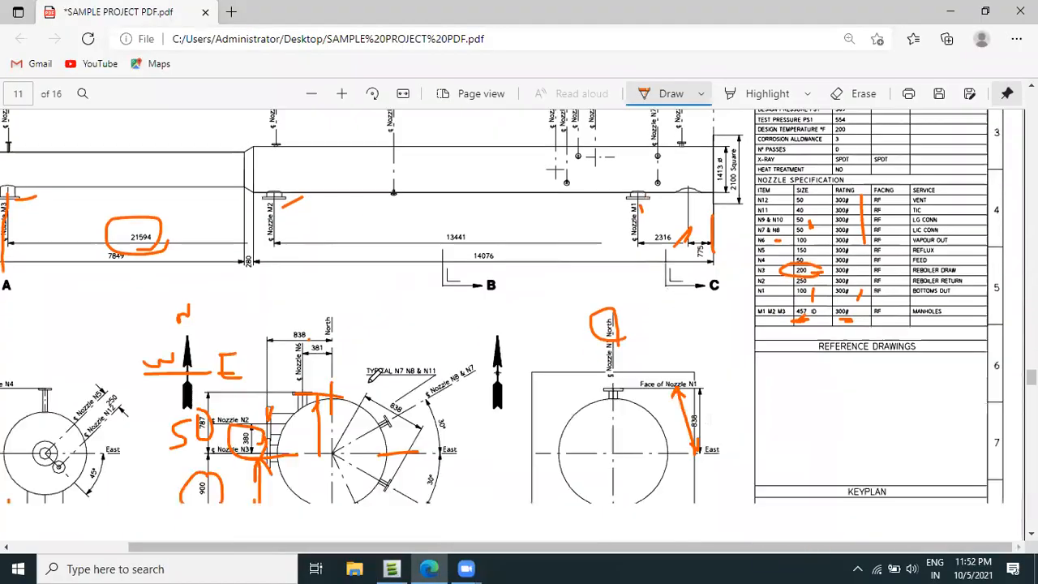
pyautogui.moveTo(390, 336); pyautogui.dragTo(405, 307)
pyautogui.moveTo(333, 307); pyautogui.dragTo(348, 280)
pyautogui.moveTo(398, 248)
pyautogui.mouseDown()
pyautogui.moveTo(378, 279)
pyautogui.moveTo(394, 236)
pyautogui.mouseUp()
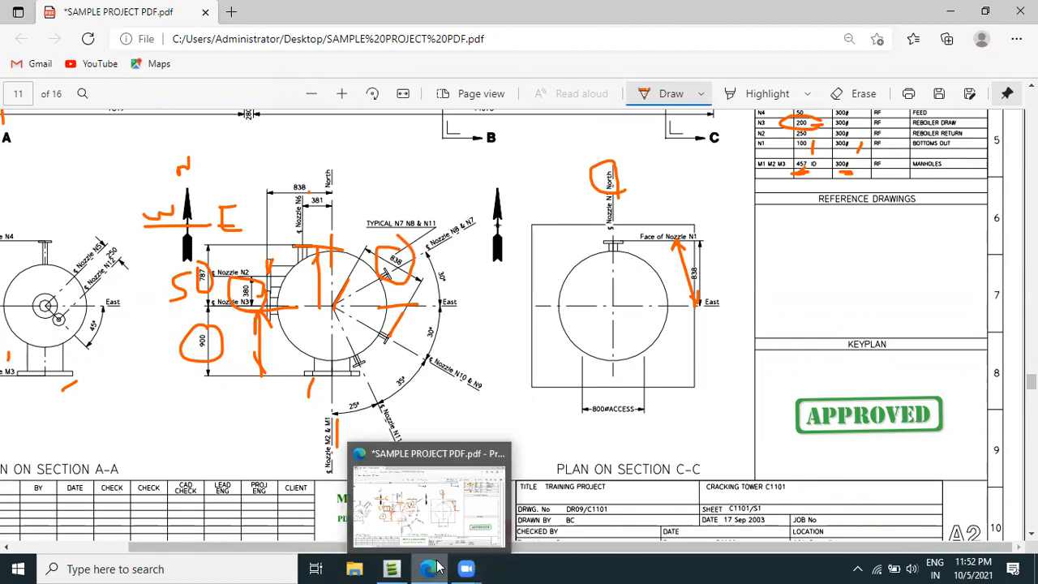
# Switch to AVEVA Everything3D, set nozzle 0N8's height to 838mm and create the nozzle.
pyautogui.click(391, 568)
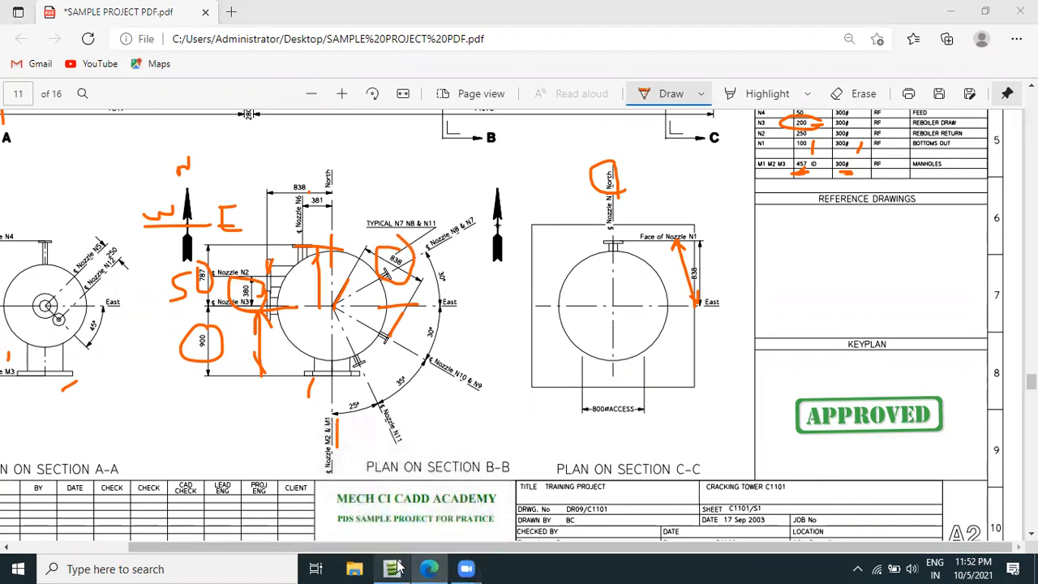
pyautogui.write('838')
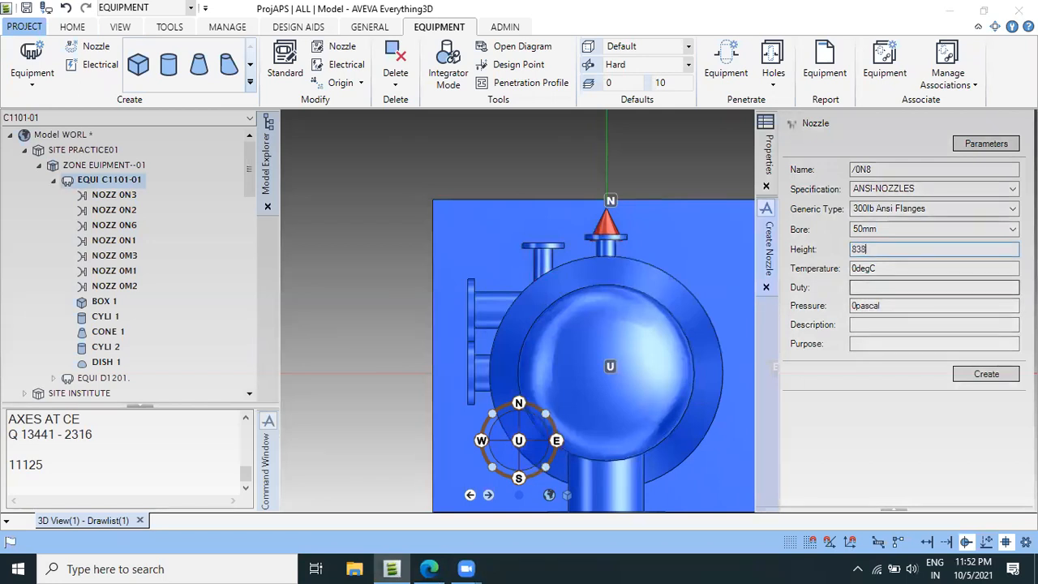
pyautogui.press('Tab')
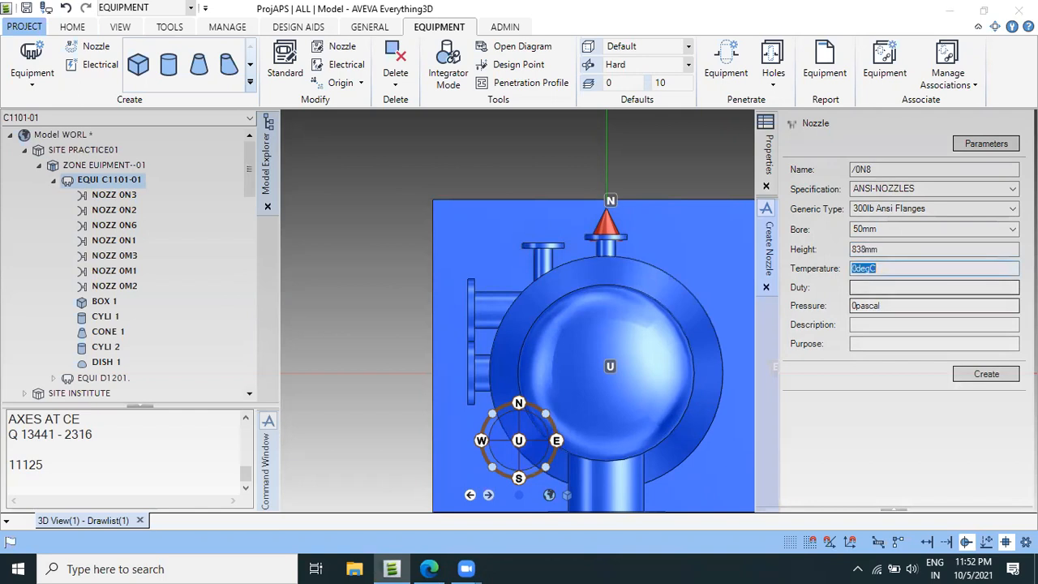
pyautogui.click(986, 374)
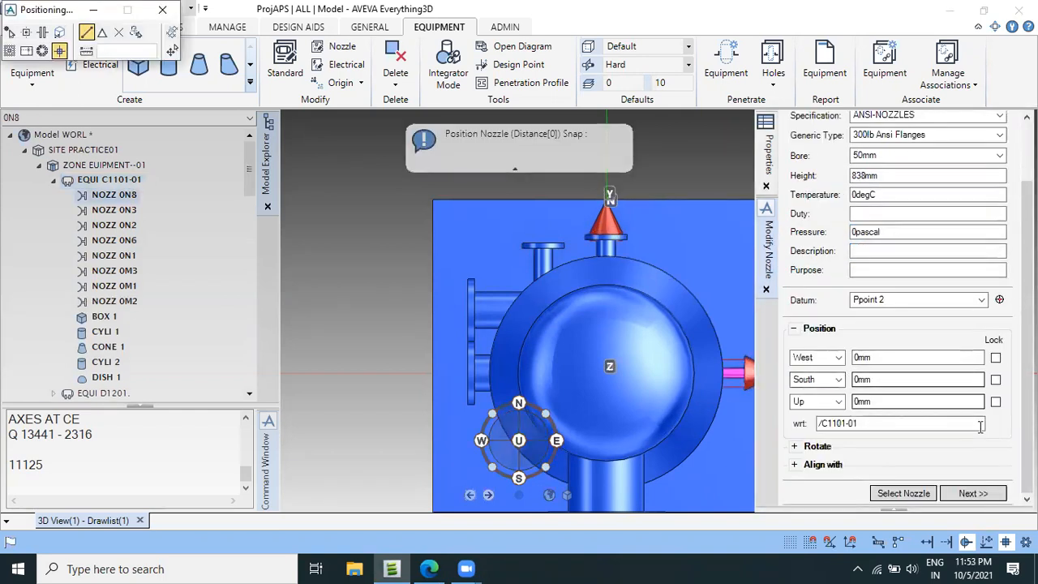
# Align nozzle 0N8 with the direction E WRT /*.
pyautogui.scroll(-1, 457, 373)
pyautogui.scroll(-3, 458, 368)
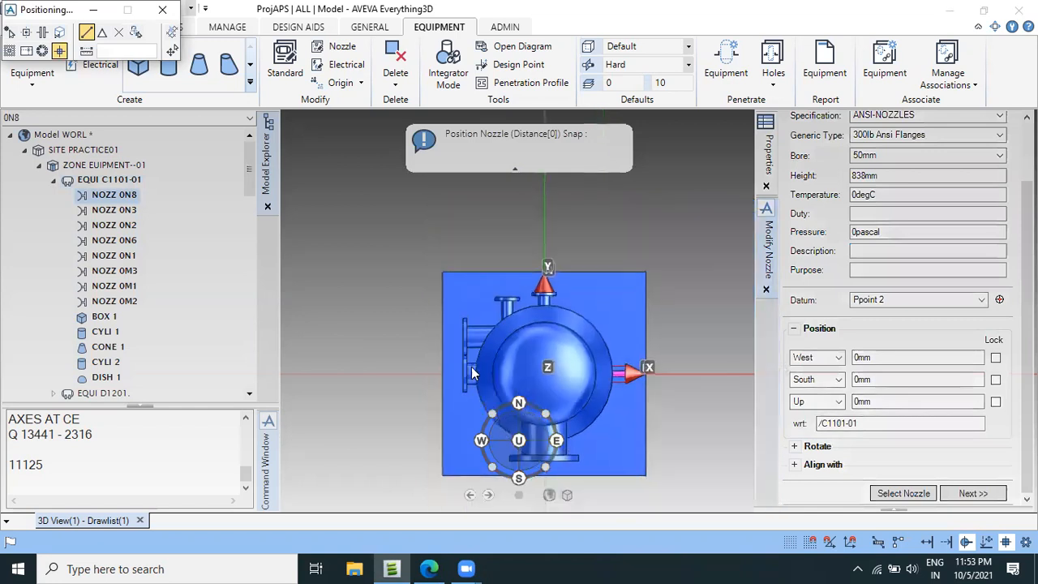
pyautogui.click(795, 464)
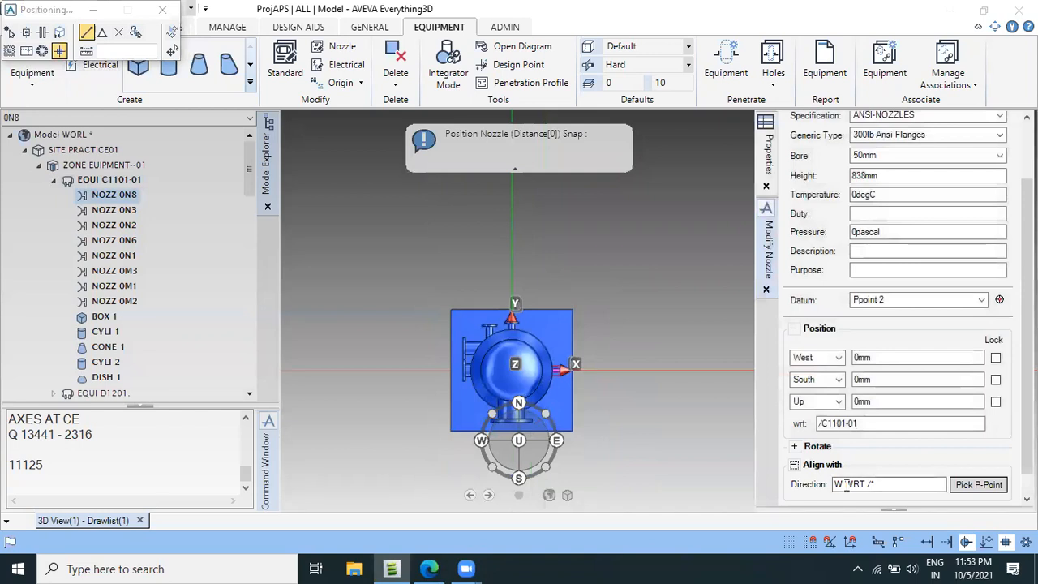
pyautogui.moveTo(845, 484); pyautogui.dragTo(827, 486)
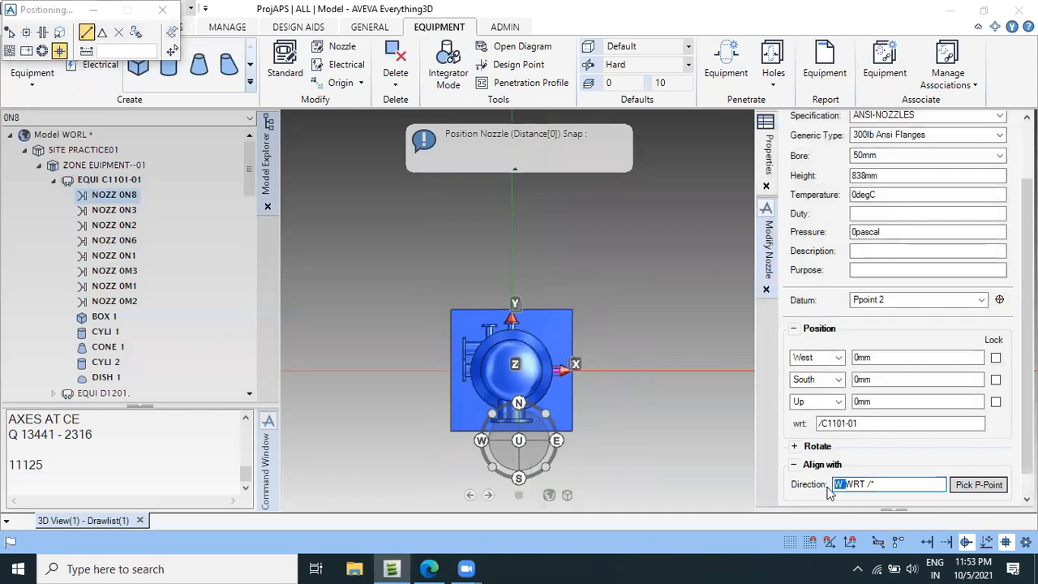
pyautogui.write('E')
pyautogui.press('Return')
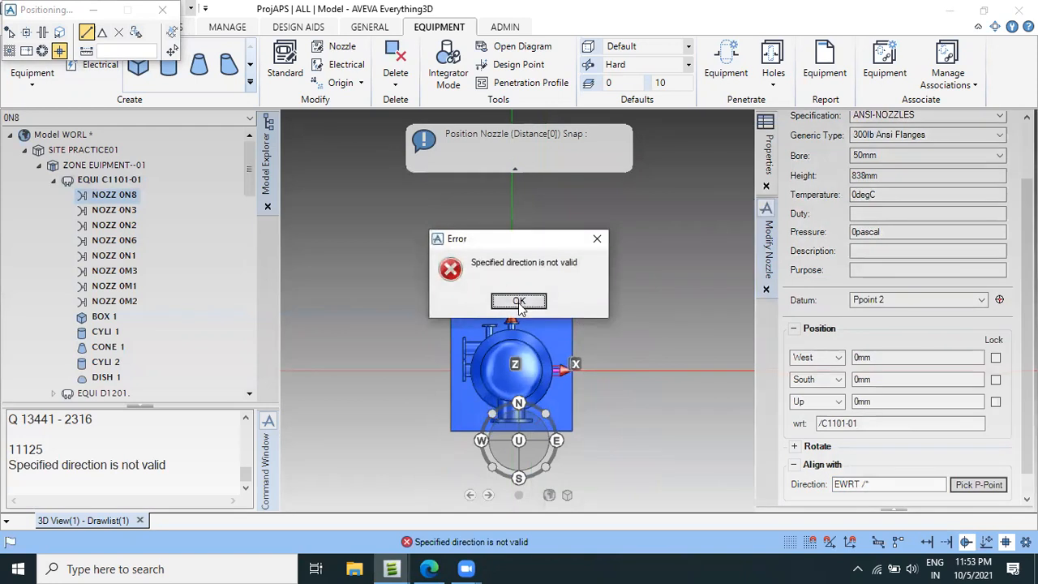
pyautogui.click(519, 302)
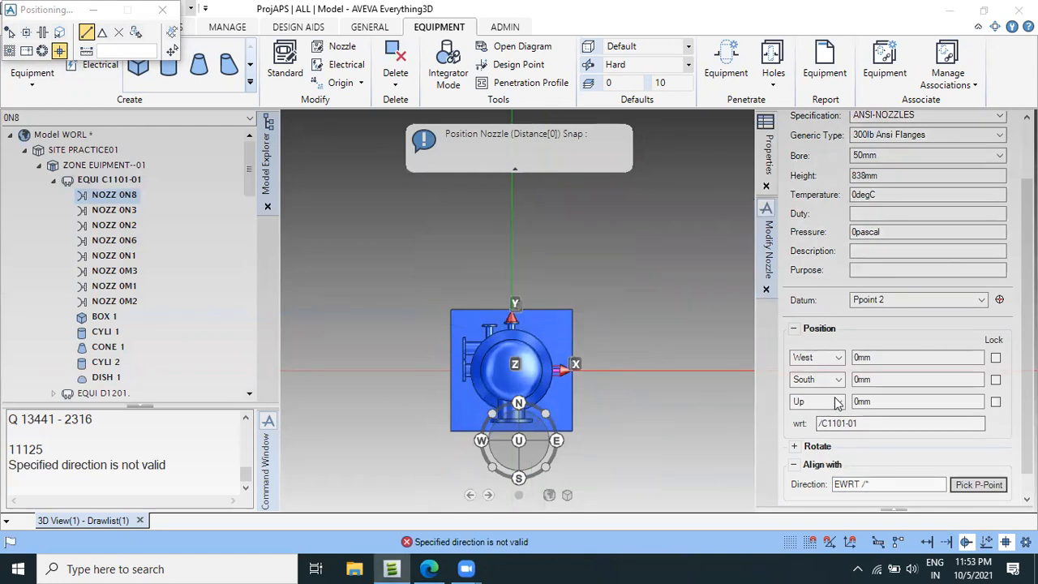
pyautogui.click(794, 465)
pyautogui.click(795, 464)
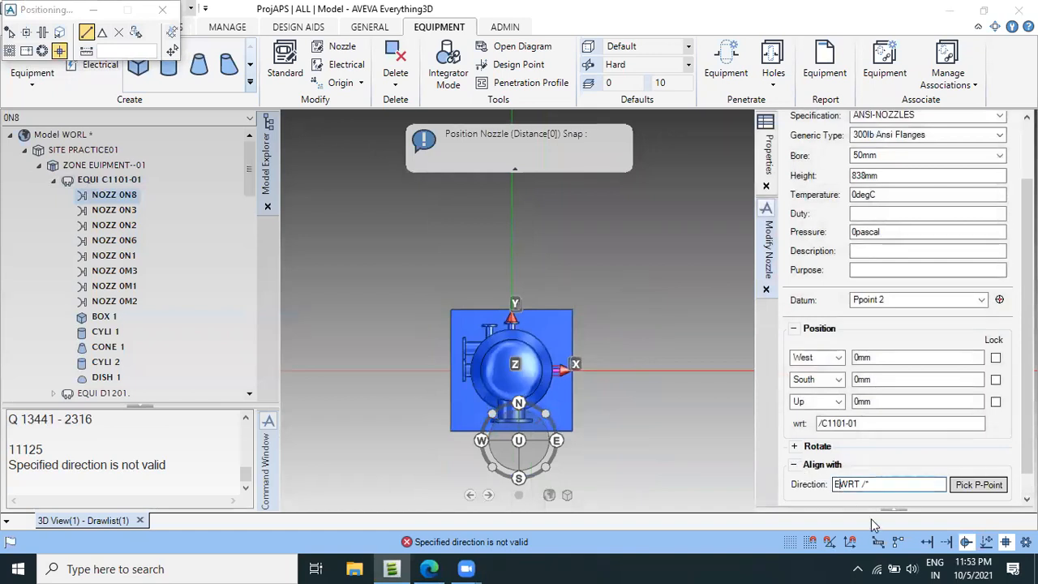
pyautogui.press('Return')
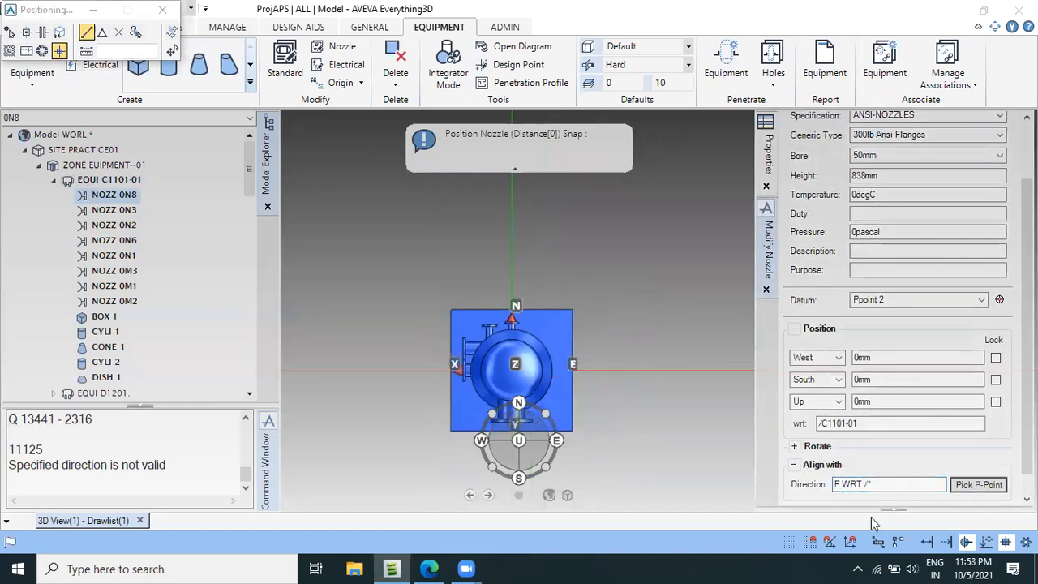
# Set nozzle 0N8's East position to 838mm relative to equipment C1101-01.
pyautogui.scroll(2, 844, 438)
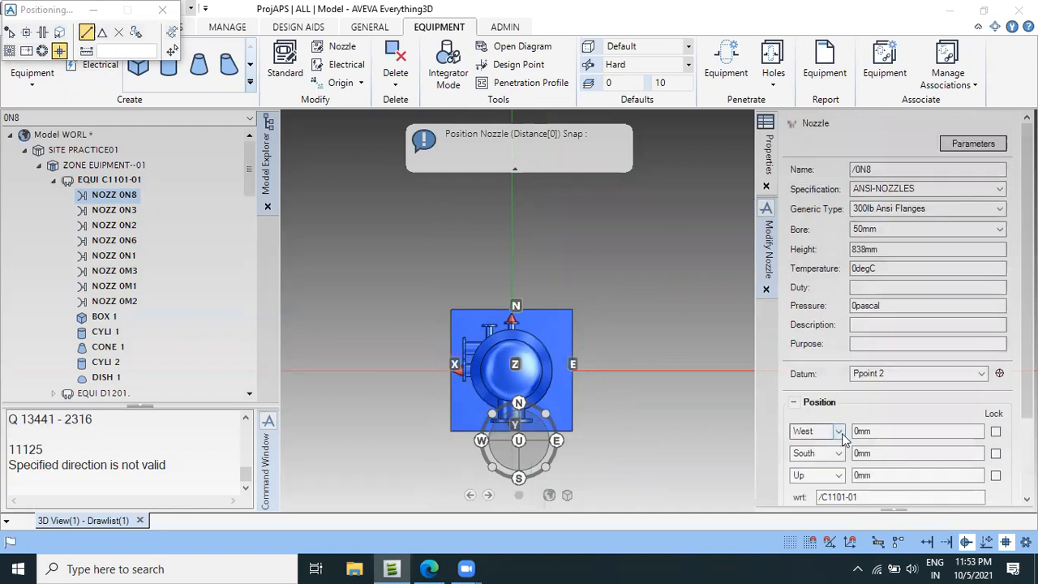
pyautogui.click(838, 434)
pyautogui.click(832, 444)
pyautogui.click(831, 434)
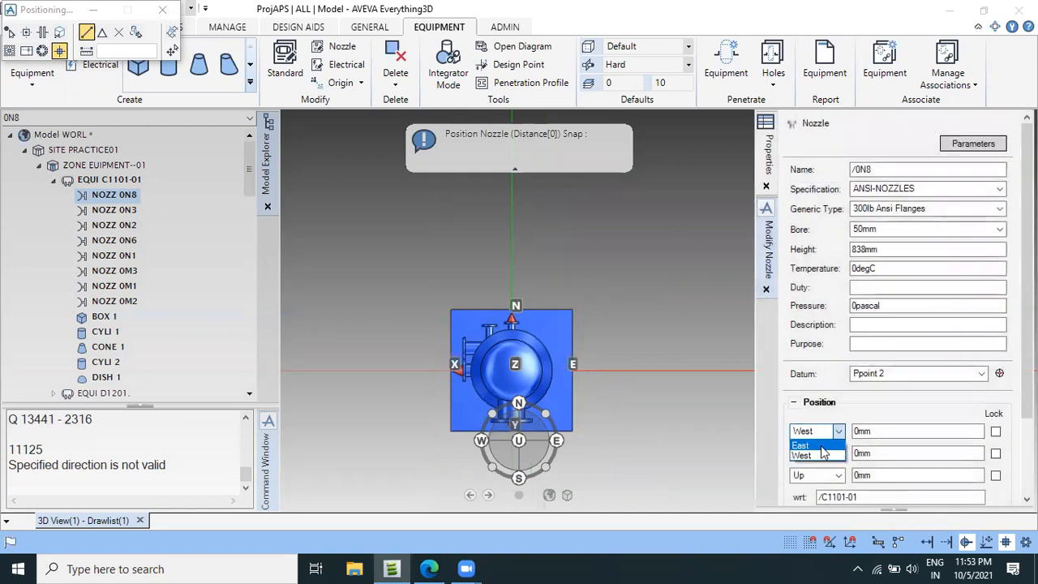
pyautogui.click(821, 445)
pyautogui.press('Tab')
pyautogui.write('838')
pyautogui.press('Return')
pyautogui.scroll(5, 541, 373)
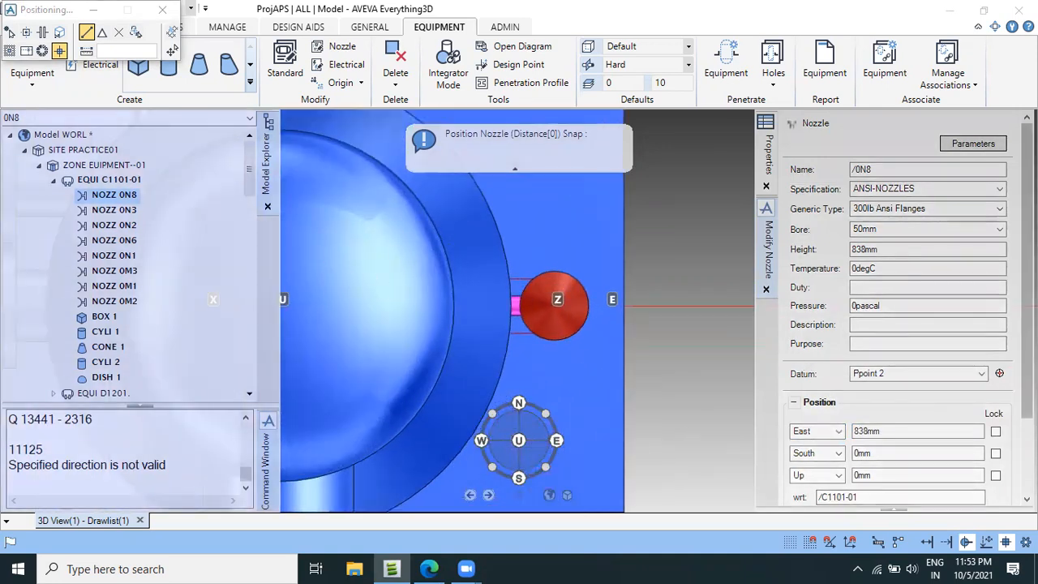
# Expand nozzle 0N8's rotation settings, proceed to a new nozzle definition and inspect the placed nozzle in the plan view.
pyautogui.moveTo(1026, 356); pyautogui.dragTo(1026, 386)
pyautogui.scroll(-2, 783, 430)
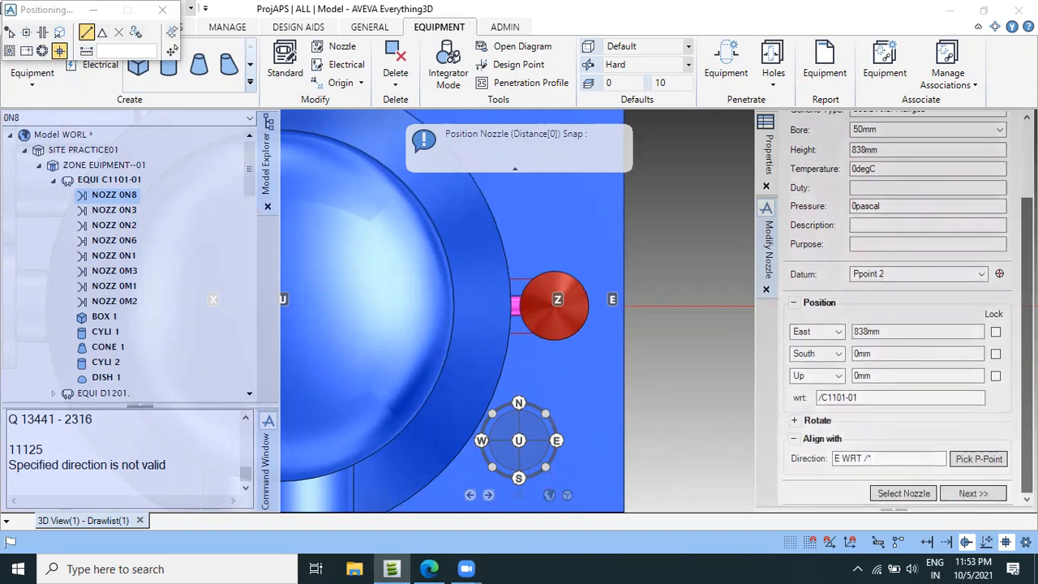
pyautogui.click(795, 421)
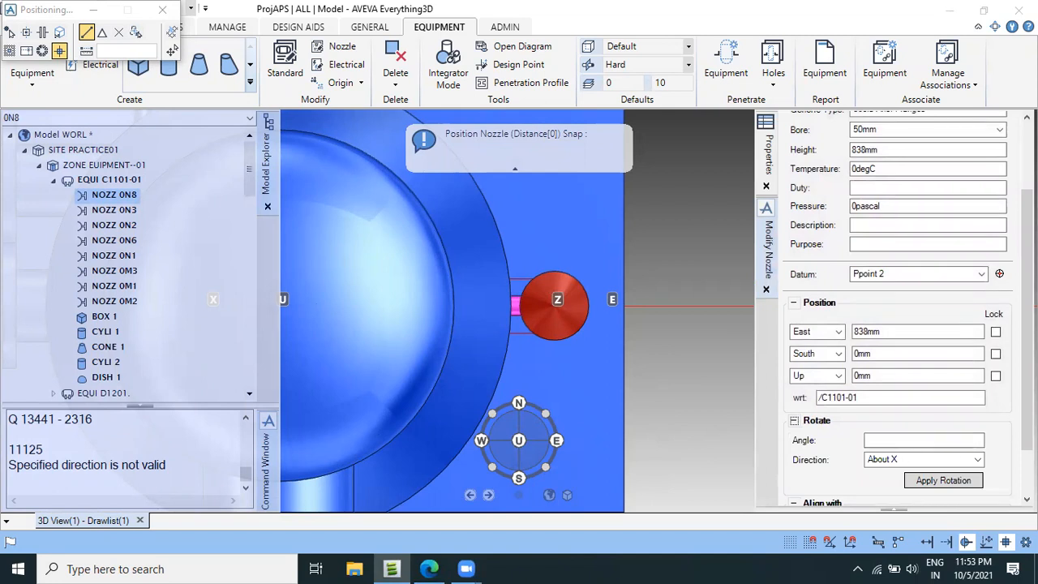
pyautogui.scroll(-2, 1005, 428)
pyautogui.click(973, 493)
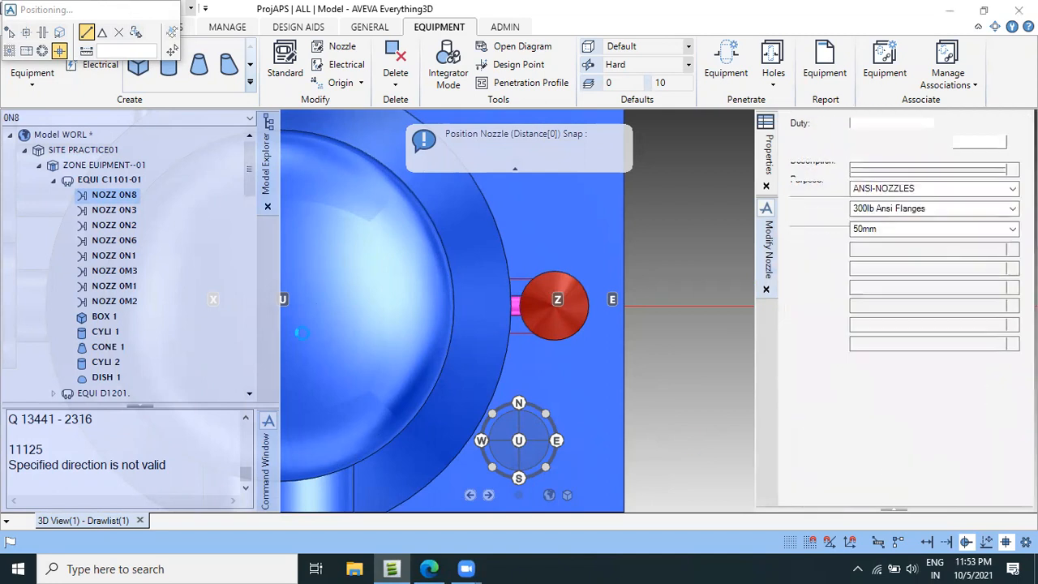
pyautogui.scroll(-9, 543, 338)
pyautogui.scroll(3, 570, 370)
pyautogui.scroll(2, 553, 342)
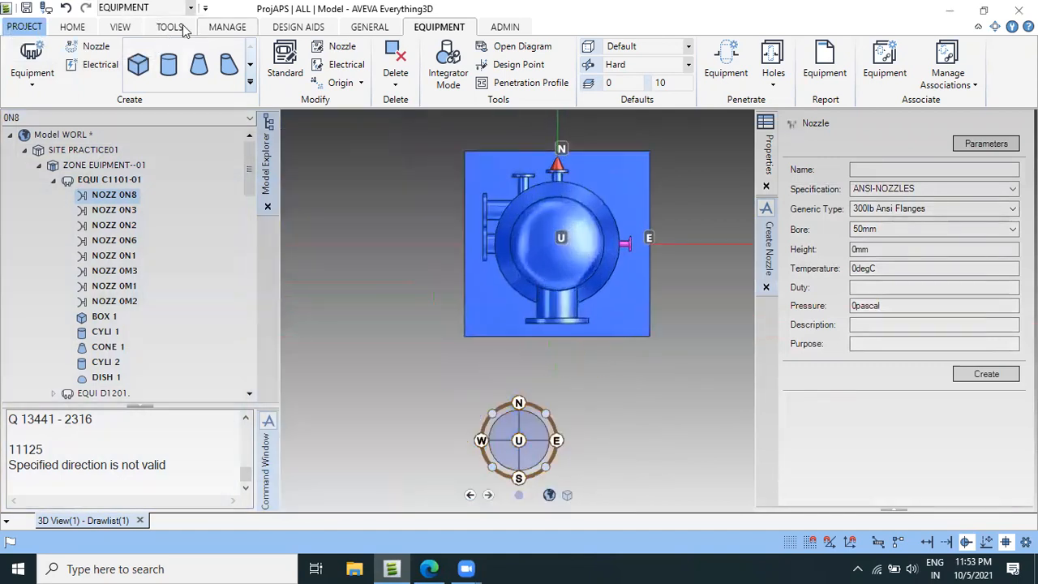
# Start Copy Rotation for nozzle 0N8 and pick design point P1 of DISH 1 as the rotation centre.
pyautogui.click(369, 31)
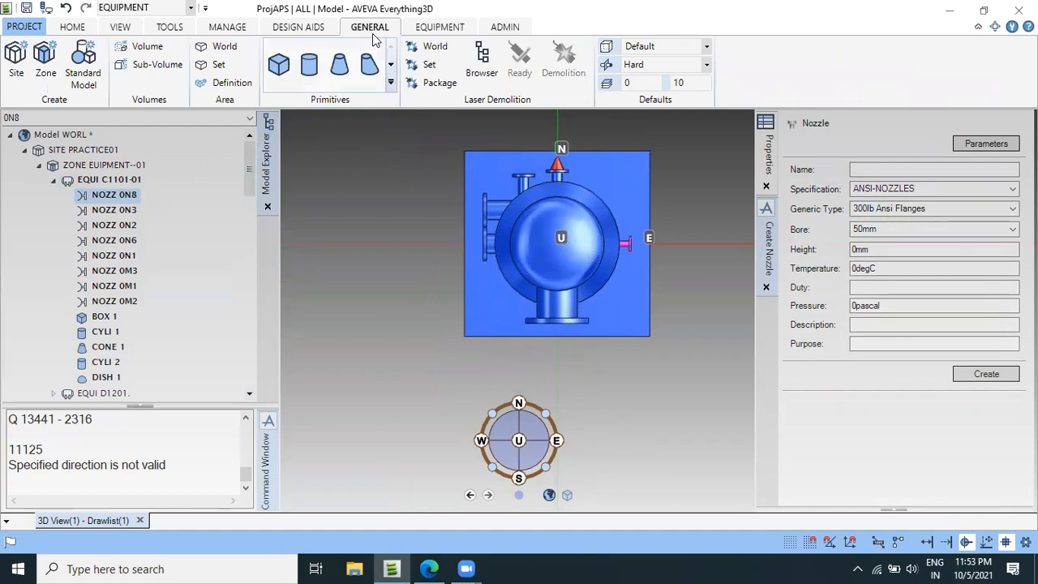
pyautogui.click(81, 27)
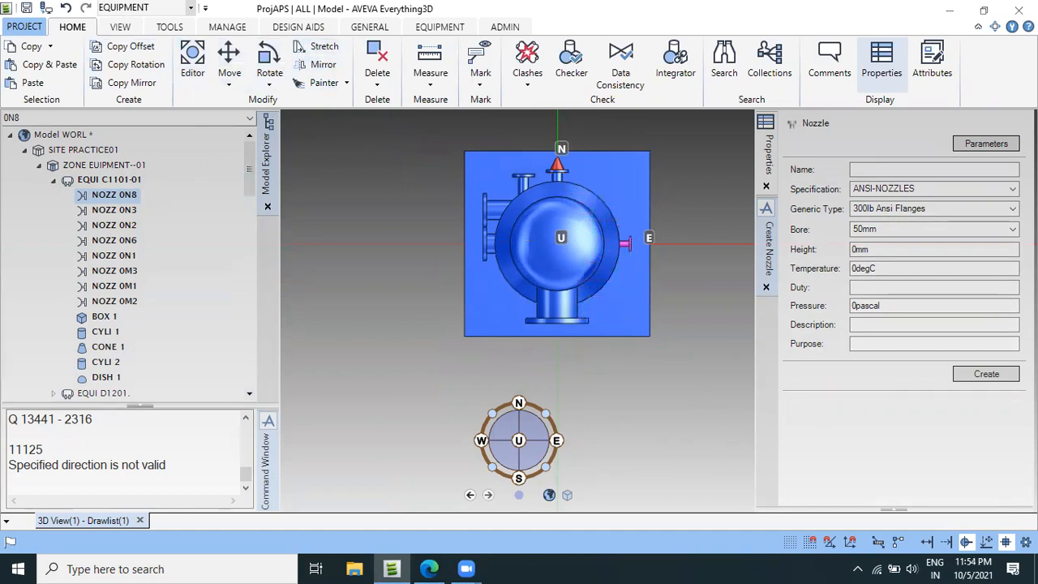
pyautogui.click(137, 65)
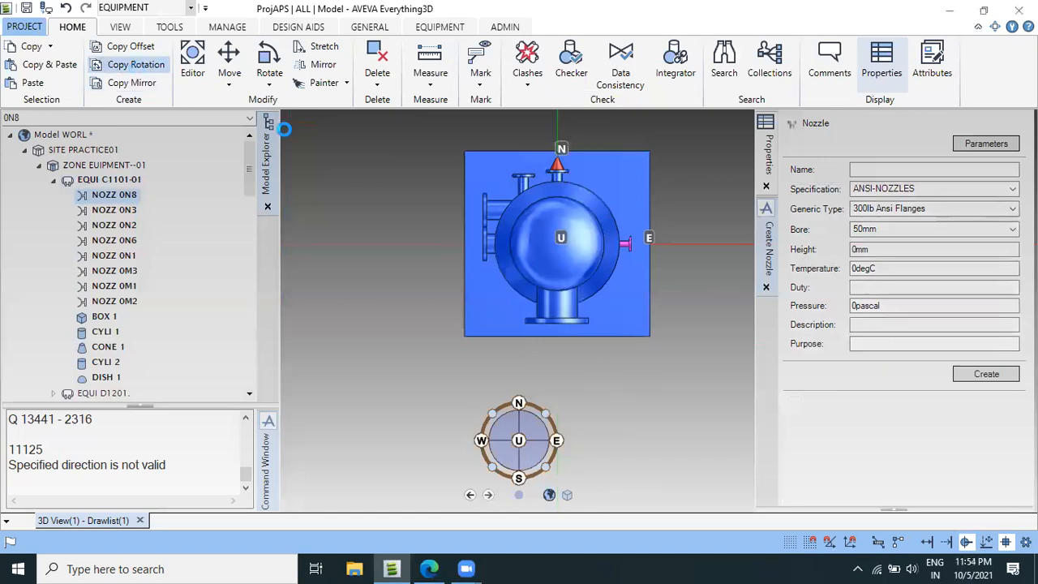
pyautogui.scroll(5, 598, 274)
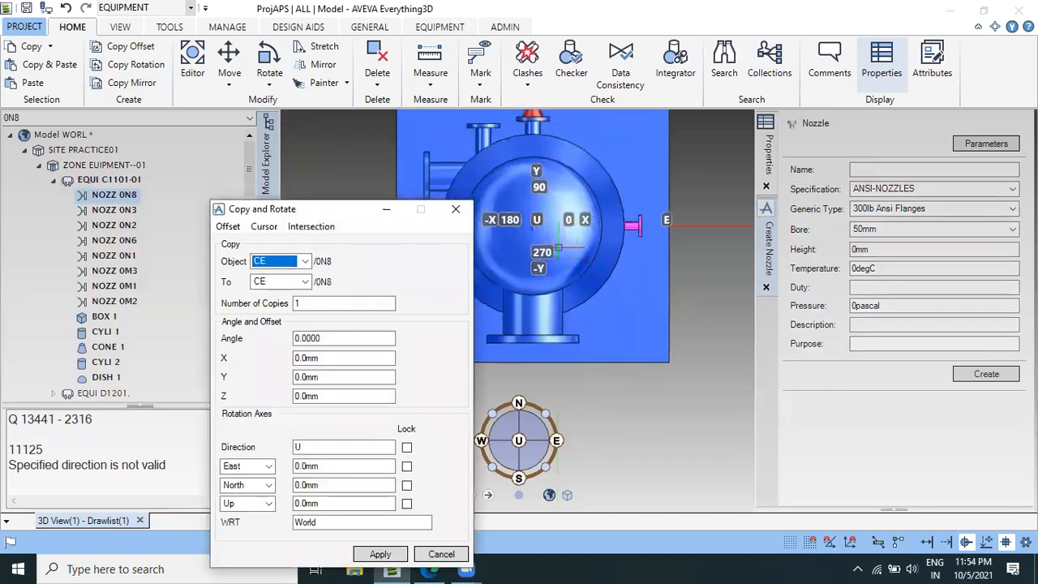
pyautogui.moveTo(276, 209); pyautogui.dragTo(253, 178)
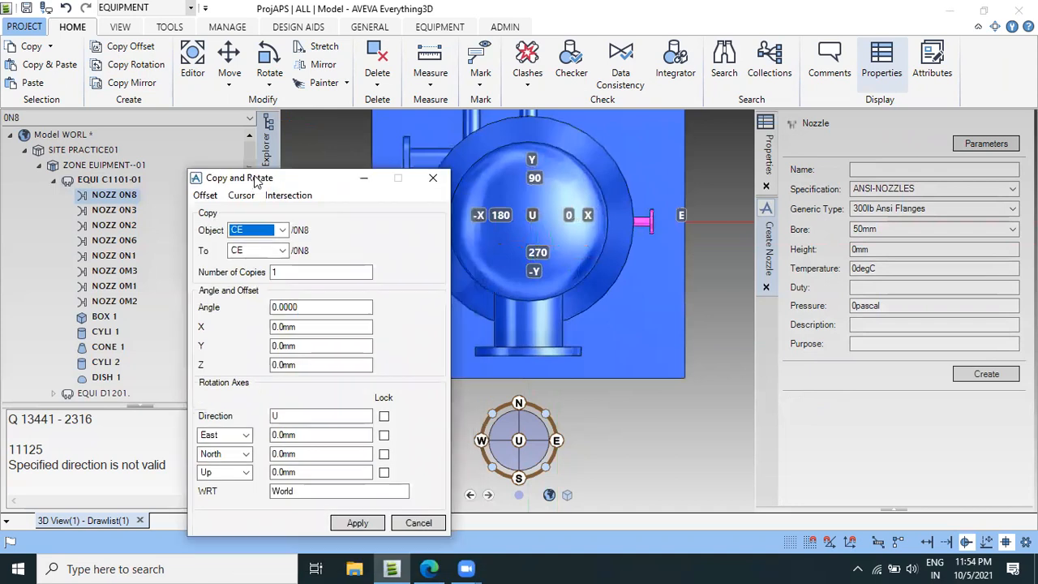
pyautogui.click(241, 195)
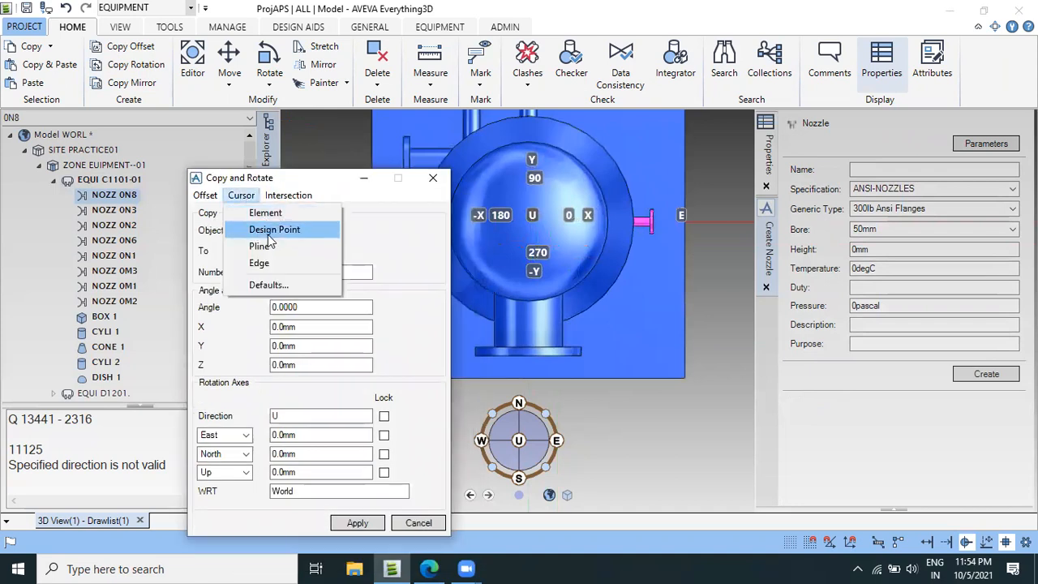
pyautogui.click(270, 231)
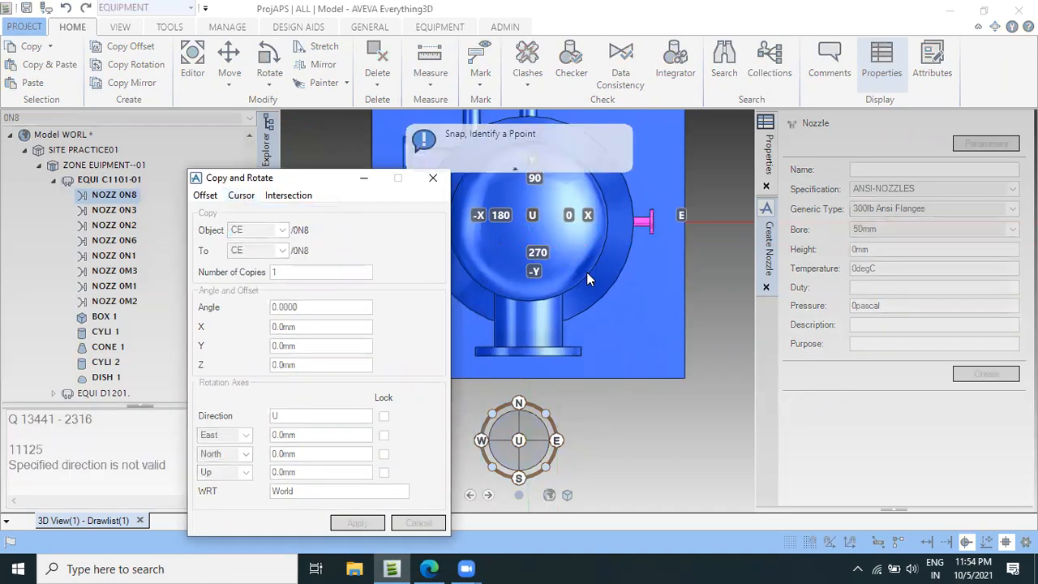
pyautogui.click(529, 221)
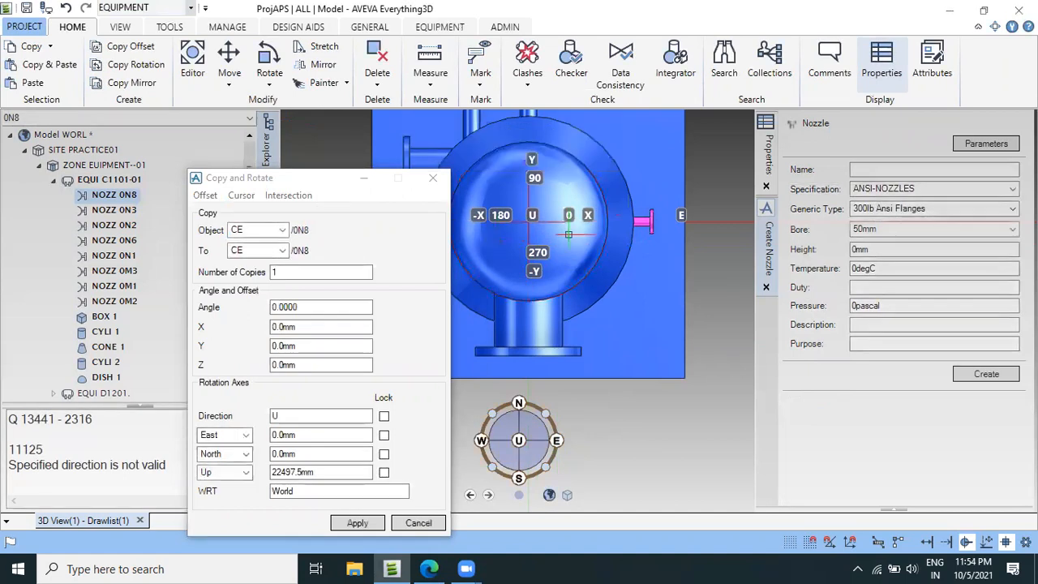
# Create one copy of nozzle 0N8 rotated by 30 degrees about the vessel axis and retain it.
pyautogui.scroll(2, 570, 228)
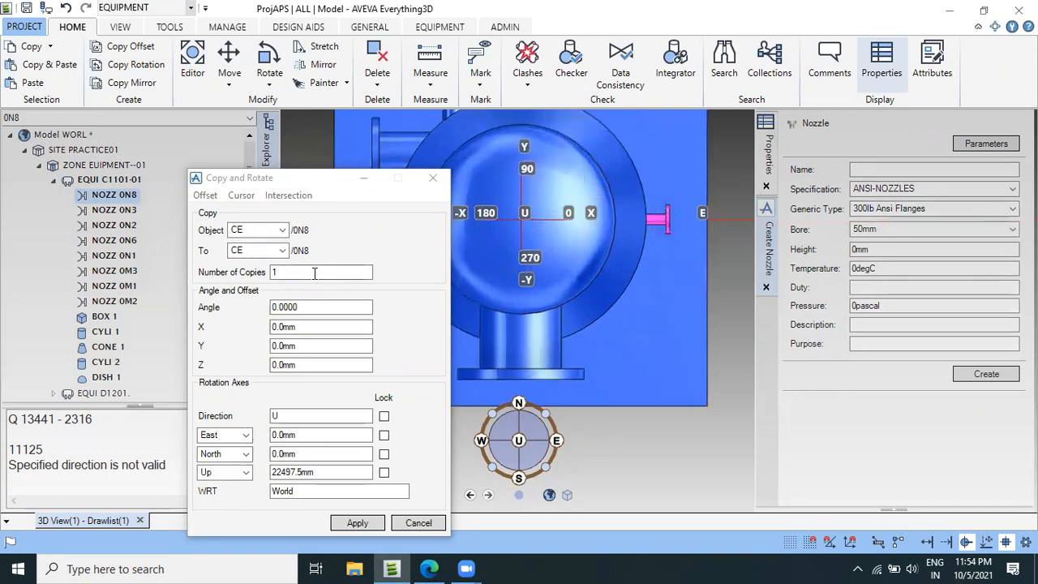
pyautogui.click(300, 307)
pyautogui.write('30')
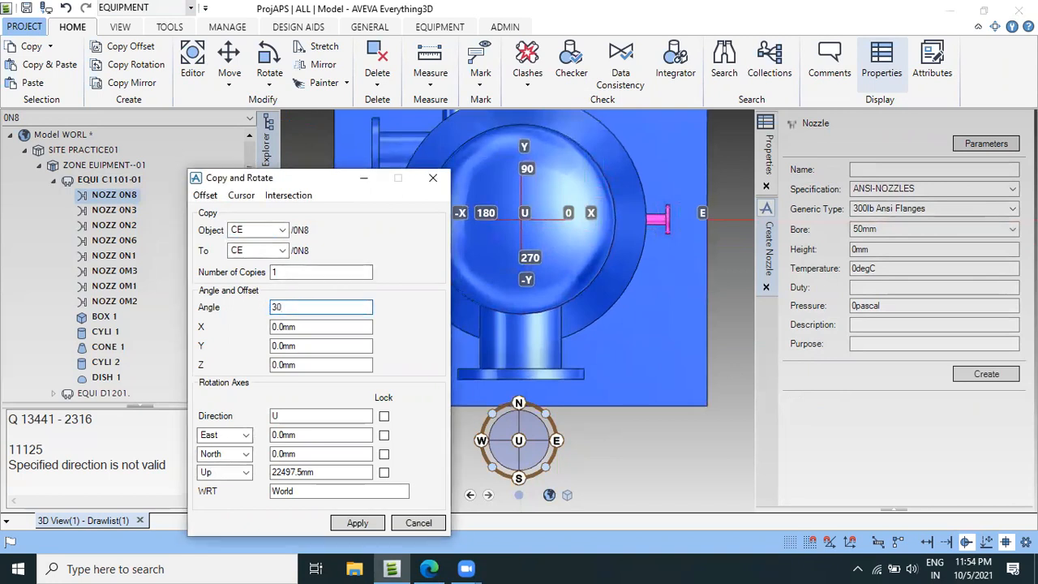
pyautogui.press('Tab')
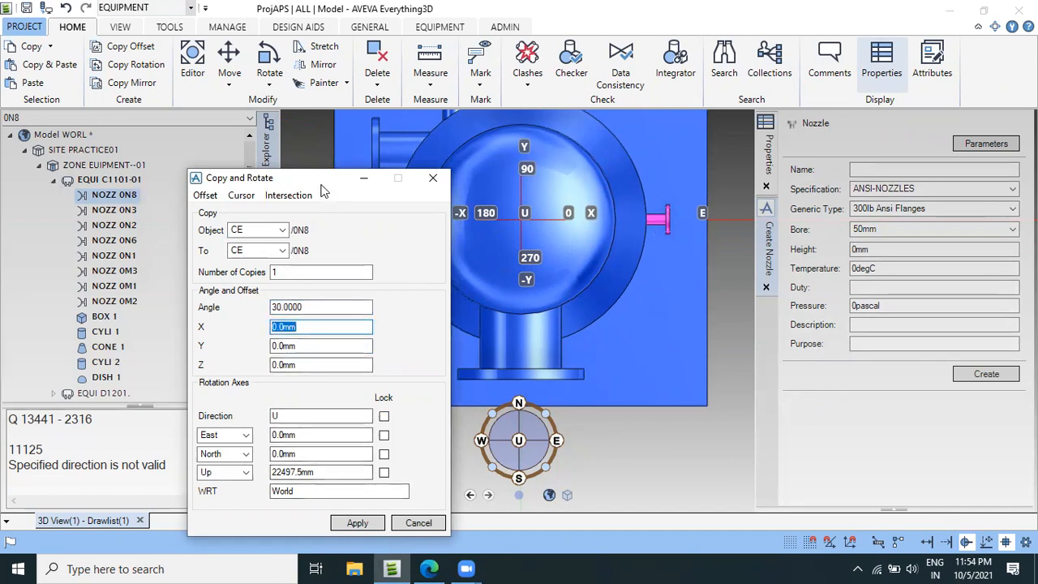
pyautogui.moveTo(322, 185); pyautogui.dragTo(302, 137)
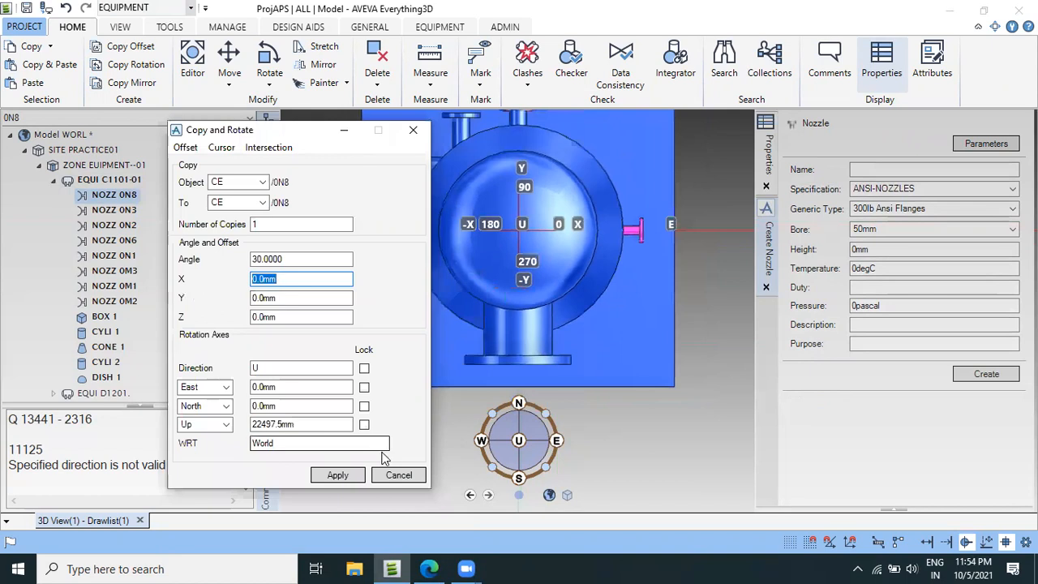
pyautogui.click(344, 474)
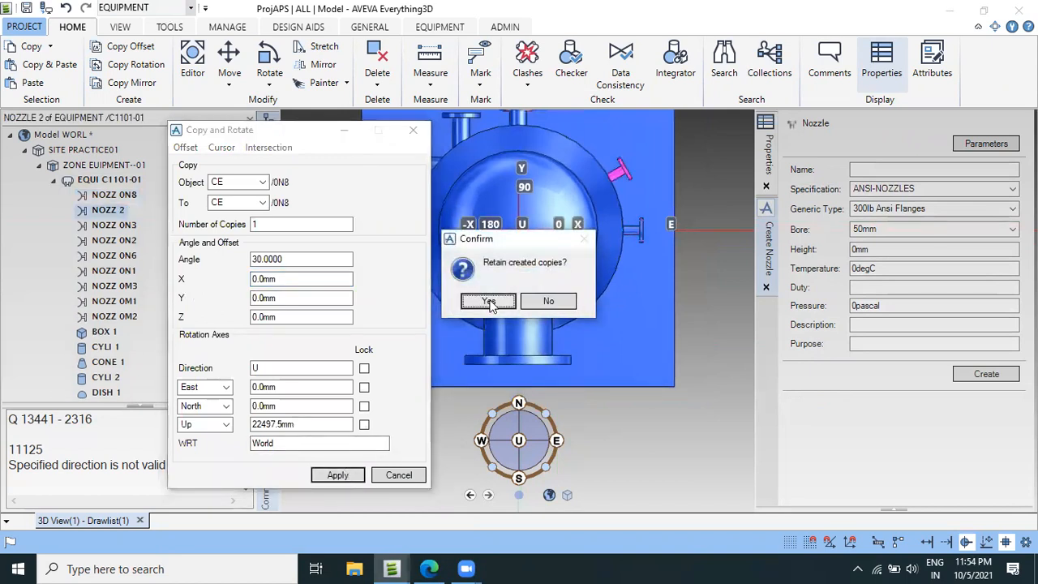
pyautogui.click(488, 300)
pyautogui.click(398, 474)
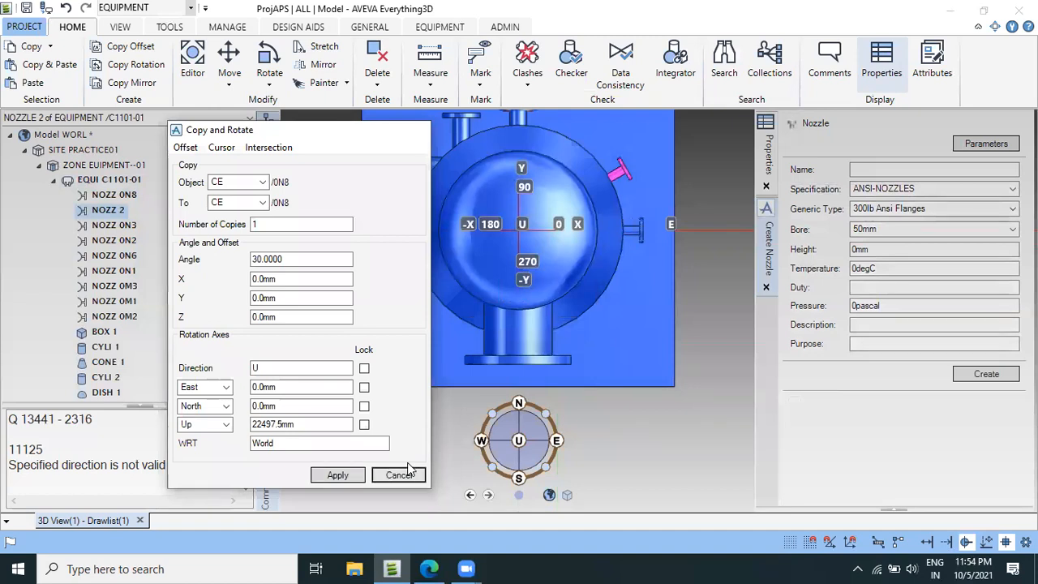
# Modify the copied nozzle by renaming it 00N8 and switch its positioning control to Cursor snapping.
pyautogui.scroll(3, 621, 216)
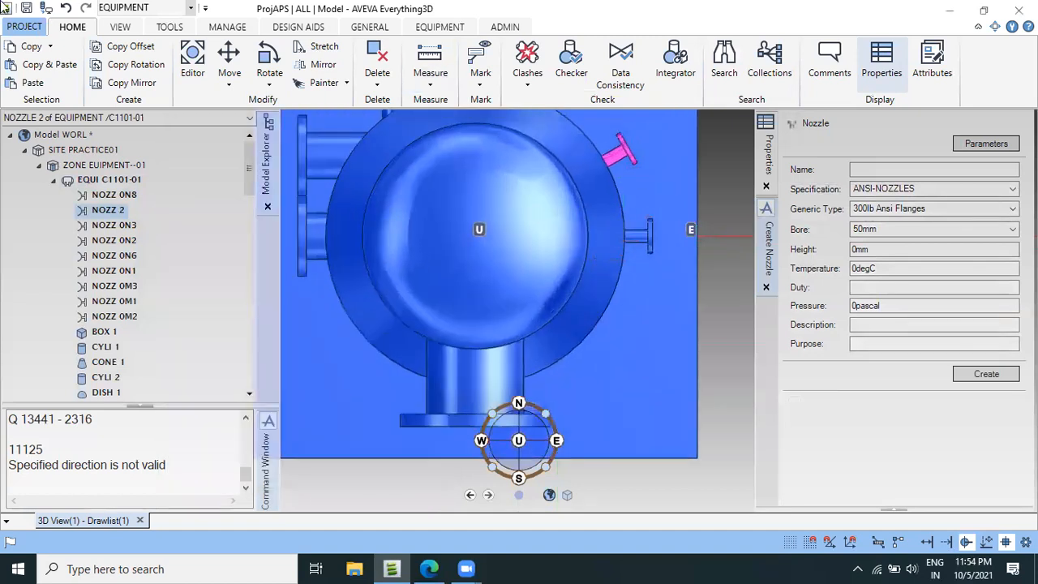
pyautogui.click(439, 27)
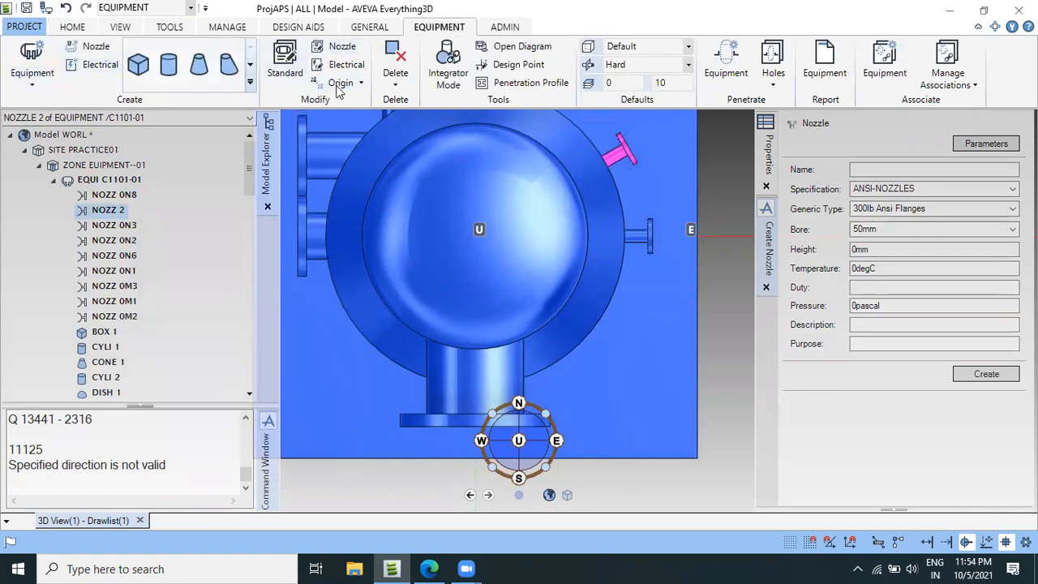
pyautogui.click(337, 47)
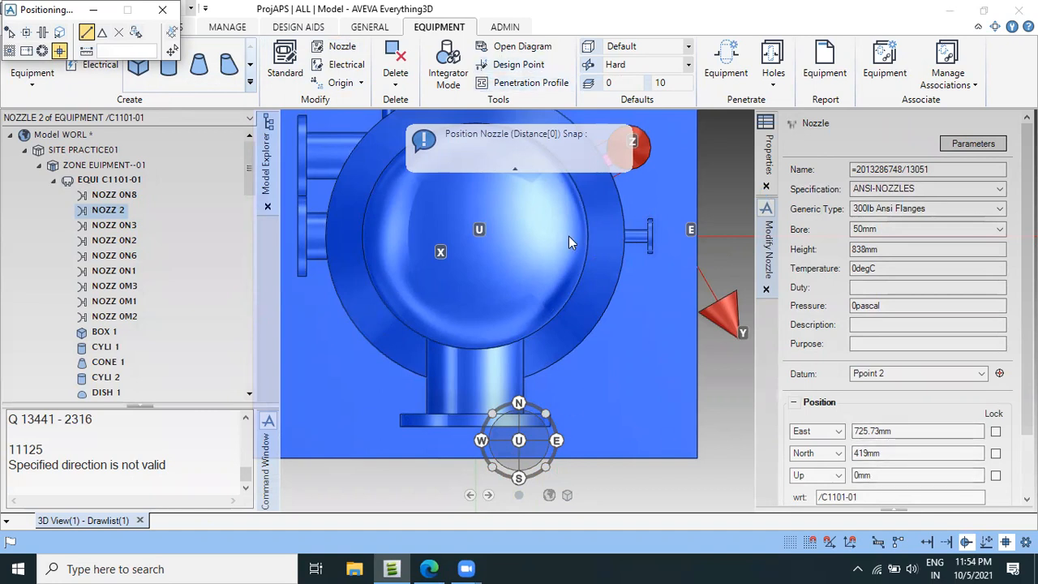
pyautogui.scroll(-1, 577, 240)
pyautogui.scroll(-5, 577, 248)
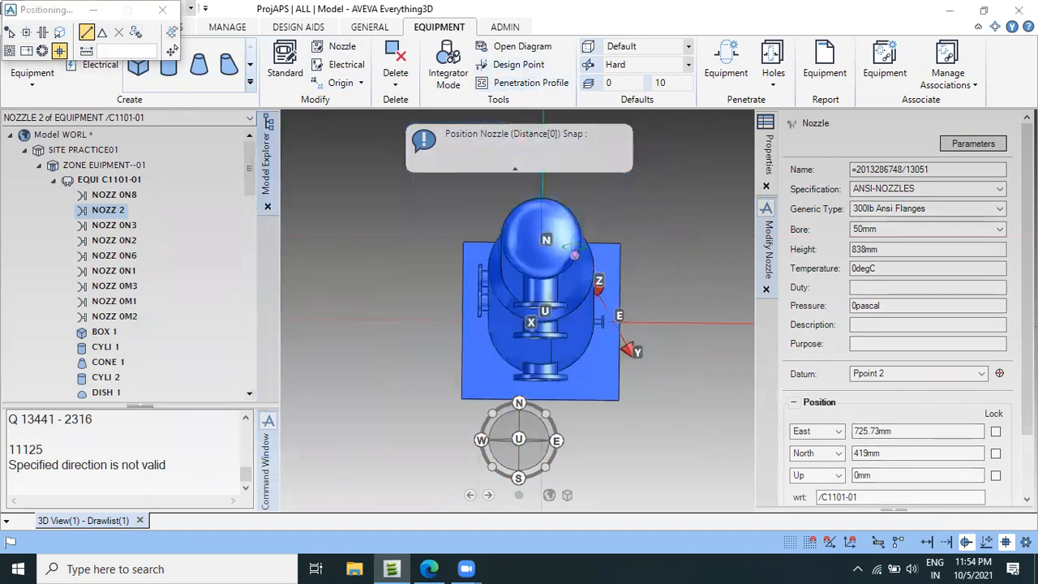
pyautogui.scroll(5, 575, 238)
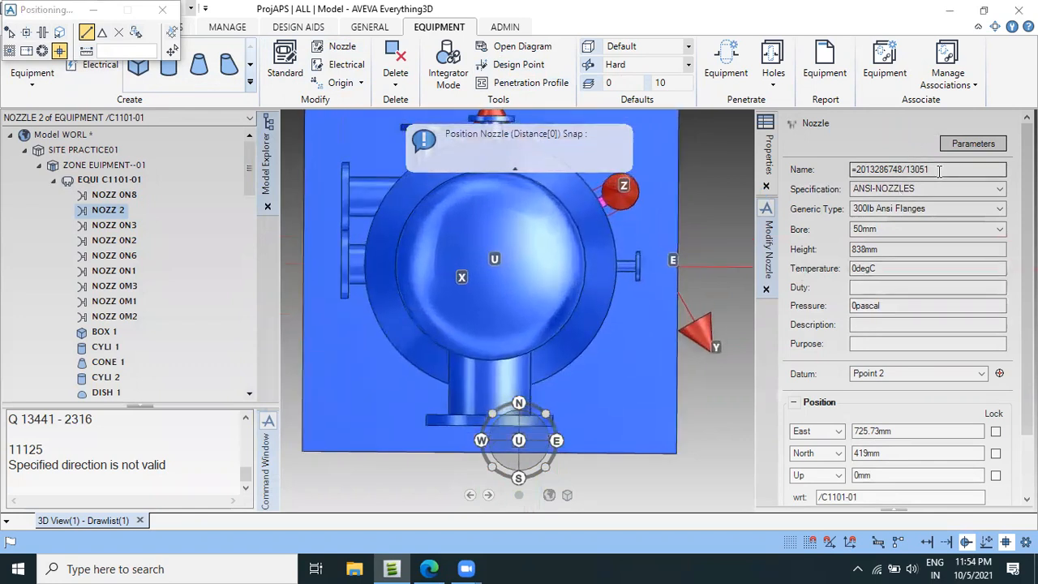
pyautogui.moveTo(948, 168); pyautogui.dragTo(834, 177)
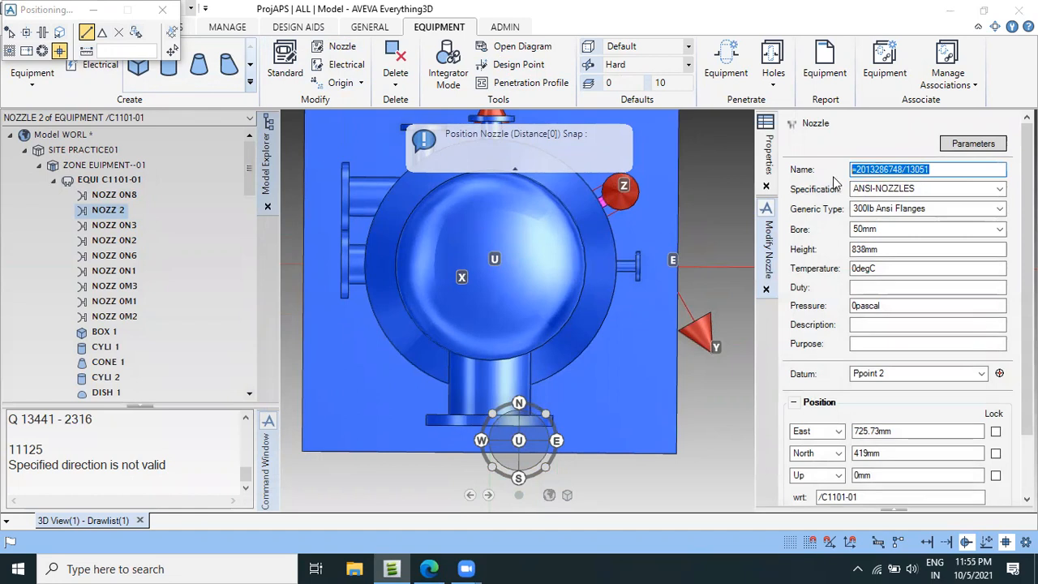
pyautogui.write('00N8')
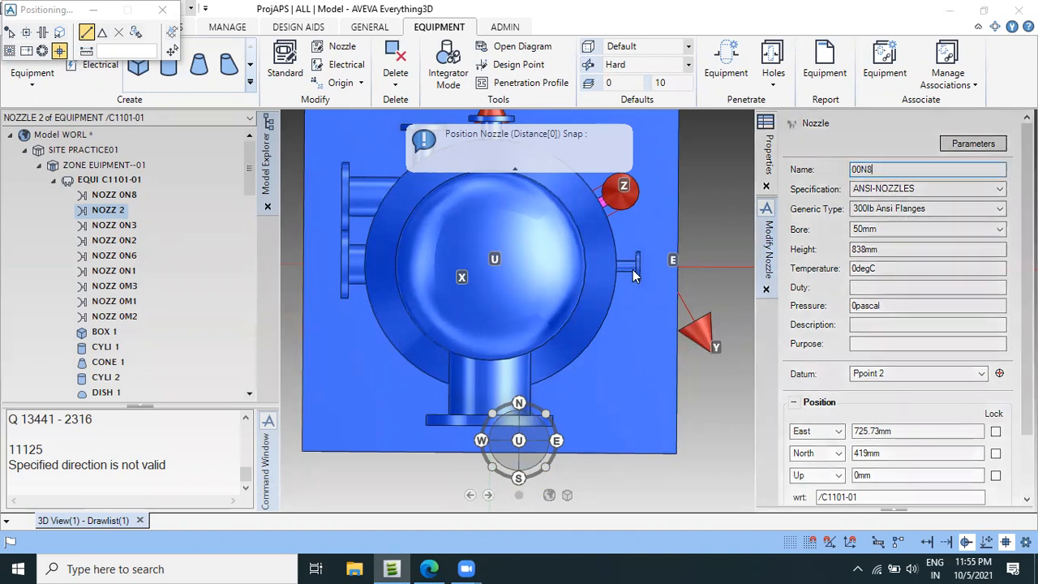
pyautogui.click(60, 34)
pyautogui.click(136, 34)
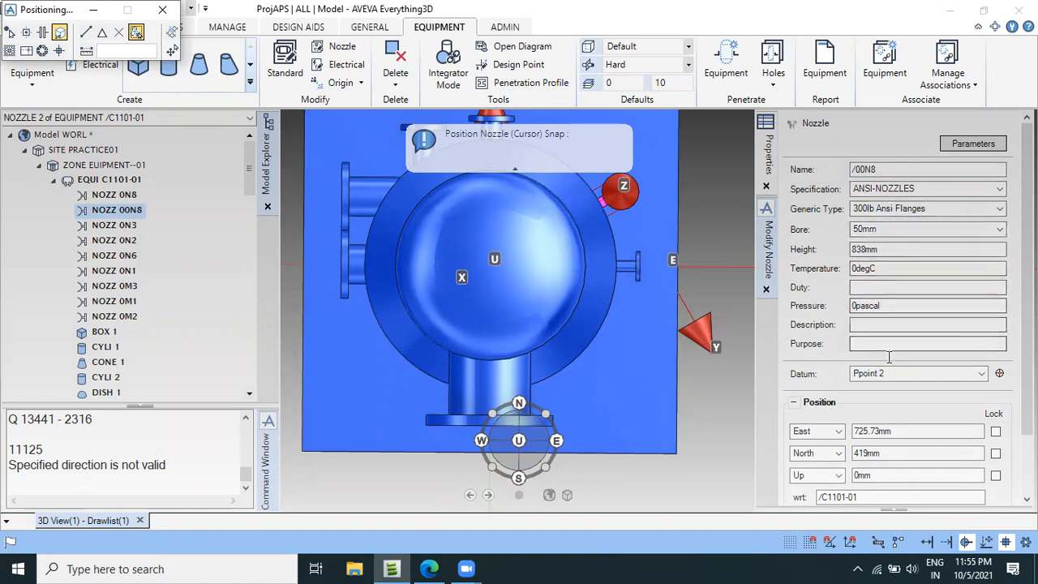
# Check the N8 dimension in the vessel drawing's section B-B plan and set nozzle 00N8's East position to 838mm.
pyautogui.scroll(-1, 889, 357)
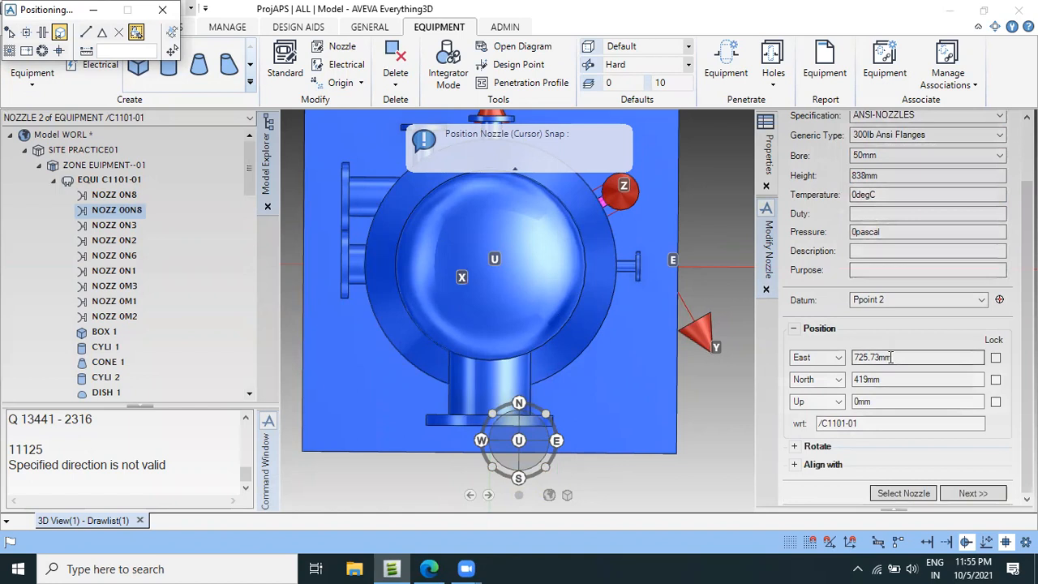
pyautogui.click(430, 568)
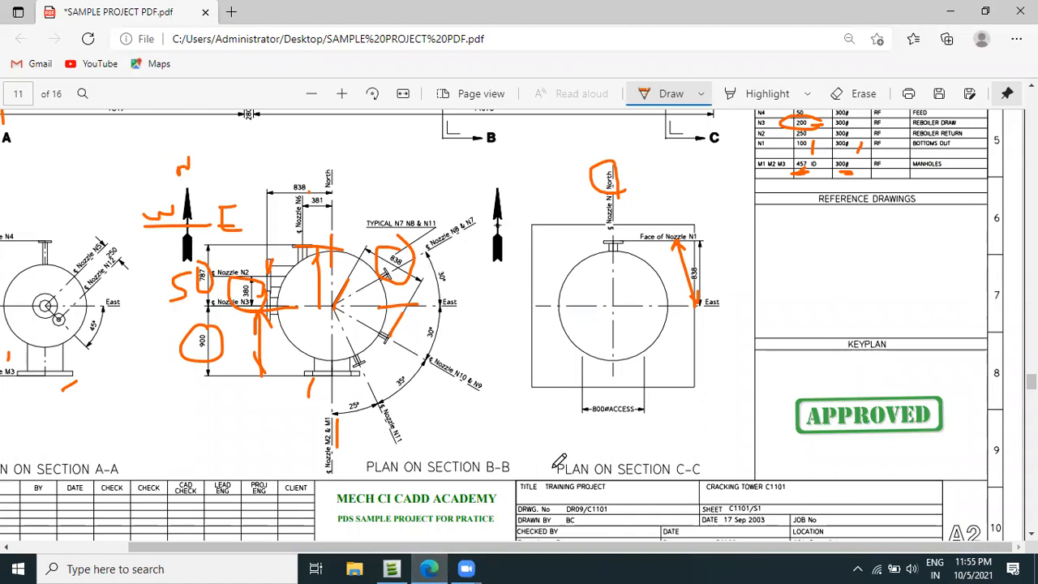
pyautogui.click(389, 568)
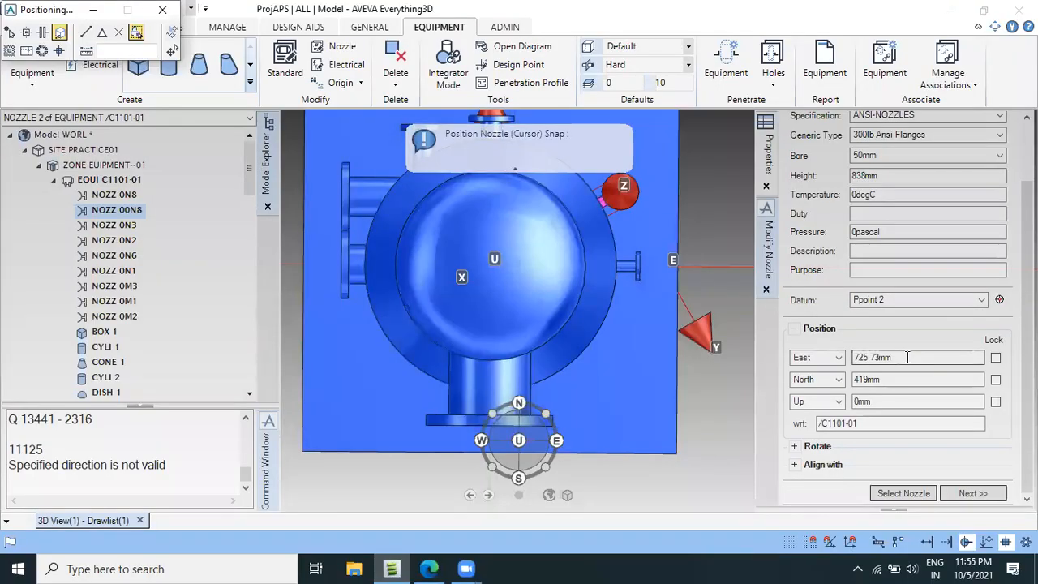
pyautogui.write('838')
pyautogui.press('Tab')
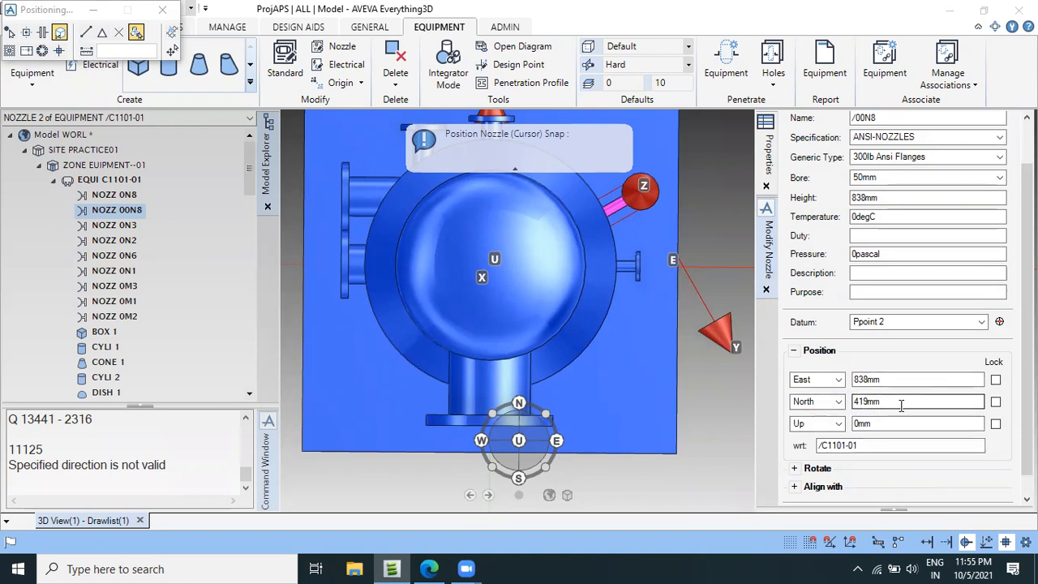
# Try to set nozzle 00N8's North position to 0mm and inspect its placement beside nozzle 0N8.
pyautogui.doubleClick(866, 411)
pyautogui.write('0')
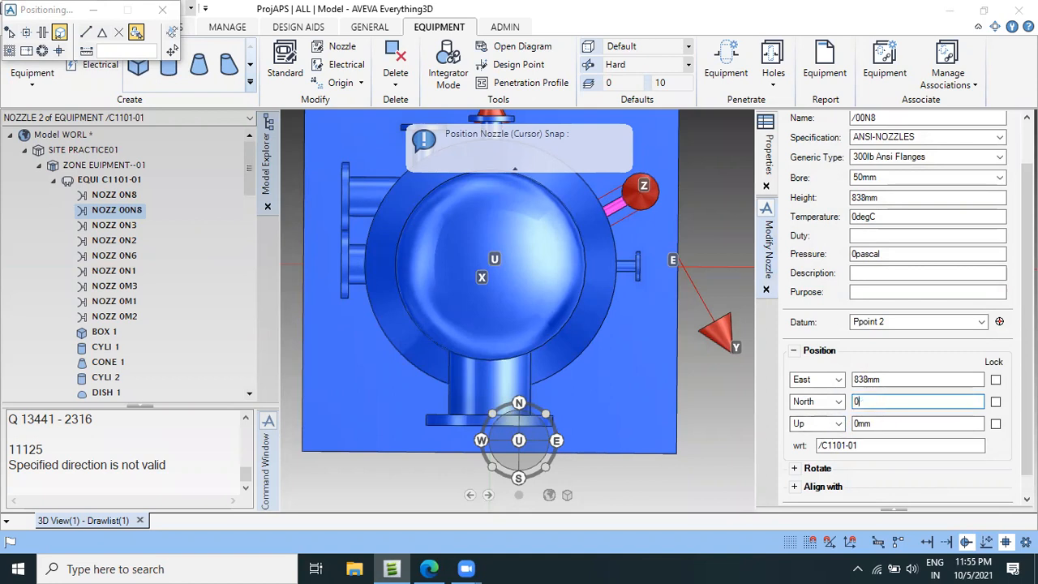
pyautogui.press('Return')
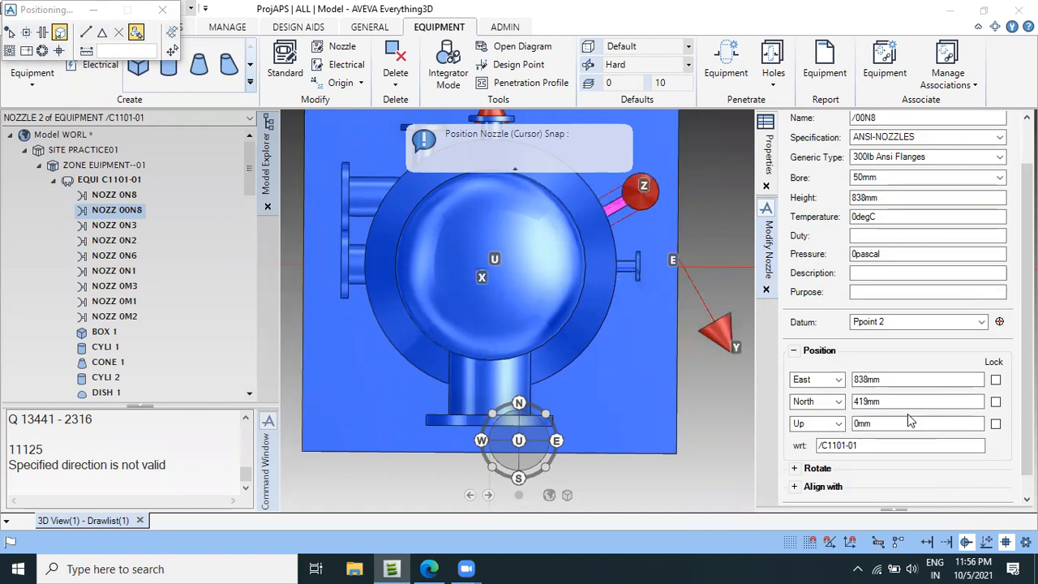
pyautogui.scroll(2, 632, 210)
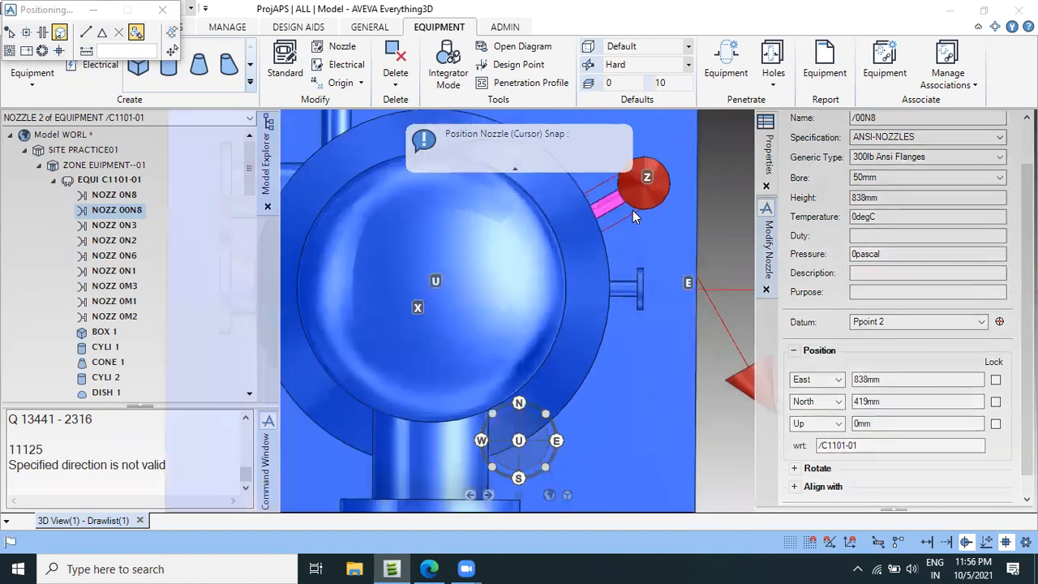
pyautogui.scroll(1, 632, 210)
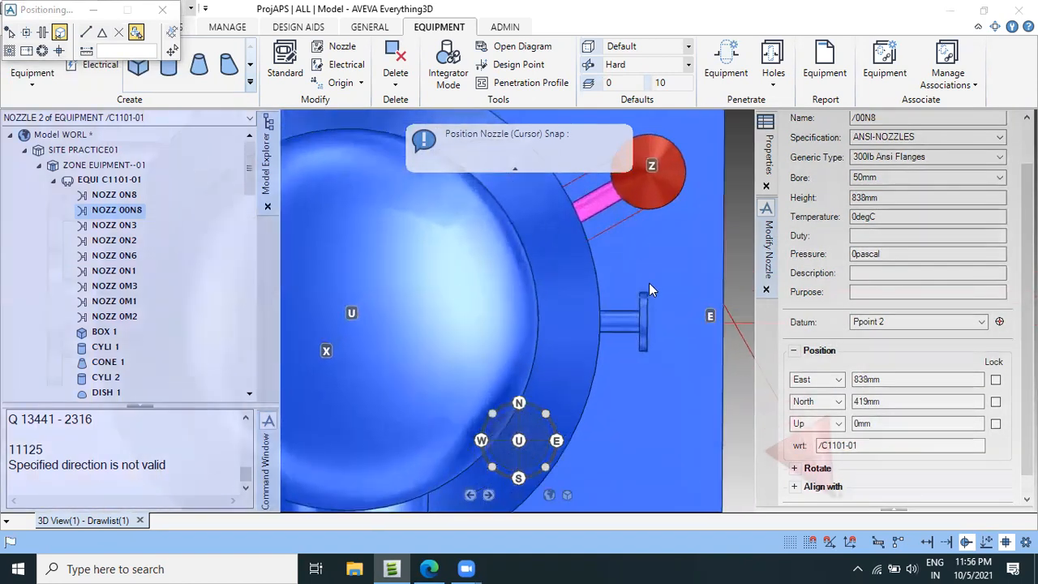
pyautogui.scroll(-4, 649, 284)
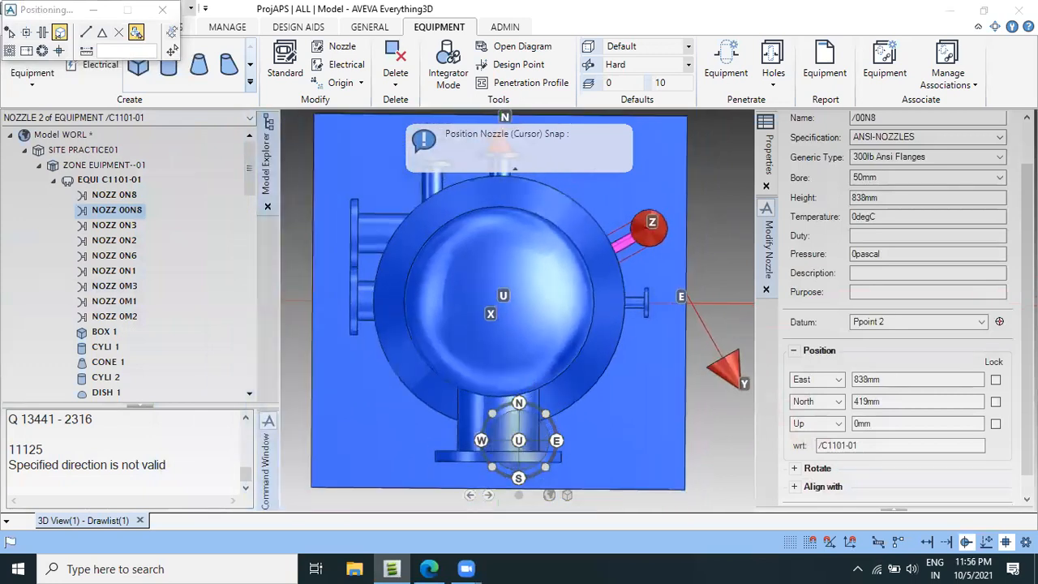
# Look up nozzle N8's elevation in the vessel drawing, set nozzle 00N8's Up position to 4144mm, and finish modifying it.
pyautogui.click(871, 425)
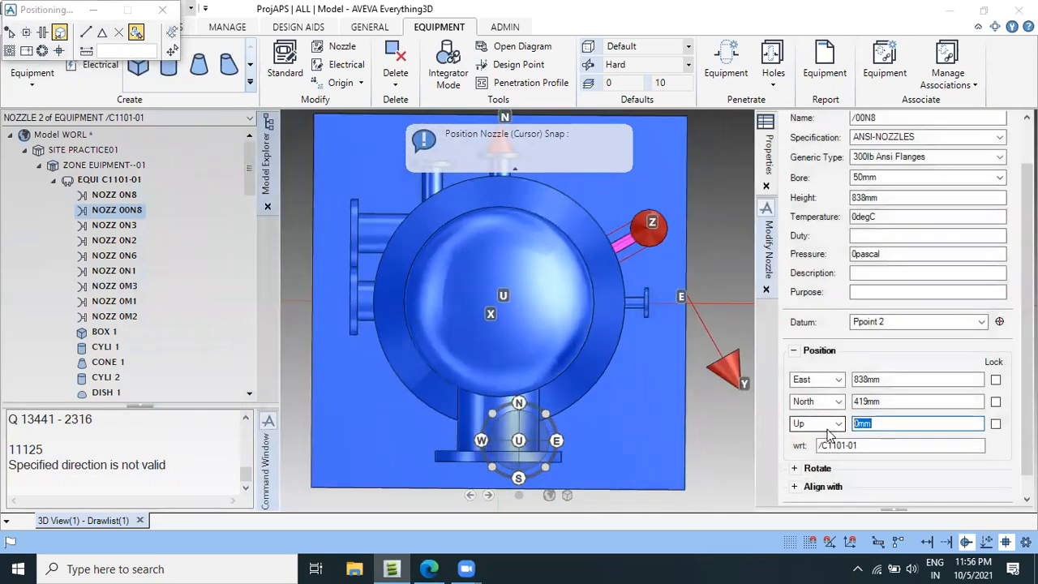
pyautogui.click(429, 568)
pyautogui.scroll(5, 582, 302)
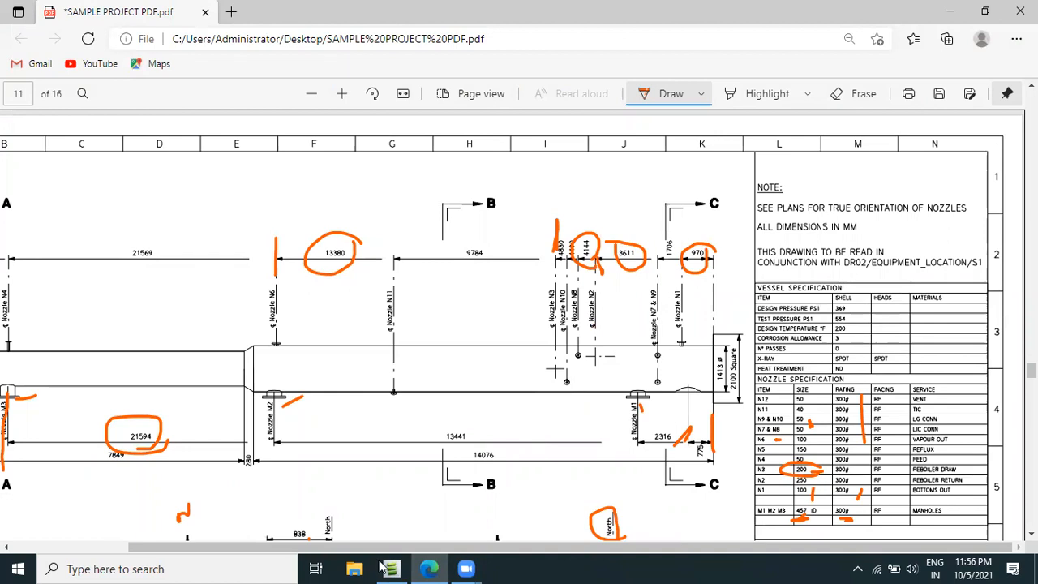
pyautogui.moveTo(395, 568)
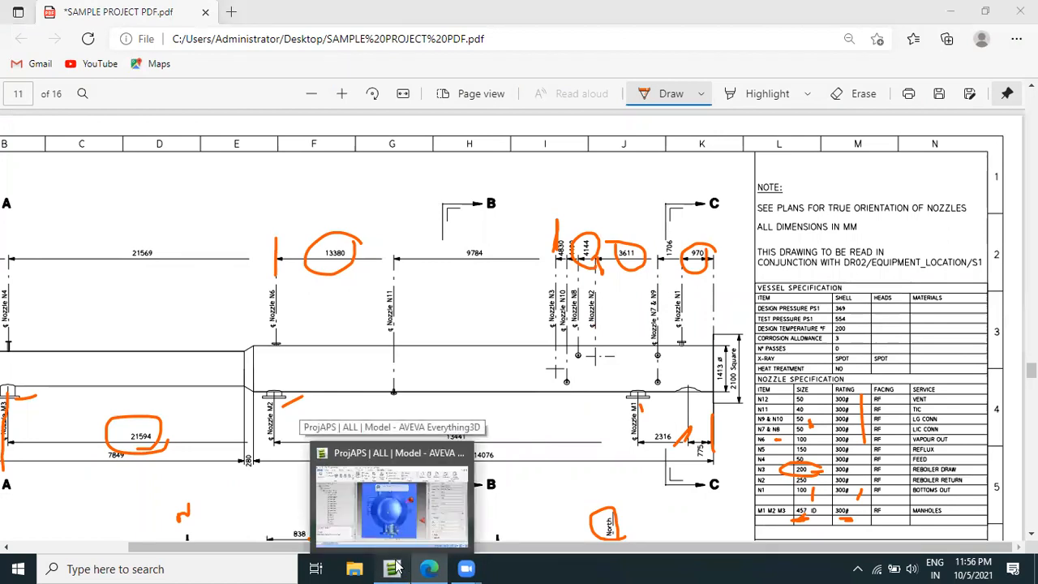
pyautogui.click(395, 567)
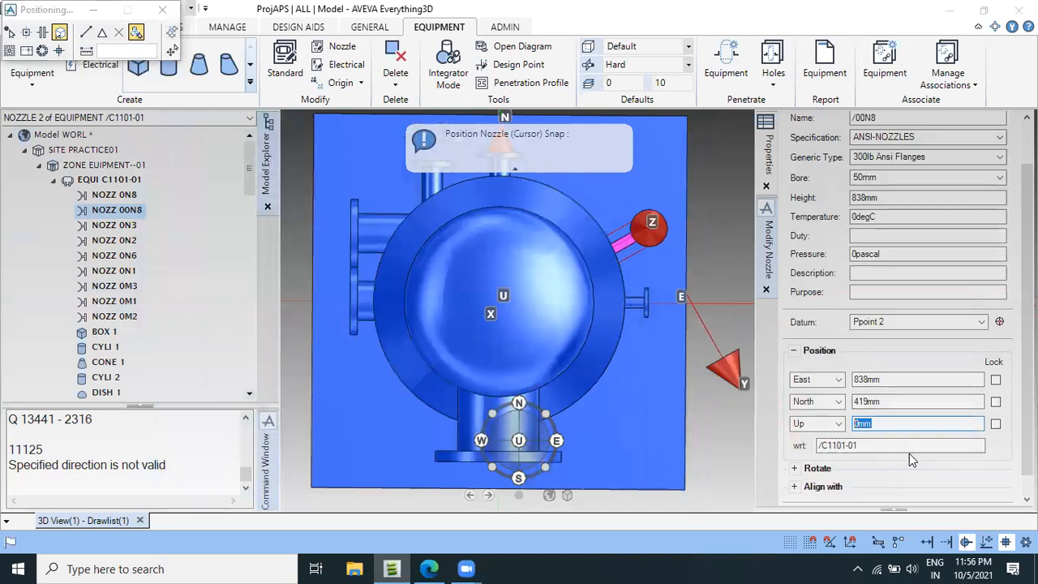
pyautogui.write('4144')
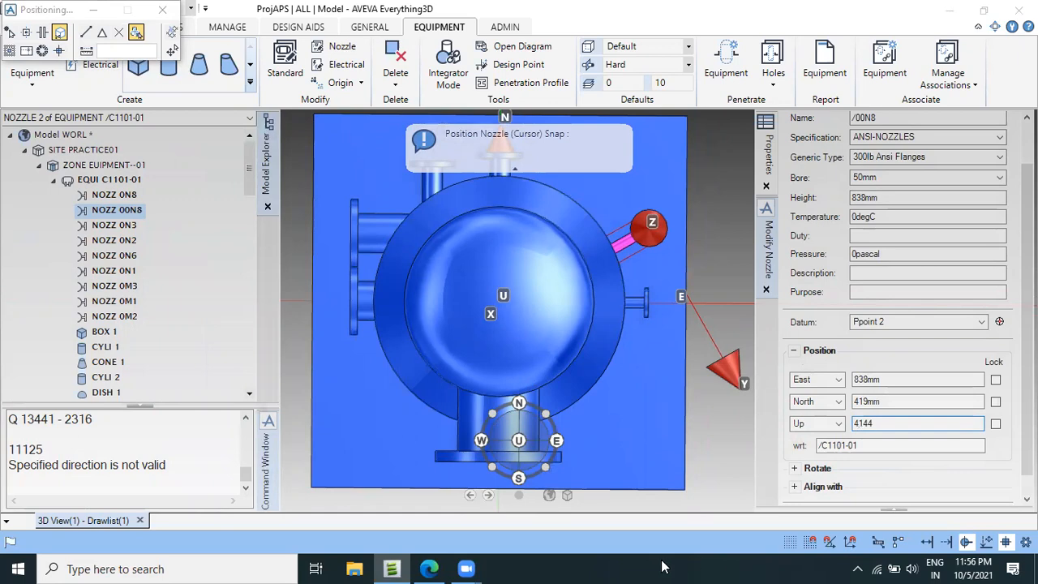
pyautogui.click(429, 568)
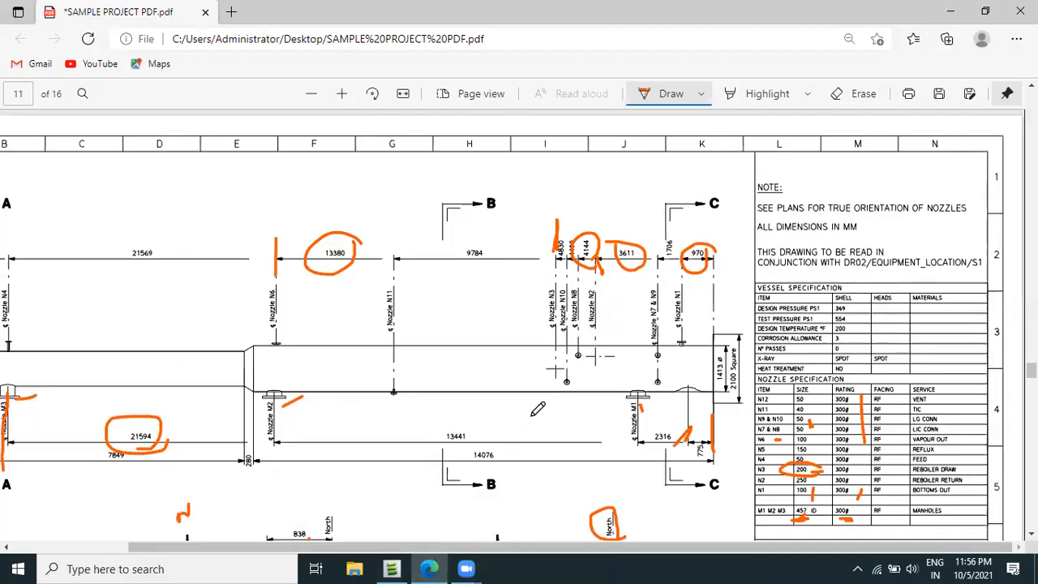
pyautogui.click(392, 567)
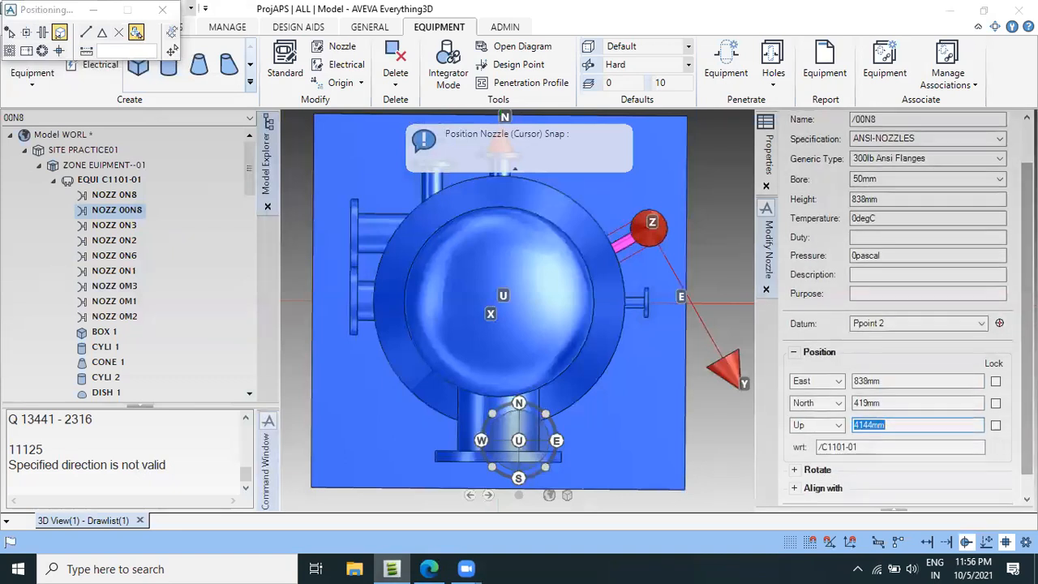
pyautogui.scroll(-1, 899, 365)
pyautogui.click(991, 494)
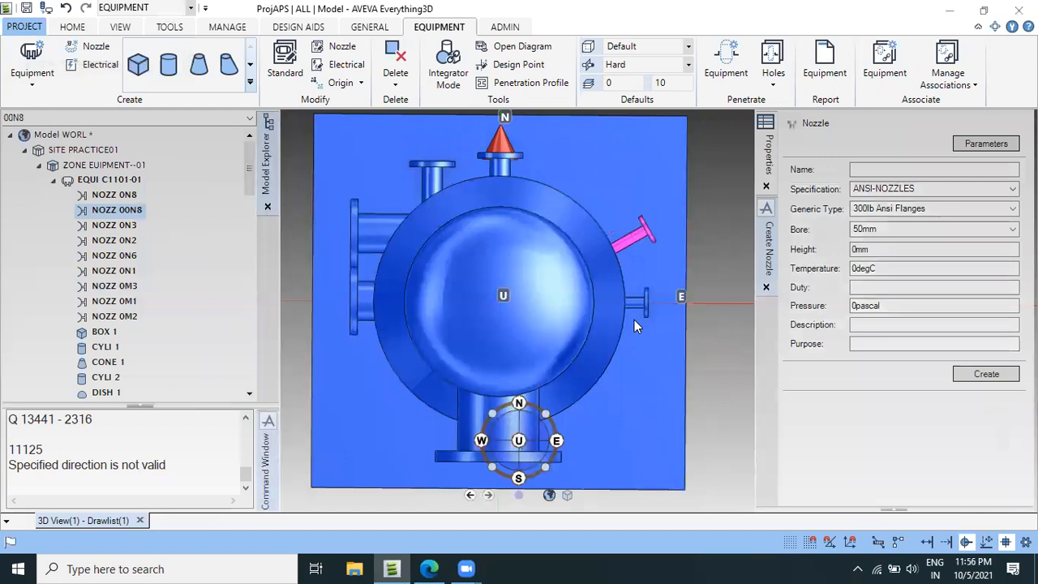
# Mark the Nozzle N7 & N9 centreline beside the 1706 dimension in the vessel drawing and check the nozzle angles in section B-B.
pyautogui.scroll(3, 650, 297)
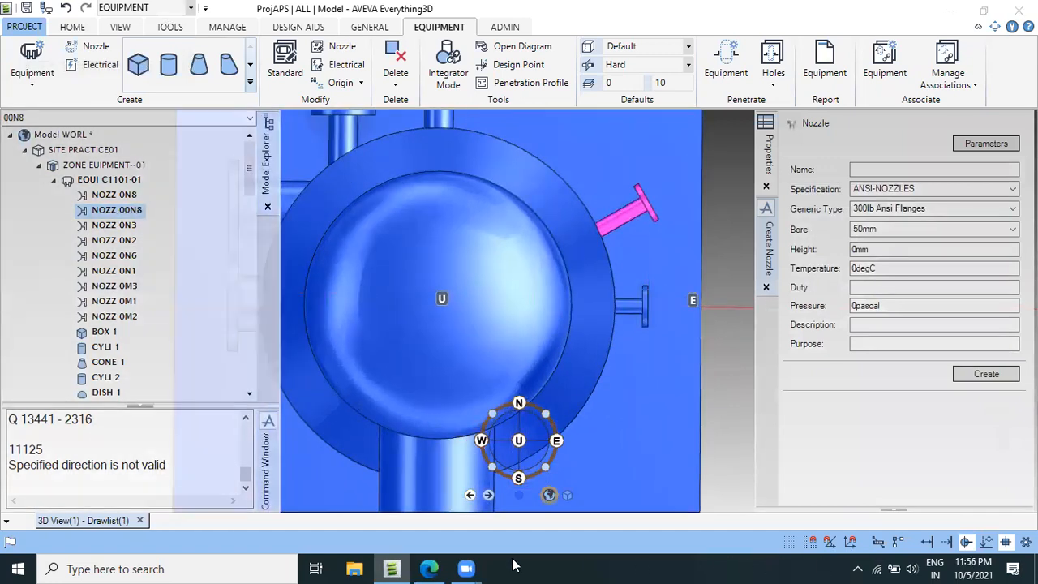
pyautogui.click(429, 568)
pyautogui.scroll(-3, 519, 341)
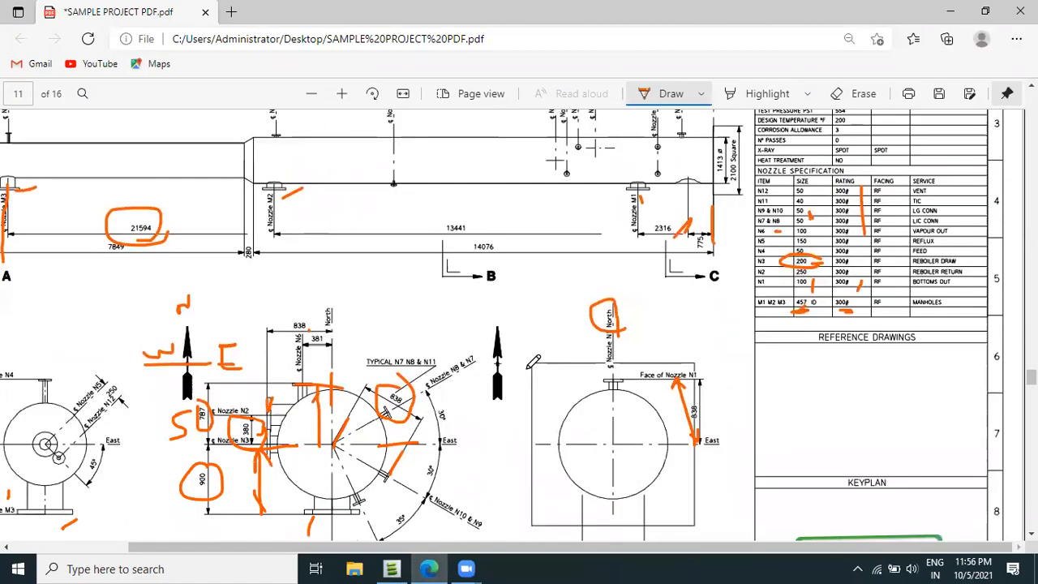
pyautogui.keyDown('ctrl'); pyautogui.scroll(2, 467, 235); pyautogui.keyUp('ctrl')
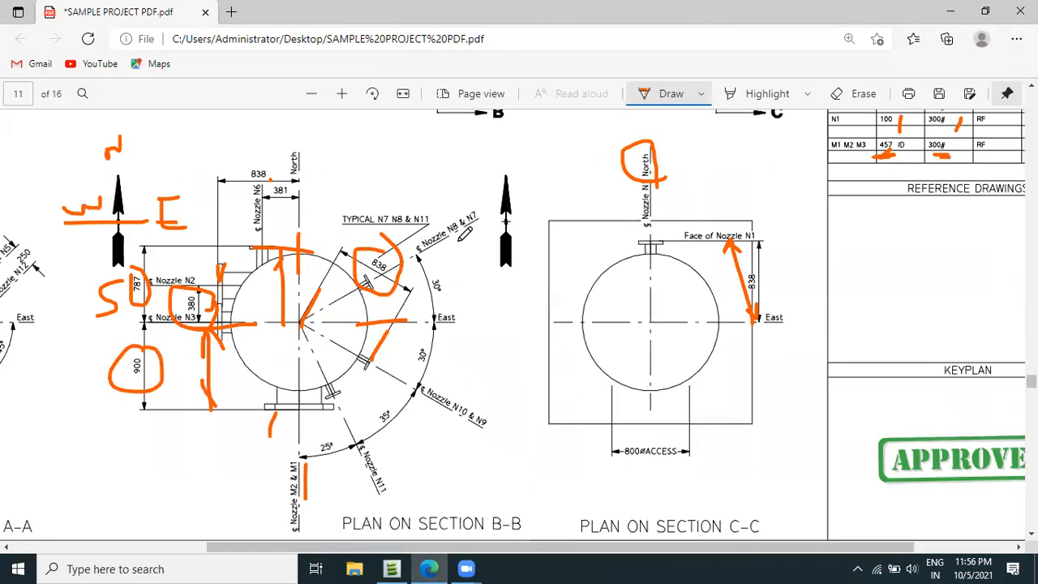
pyautogui.keyDown('ctrl'); pyautogui.scroll(1, 466, 236); pyautogui.keyUp('ctrl')
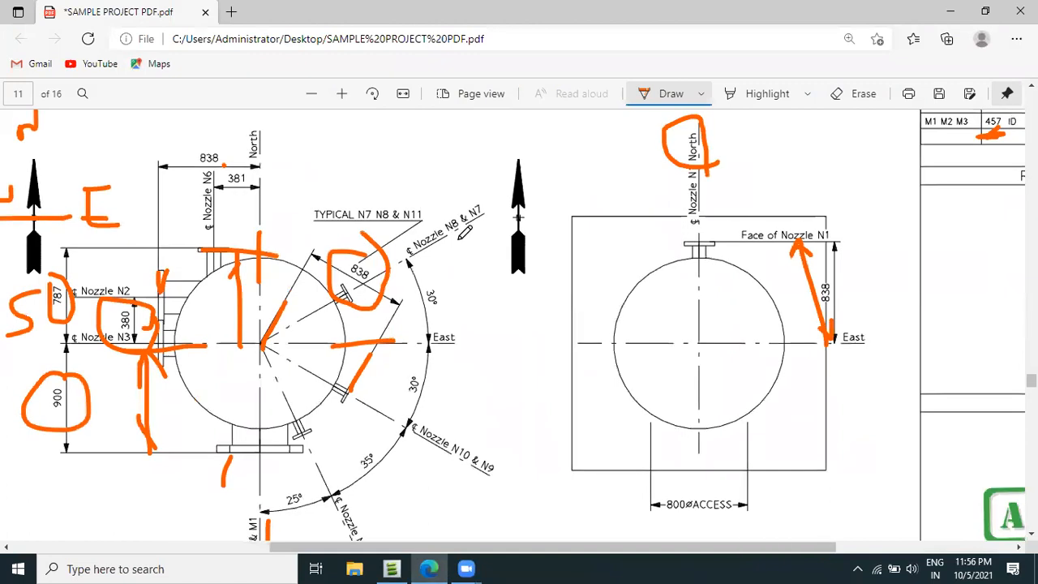
pyautogui.scroll(2, 466, 234)
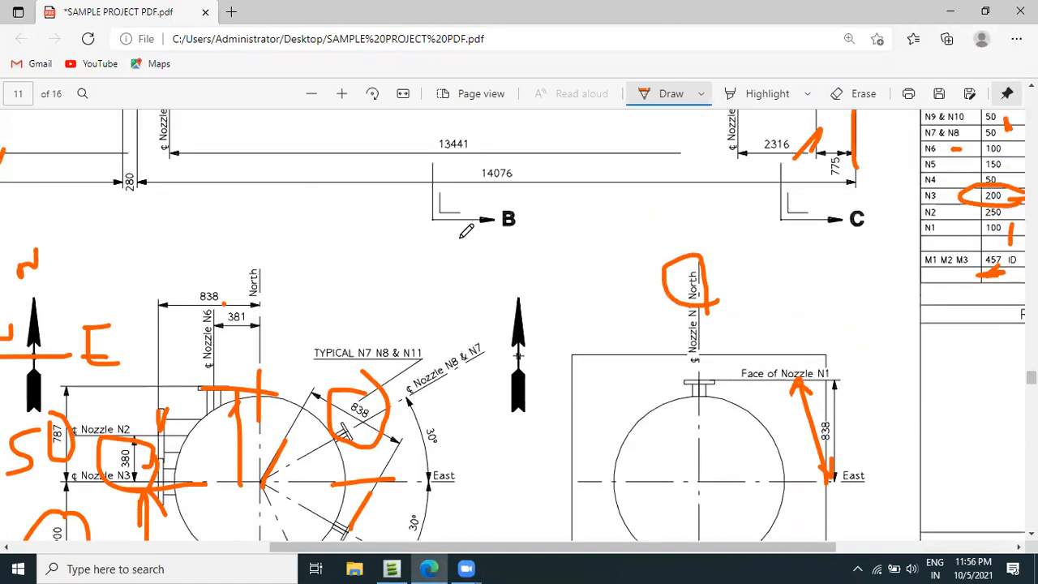
pyautogui.scroll(6, 472, 240)
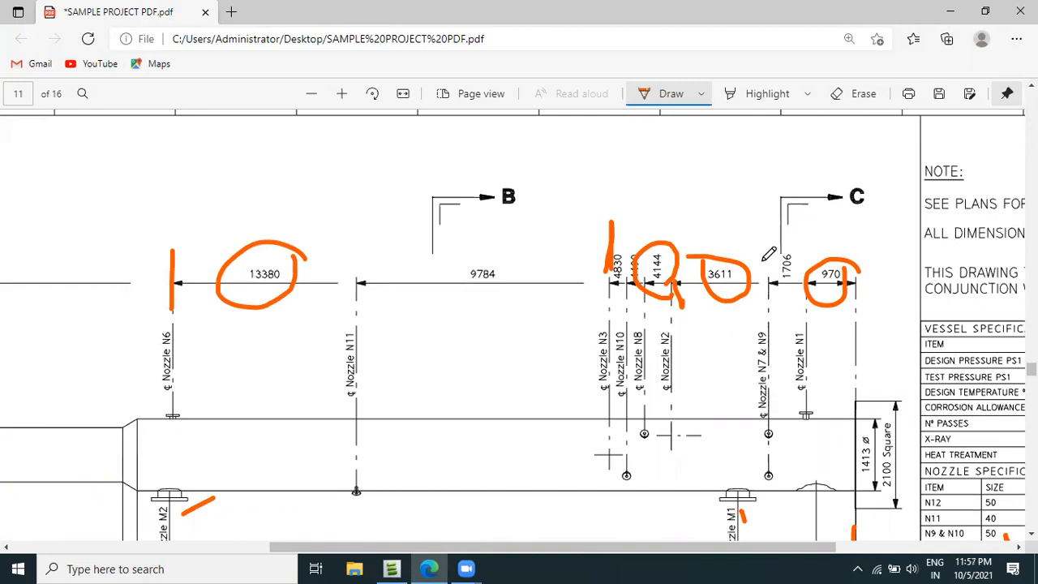
pyautogui.moveTo(765, 258); pyautogui.dragTo(778, 308)
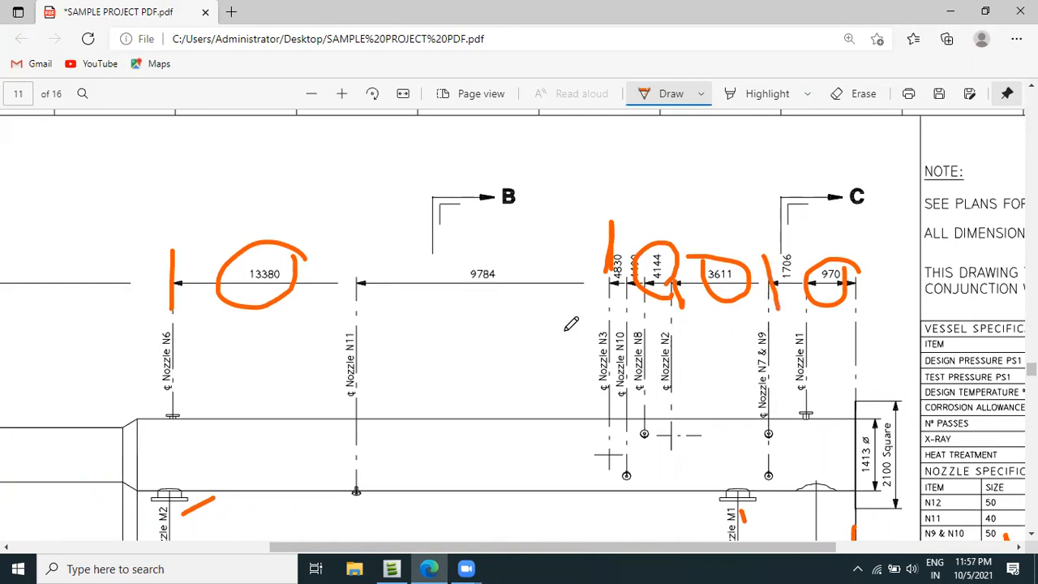
pyautogui.scroll(-10, 709, 331)
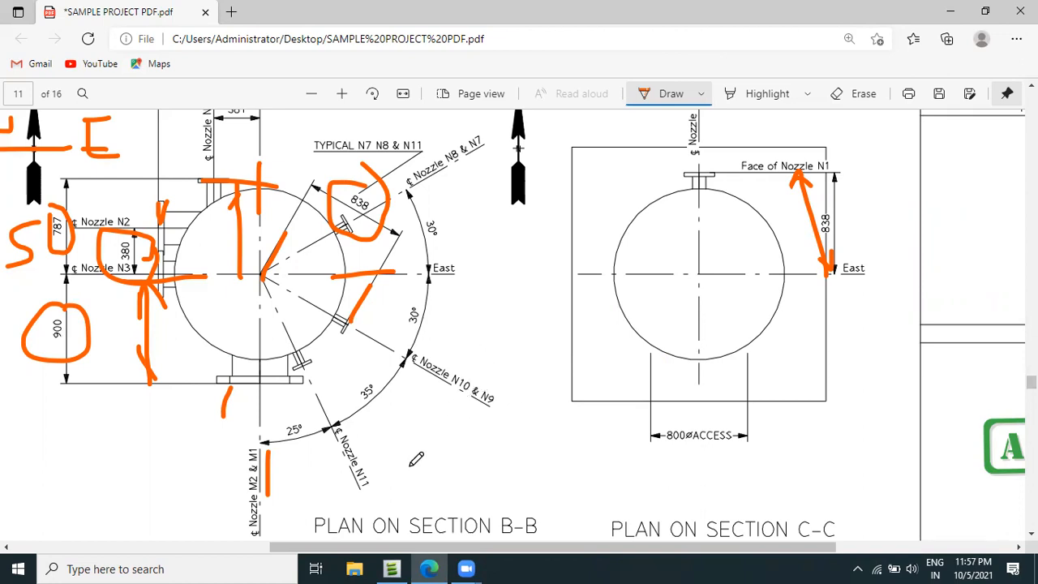
pyautogui.click(391, 568)
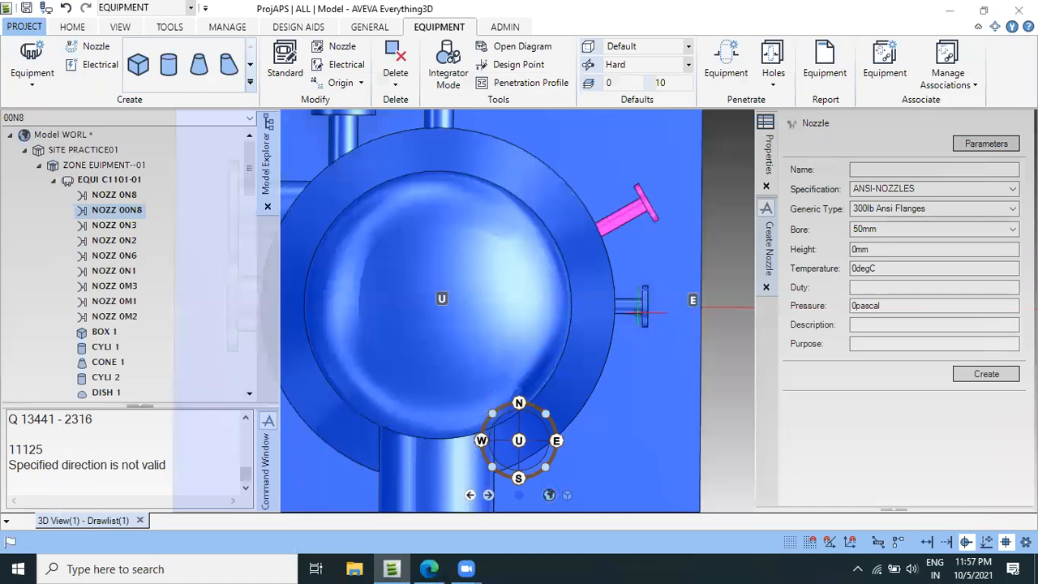
# Set up an advanced rotation of nozzle 0N8 with its origin snapped to the design point at the vessel's centre.
pyautogui.click(638, 311)
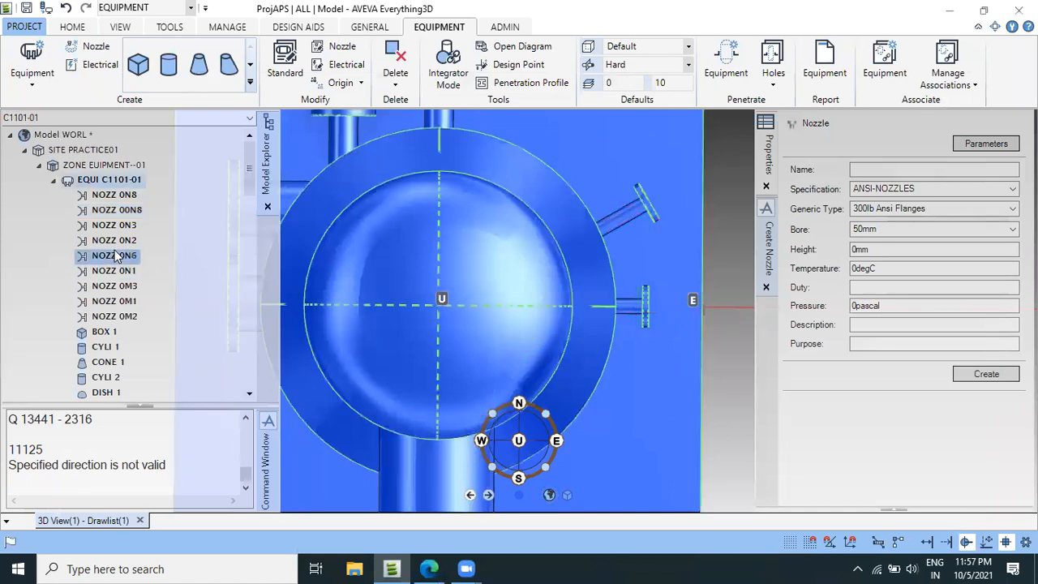
pyautogui.click(122, 209)
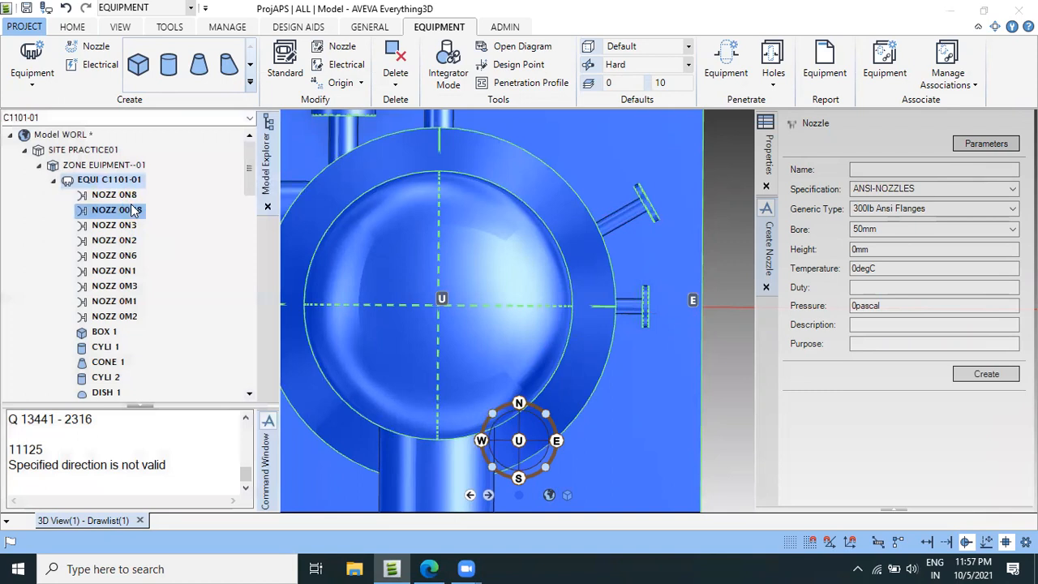
pyautogui.click(128, 196)
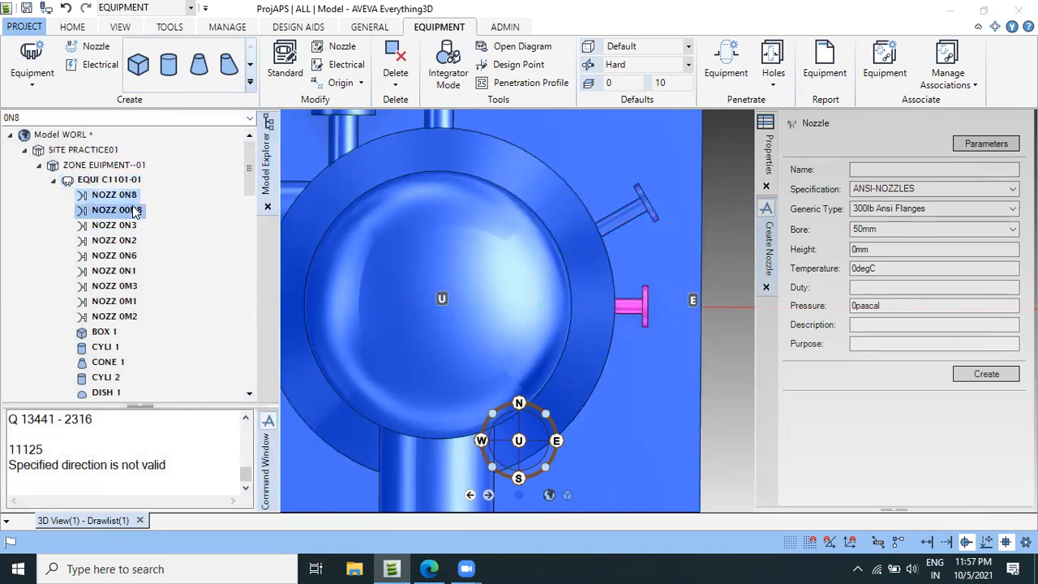
pyautogui.click(72, 27)
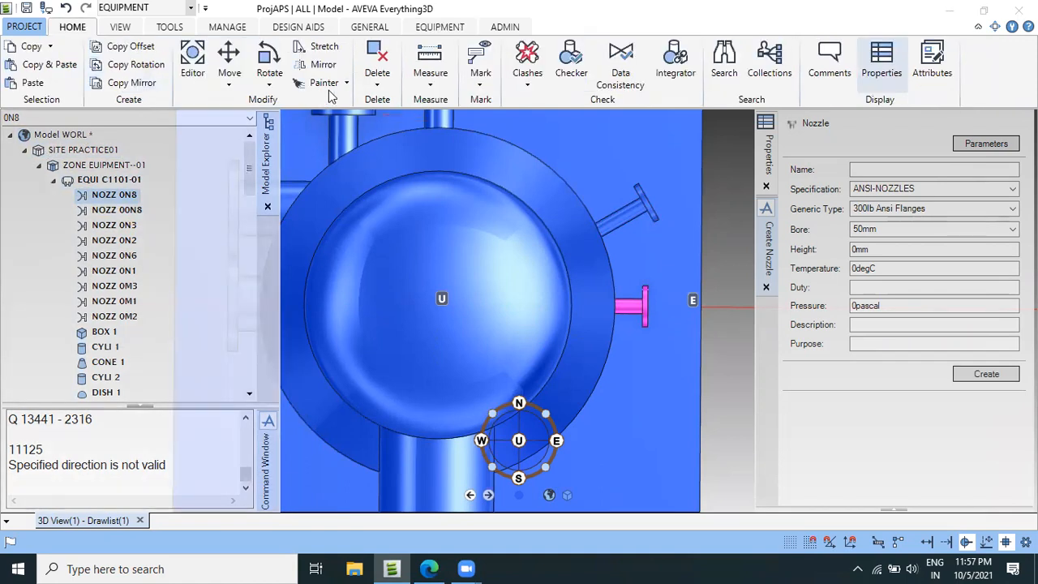
pyautogui.click(421, 30)
pyautogui.click(72, 26)
pyautogui.click(273, 88)
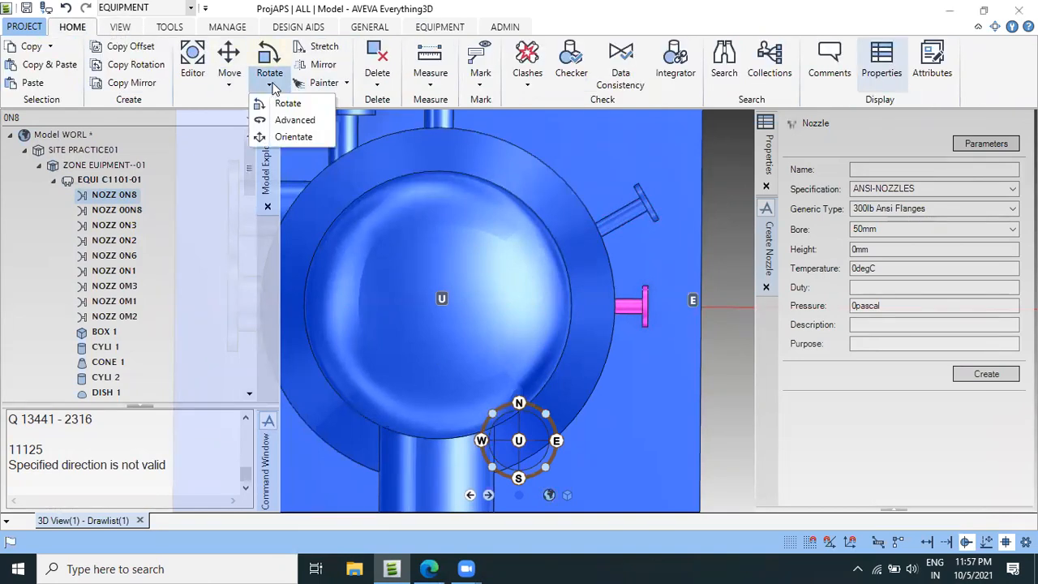
pyautogui.click(293, 120)
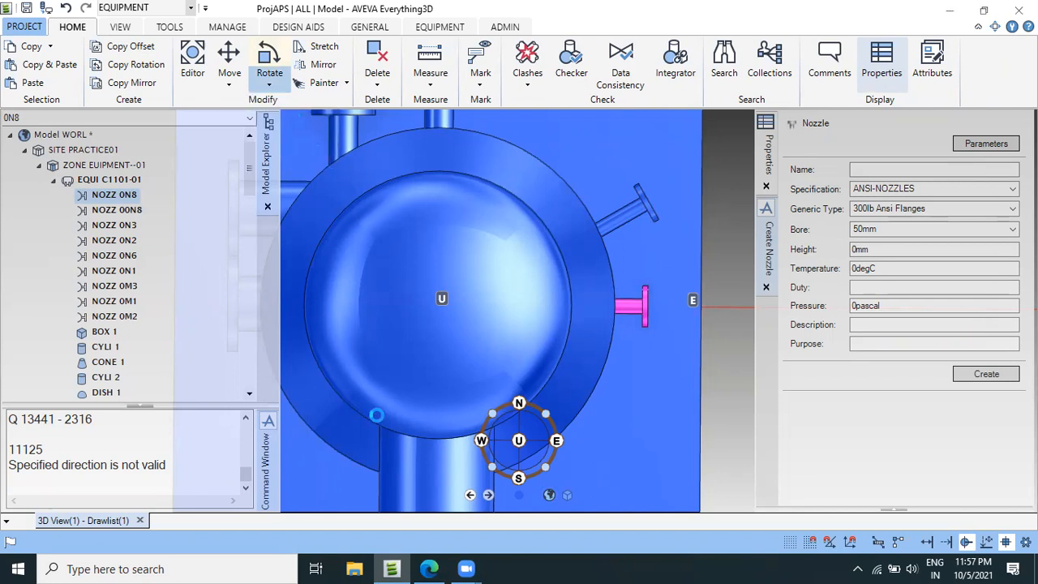
pyautogui.moveTo(294, 344); pyautogui.dragTo(180, 167)
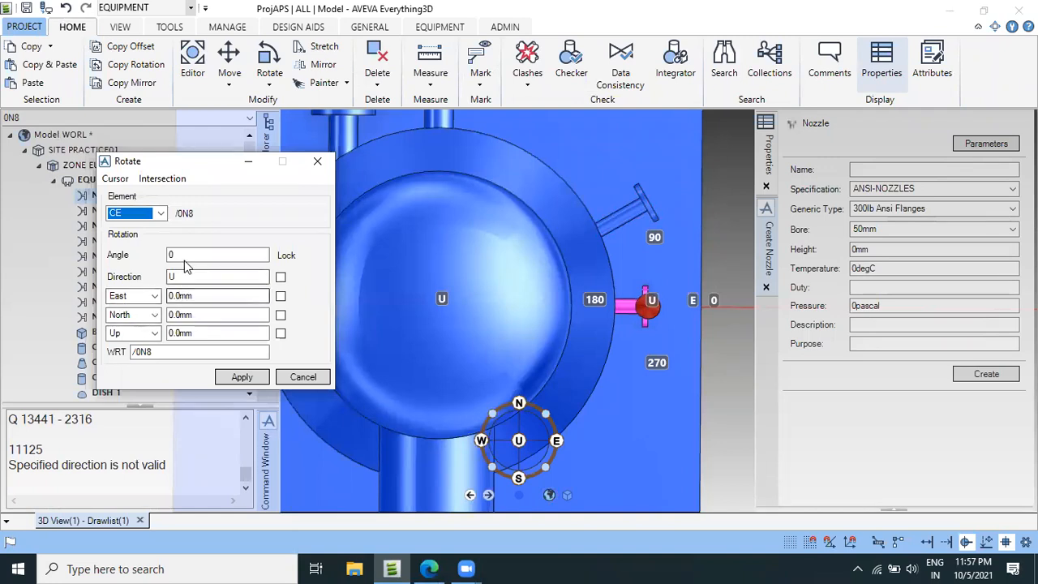
pyautogui.click(115, 179)
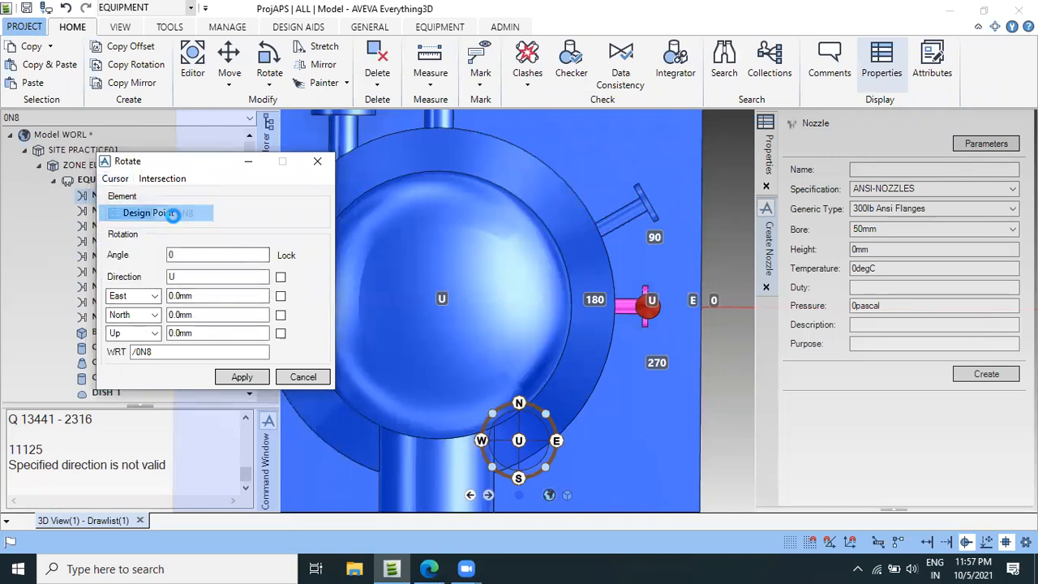
pyautogui.click(162, 213)
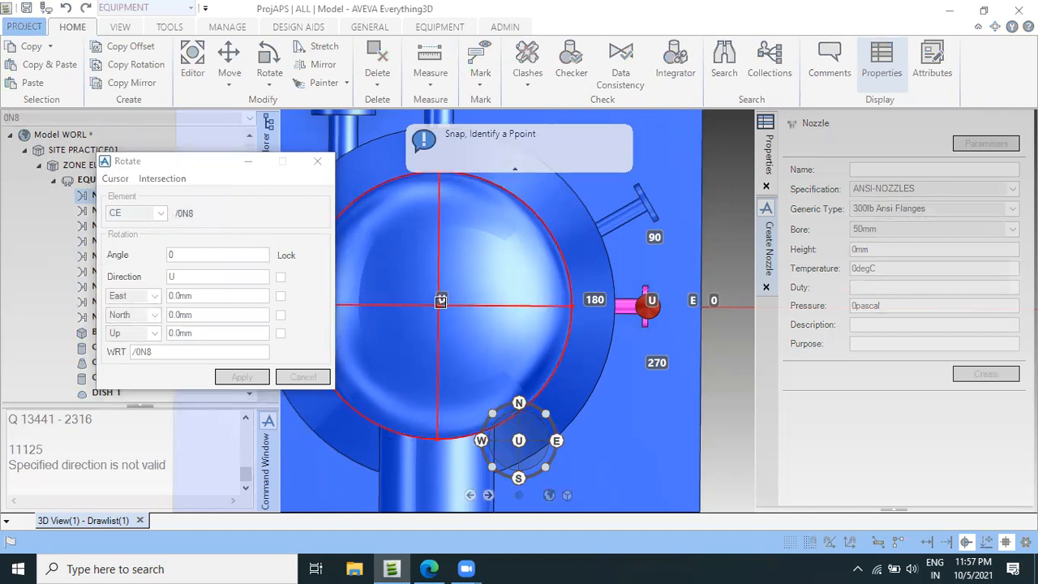
pyautogui.click(440, 301)
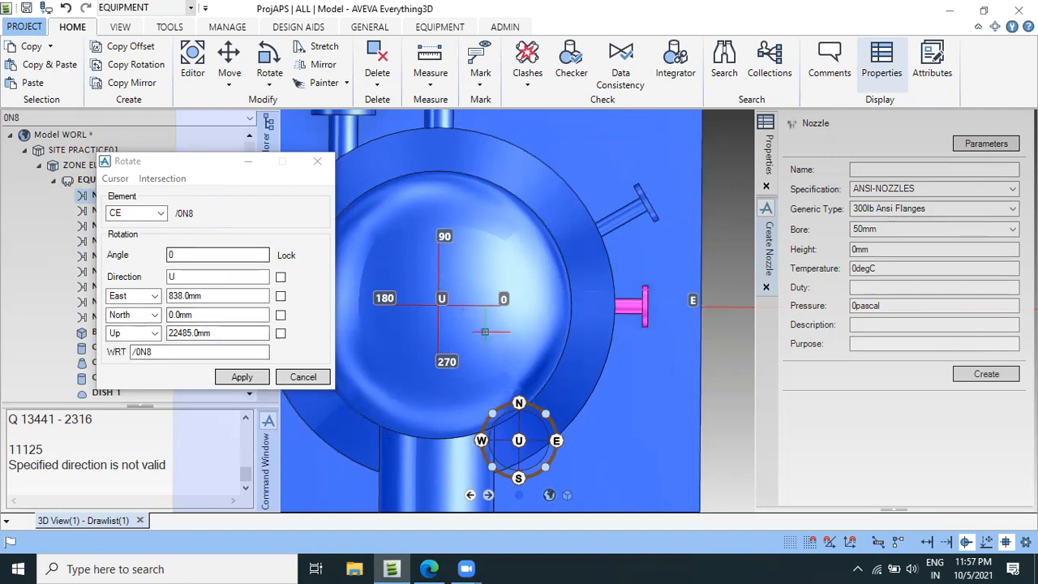
# Rotate nozzle 0N8 by -35 degrees about the vessel axis and close the rotation settings.
pyautogui.click(153, 254)
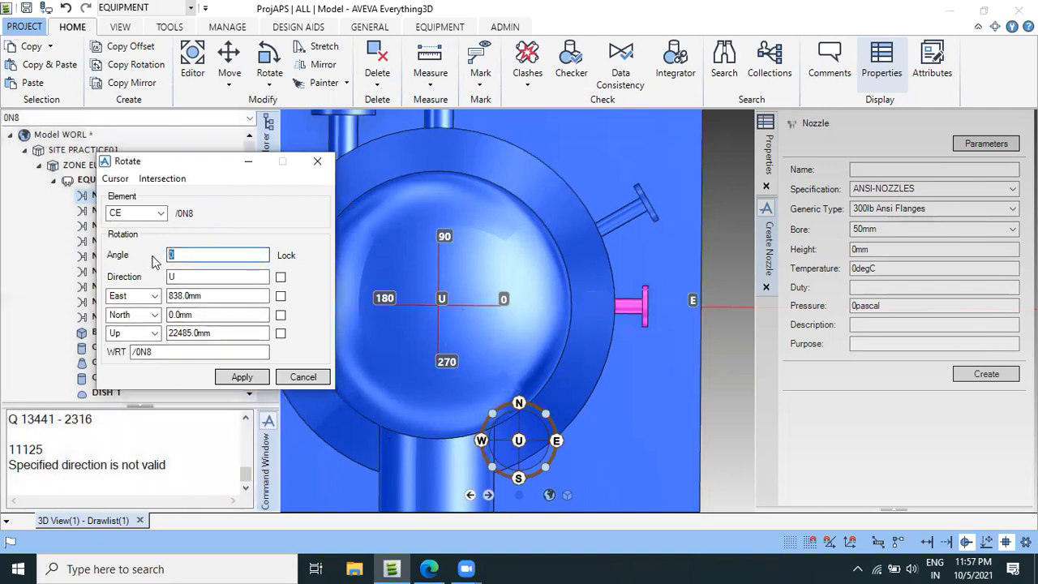
pyautogui.write('-35')
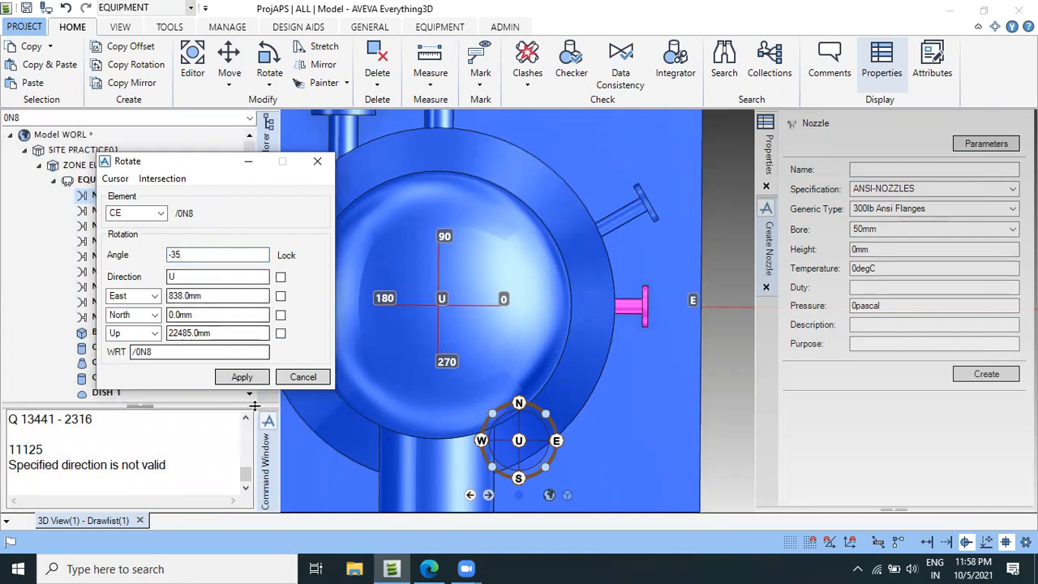
pyautogui.click(246, 376)
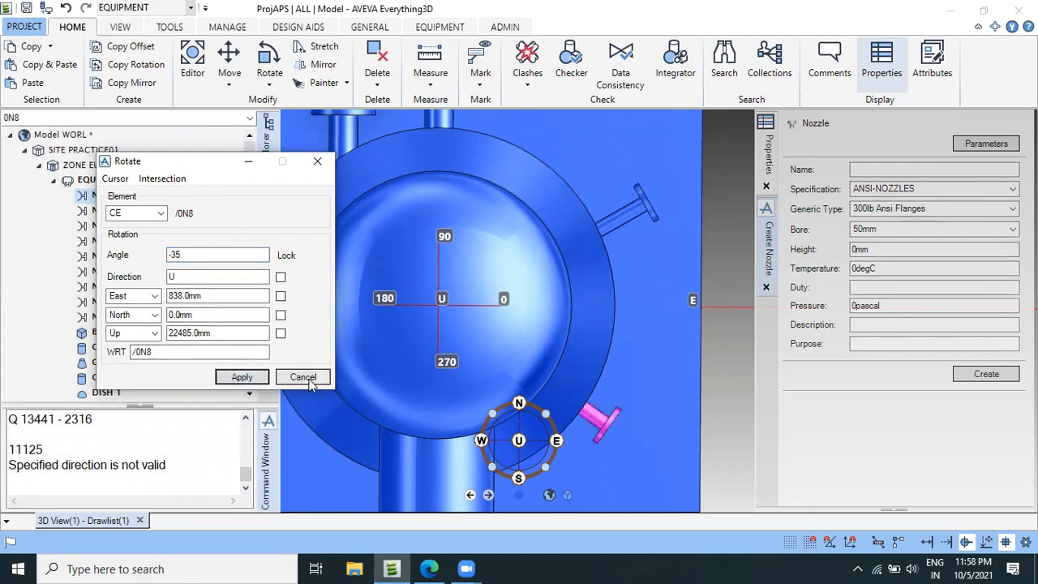
pyautogui.click(303, 377)
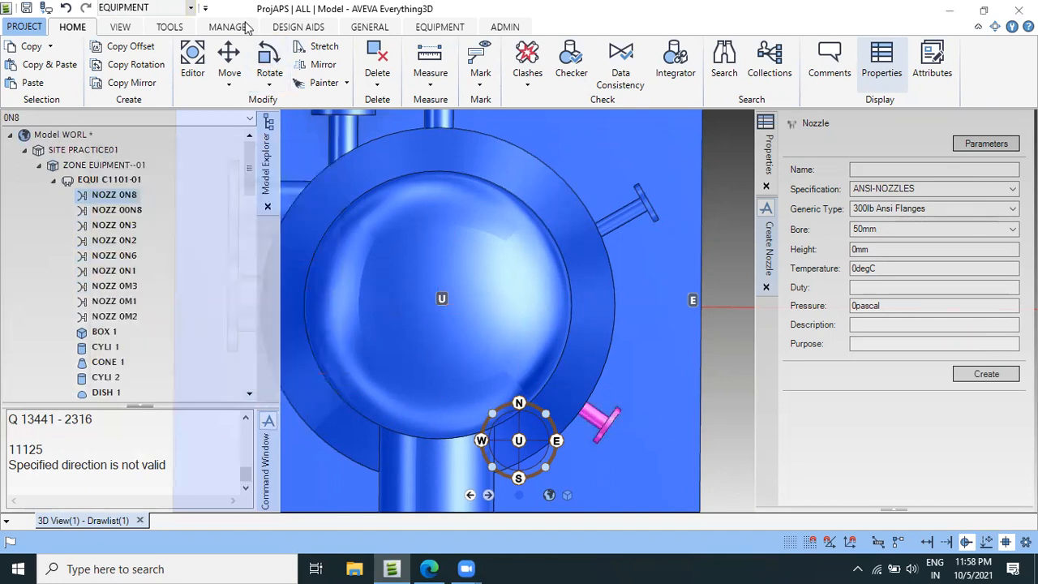
# Start modifying nozzle 0N8 on equipment C1101-01 and rename it 0N10.
pyautogui.click(441, 29)
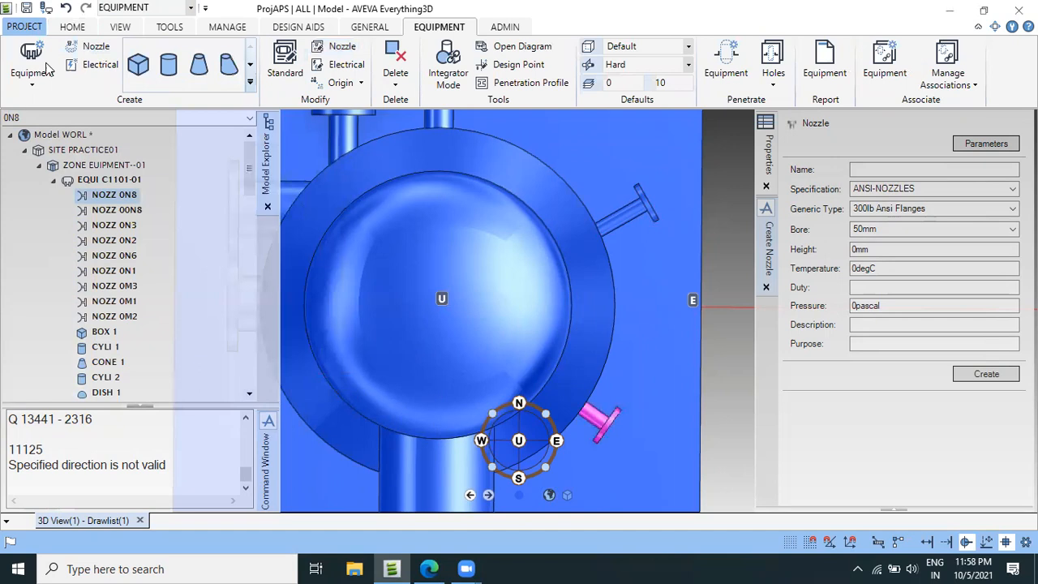
pyautogui.click(340, 46)
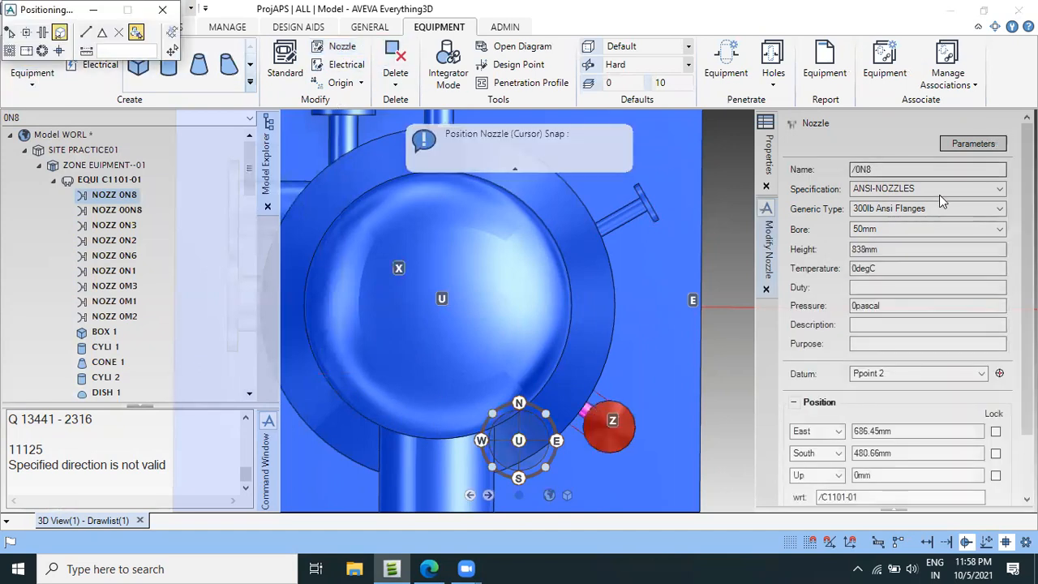
pyautogui.doubleClick(874, 169)
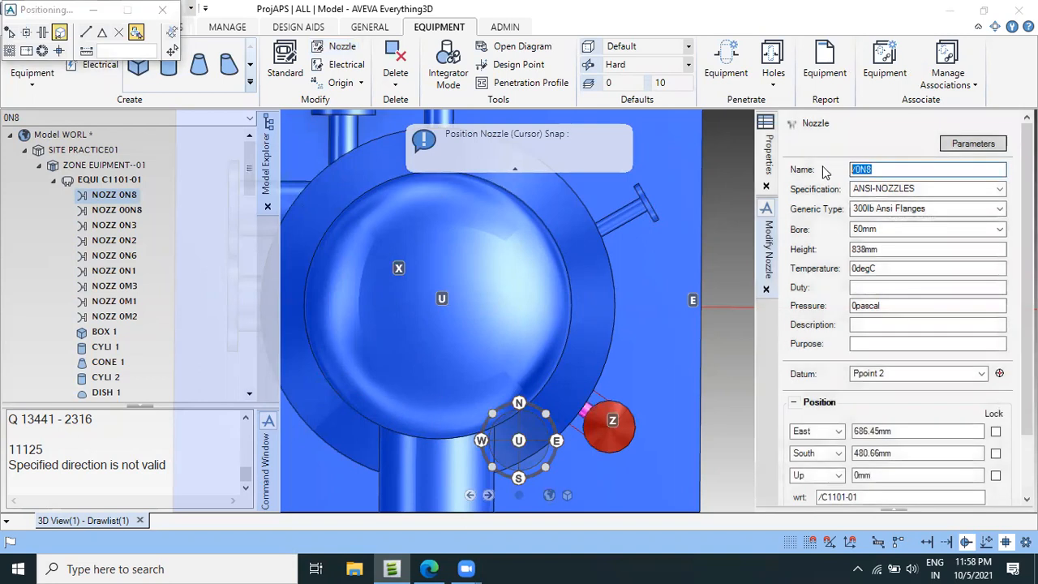
pyautogui.write('0')
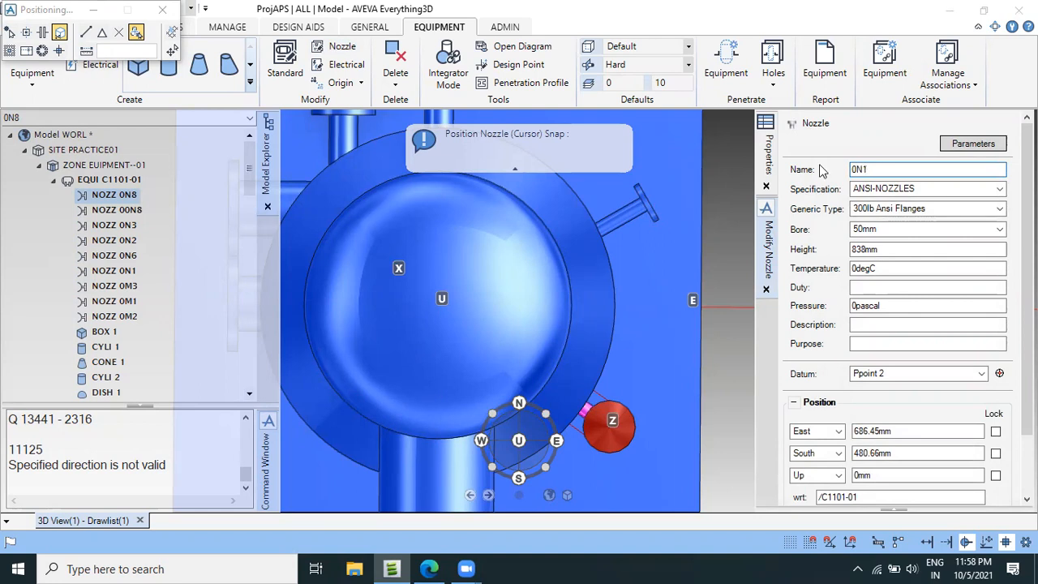
pyautogui.press('Tab')
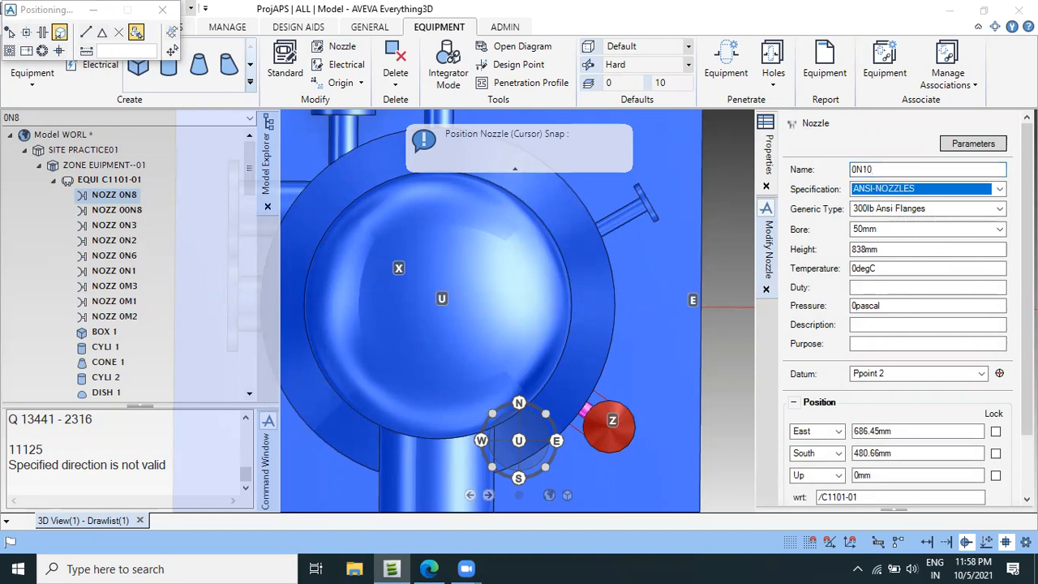
pyautogui.scroll(-1, 961, 211)
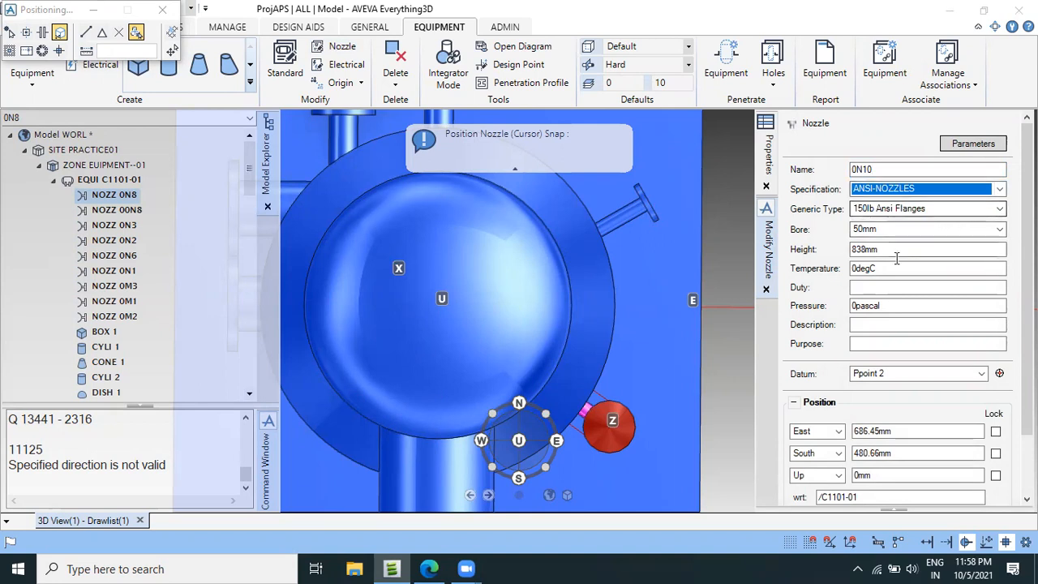
pyautogui.scroll(-3, 896, 257)
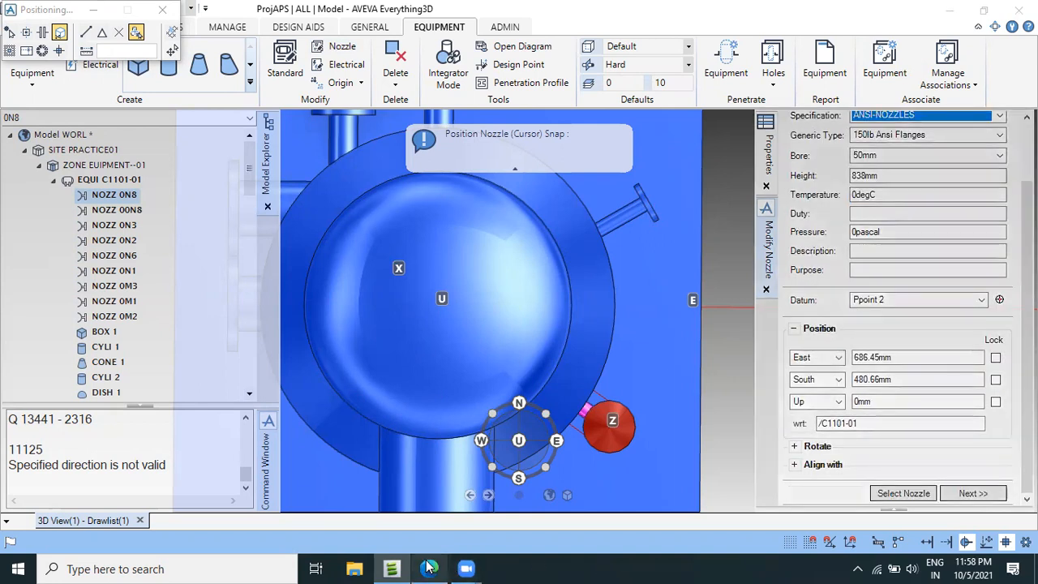
# Look up nozzle N10's elevation in the vessel drawing and erase the orange circle drawn around the 4144 dimension.
pyautogui.hotkey('alt', 'Tab')
pyautogui.keyDown('ctrl'); pyautogui.scroll(-3, 752, 430); pyautogui.keyUp('ctrl')
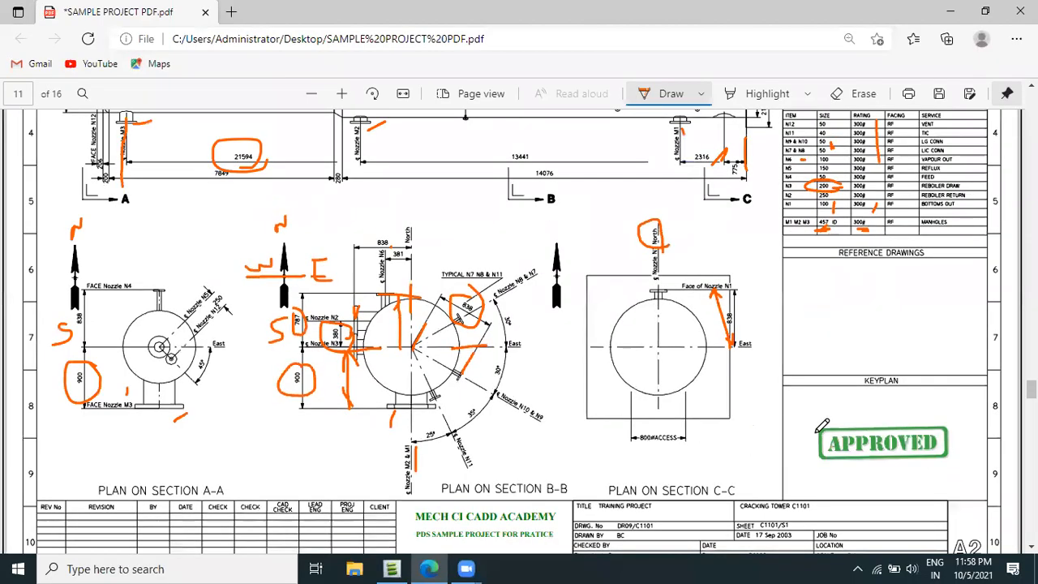
pyautogui.scroll(5, 867, 325)
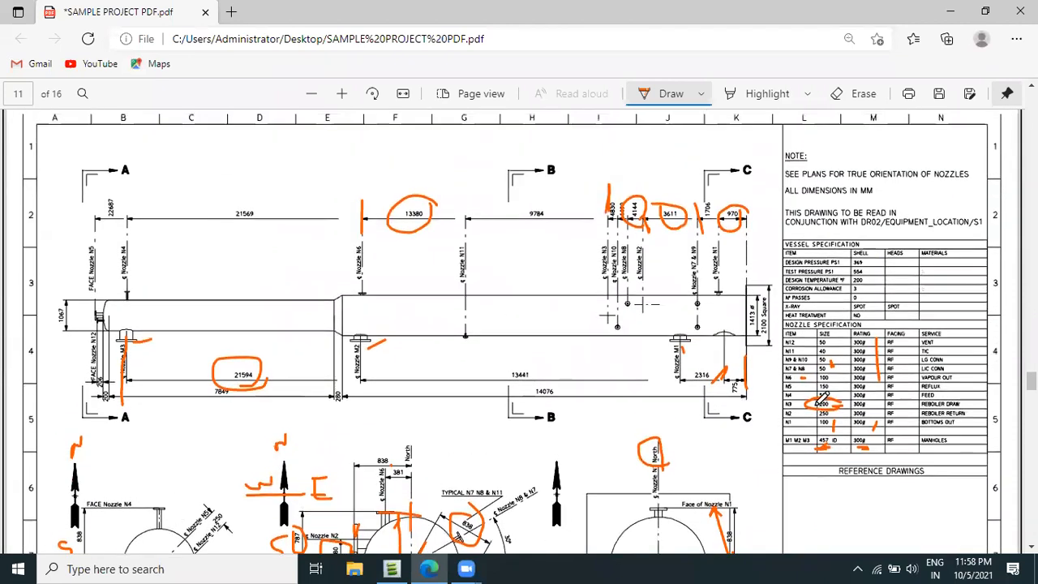
pyautogui.scroll(-2, 820, 397)
pyautogui.keyDown('ctrl'); pyautogui.scroll(2, 814, 381); pyautogui.keyUp('ctrl')
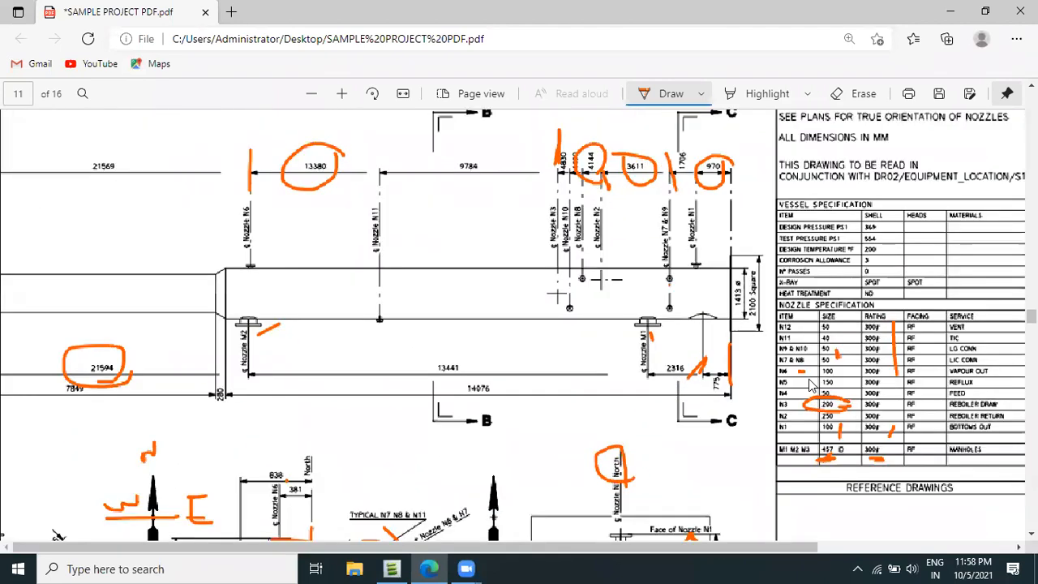
pyautogui.keyDown('ctrl'); pyautogui.scroll(1, 809, 371); pyautogui.keyUp('ctrl')
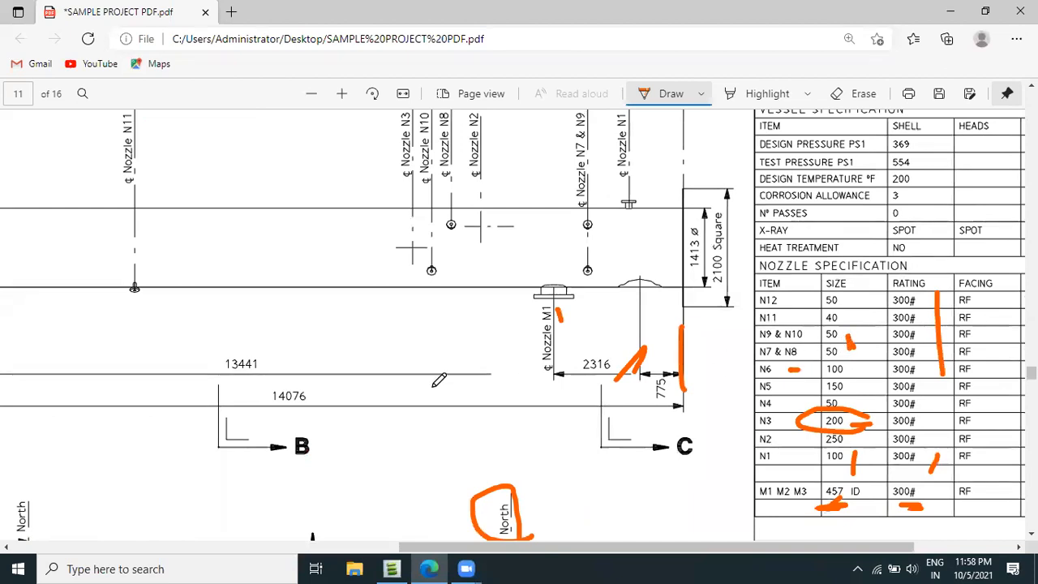
pyautogui.scroll(3, 438, 379)
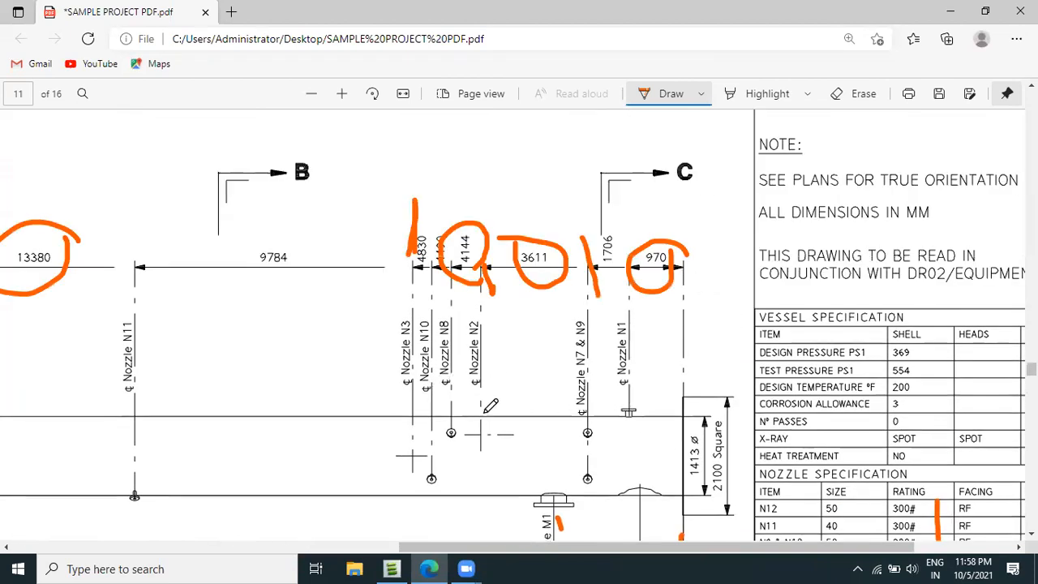
pyautogui.keyDown('ctrl'); pyautogui.scroll(-1, 466, 396); pyautogui.keyUp('ctrl')
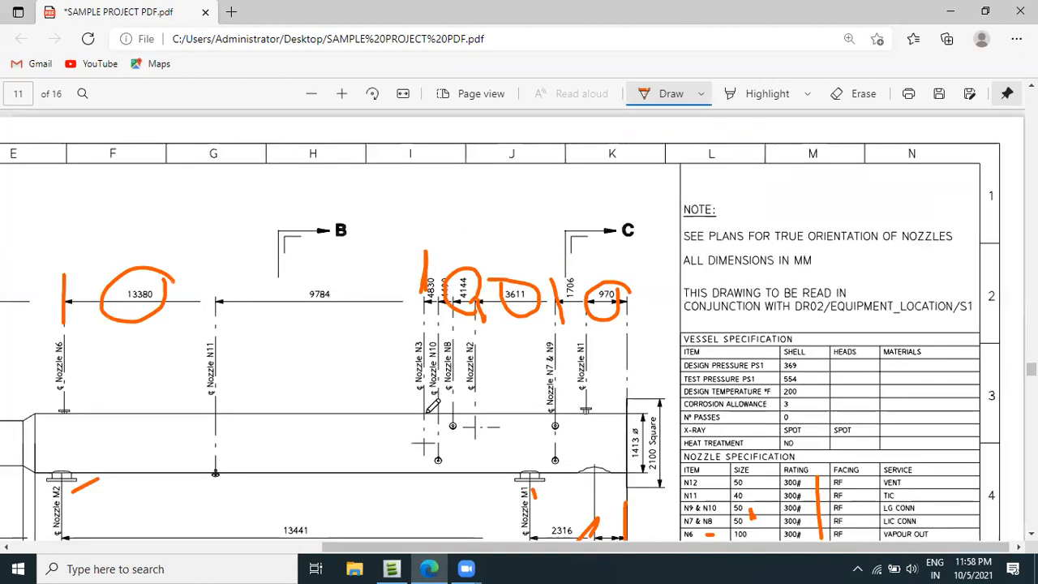
pyautogui.scroll(-2, 432, 406)
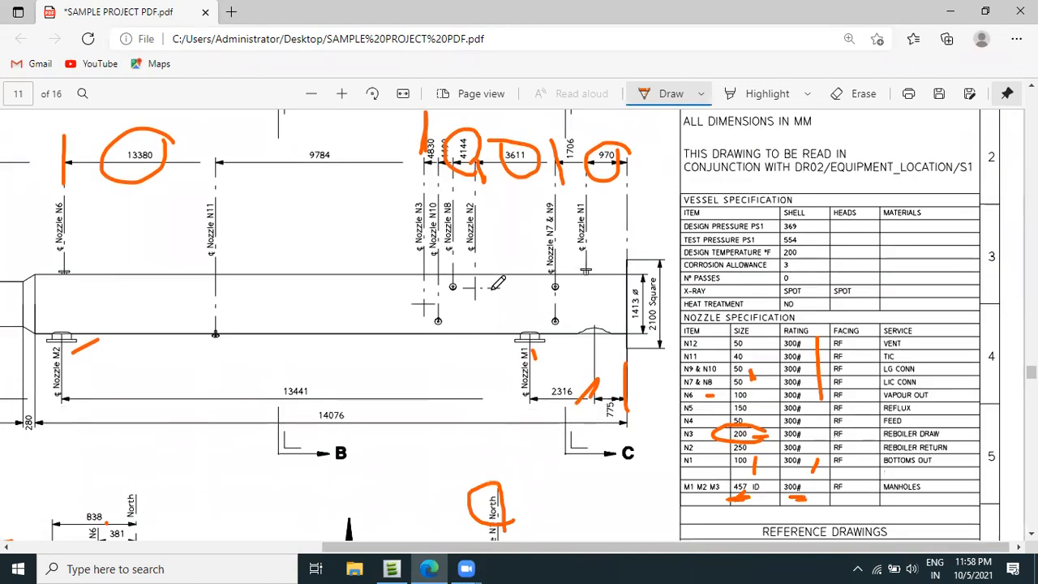
pyautogui.scroll(4, 487, 284)
pyautogui.scroll(-2, 444, 294)
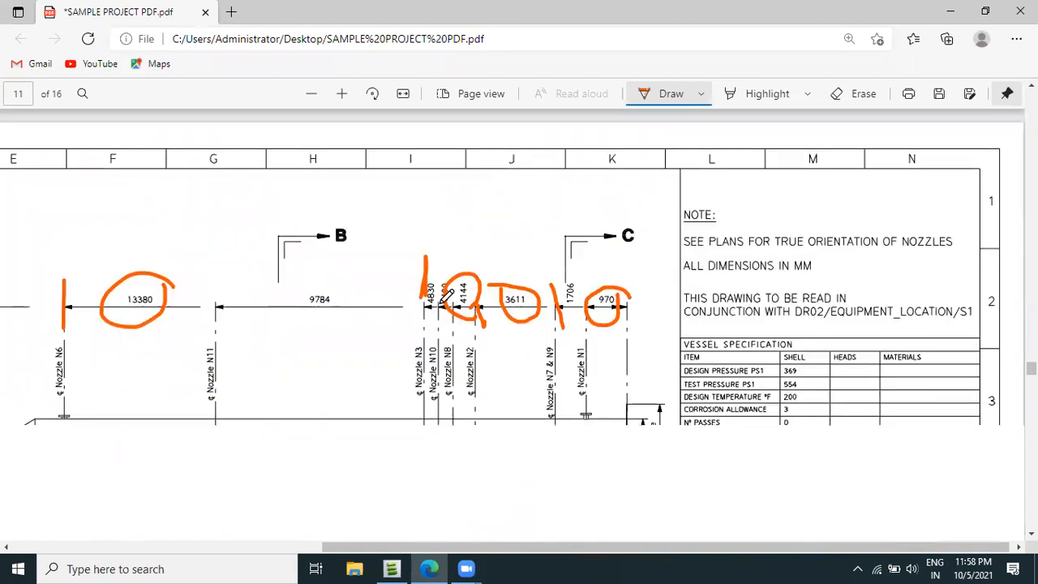
pyautogui.scroll(-1, 444, 293)
pyautogui.keyDown('ctrl'); pyautogui.scroll(3, 447, 244); pyautogui.keyUp('ctrl')
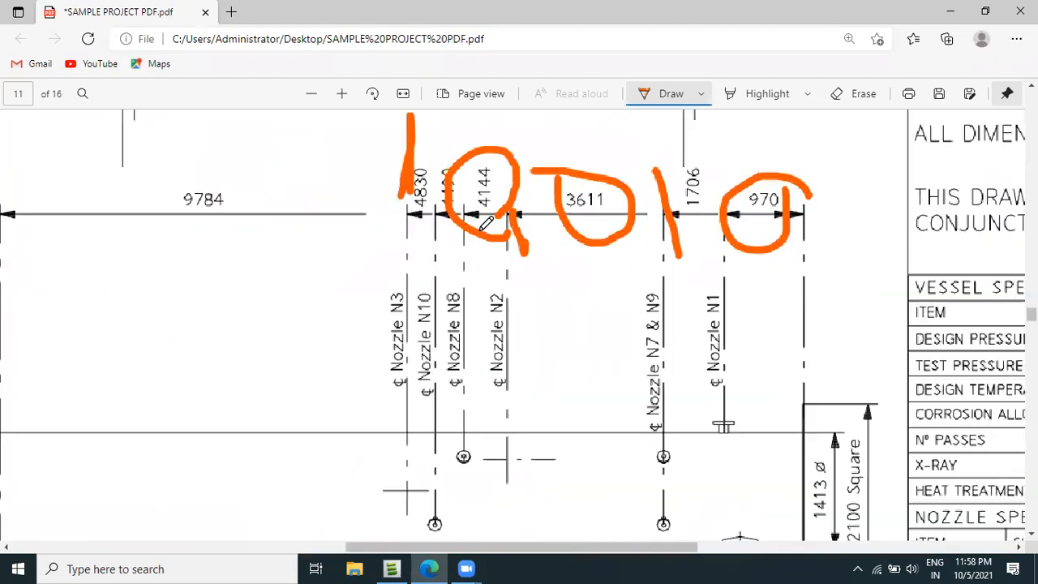
pyautogui.click(853, 93)
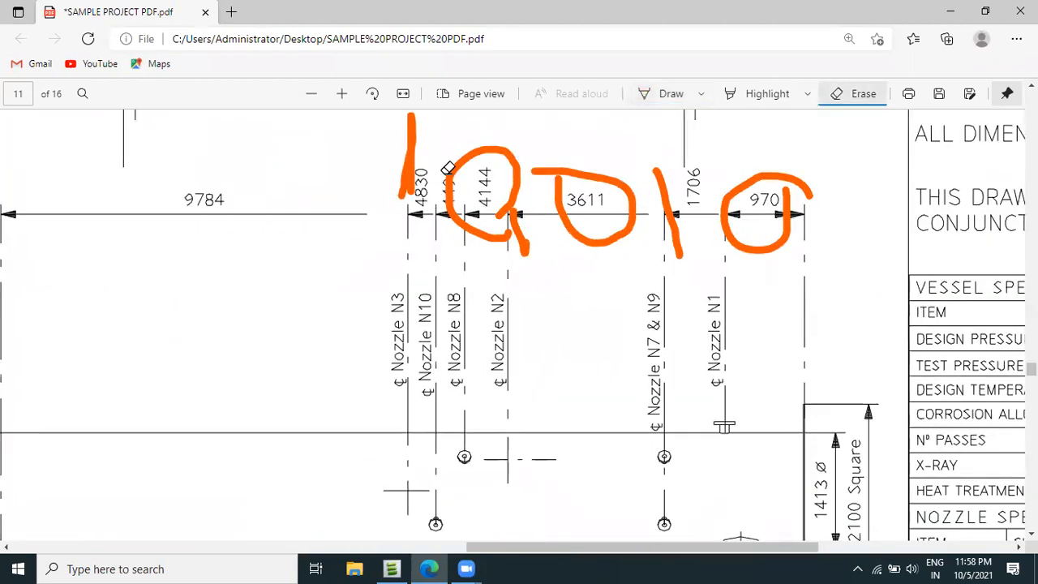
pyautogui.click(463, 214)
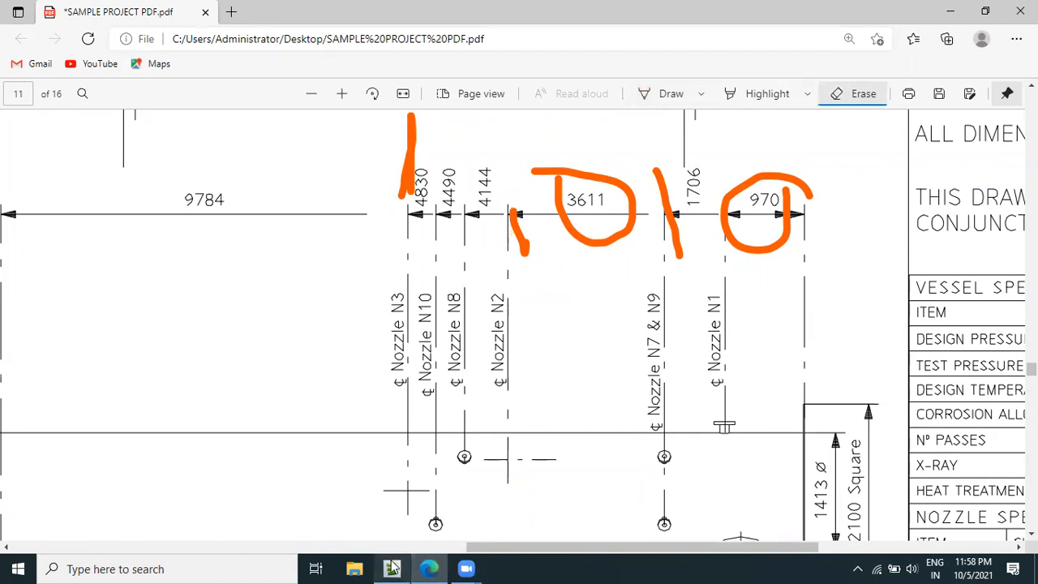
# Set nozzle 0N10's Up position to 4144mm, recheck the elevation in the vessel drawing, and finish modifying the nozzle.
pyautogui.moveTo(391, 568)
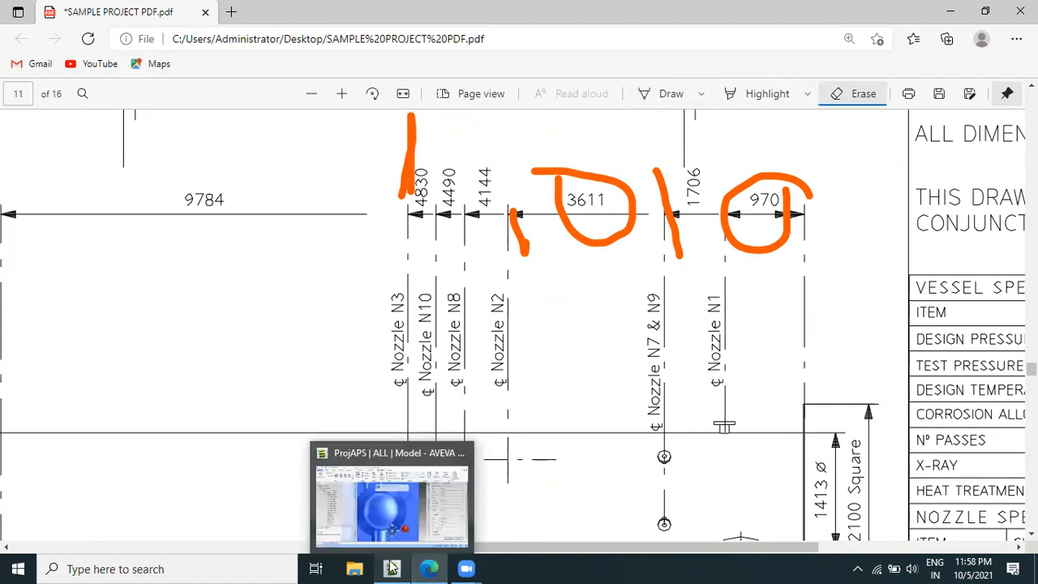
pyautogui.click(389, 499)
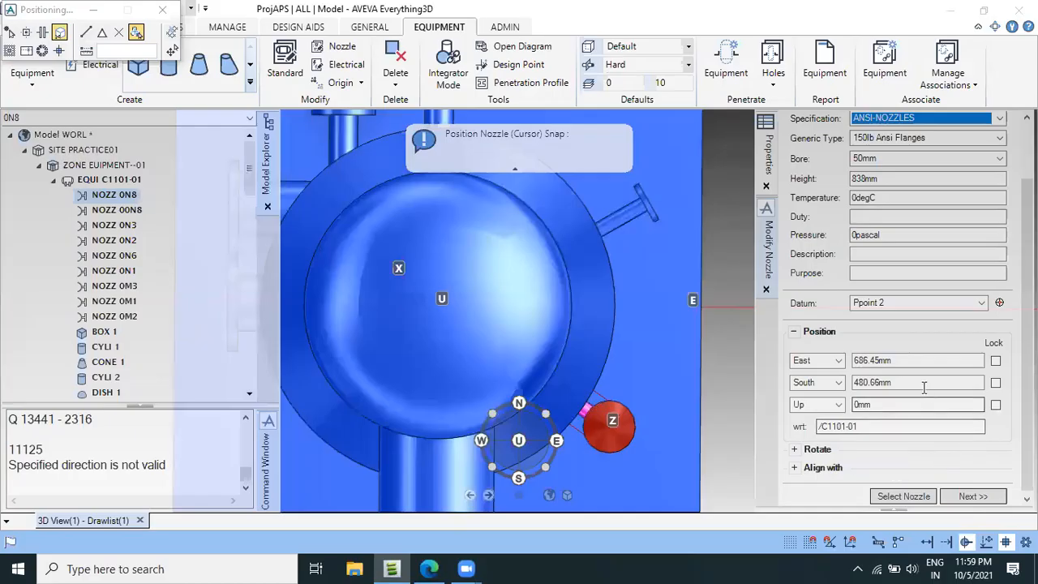
pyautogui.click(892, 404)
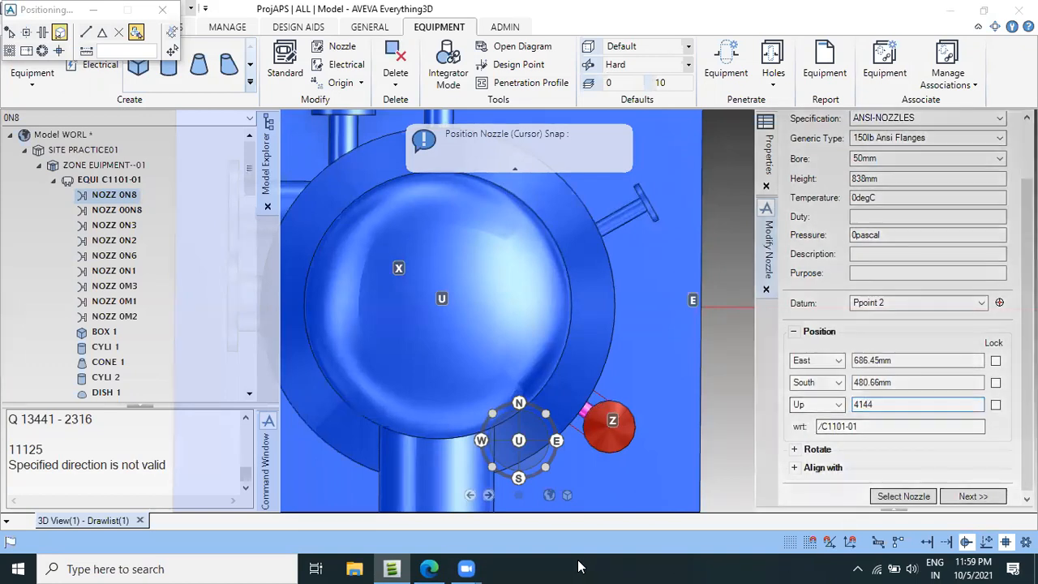
pyautogui.click(430, 568)
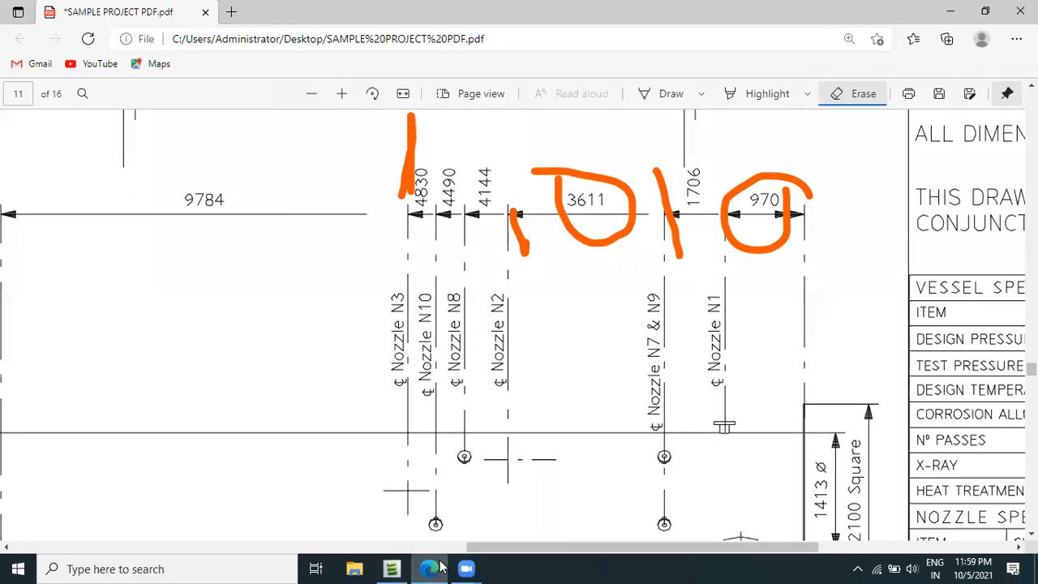
pyautogui.click(391, 568)
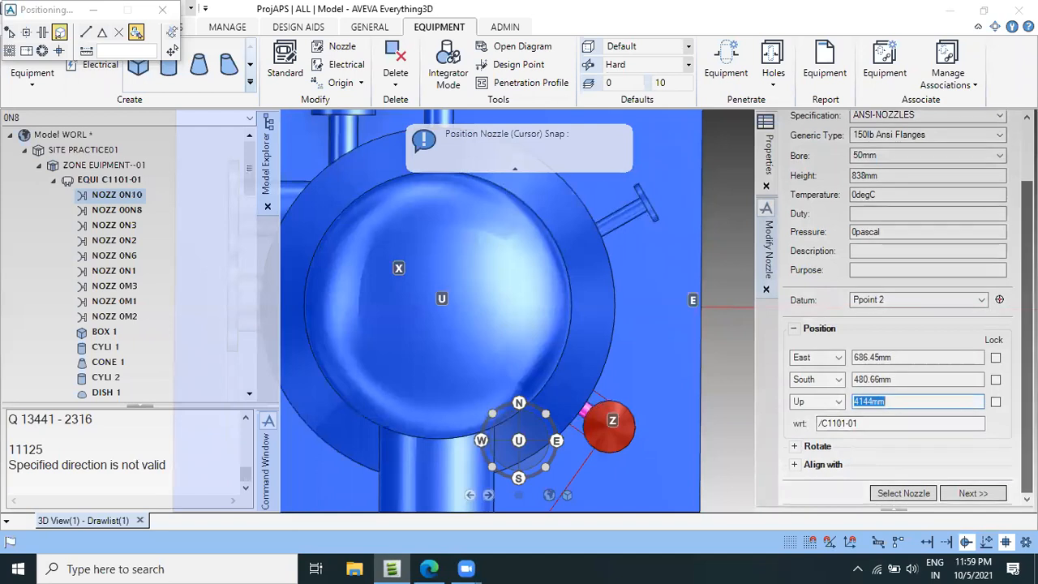
pyautogui.click(975, 494)
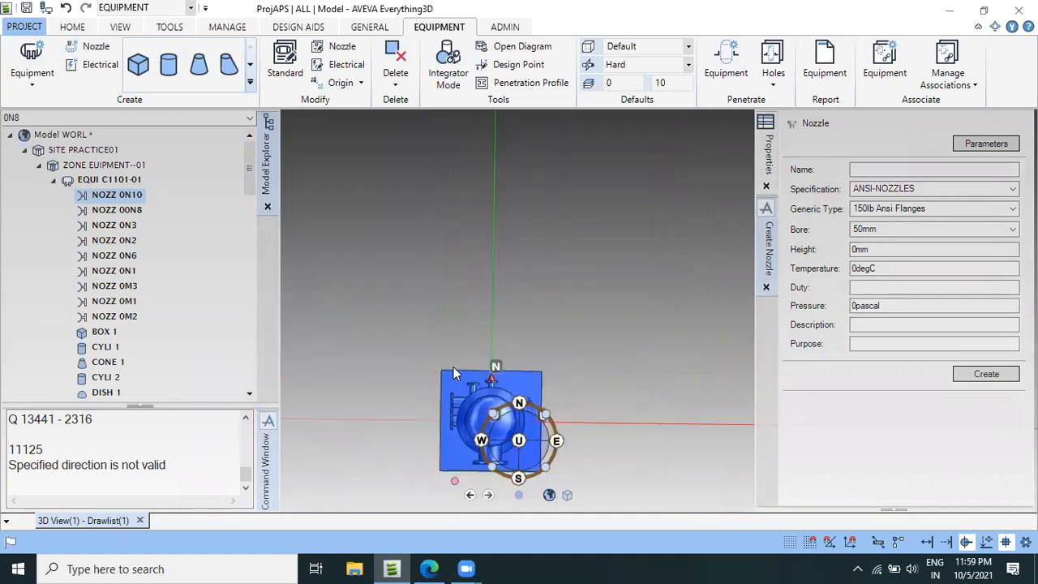
# Check the whole vessel in a tilted 3D view and select equipment C1101-01.
pyautogui.moveTo(467, 327); pyautogui.dragTo(475, 296, button='middle')
pyautogui.scroll(-3, 468, 367)
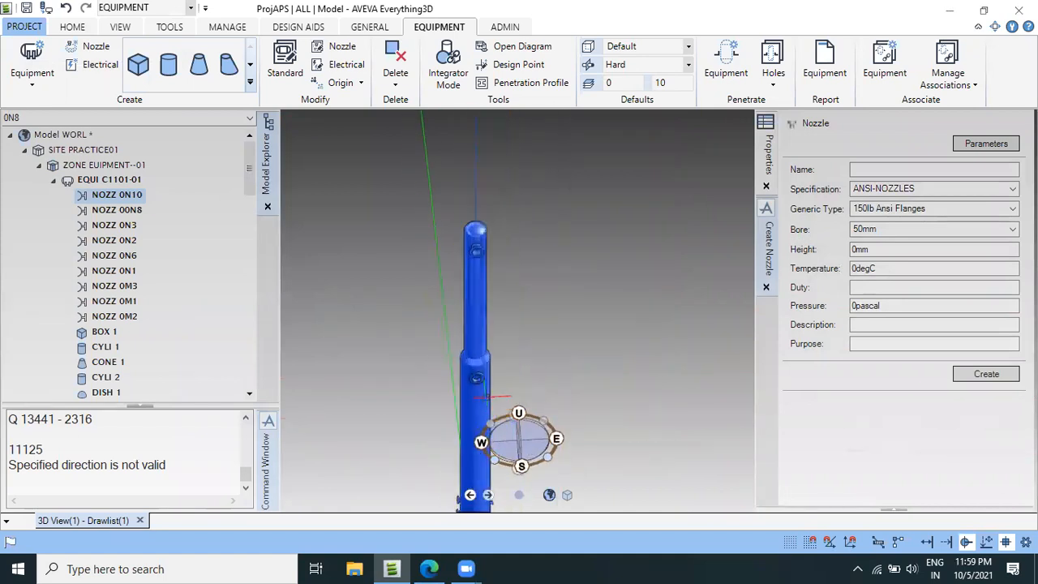
pyautogui.moveTo(581, 473); pyautogui.dragTo(387, 445, button='middle')
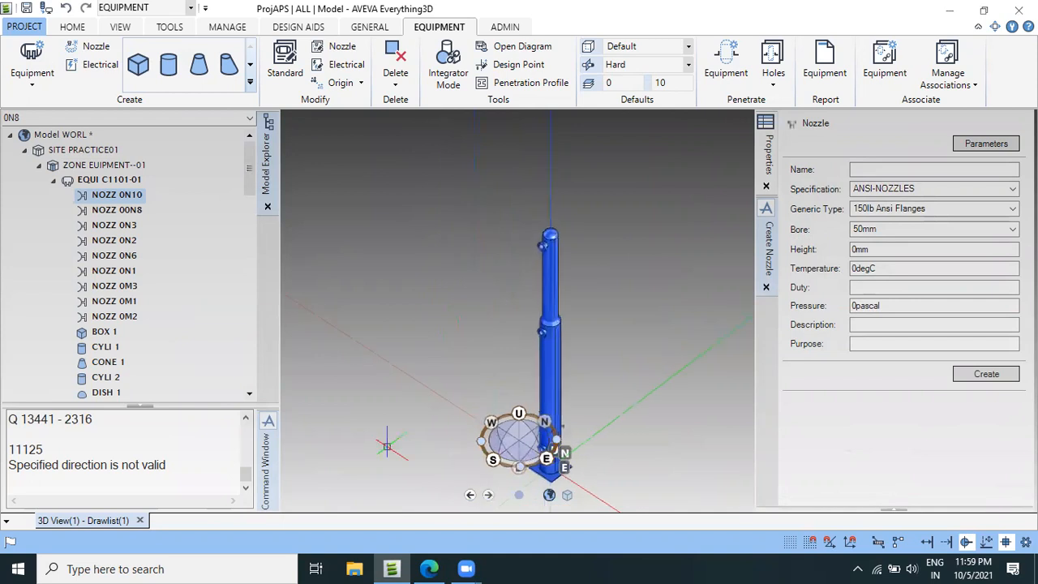
pyautogui.scroll(2, 581, 329)
pyautogui.moveTo(582, 362)
pyautogui.mouseDown(button='middle')
pyautogui.moveTo(559, 369)
pyautogui.moveTo(542, 305)
pyautogui.moveTo(544, 391)
pyautogui.mouseUp(button='middle')
pyautogui.scroll(3, 538, 282)
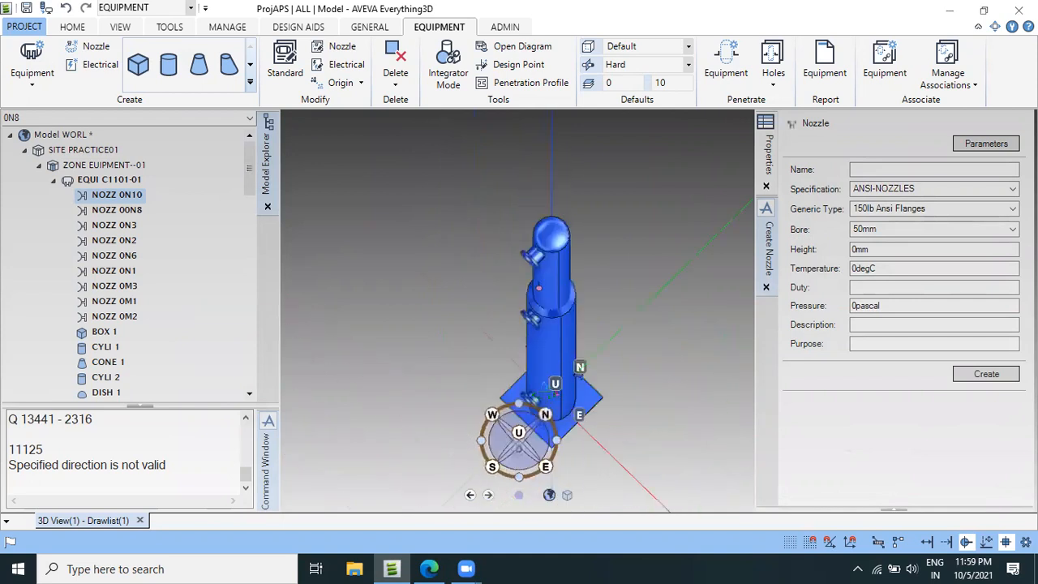
pyautogui.click(107, 180)
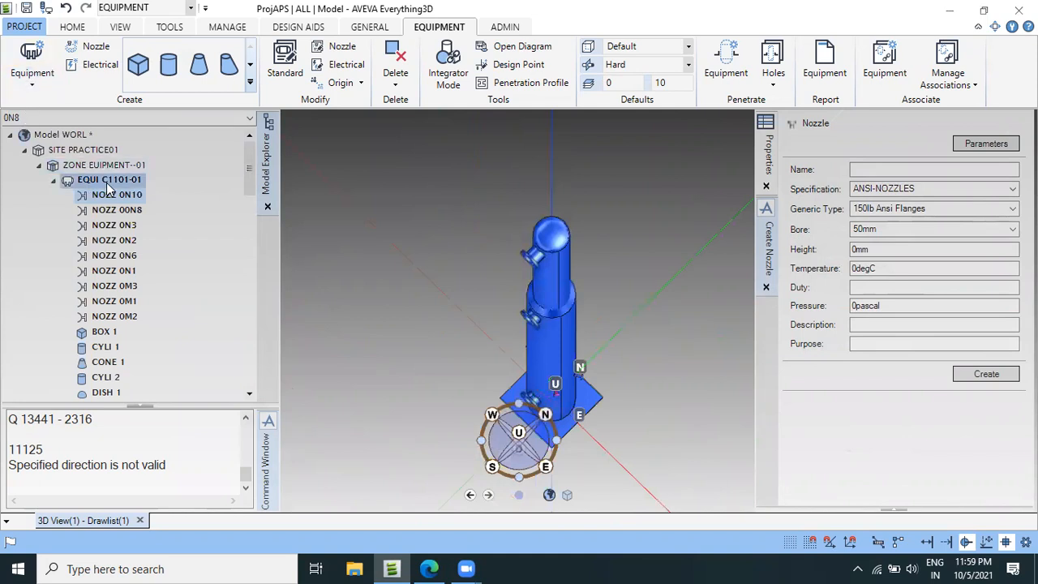
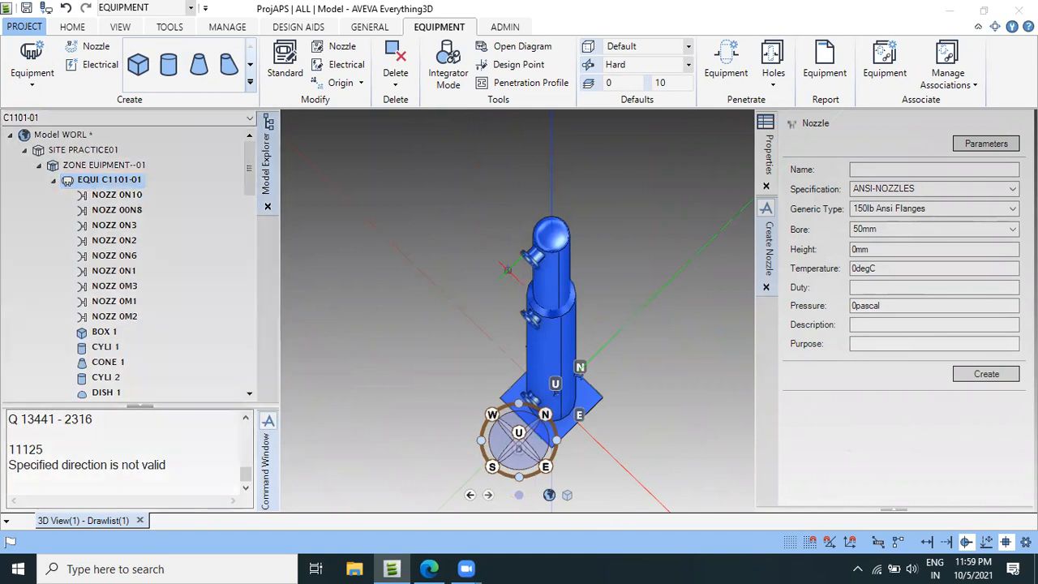
# Switch to the vessel drawing PDF and examine the elevation, section plans and nozzle specification table for nozzle N5.
pyautogui.scroll(5, 577, 251)
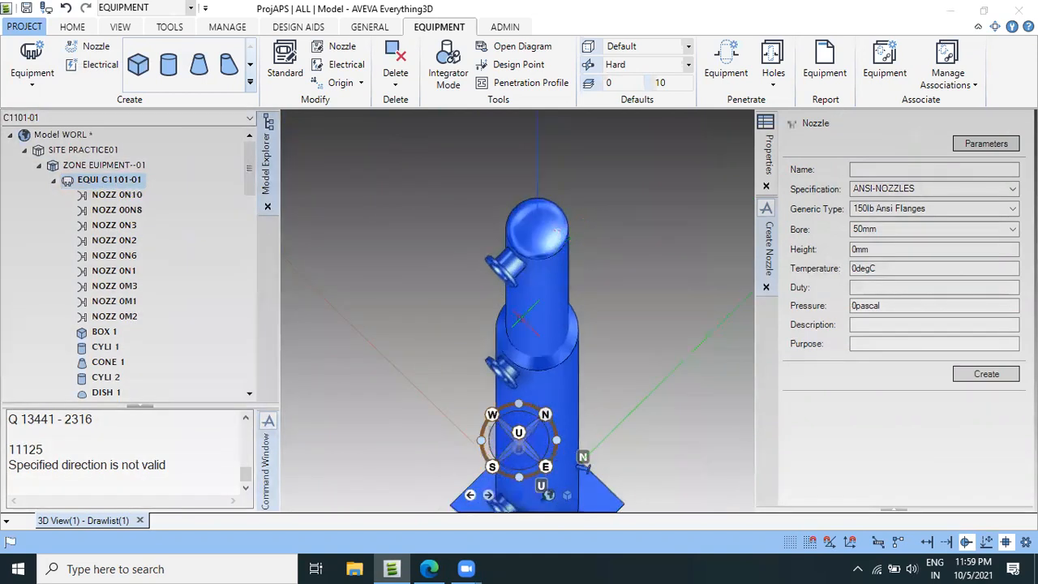
pyautogui.click(429, 569)
pyautogui.scroll(-5, 297, 358)
pyautogui.keyDown('ctrl'); pyautogui.scroll(-2, 308, 350); pyautogui.keyUp('ctrl')
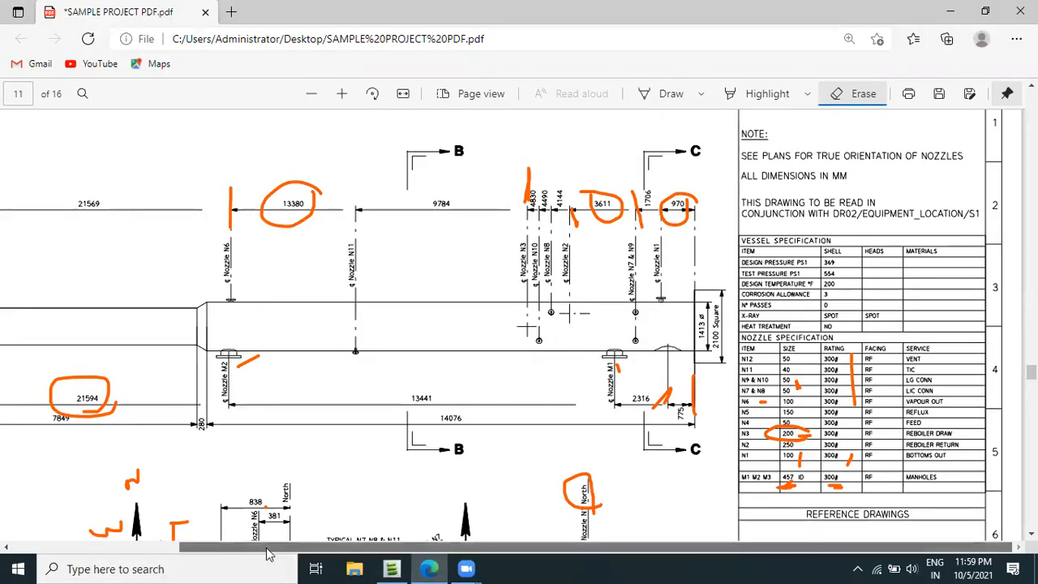
pyautogui.hscroll(-3, 269, 553)
pyautogui.keyDown('ctrl'); pyautogui.scroll(4, 164, 350); pyautogui.keyUp('ctrl')
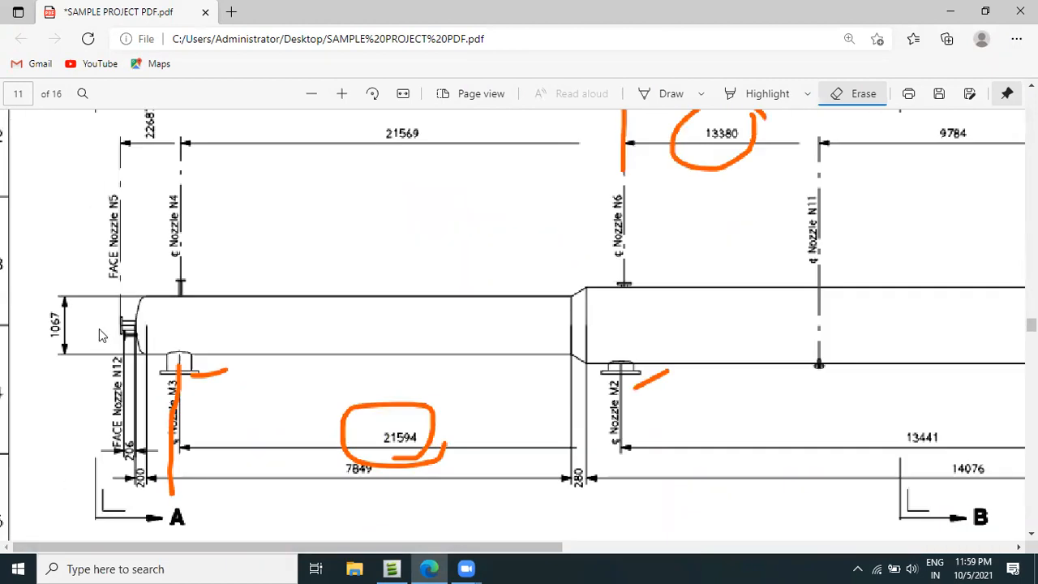
pyautogui.keyDown('ctrl'); pyautogui.scroll(-1, 164, 350); pyautogui.keyUp('ctrl')
pyautogui.scroll(-5, 273, 352)
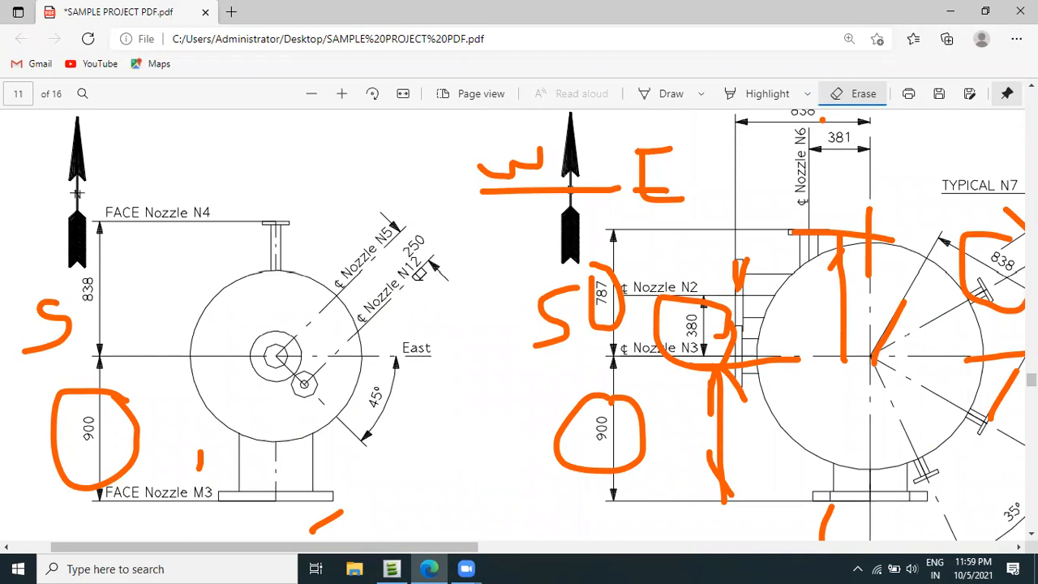
pyautogui.keyDown('ctrl'); pyautogui.scroll(-4, 413, 291); pyautogui.keyUp('ctrl')
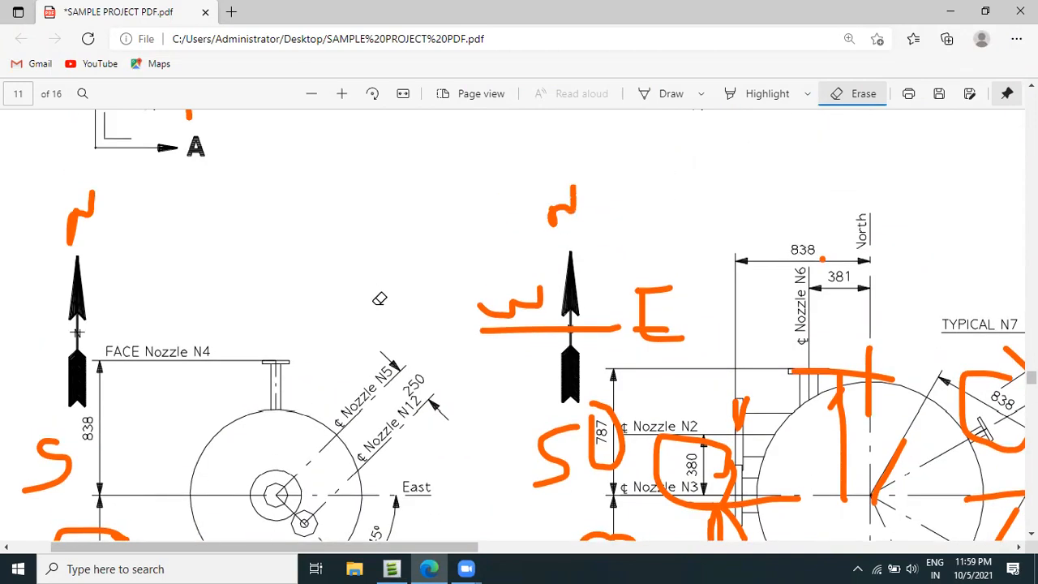
pyautogui.scroll(-4, 454, 389)
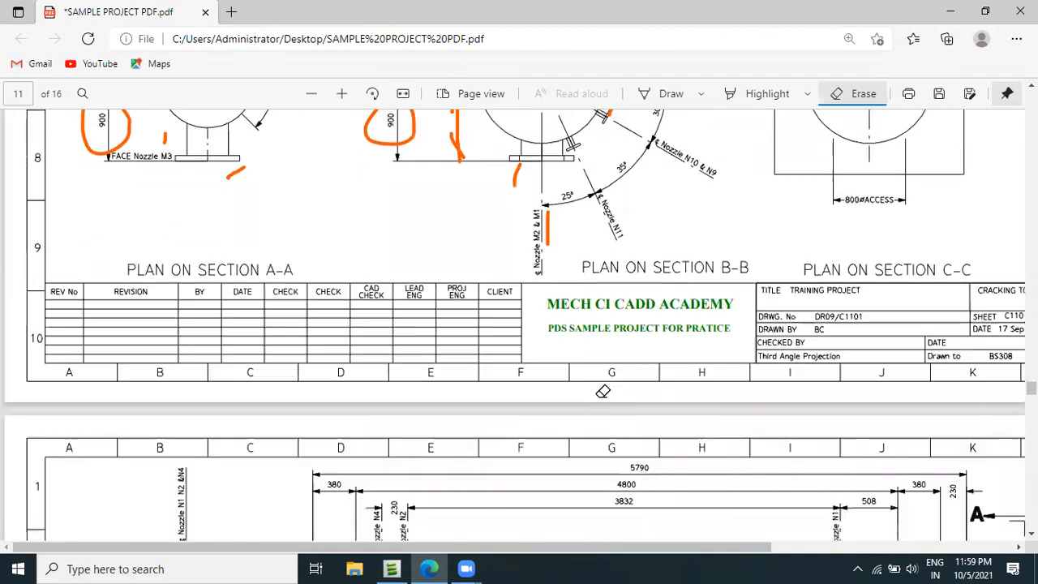
pyautogui.scroll(4, 905, 381)
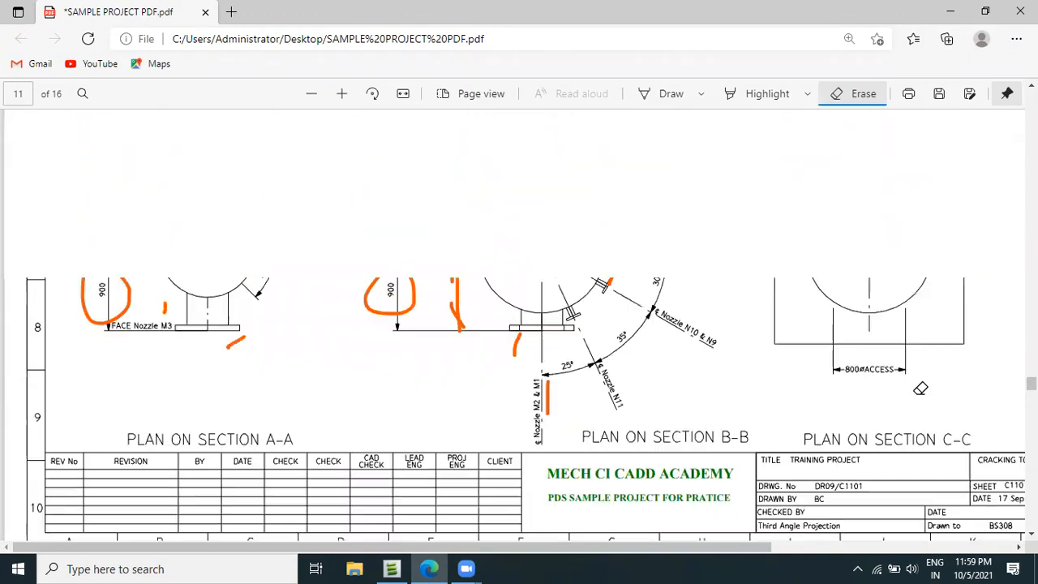
pyautogui.moveTo(498, 548); pyautogui.dragTo(744, 547)
pyautogui.scroll(2, 746, 335)
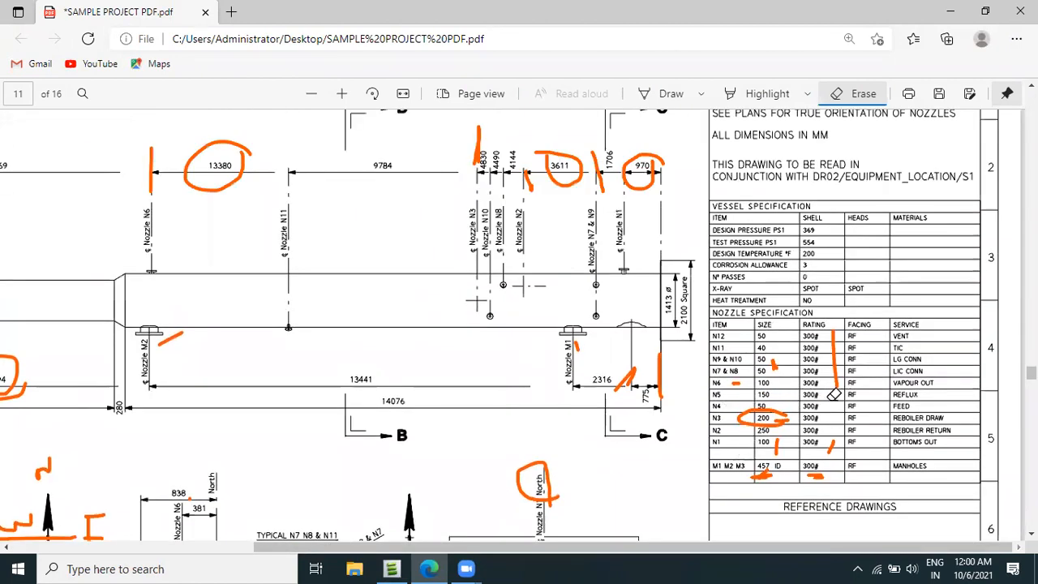
# Mark nozzle N5's row, its size 150 and its 300# rating in the nozzle specification with short orange strokes.
pyautogui.click(670, 93)
pyautogui.moveTo(674, 394); pyautogui.dragTo(702, 396)
pyautogui.keyDown('ctrl'); pyautogui.scroll(2, 763, 405); pyautogui.keyUp('ctrl')
pyautogui.keyDown('ctrl'); pyautogui.scroll(1, 766, 408); pyautogui.keyUp('ctrl')
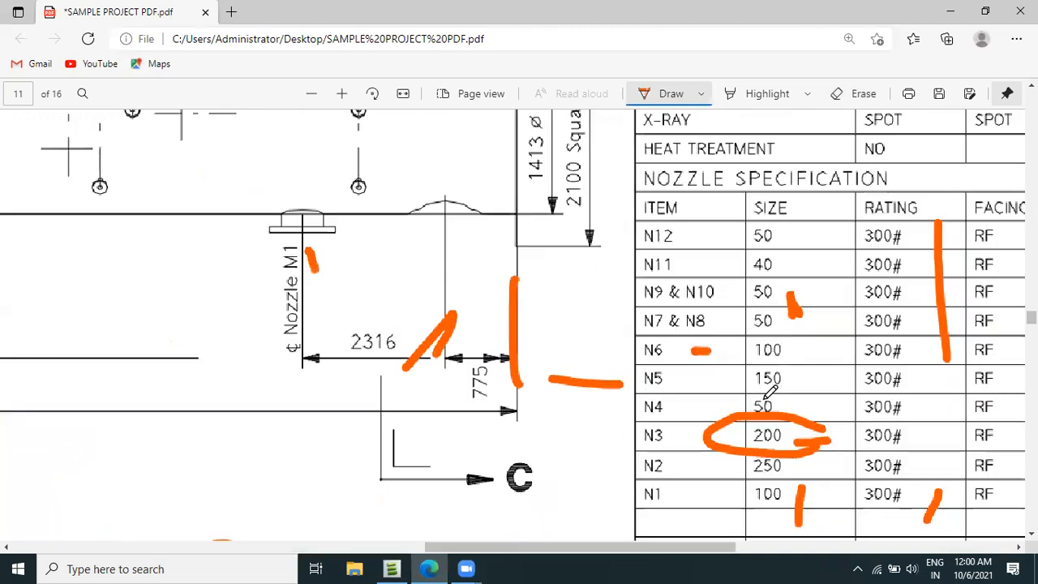
pyautogui.keyDown('ctrl'); pyautogui.scroll(1, 790, 379); pyautogui.keyUp('ctrl')
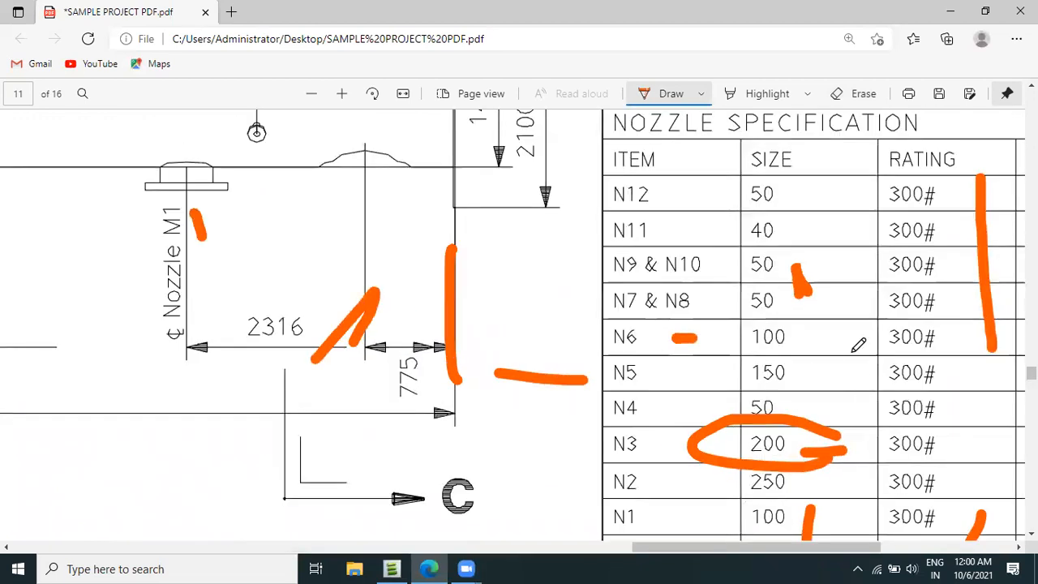
pyautogui.moveTo(853, 354); pyautogui.dragTo(804, 381)
pyautogui.moveTo(866, 390); pyautogui.dragTo(892, 367)
pyautogui.moveTo(596, 353); pyautogui.dragTo(679, 375)
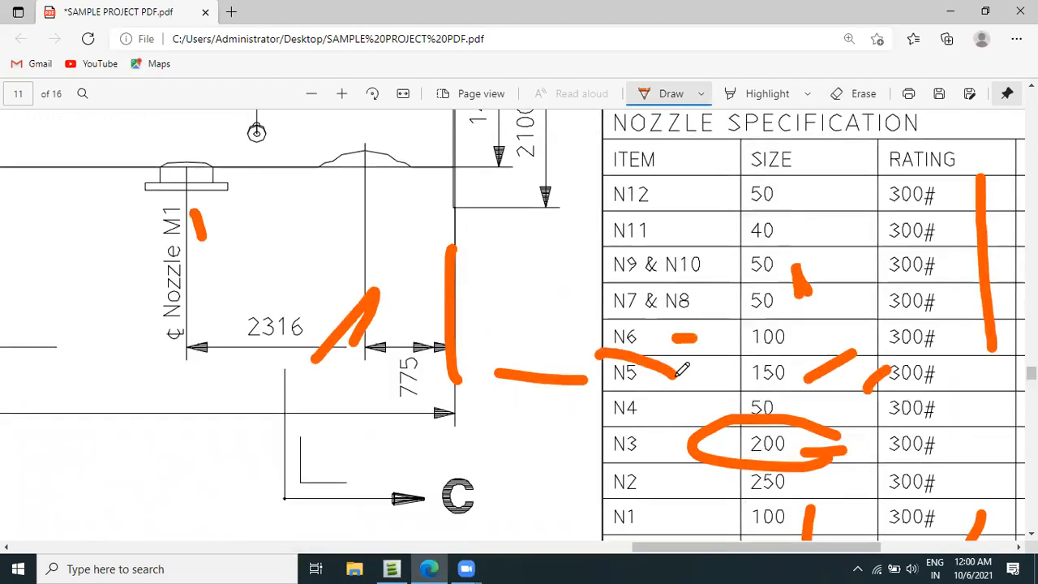
pyautogui.moveTo(599, 366); pyautogui.dragTo(681, 378)
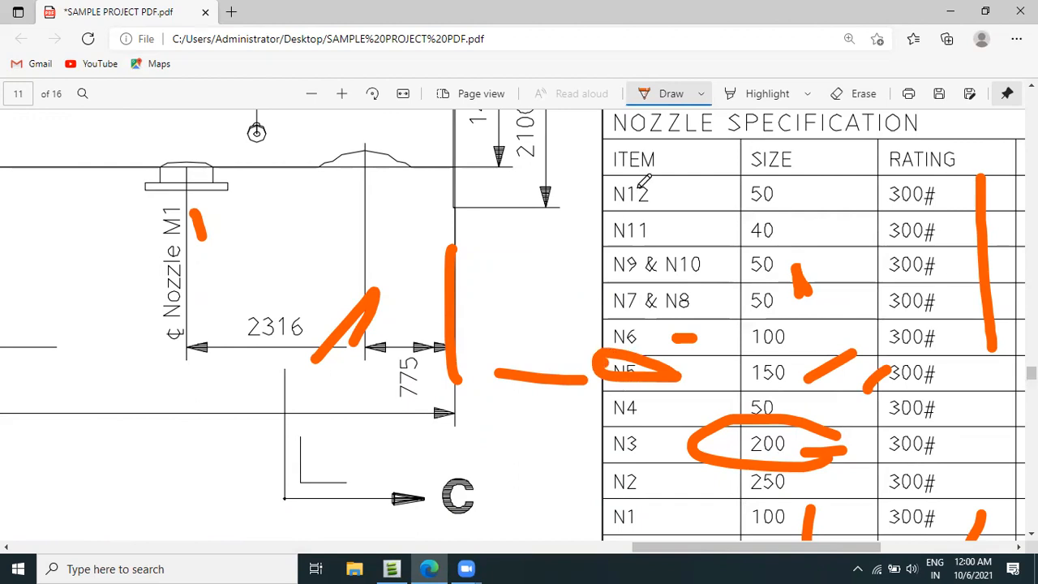
pyautogui.click(852, 93)
pyautogui.moveTo(598, 364); pyautogui.dragTo(681, 379)
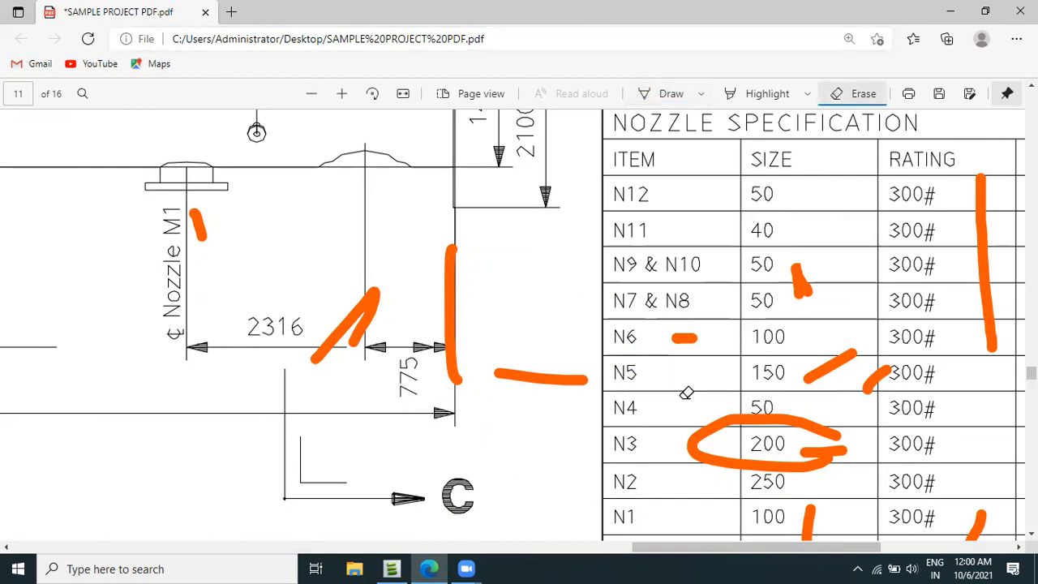
# Draw a short orange line beside the N5 label in the nozzle specification table.
pyautogui.click(673, 94)
pyautogui.moveTo(640, 380); pyautogui.dragTo(700, 368)
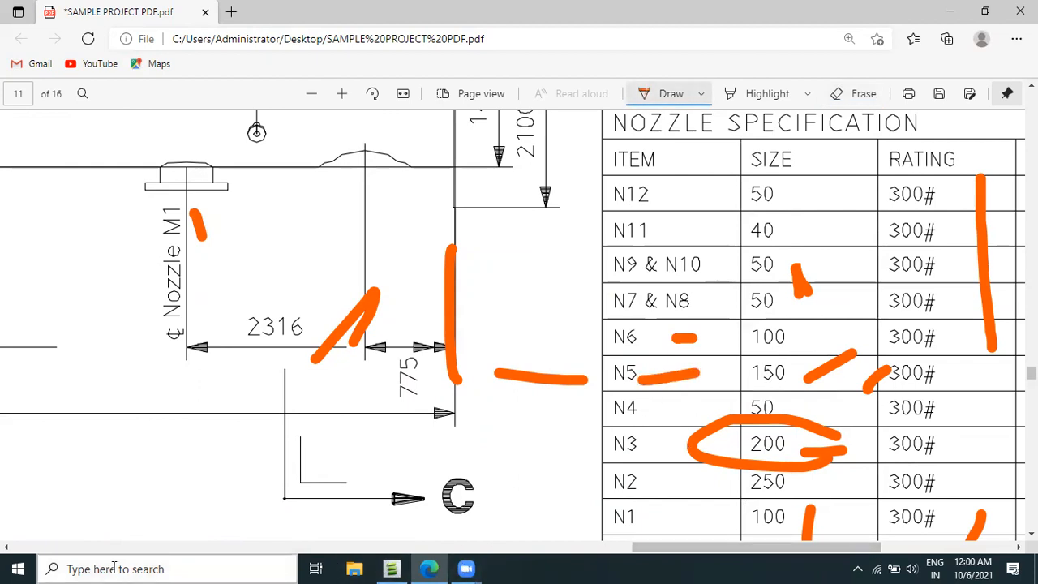
# Switch to AVEVA Everything3D and create nozzle 0N5 on equipment C1101-01 with 300lb Ansi Flanges, a 150mm bore and a 300mm height.
pyautogui.click(392, 568)
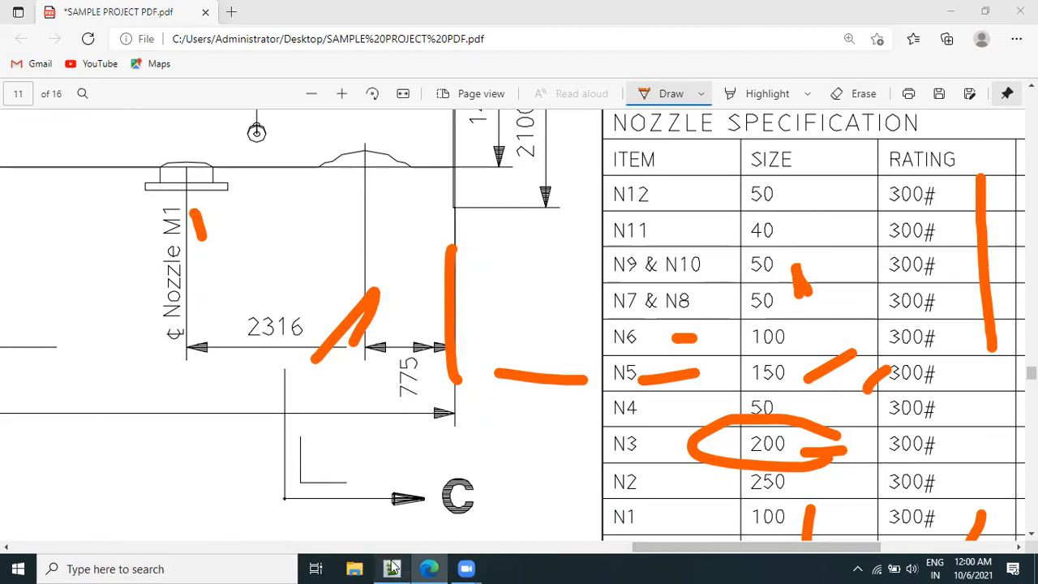
pyautogui.click(895, 170)
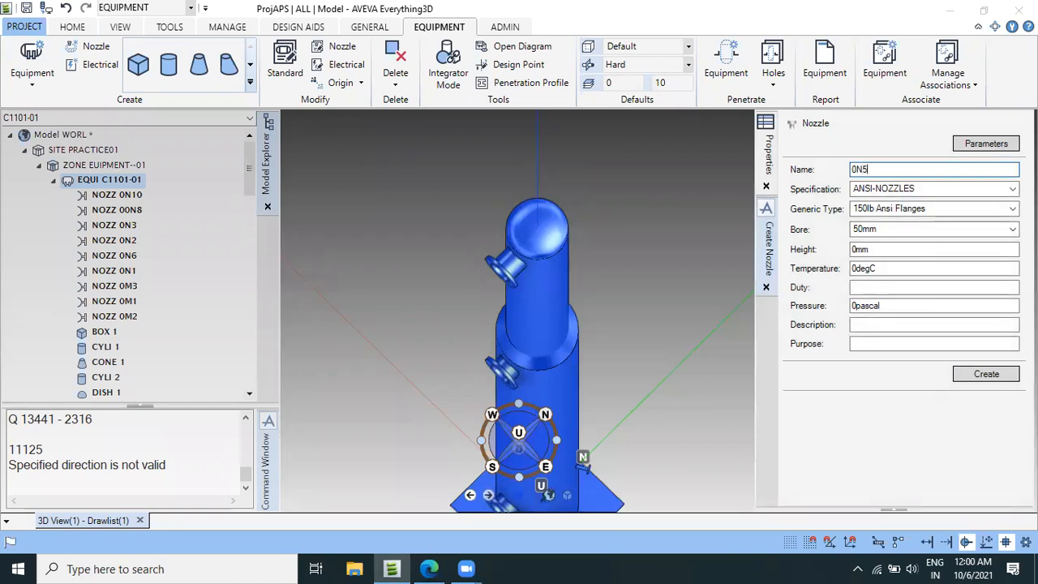
pyautogui.press('Tab')
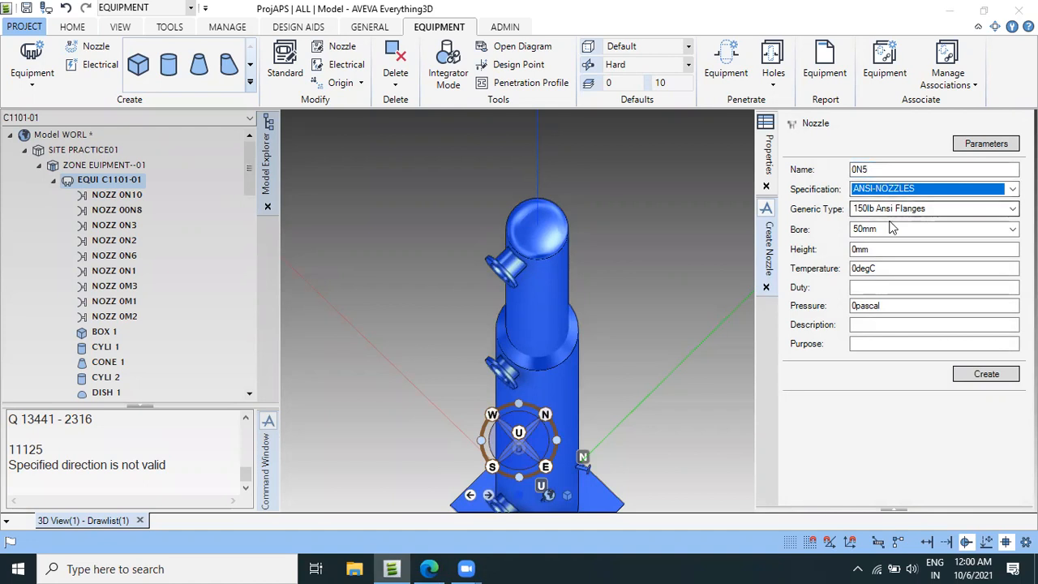
pyautogui.click(921, 212)
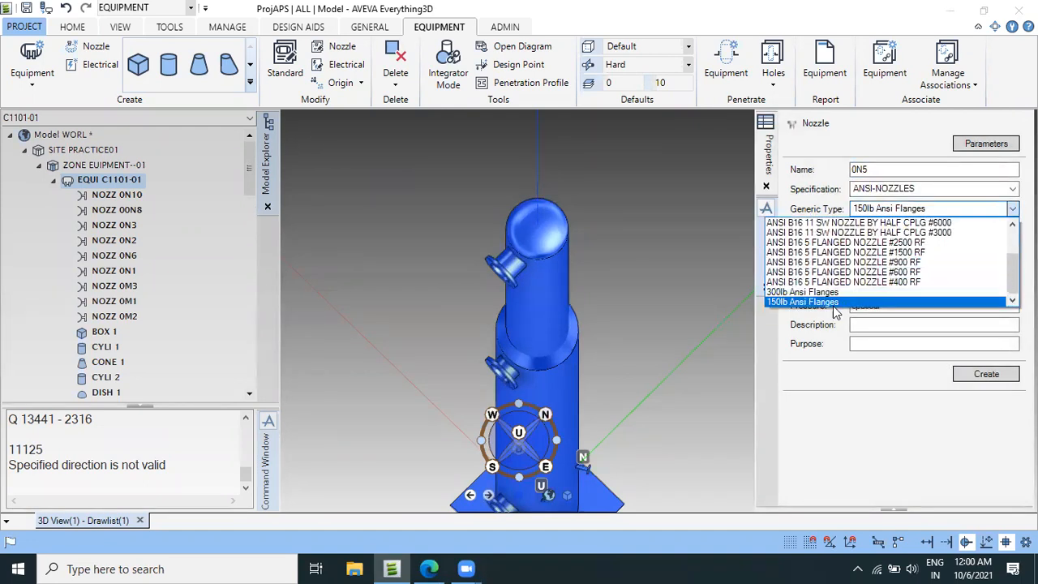
pyautogui.click(843, 292)
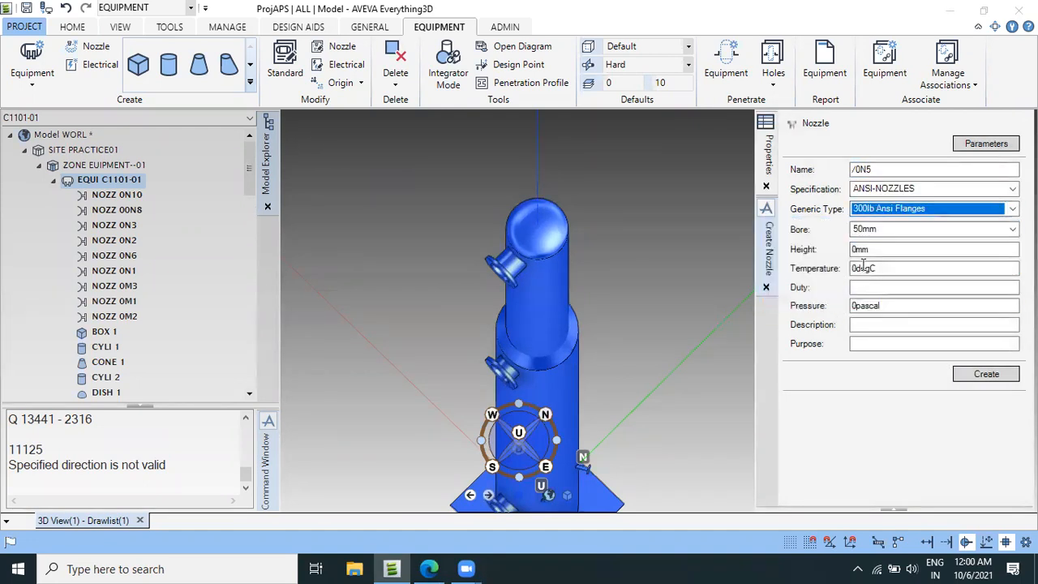
pyautogui.click(889, 231)
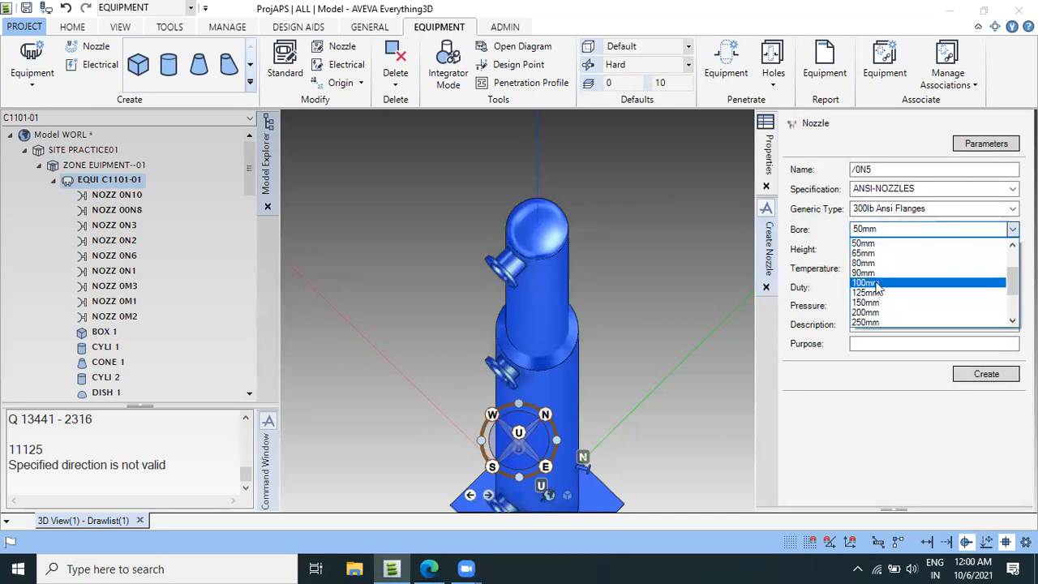
pyautogui.click(869, 303)
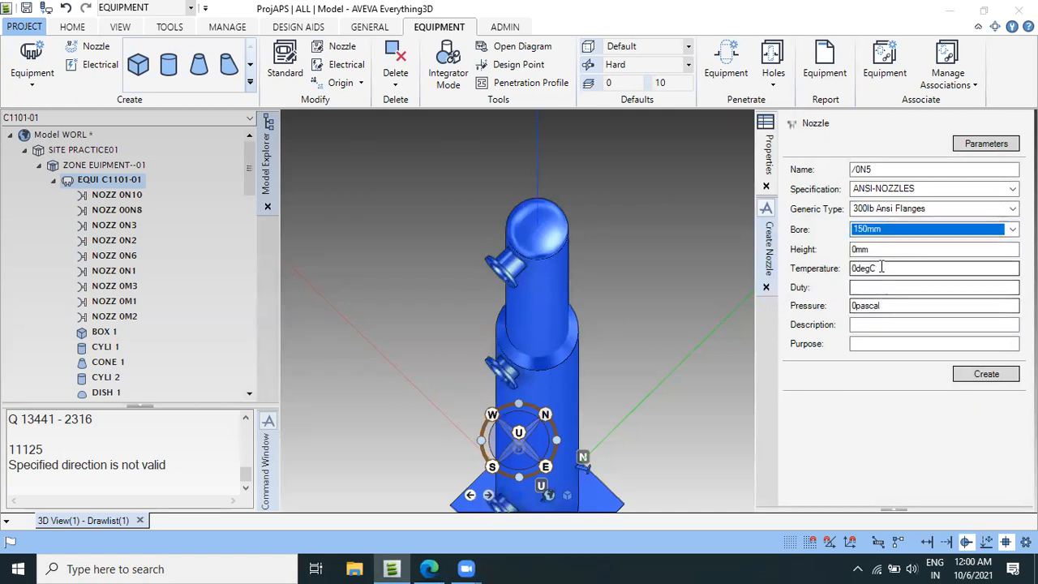
pyautogui.press('Tab')
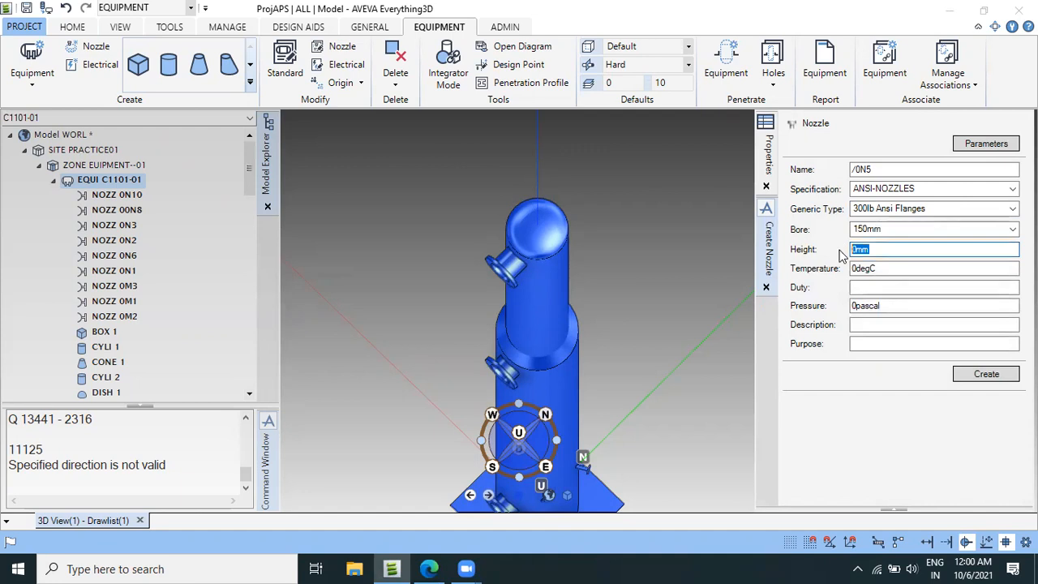
pyautogui.write('3')
pyautogui.click(986, 374)
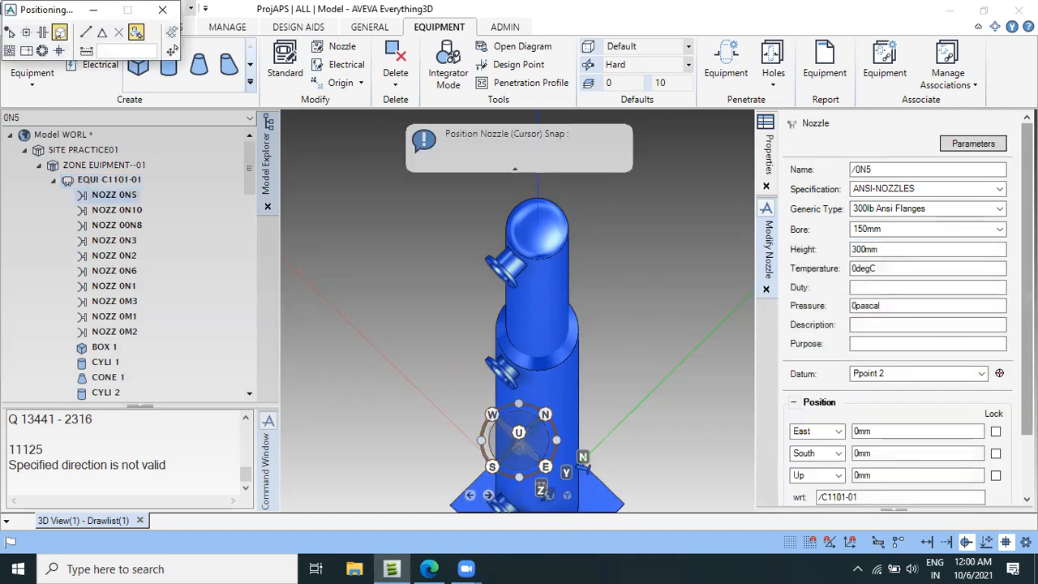
# Align nozzle 0N5 upward with the direction U WRT /*.
pyautogui.scroll(-2, 892, 365)
pyautogui.click(795, 464)
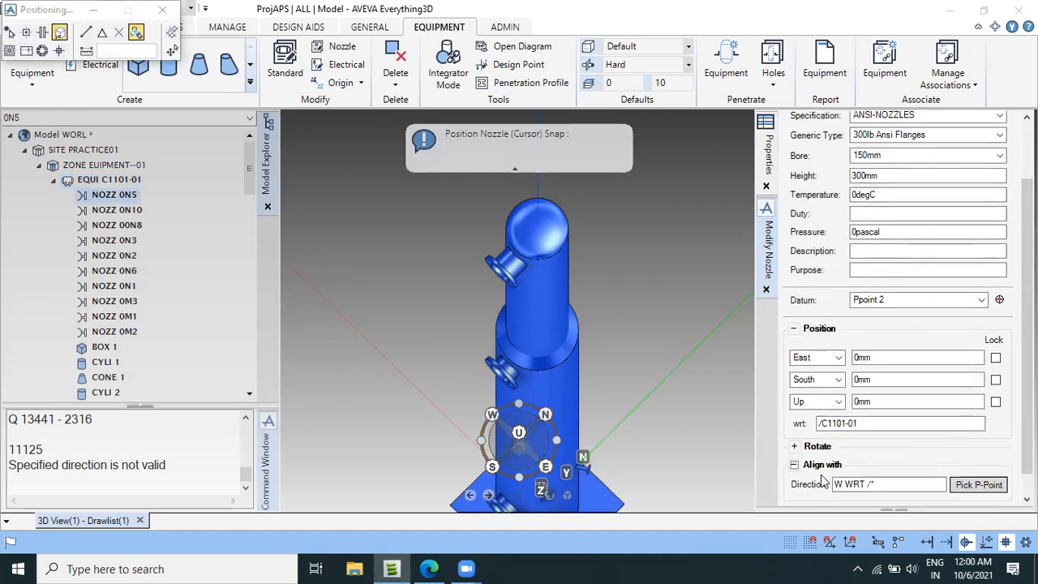
pyautogui.doubleClick(838, 484)
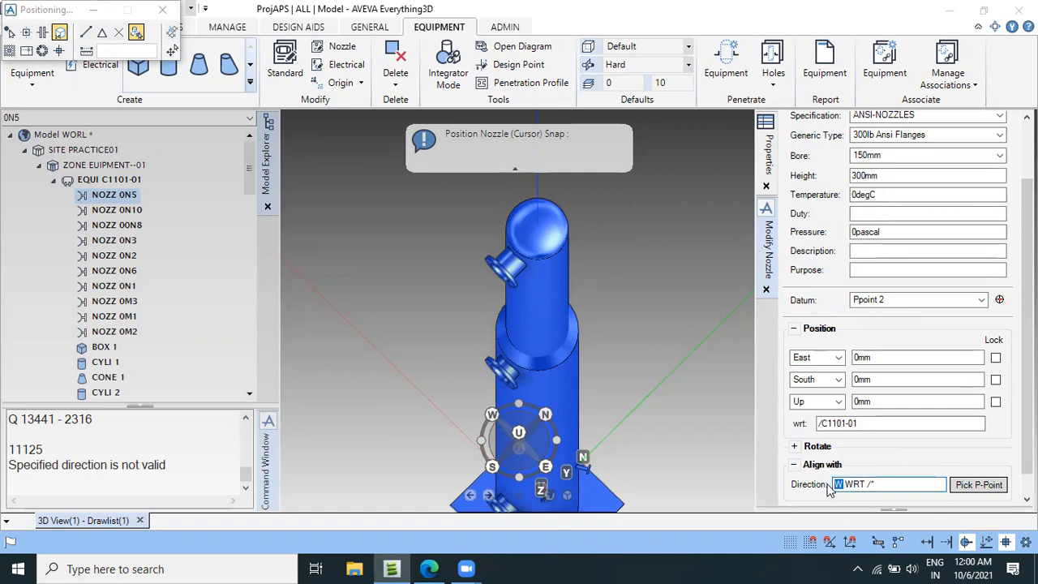
pyautogui.write('U')
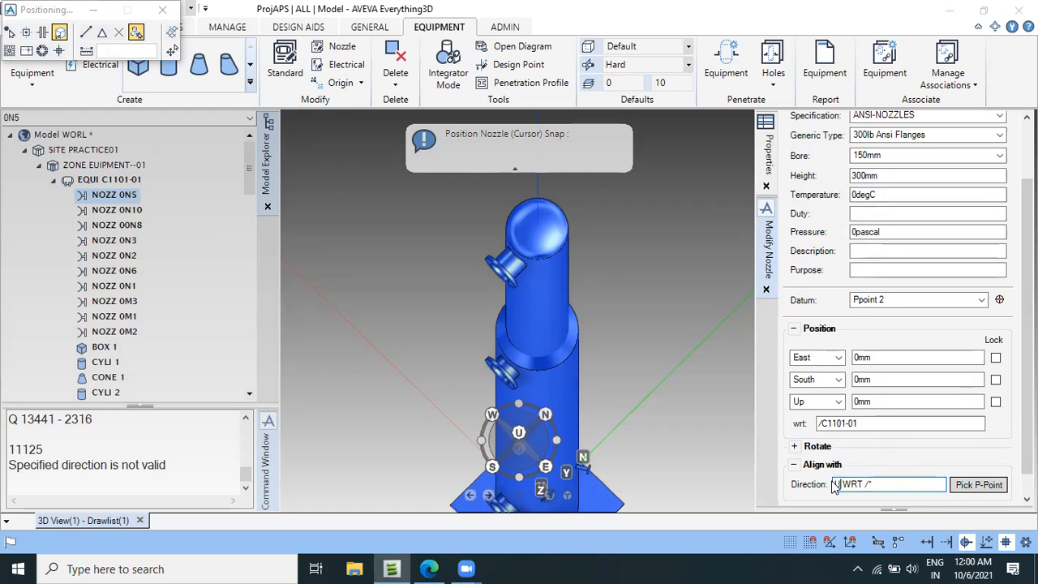
pyautogui.press('Return')
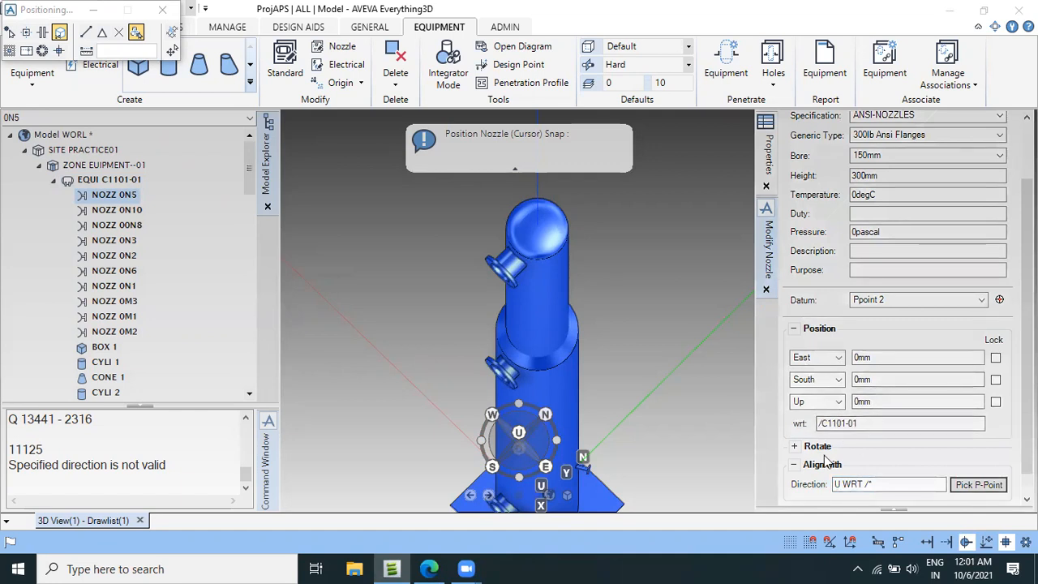
# Switch to the vessel drawing, look up the face elevation of nozzle N5 and mark the 22687 dimension with an orange stroke.
pyautogui.click(429, 567)
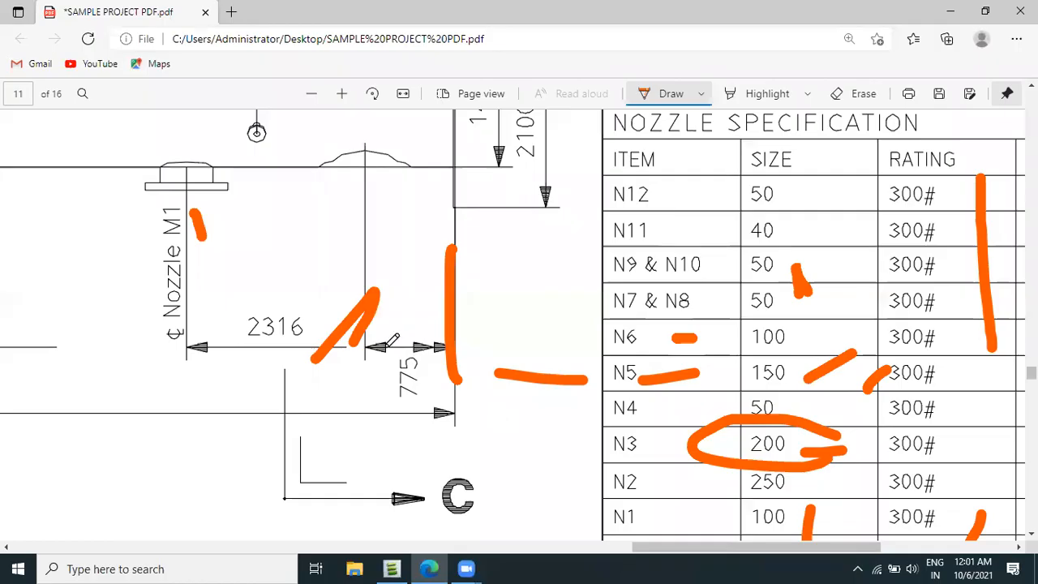
pyautogui.keyDown('ctrl'); pyautogui.scroll(-5, 230, 327); pyautogui.keyUp('ctrl')
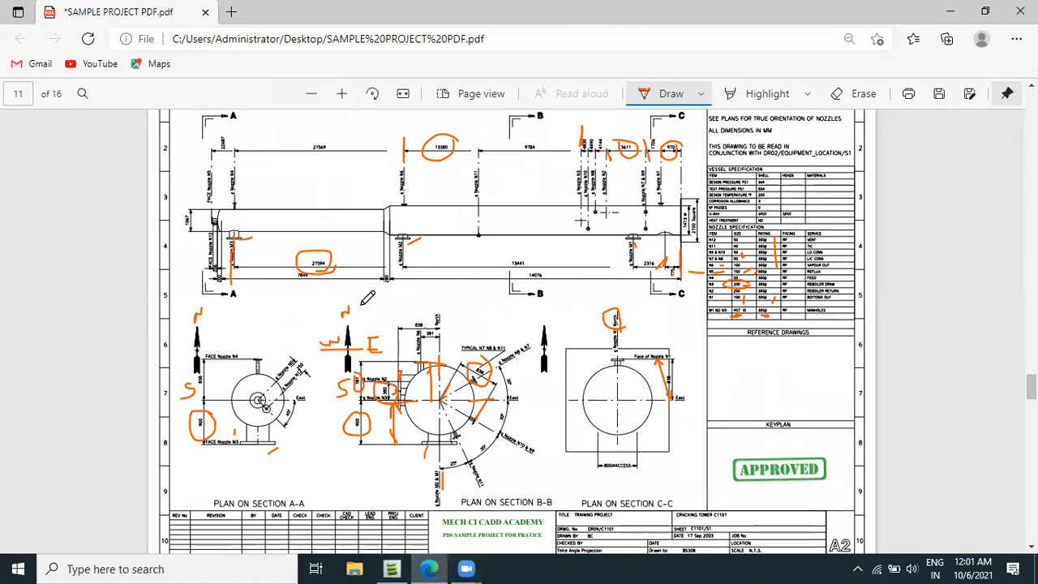
pyautogui.keyDown('ctrl'); pyautogui.scroll(2, 367, 298); pyautogui.keyUp('ctrl')
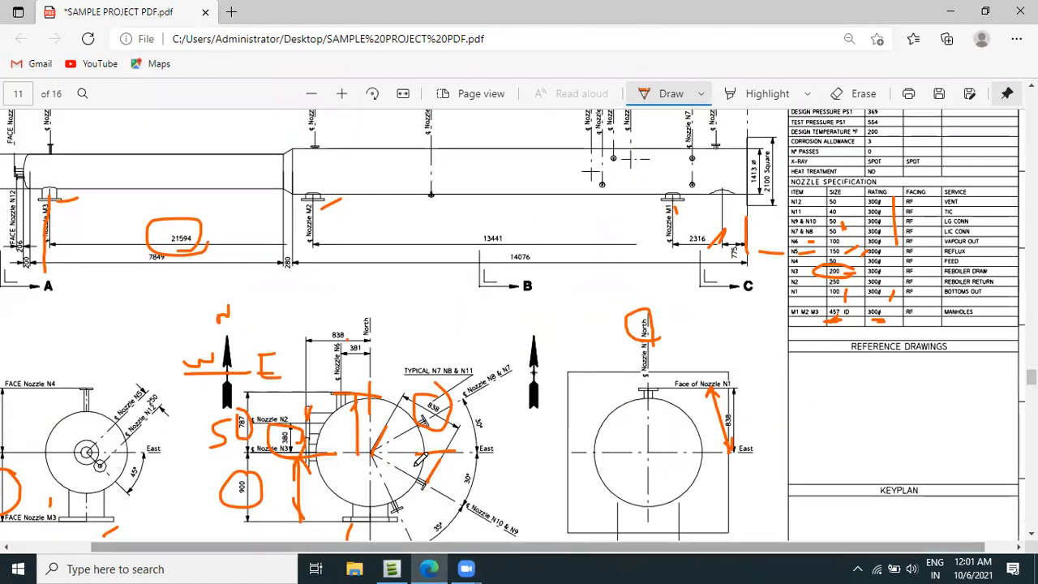
pyautogui.hscroll(-2, 179, 369)
pyautogui.scroll(3, 179, 369)
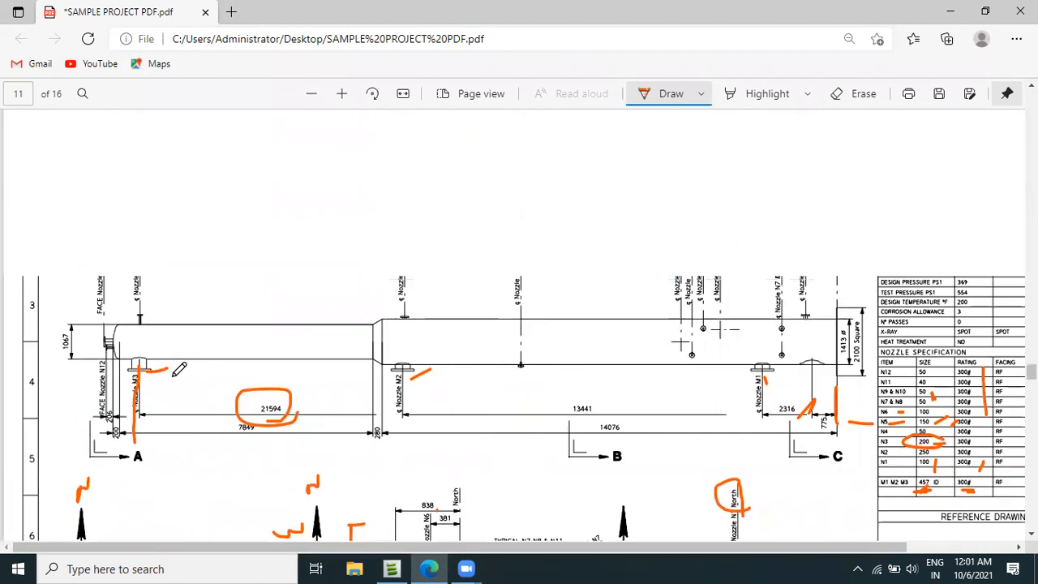
pyautogui.scroll(1, 180, 369)
pyautogui.keyDown('ctrl'); pyautogui.scroll(1, 92, 362); pyautogui.keyUp('ctrl')
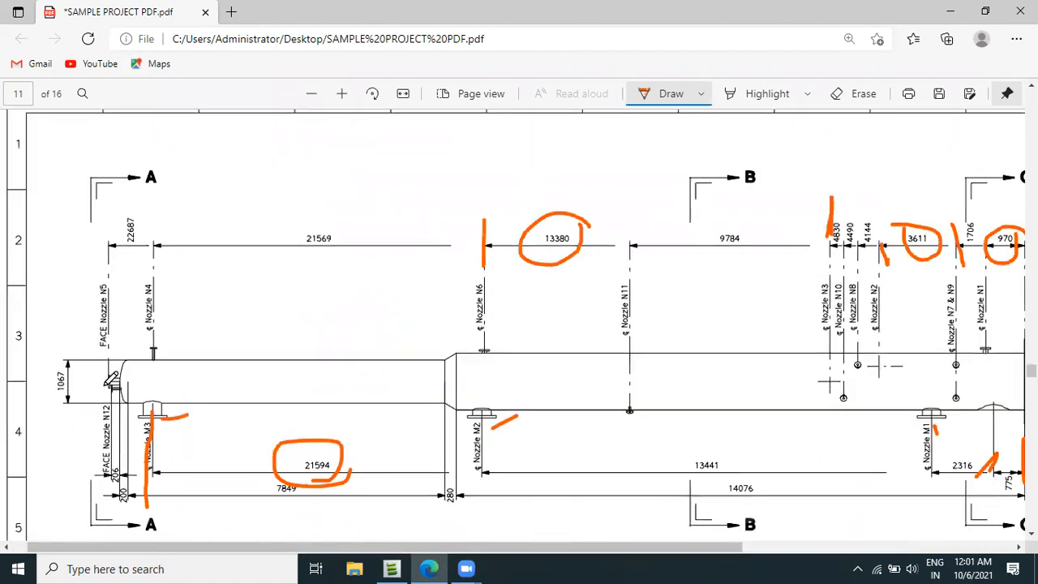
pyautogui.keyDown('ctrl'); pyautogui.scroll(1, 108, 378); pyautogui.keyUp('ctrl')
pyautogui.keyDown('ctrl'); pyautogui.scroll(1, 113, 371); pyautogui.keyUp('ctrl')
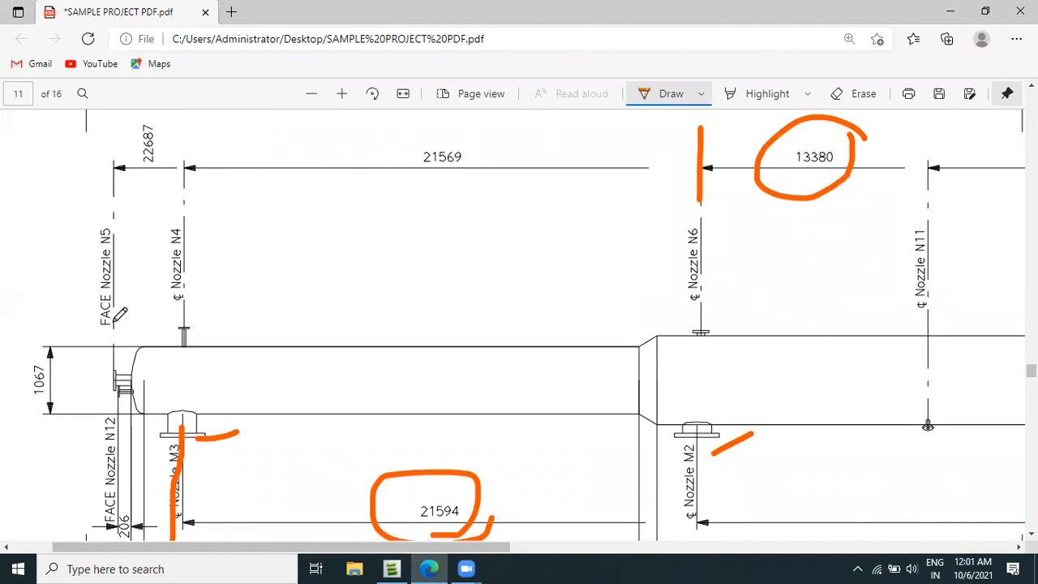
pyautogui.scroll(2, 119, 314)
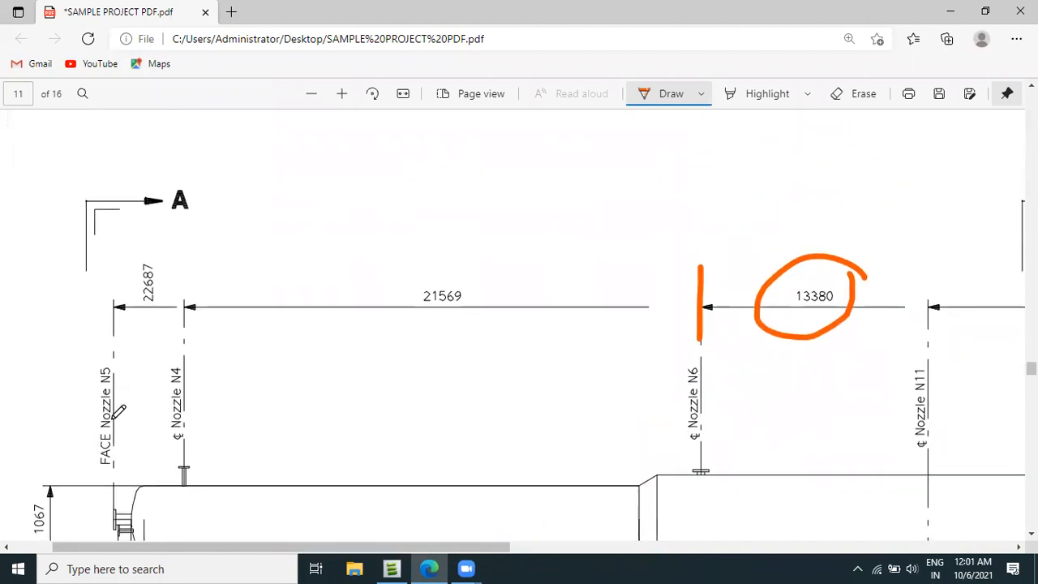
pyautogui.moveTo(158, 306); pyautogui.dragTo(174, 264)
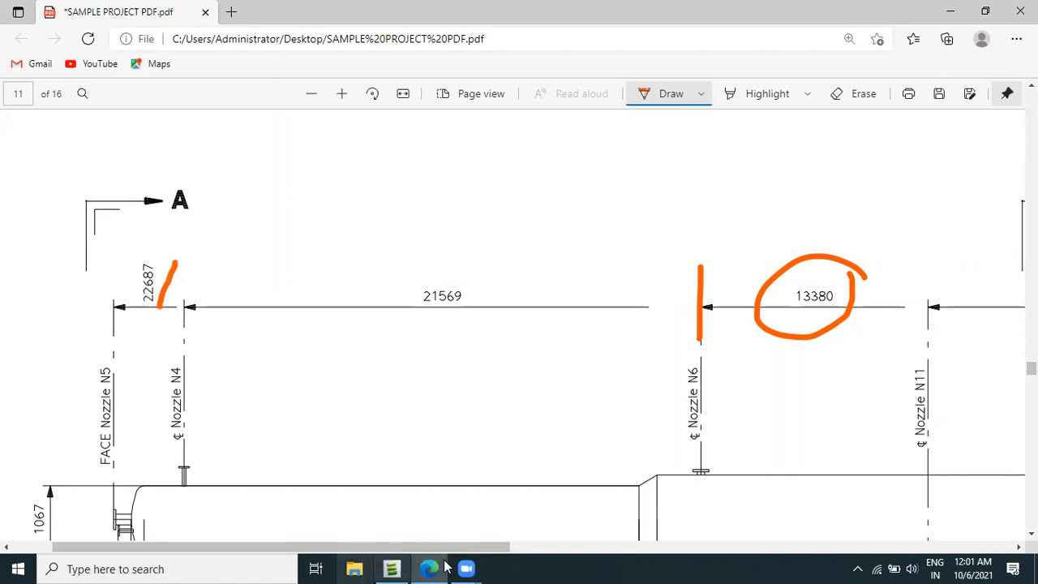
# Switch to AVEVA Everything3D and set nozzle 0N5's Up position to 22687 mm relative to /C1101-01, finishing the nozzle modification.
pyautogui.click(393, 567)
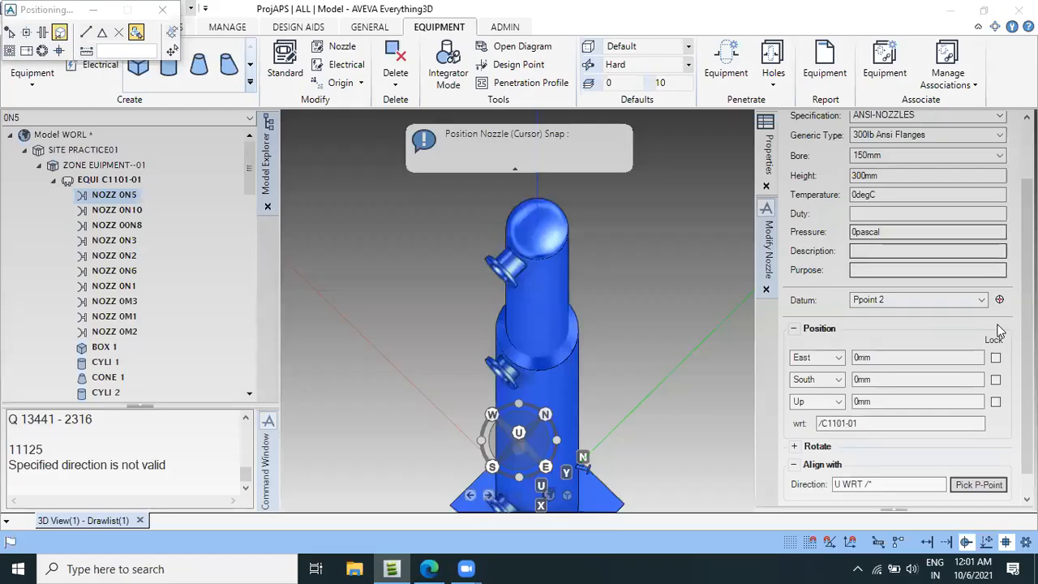
pyautogui.doubleClick(920, 400)
pyautogui.write('22687')
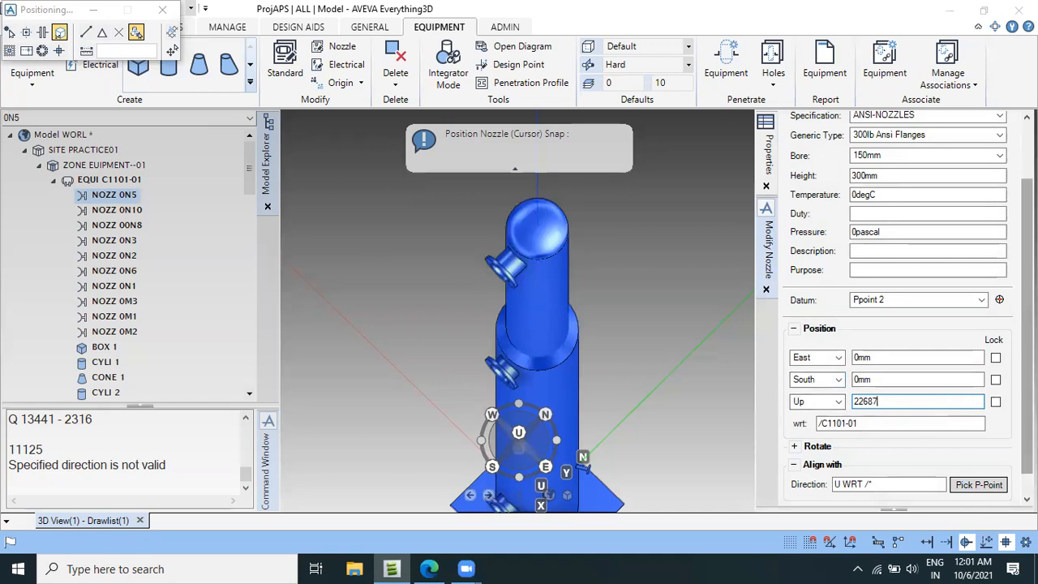
pyautogui.moveTo(1027, 365); pyautogui.dragTo(1026, 386)
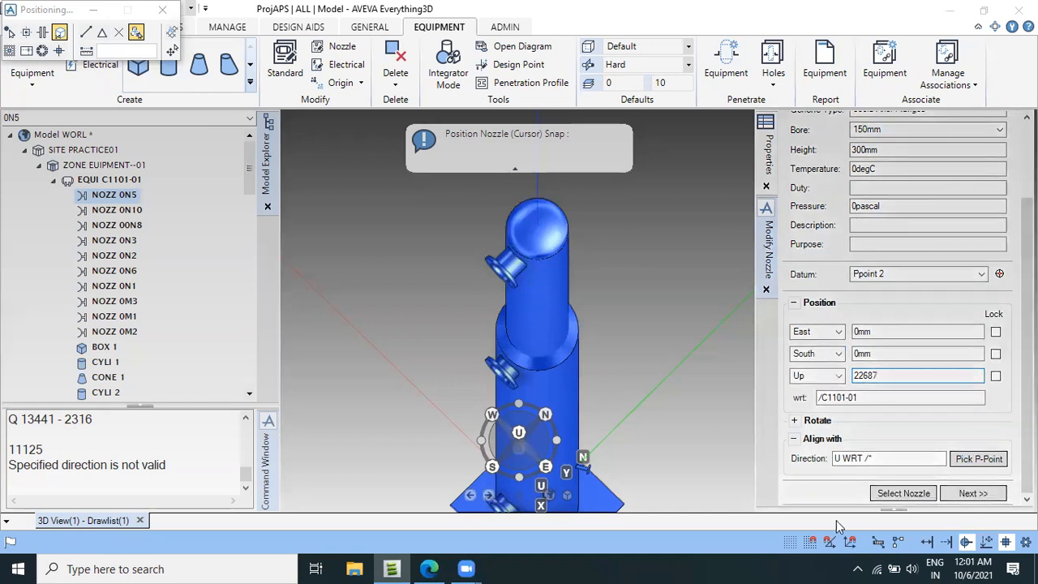
pyautogui.click(973, 492)
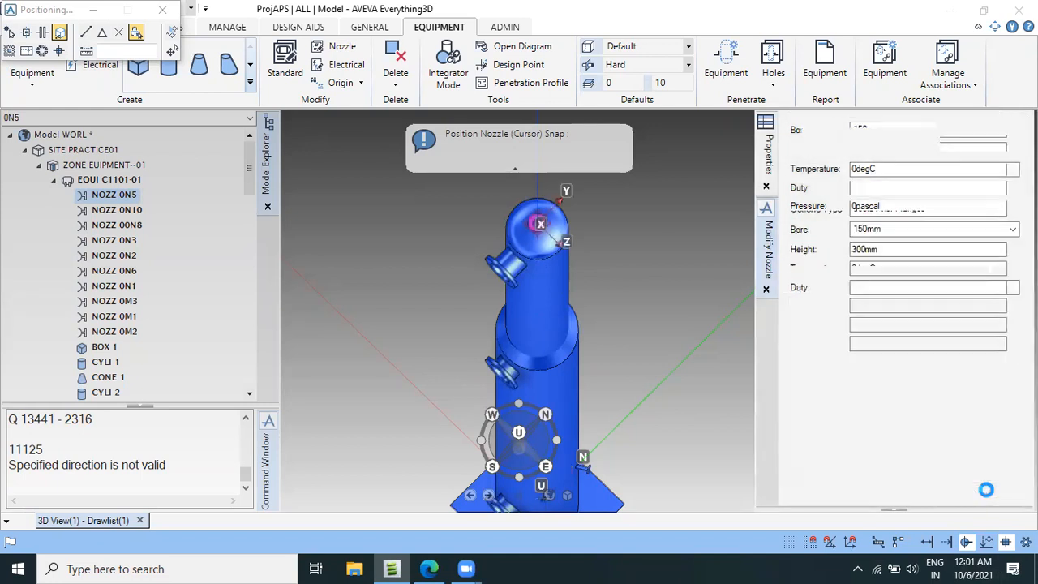
# Examine the placement of nozzle 0N5 on the vessel's top head from above and from the side.
pyautogui.scroll(4, 538, 282)
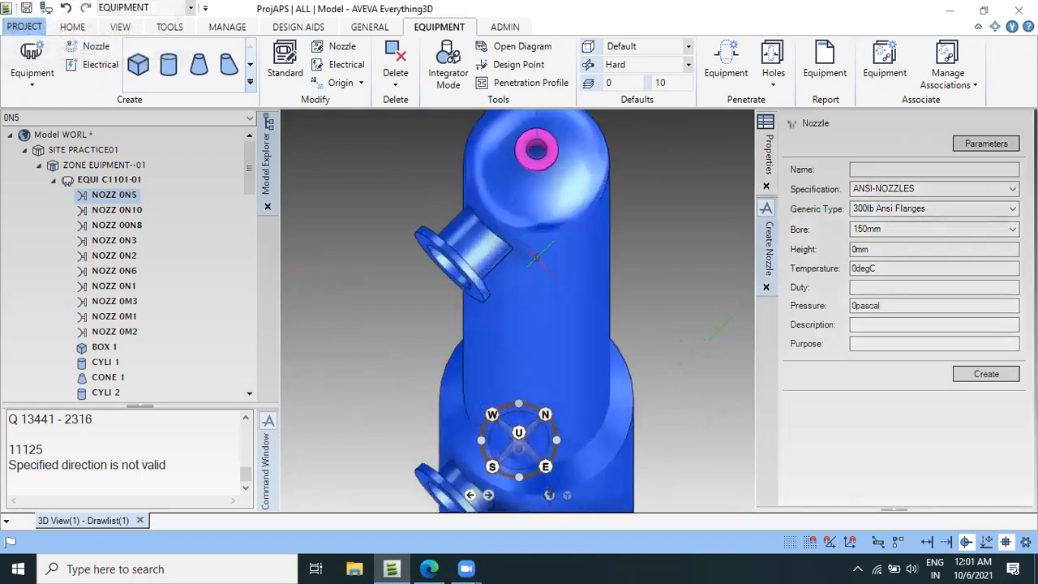
pyautogui.moveTo(552, 303); pyautogui.dragTo(521, 188, button='middle')
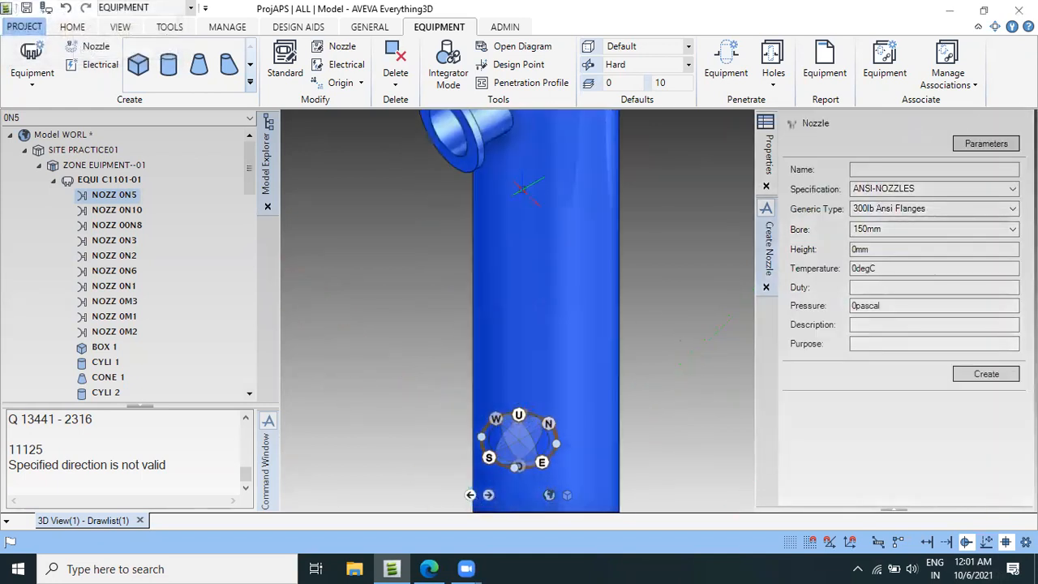
pyautogui.scroll(-5, 559, 221)
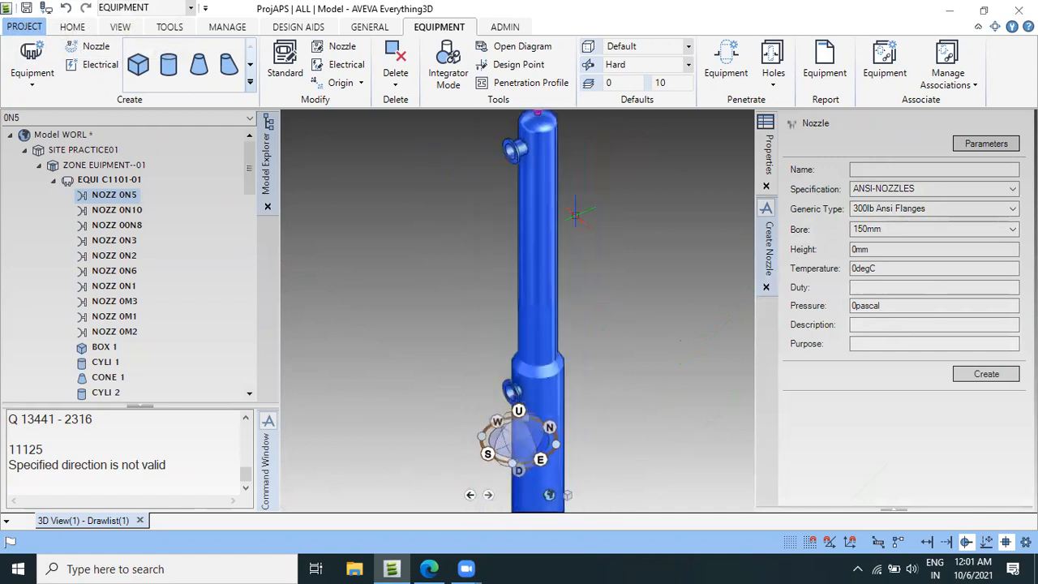
pyautogui.moveTo(572, 185)
pyautogui.mouseDown(button='middle')
pyautogui.moveTo(570, 170)
pyautogui.moveTo(565, 193)
pyautogui.moveTo(576, 181)
pyautogui.mouseUp(button='middle')
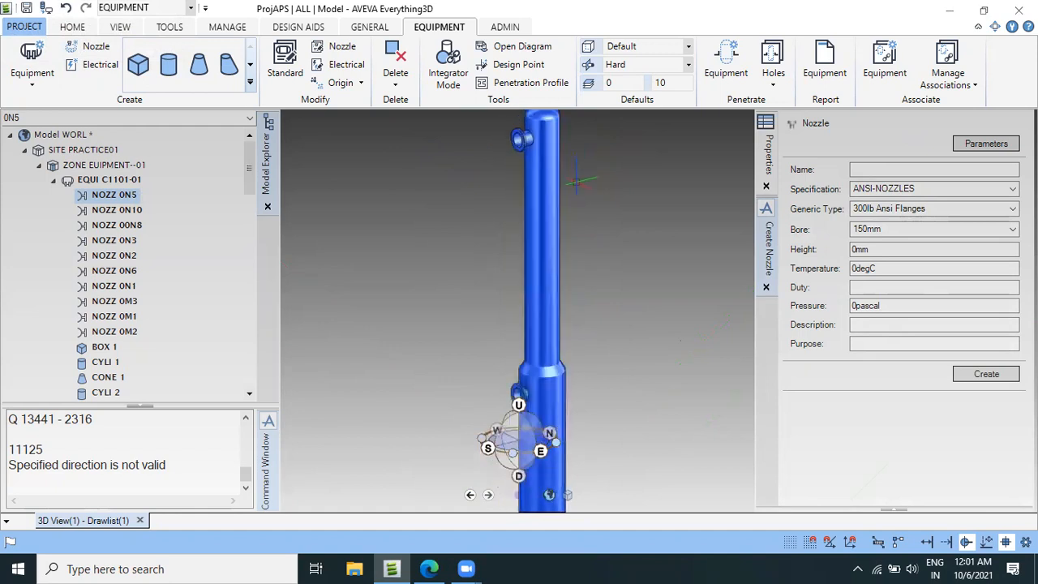
pyautogui.scroll(-3, 575, 180)
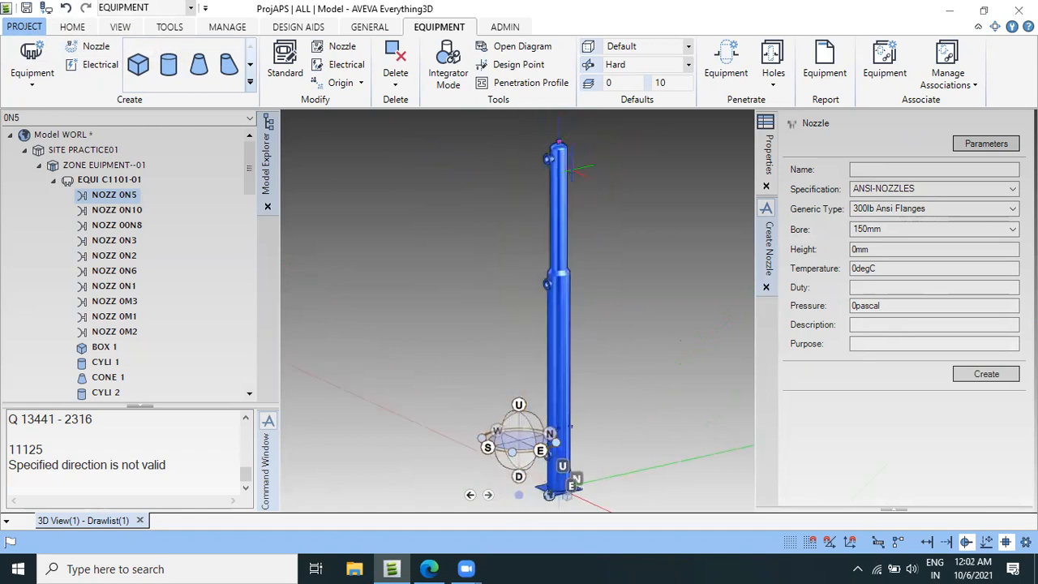
pyautogui.scroll(3, 576, 169)
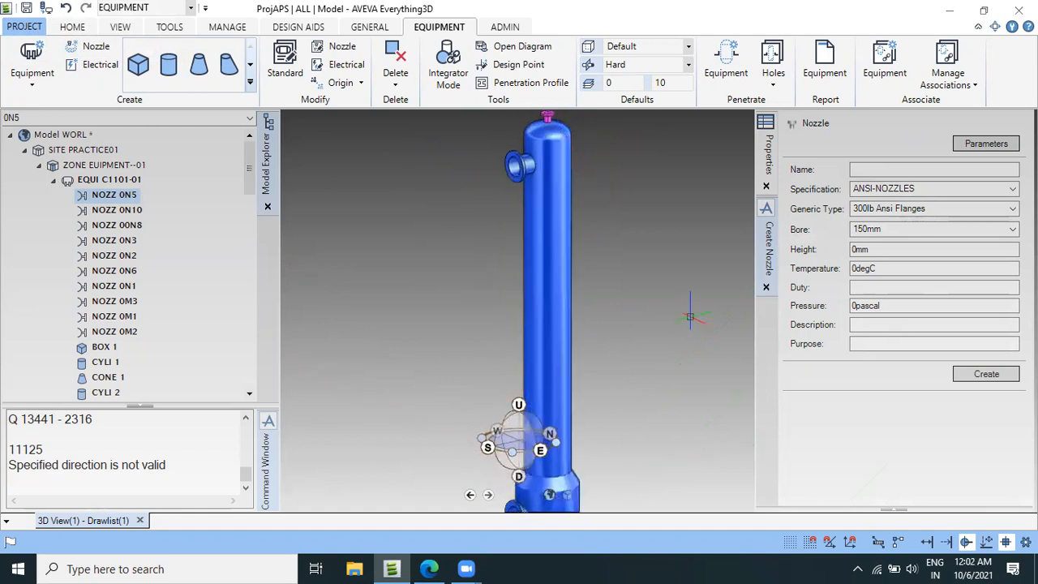
pyautogui.scroll(-2, 687, 319)
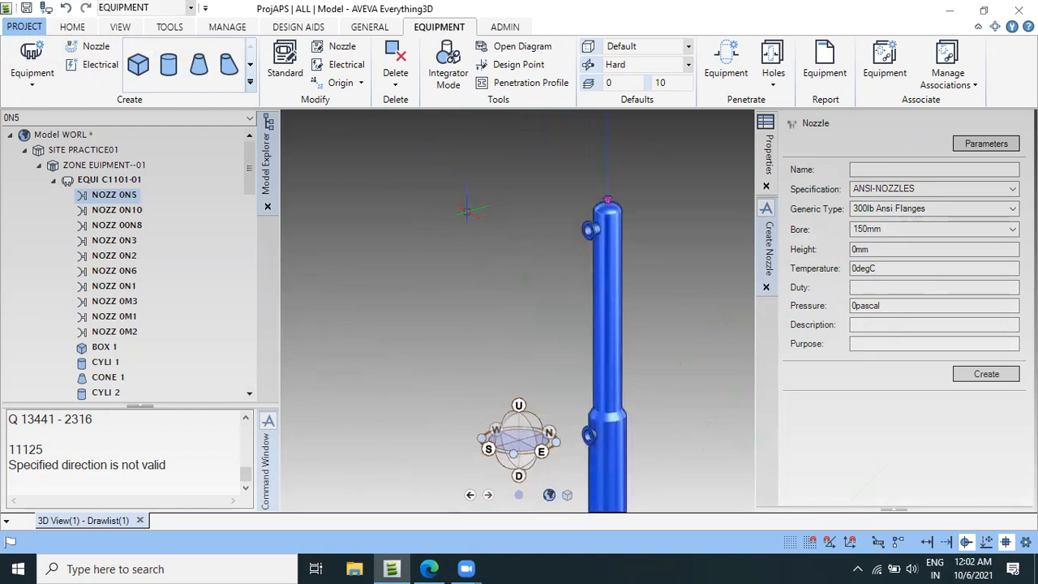
# View vessel C1101-01 in plan and examine nozzle 0N5 at the centre of the top head.
pyautogui.rightClick(468, 216)
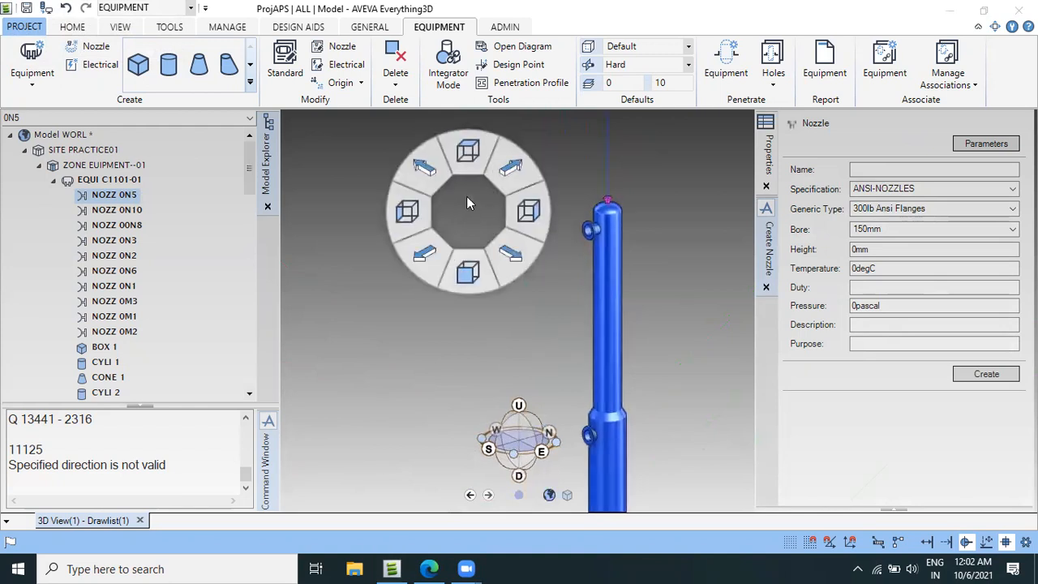
pyautogui.click(468, 166)
pyautogui.click(483, 192)
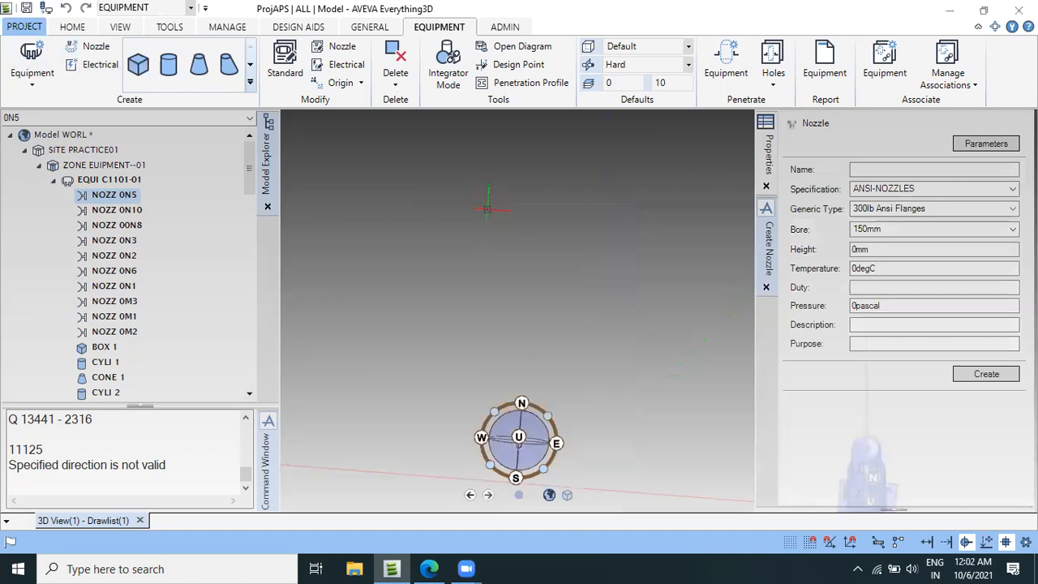
pyautogui.scroll(-4, 515, 244)
pyautogui.scroll(5, 634, 312)
pyautogui.scroll(5, 451, 199)
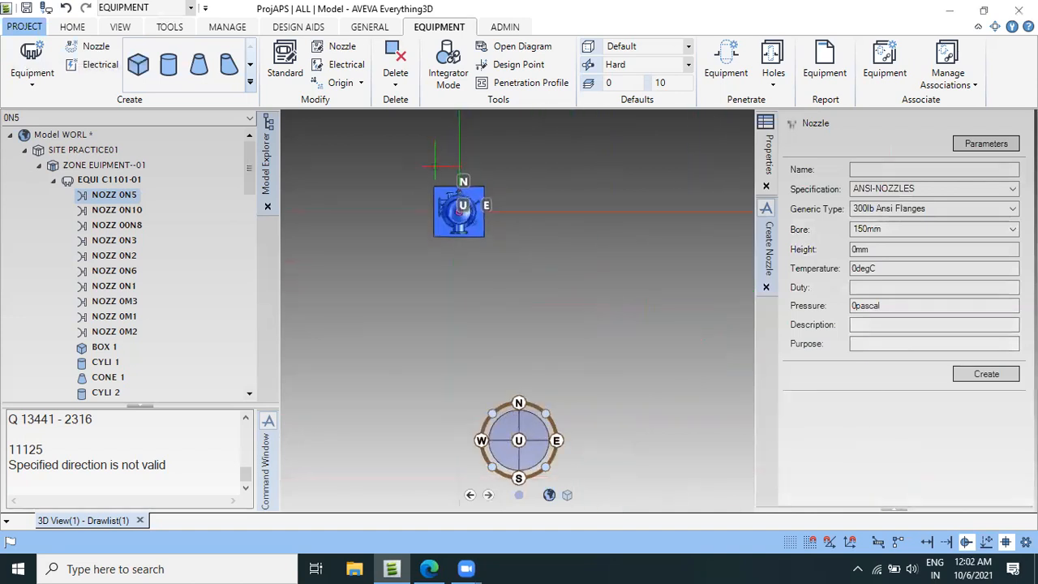
pyautogui.scroll(3, 503, 288)
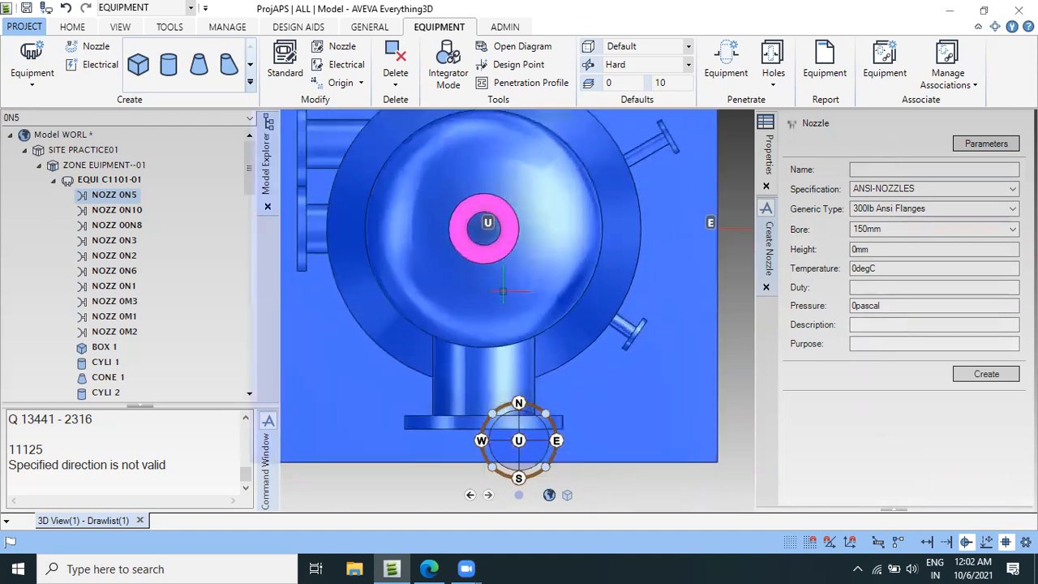
pyautogui.scroll(-3, 502, 291)
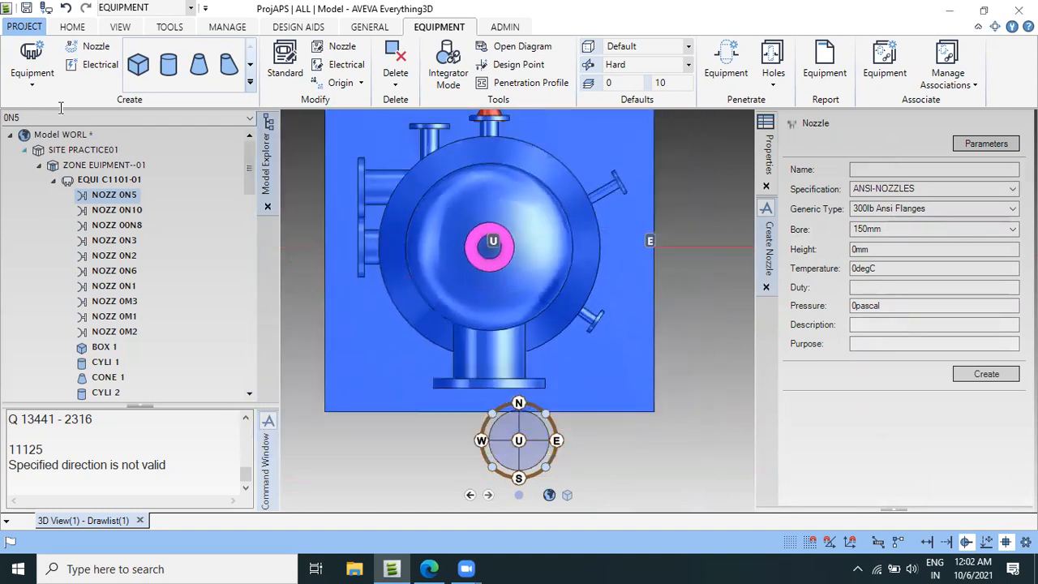
# Start an offset copy of nozzle 0N5 and check nozzle N12's distance from the centre on the vessel drawing.
pyautogui.click(72, 26)
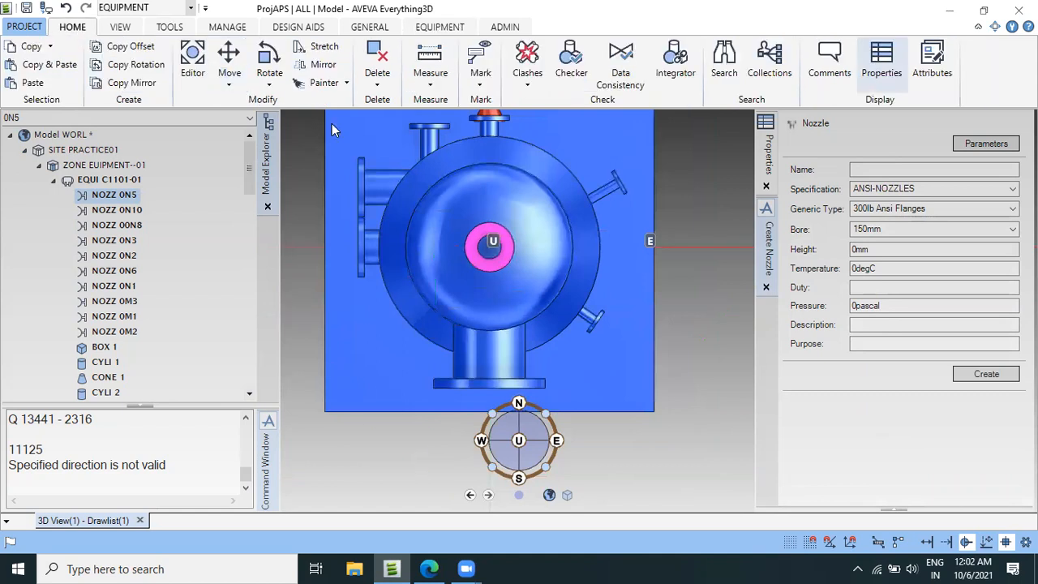
pyautogui.click(132, 46)
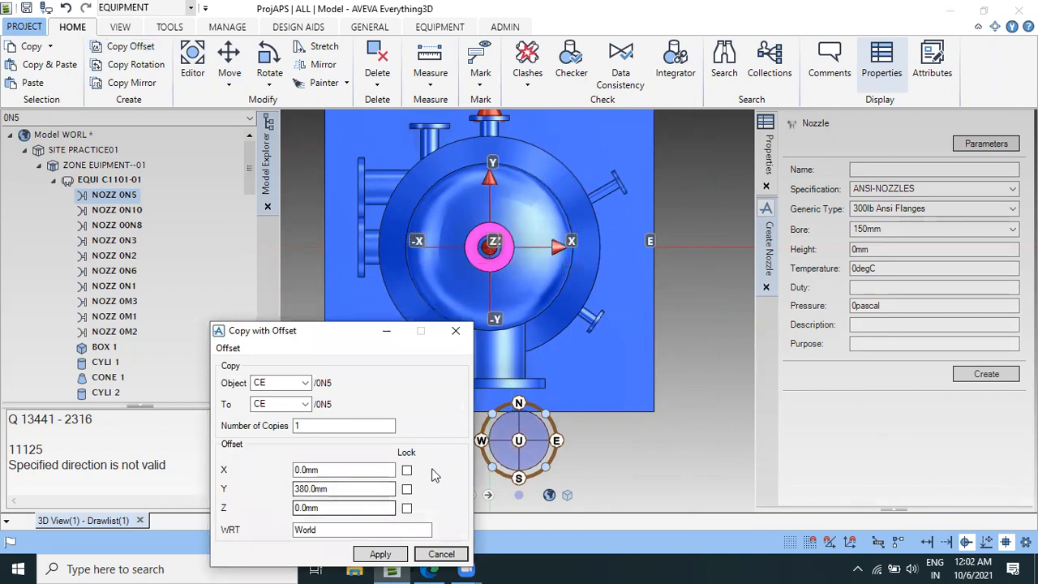
pyautogui.click(426, 560)
pyautogui.scroll(-10, 470, 426)
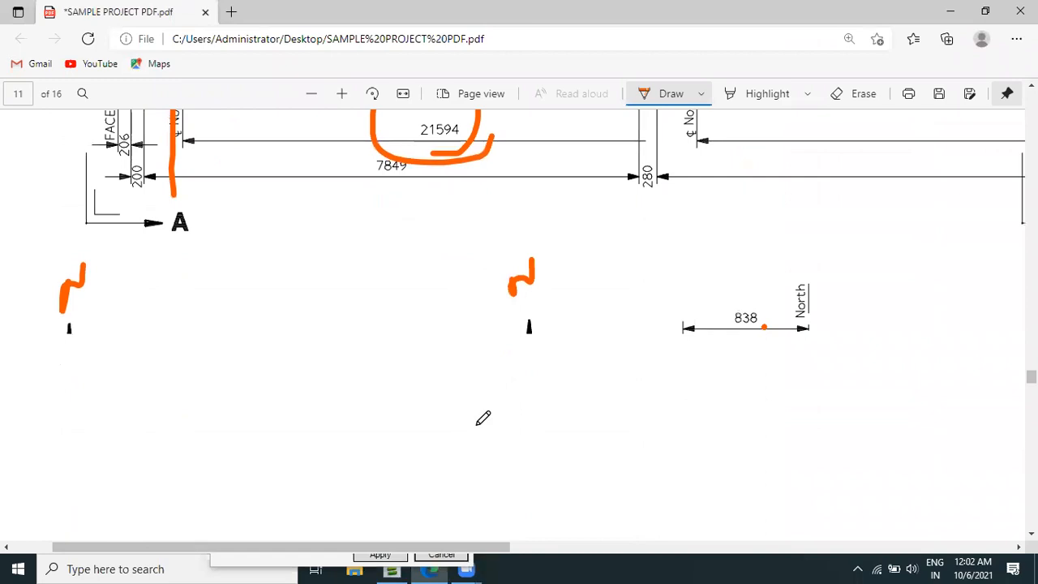
pyautogui.click(399, 565)
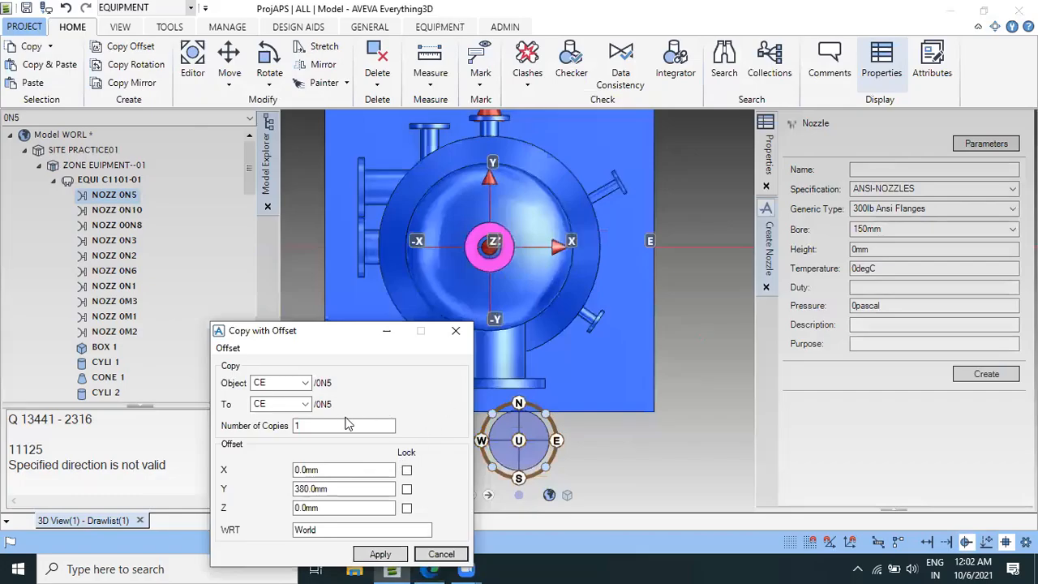
# Copy nozzle 0N5 once with offsets of 250 mm in X and 0 mm in Y, and retain the copy.
pyautogui.moveTo(336, 337); pyautogui.dragTo(289, 250)
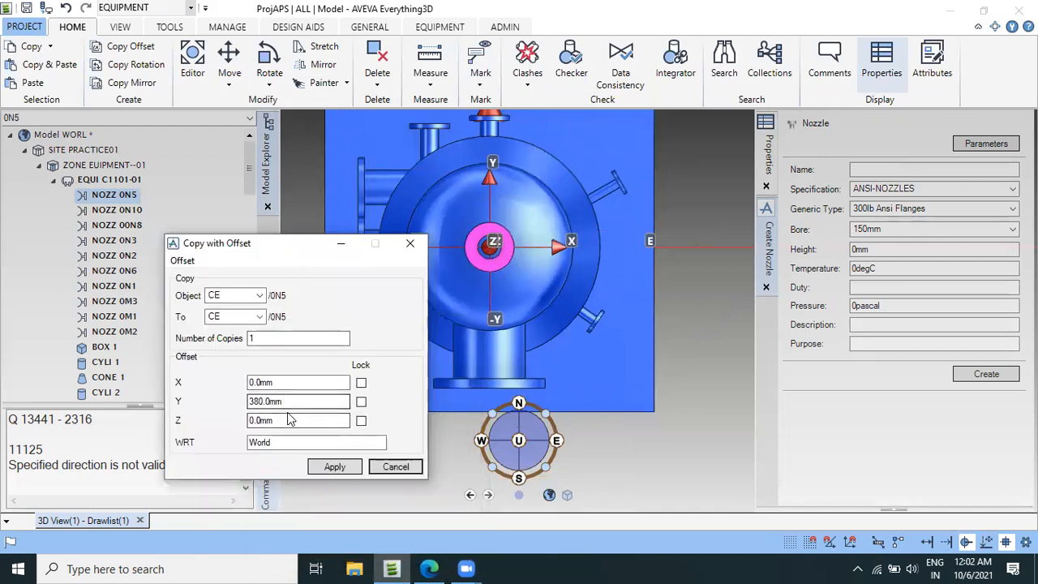
pyautogui.moveTo(299, 403); pyautogui.dragTo(231, 403)
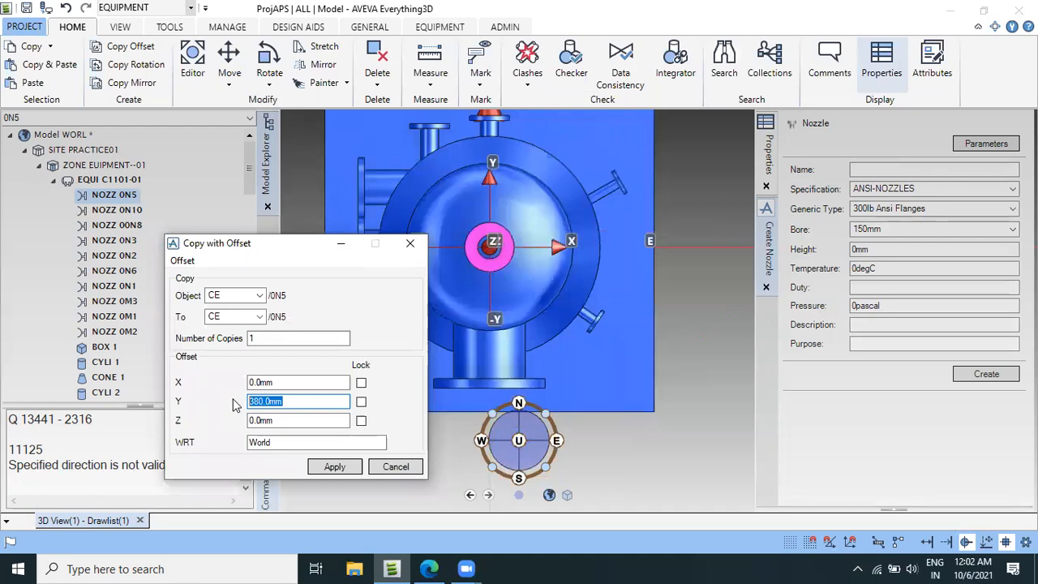
pyautogui.write('0')
pyautogui.moveTo(296, 386); pyautogui.dragTo(235, 382)
pyautogui.write('250')
pyautogui.press('Tab')
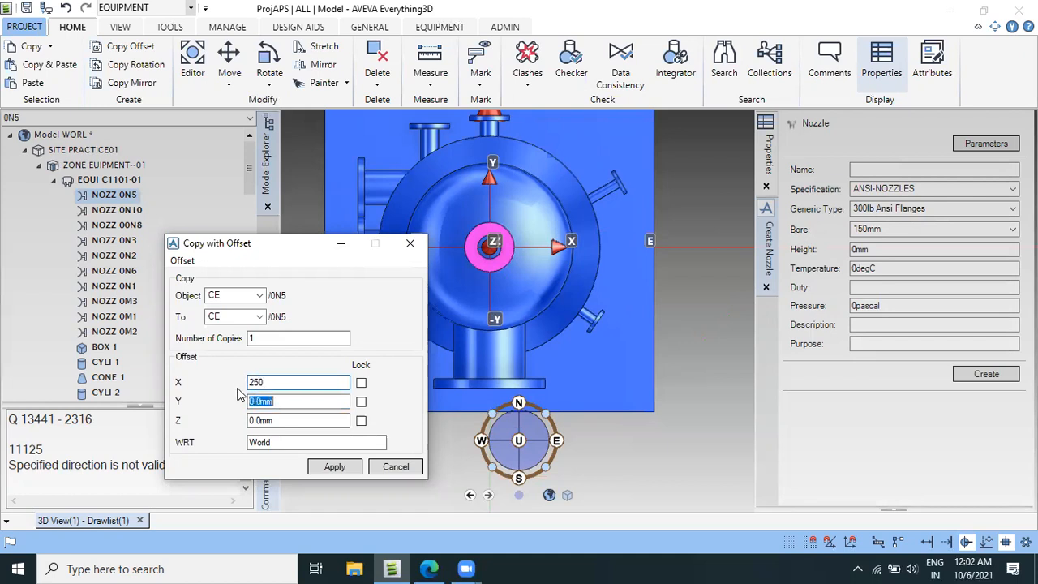
pyautogui.click(324, 468)
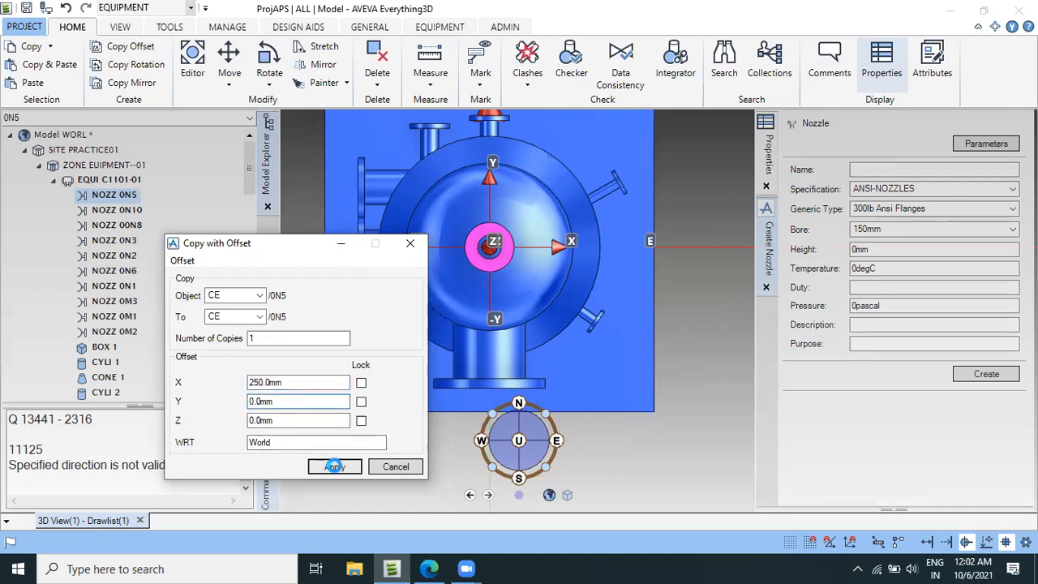
pyautogui.click(399, 467)
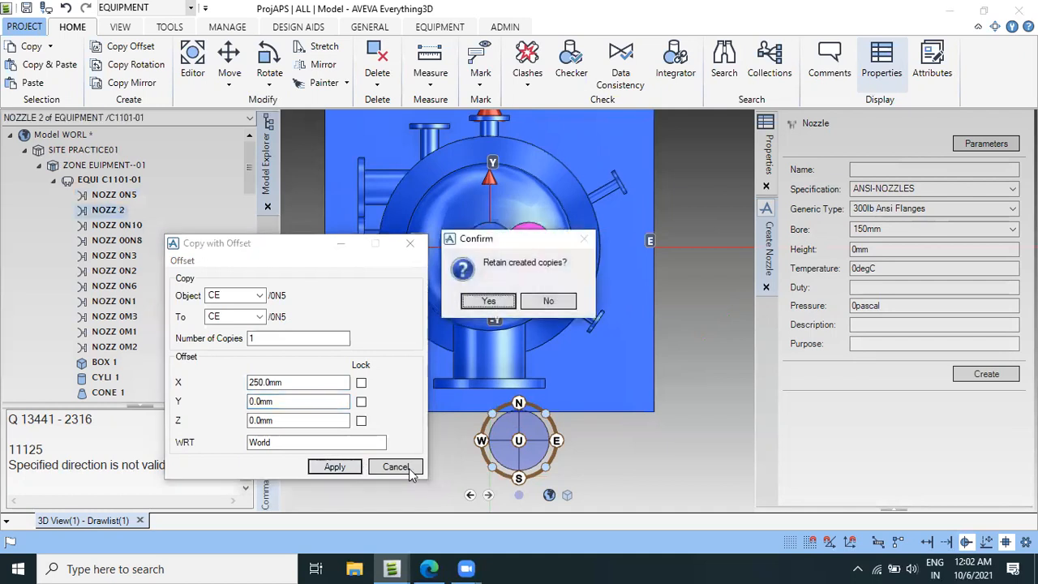
pyautogui.click(488, 300)
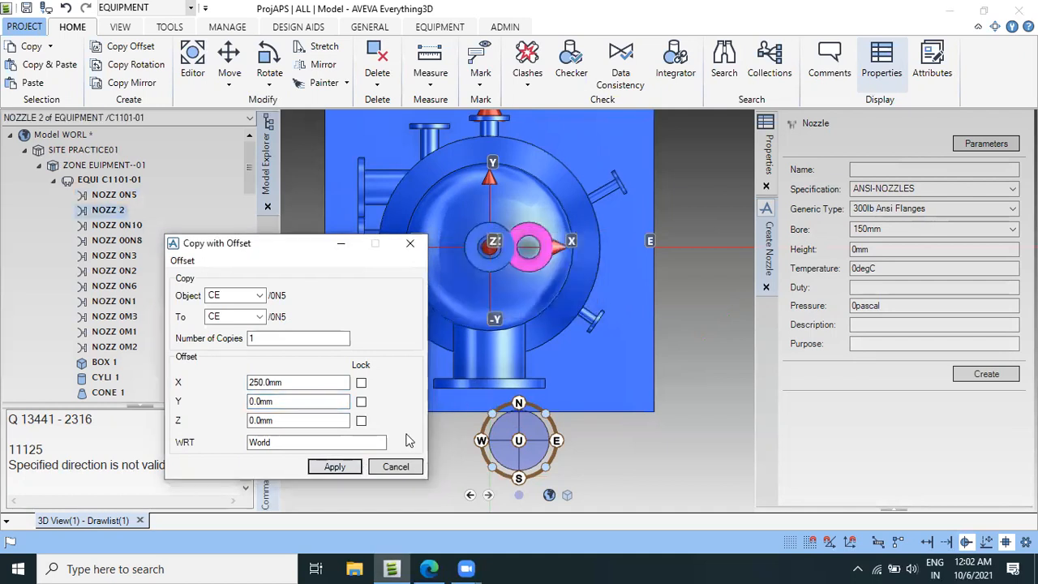
pyautogui.click(396, 466)
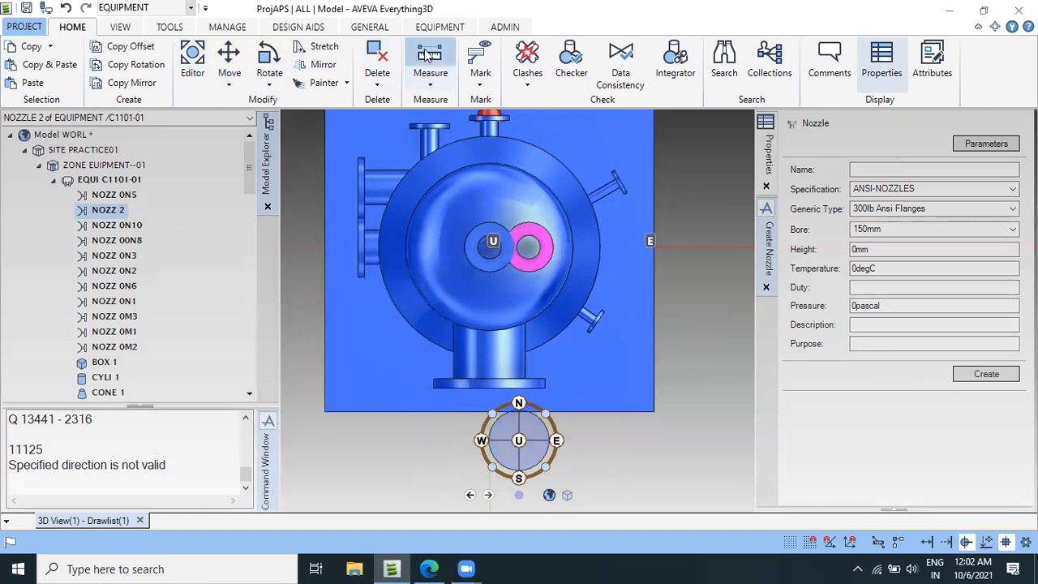
# Modify the copied nozzle, naming it 0N12 and setting its bore to 50mm.
pyautogui.click(439, 27)
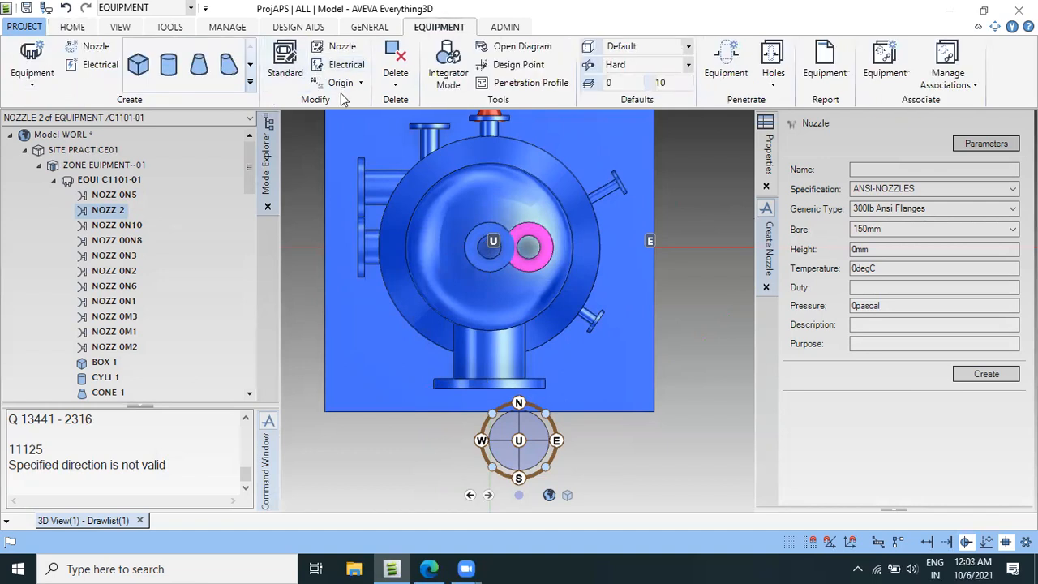
pyautogui.click(341, 48)
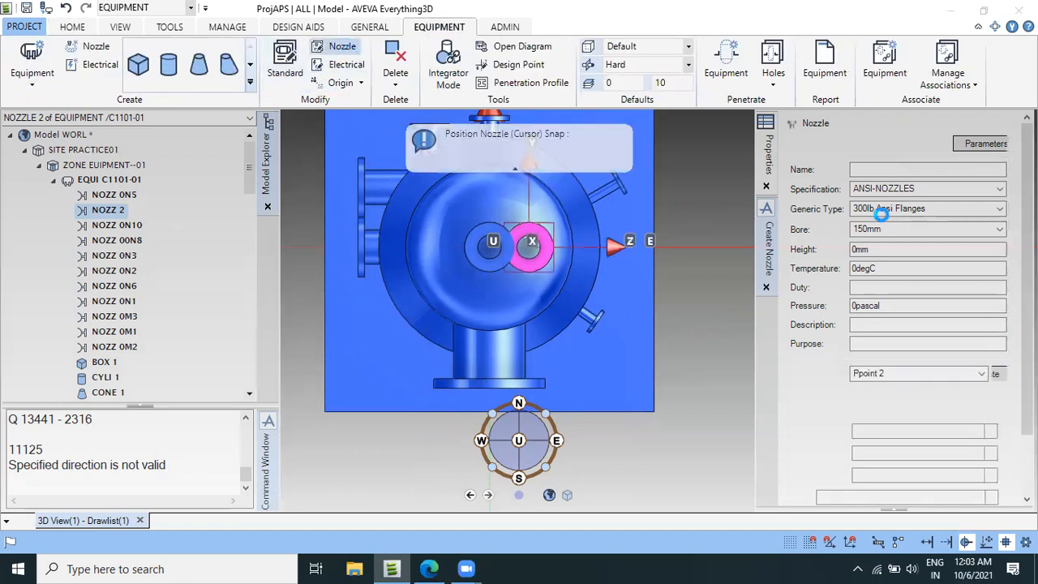
pyautogui.moveTo(945, 171); pyautogui.dragTo(742, 182)
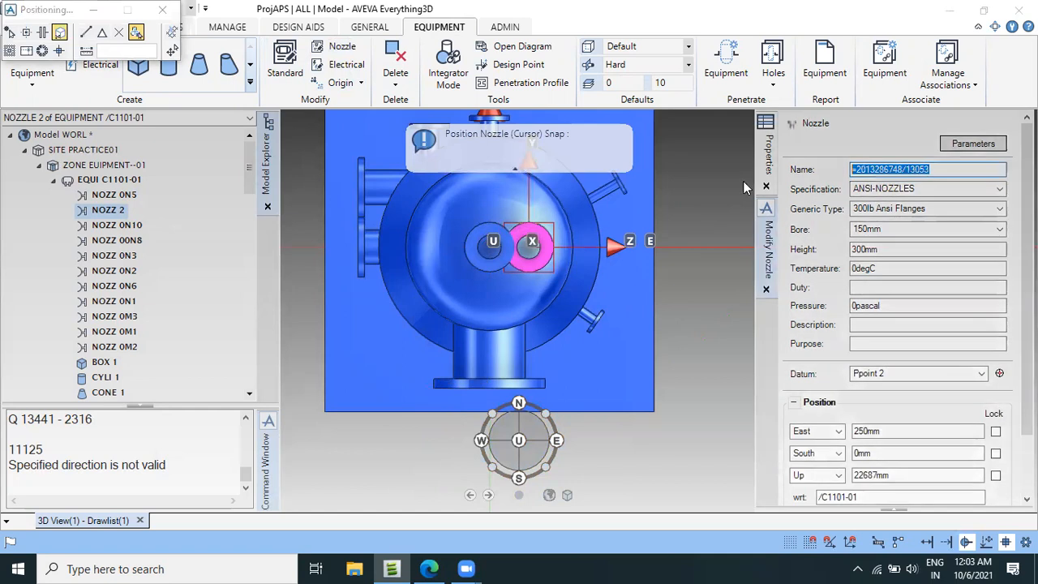
pyautogui.write('0N12')
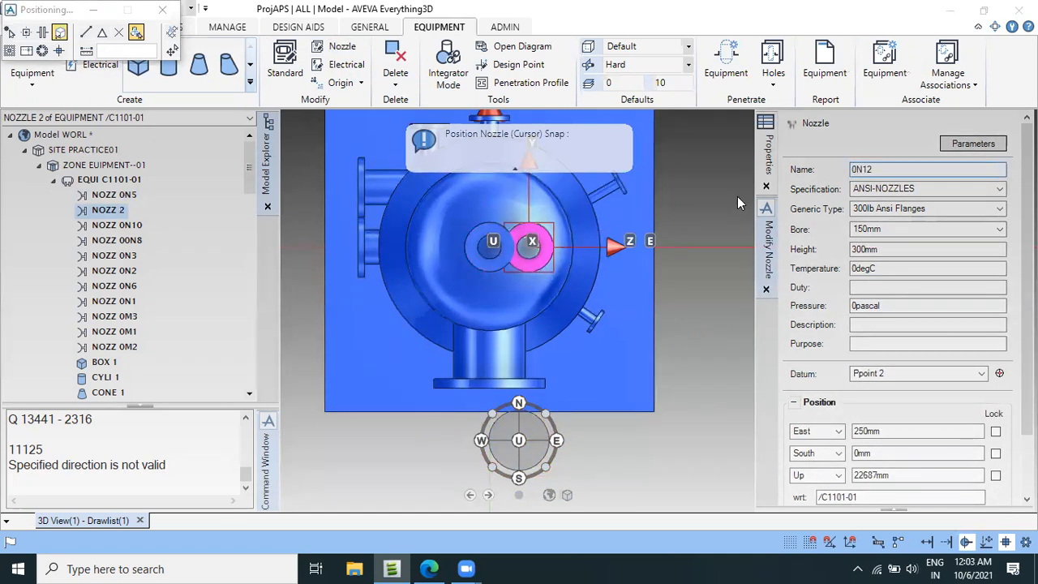
pyautogui.press('Tab')
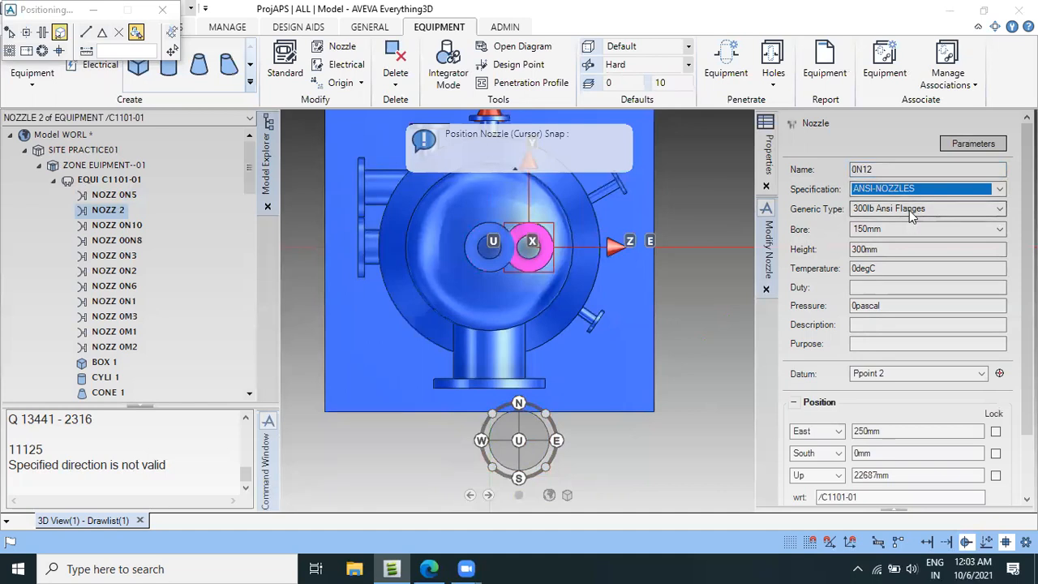
pyautogui.click(900, 229)
pyautogui.scroll(2, 872, 292)
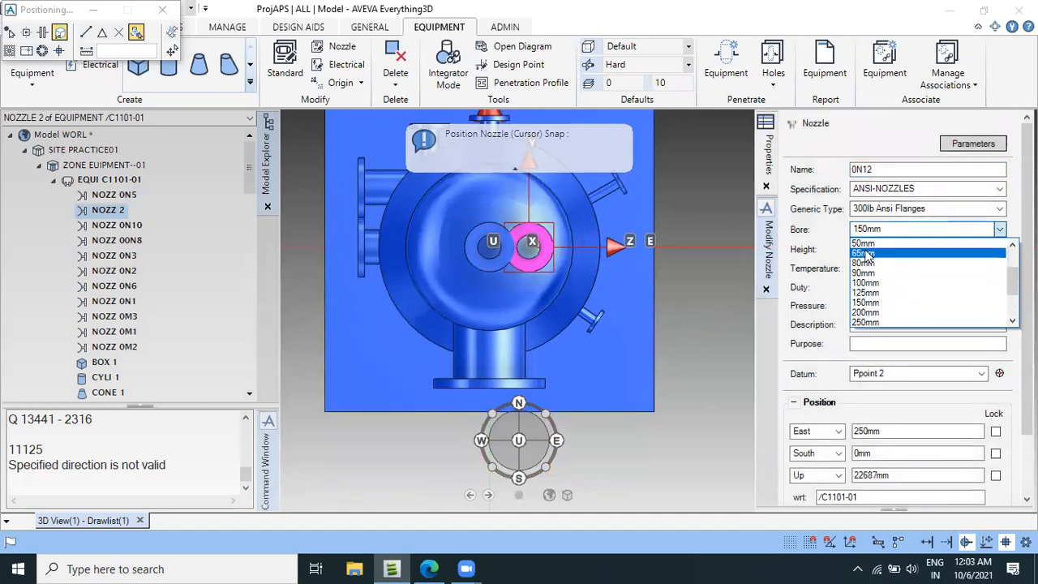
pyautogui.click(864, 243)
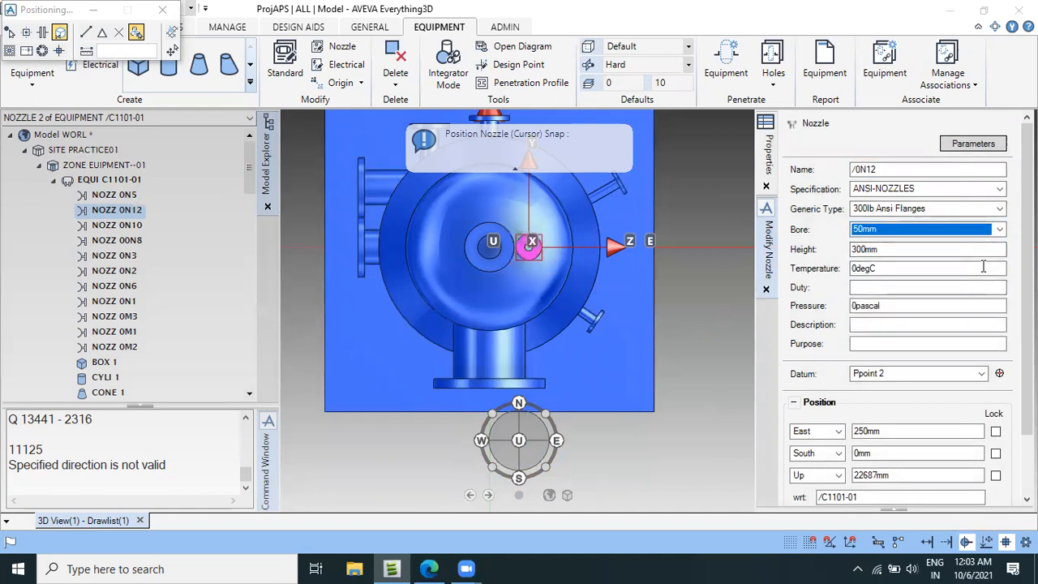
pyautogui.scroll(-3, 978, 373)
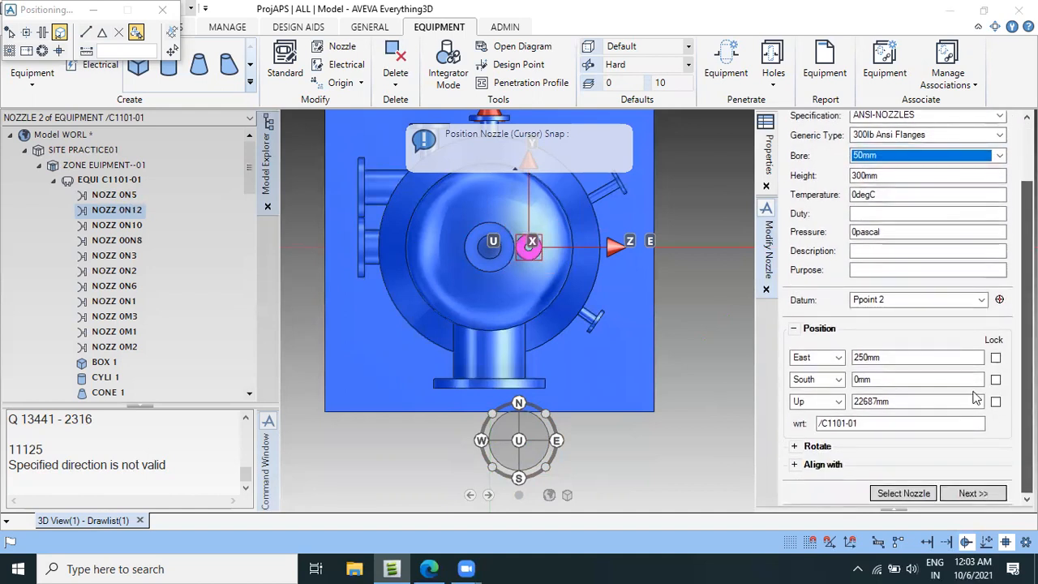
# Check nozzle N12's face level on the vessel drawing and set nozzle 0N12's Up position to 22650mm.
pyautogui.click(429, 568)
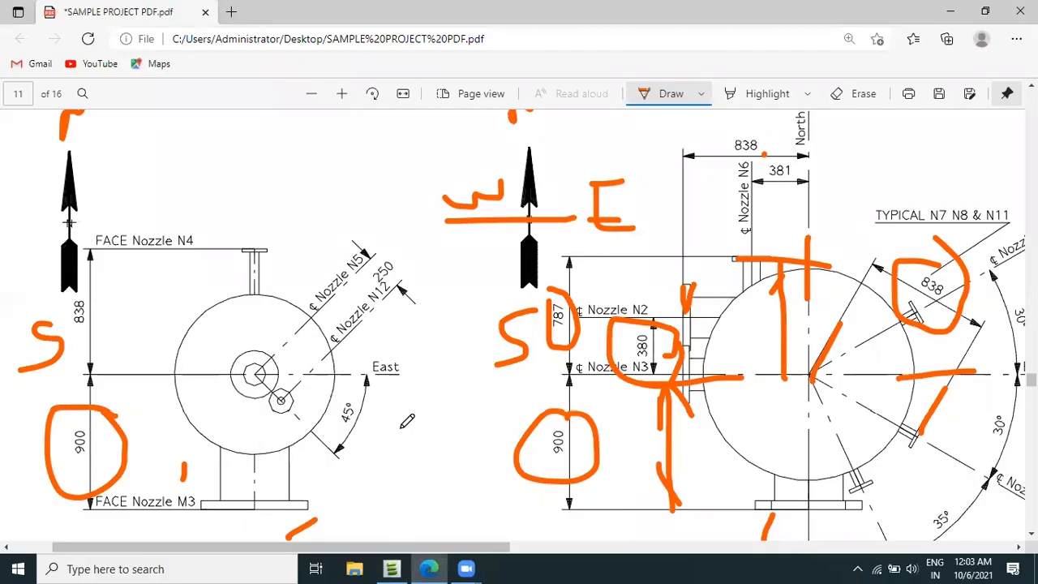
pyautogui.scroll(-2, 383, 334)
pyautogui.keyDown('ctrl'); pyautogui.scroll(-3, 321, 328); pyautogui.keyUp('ctrl')
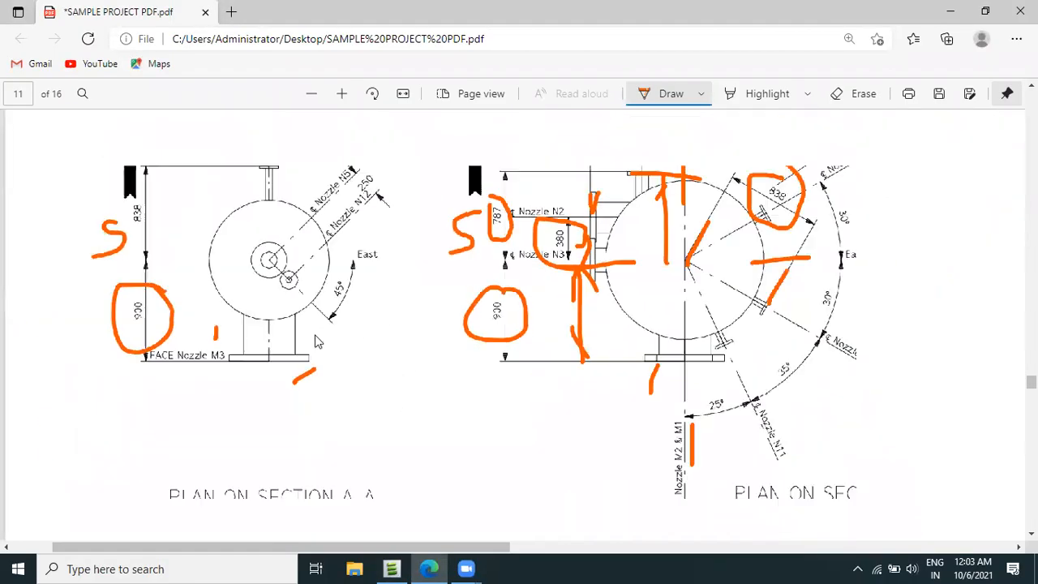
pyautogui.keyDown('ctrl'); pyautogui.scroll(2, 162, 272); pyautogui.keyUp('ctrl')
pyautogui.scroll(1, 141, 274)
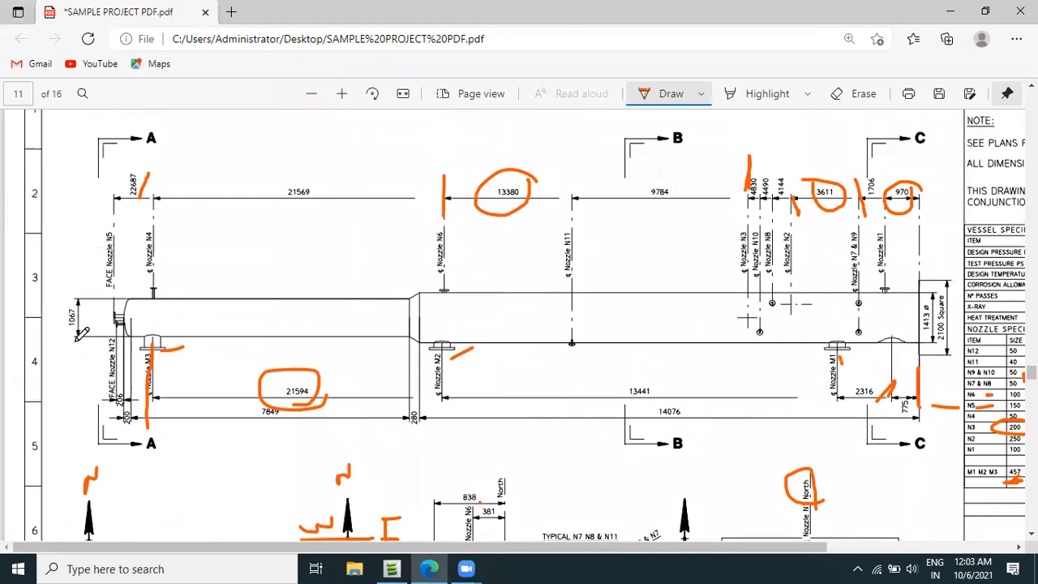
pyautogui.keyDown('ctrl'); pyautogui.scroll(2, 117, 357); pyautogui.keyUp('ctrl')
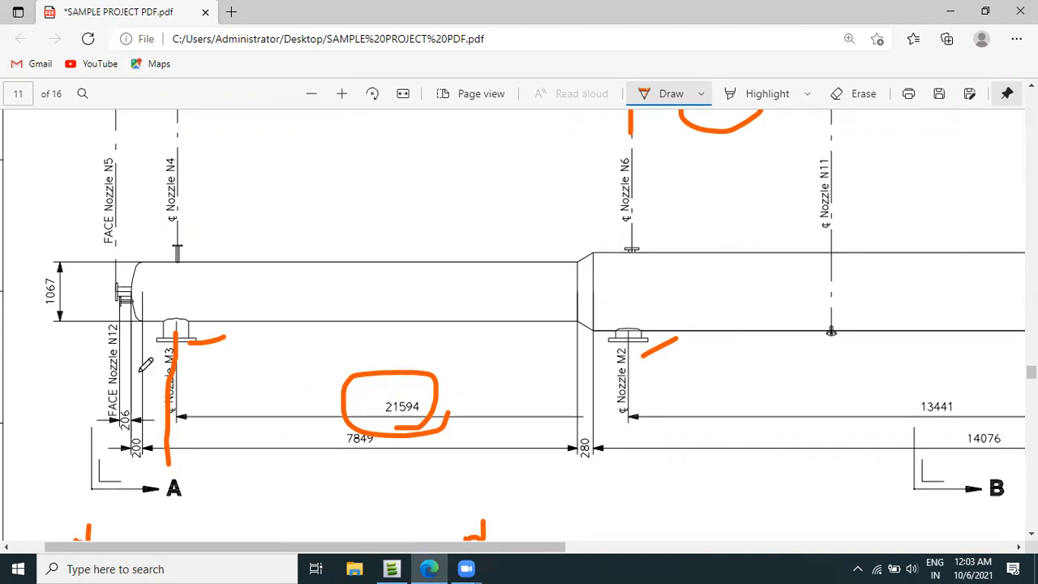
pyautogui.click(430, 567)
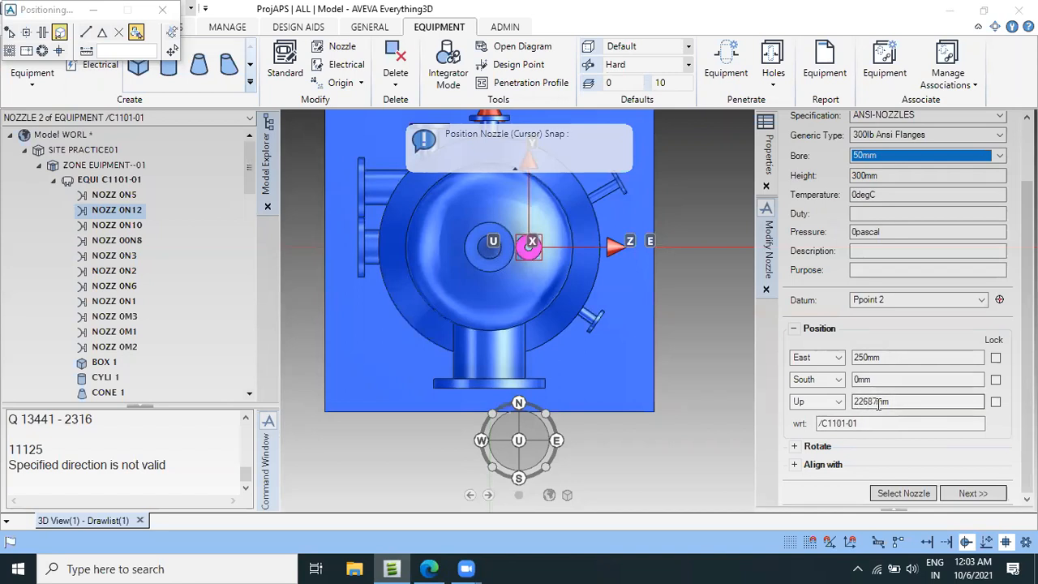
pyautogui.click(902, 402)
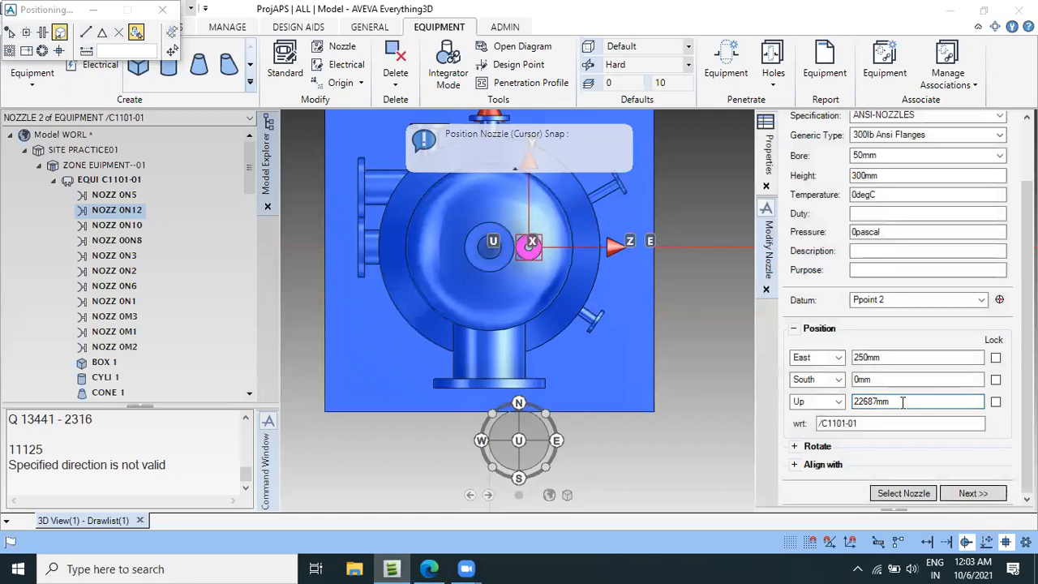
pyautogui.doubleClick(875, 403)
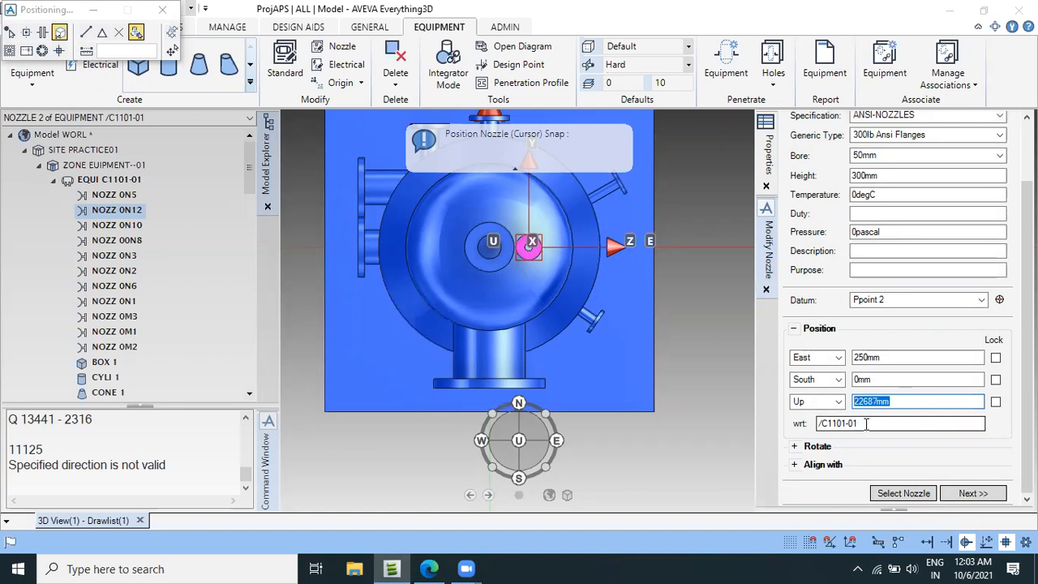
pyautogui.write('22')
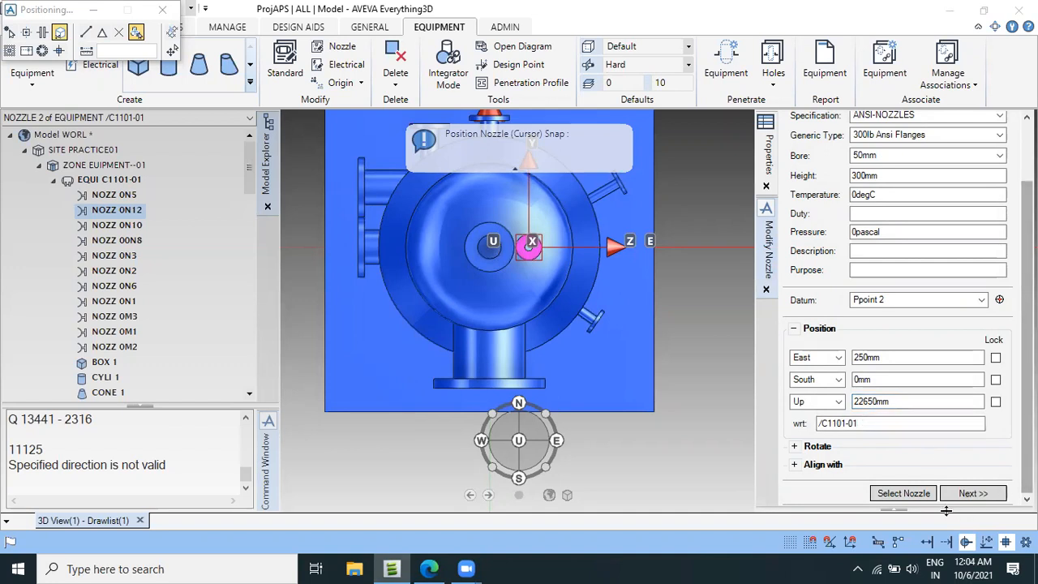
pyautogui.click(972, 493)
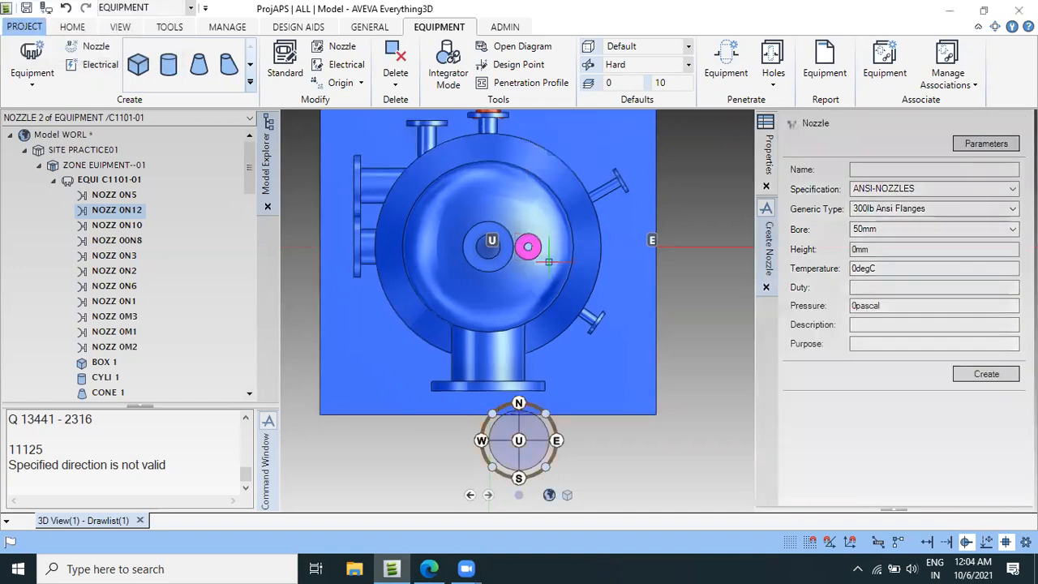
# Start an advanced rotation of nozzle 0N12 and snap the rotation centre to the P-point at the vessel's centre.
pyautogui.scroll(2, 548, 261)
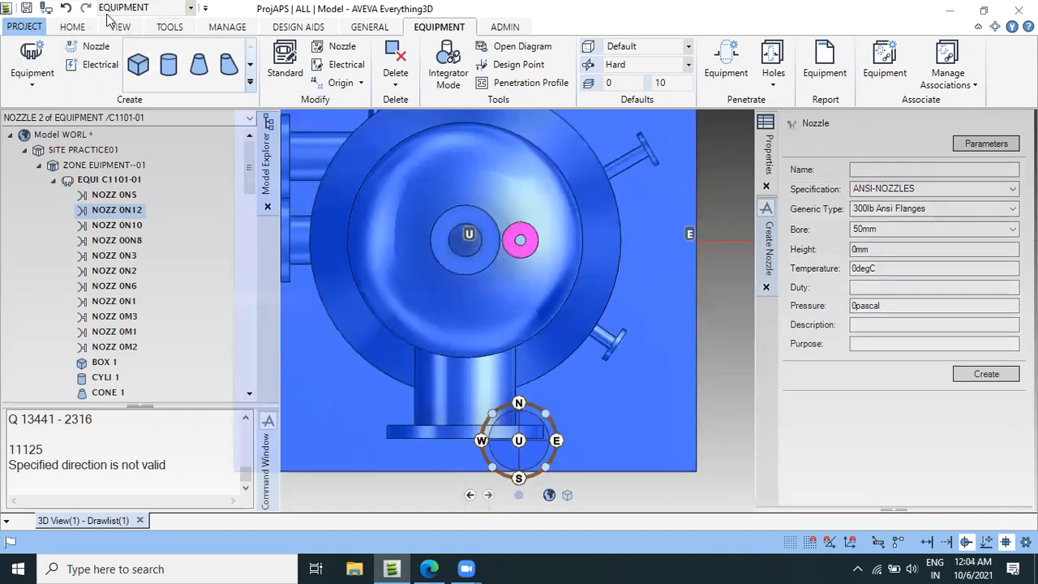
pyautogui.click(72, 27)
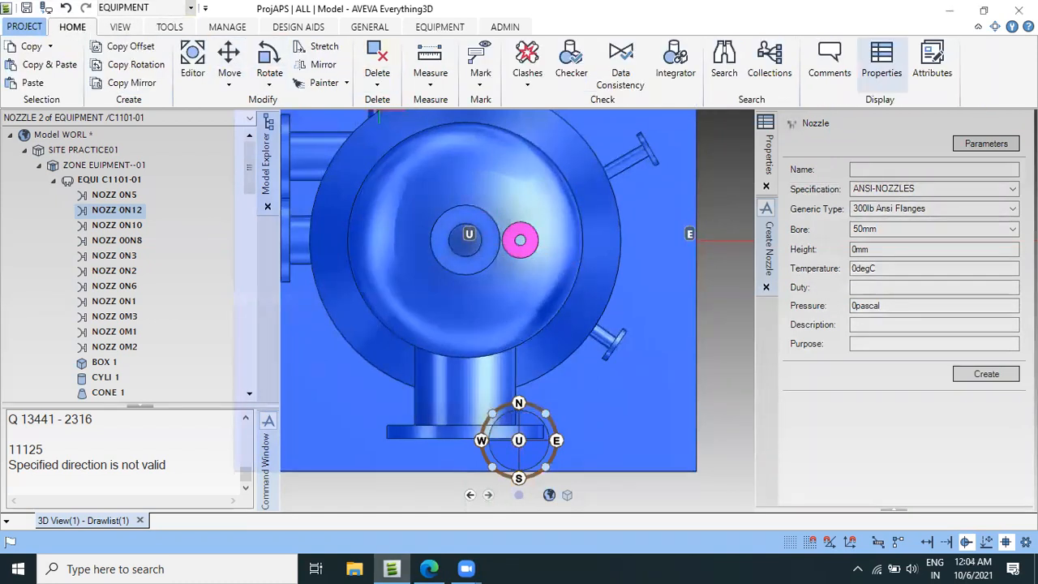
pyautogui.click(264, 87)
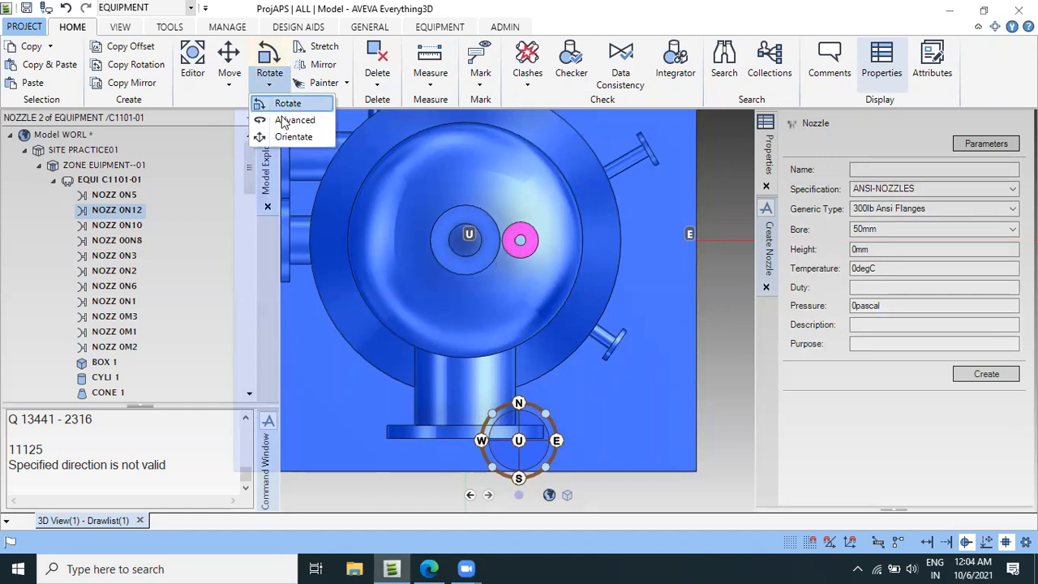
pyautogui.click(295, 121)
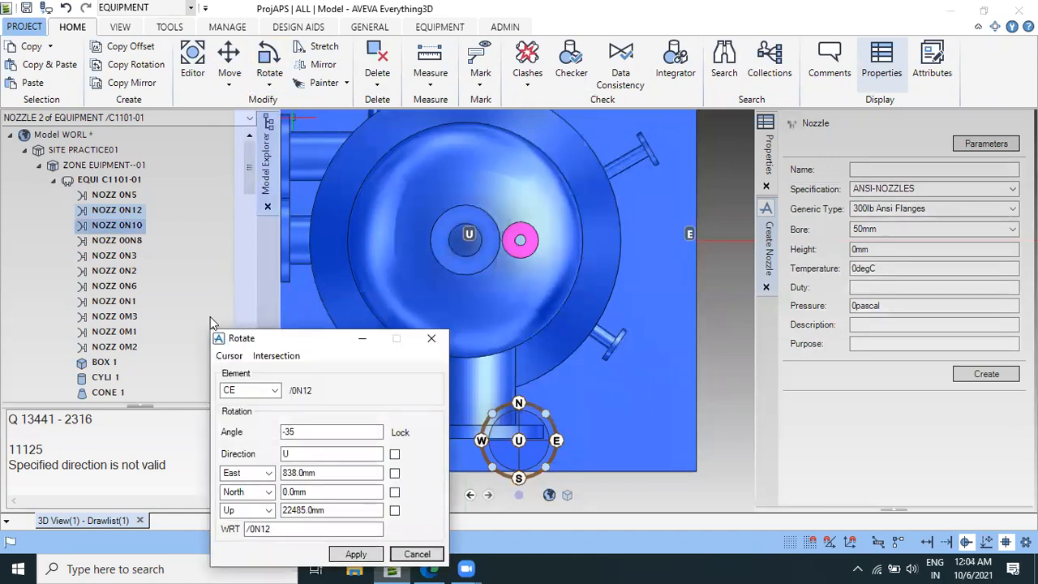
pyautogui.moveTo(312, 339); pyautogui.dragTo(154, 155)
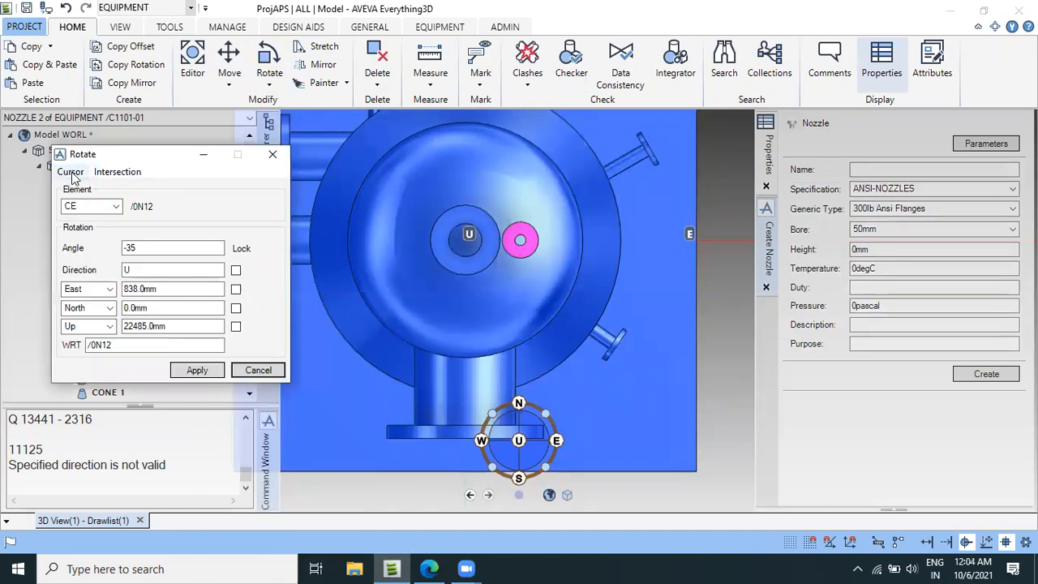
pyautogui.click(70, 172)
pyautogui.click(102, 210)
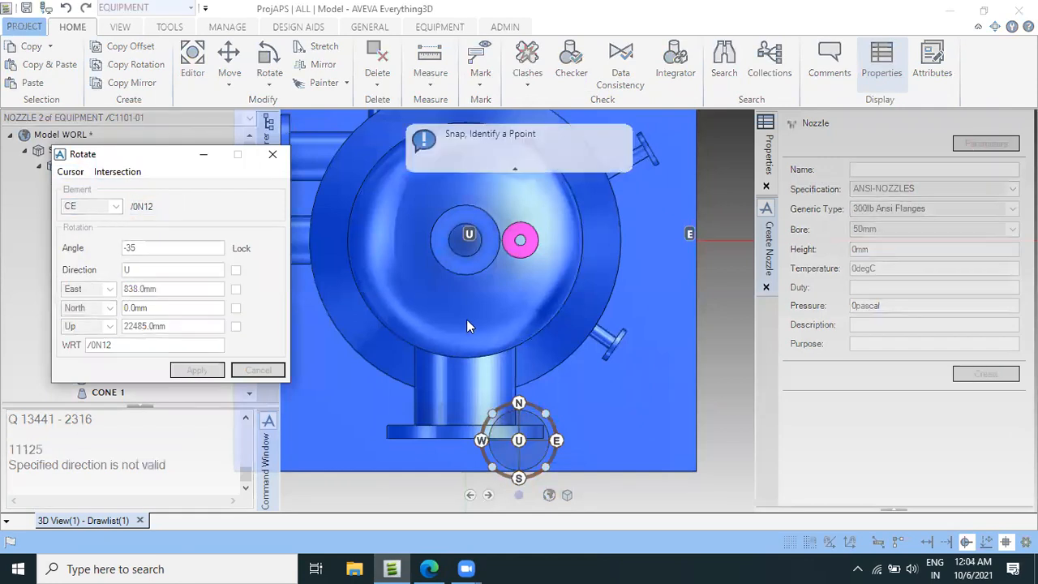
pyautogui.click(465, 237)
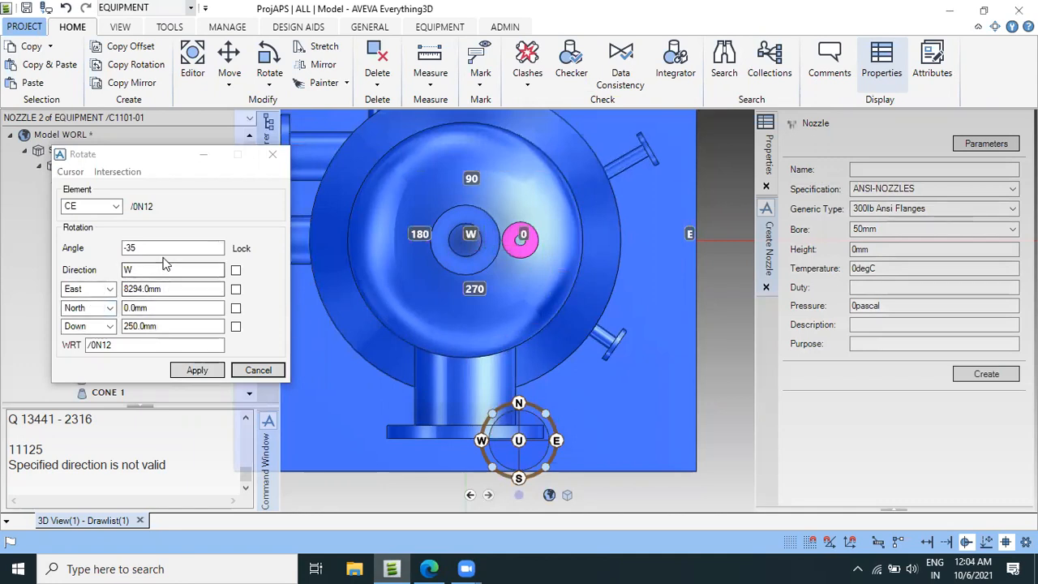
# Check nozzle N12's angle on the vessel drawing and rotate nozzle 0N12 by -45 degrees about the vessel's centre.
pyautogui.click(429, 567)
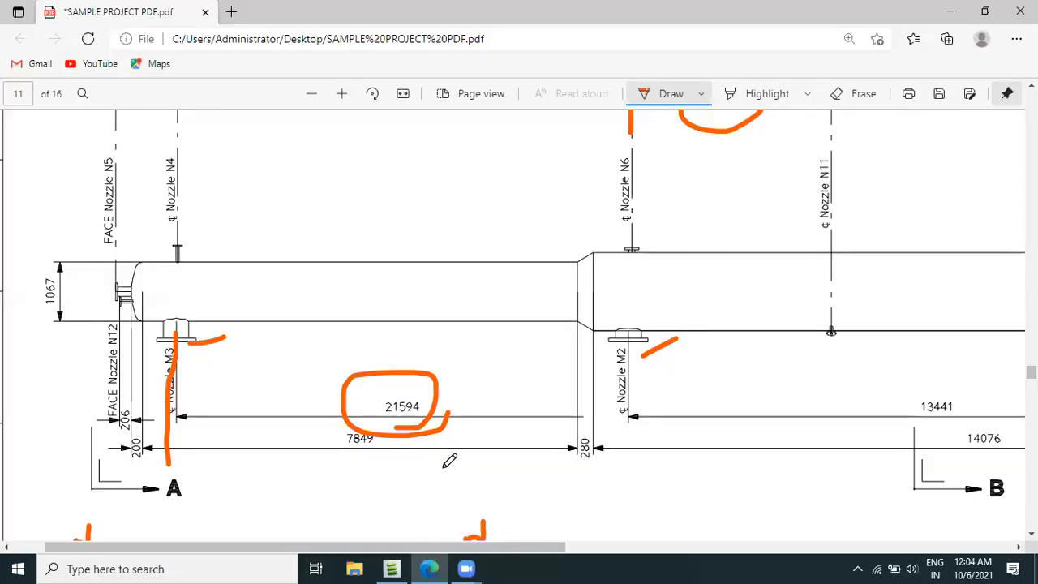
pyautogui.scroll(-5, 454, 405)
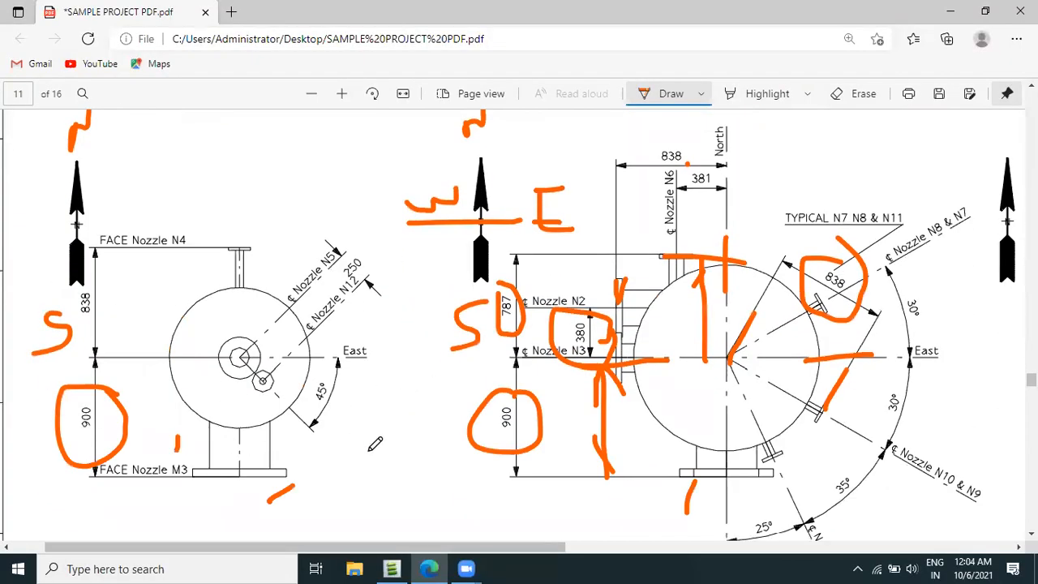
pyautogui.click(391, 569)
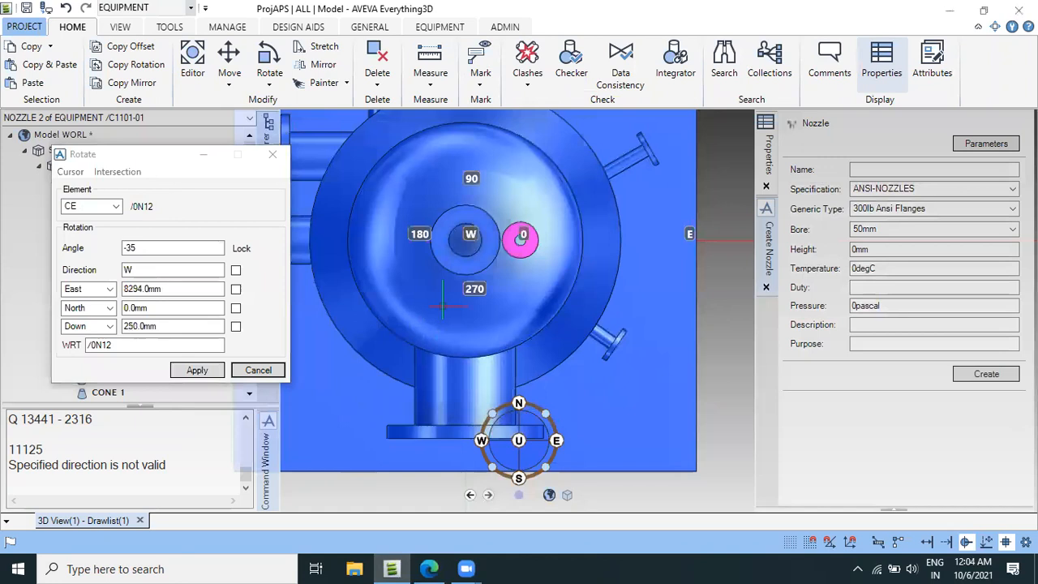
pyautogui.click(152, 254)
pyautogui.moveTo(152, 253); pyautogui.dragTo(103, 250)
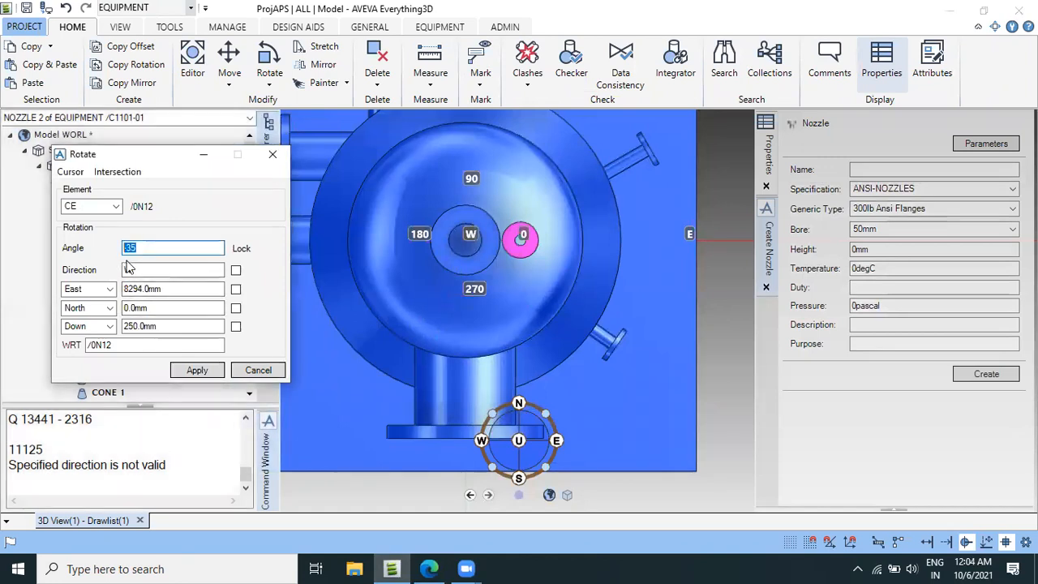
pyautogui.write('-45')
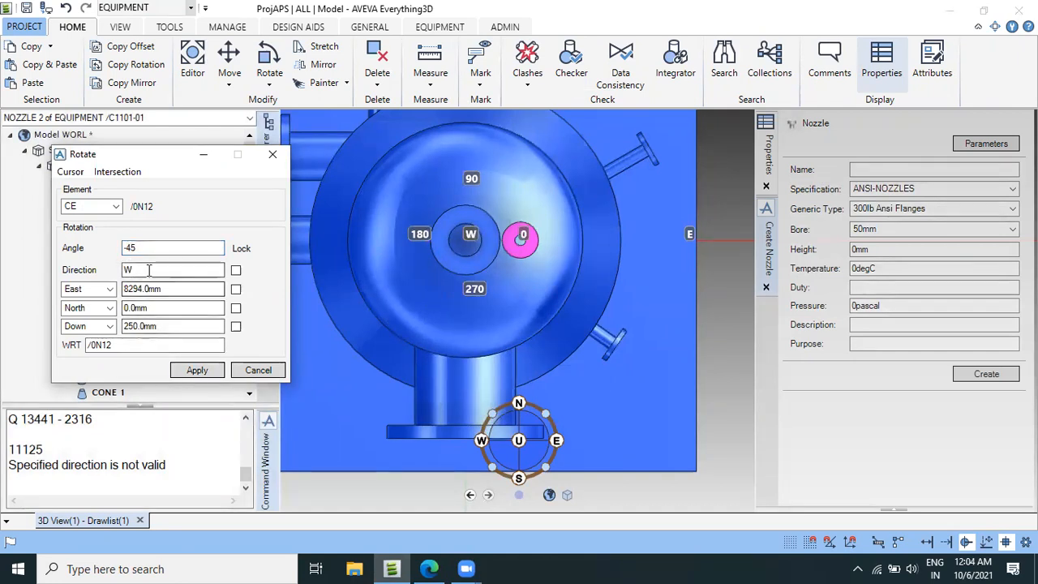
pyautogui.click(197, 370)
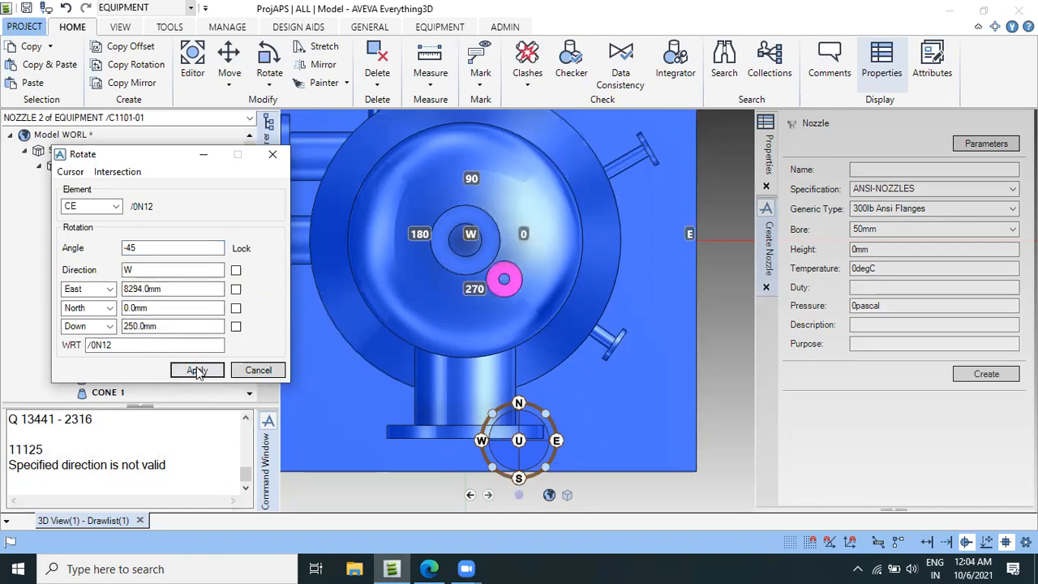
pyautogui.click(257, 369)
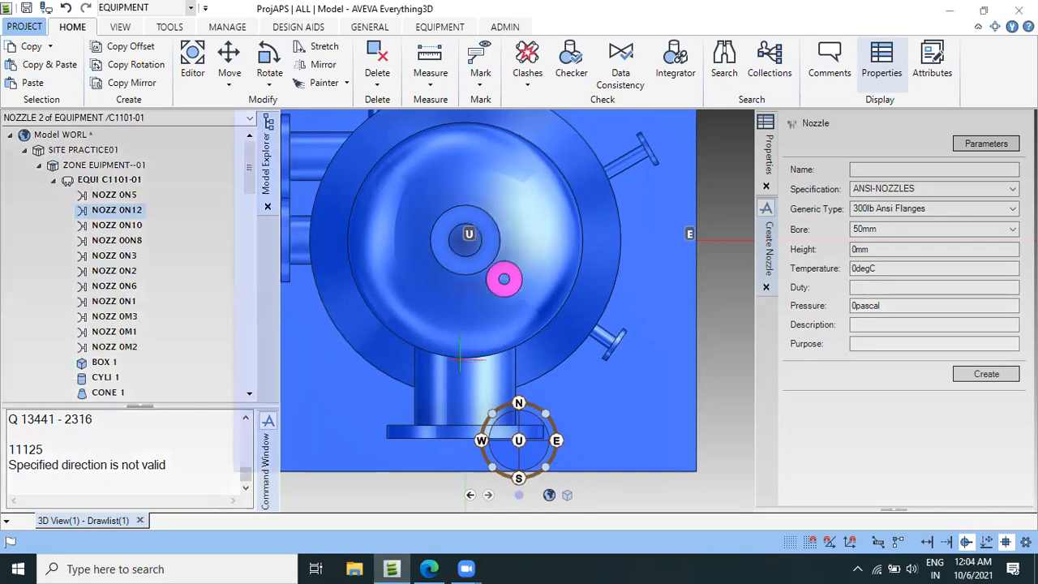
# Inspect the rotated nozzle 0N12 on the vessel's top head and save the work.
pyautogui.scroll(-6, 460, 359)
pyautogui.moveTo(580, 373); pyautogui.dragTo(577, 336, button='middle')
pyautogui.moveTo(572, 255); pyautogui.dragTo(638, 459, button='middle')
pyautogui.moveTo(618, 381); pyautogui.dragTo(607, 404, button='middle')
pyautogui.scroll(5, 615, 387)
pyautogui.scroll(5, 604, 383)
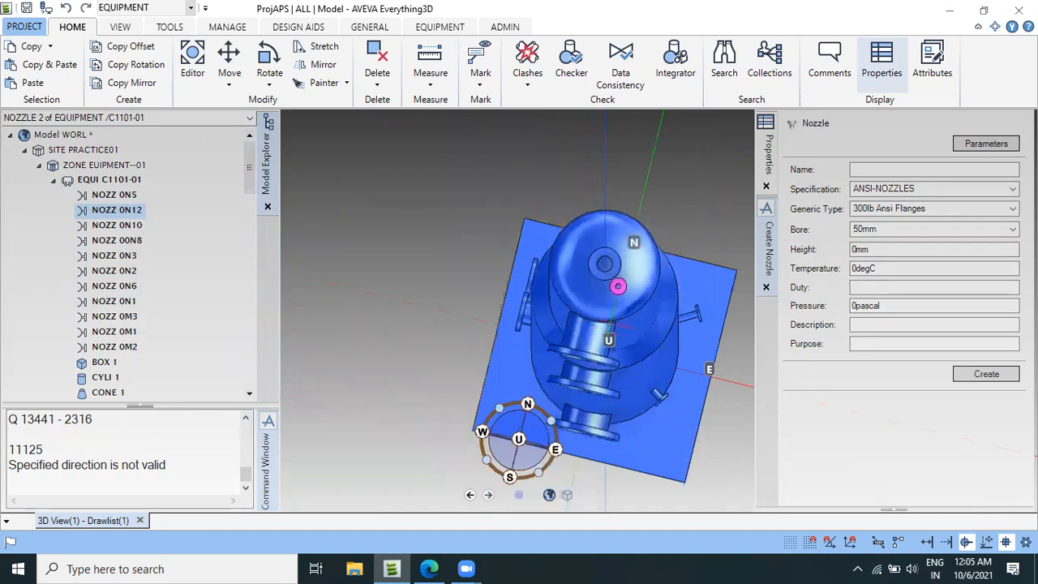
pyautogui.scroll(3, 615, 299)
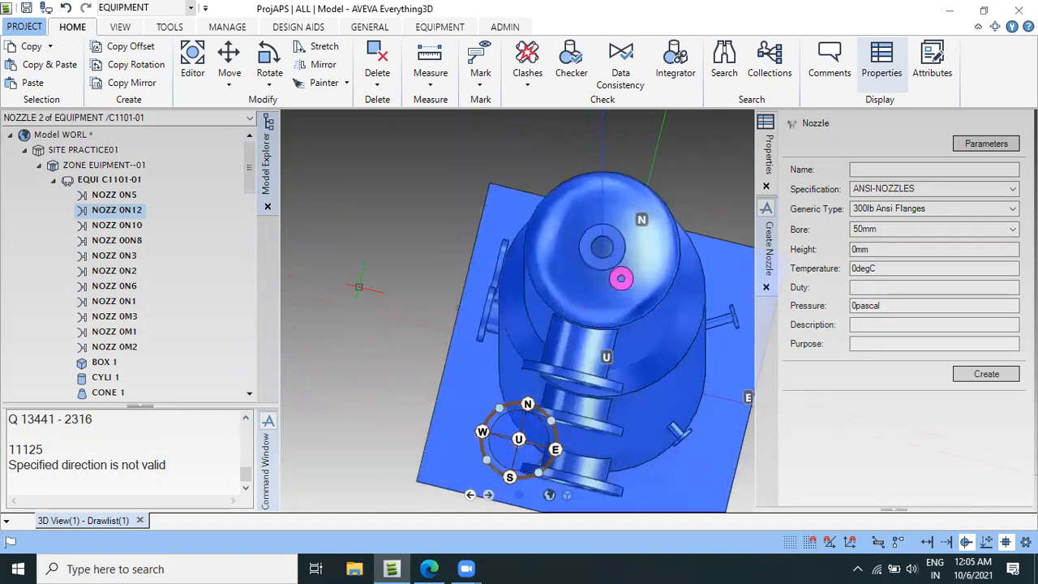
pyautogui.click(27, 9)
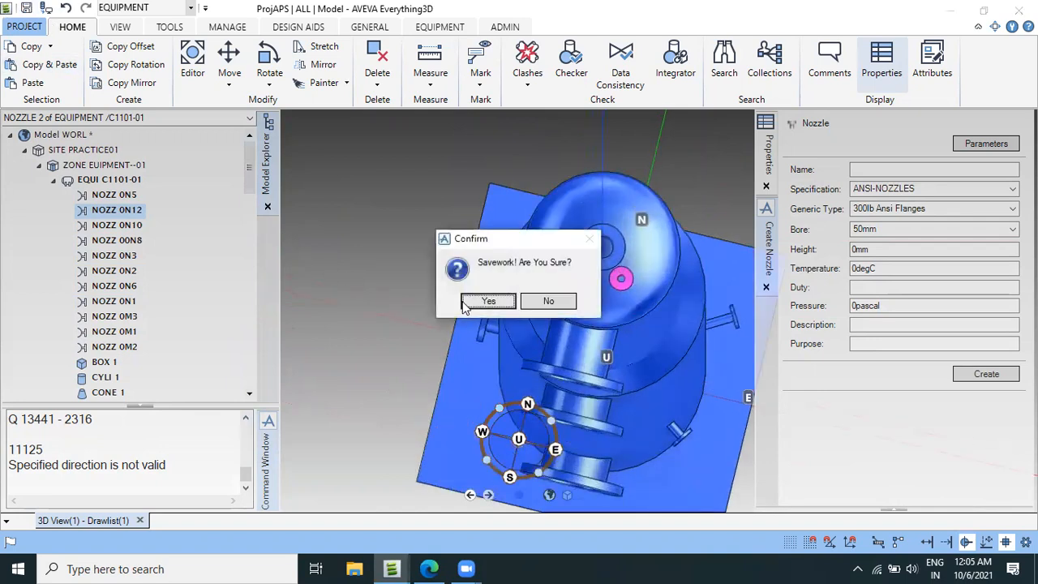
pyautogui.click(487, 302)
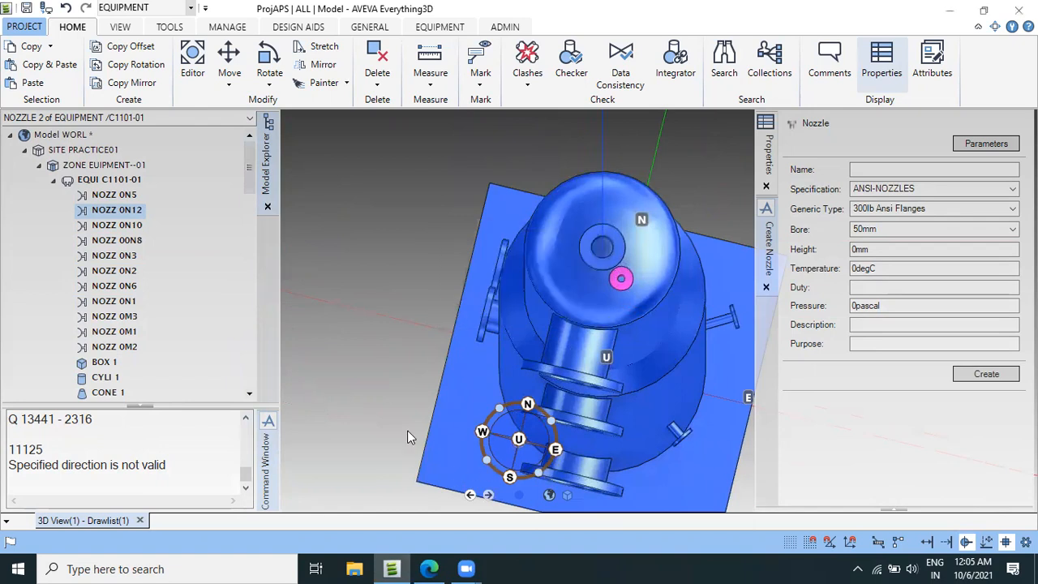
pyautogui.scroll(-6, 425, 397)
pyautogui.moveTo(425, 396); pyautogui.dragTo(467, 447, button='middle')
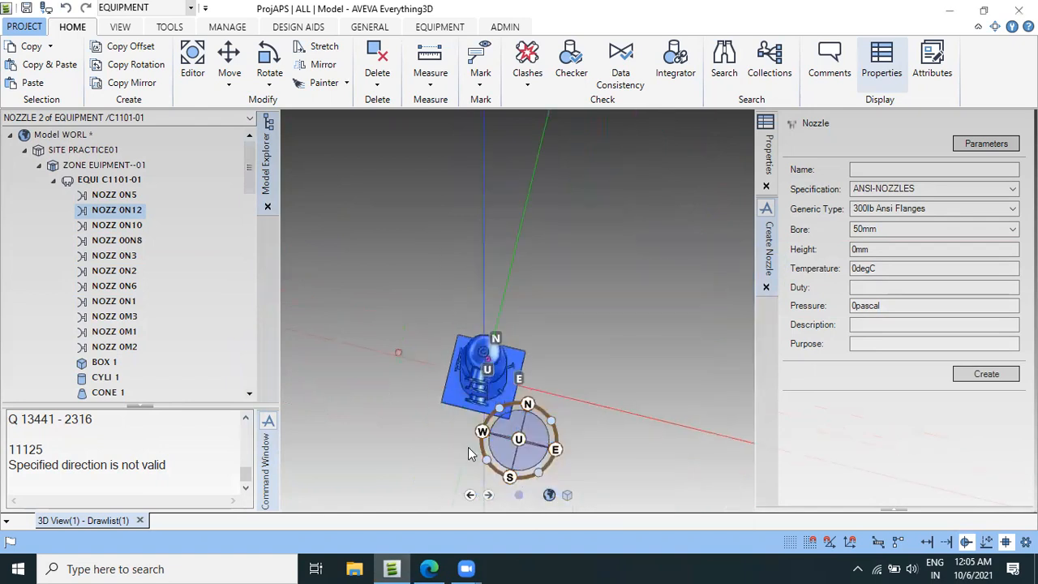
pyautogui.scroll(6, 477, 349)
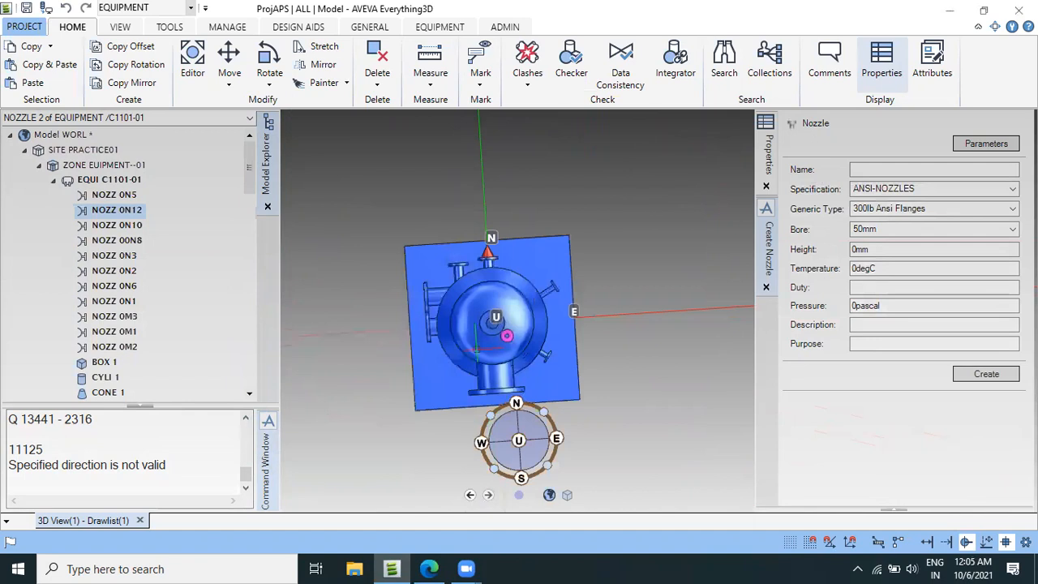
pyautogui.moveTo(631, 394); pyautogui.dragTo(585, 392, button='middle')
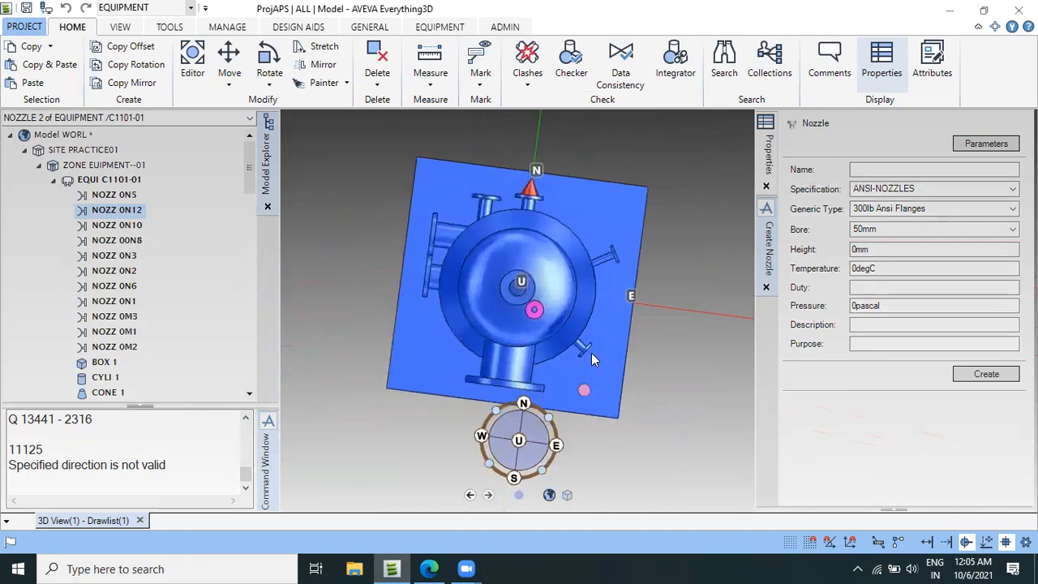
pyautogui.moveTo(591, 352); pyautogui.dragTo(454, 494, button='middle')
# Find column C1101 on the equipment location plan in the project PDF and mark its north and west coordinates.
pyautogui.click(423, 567)
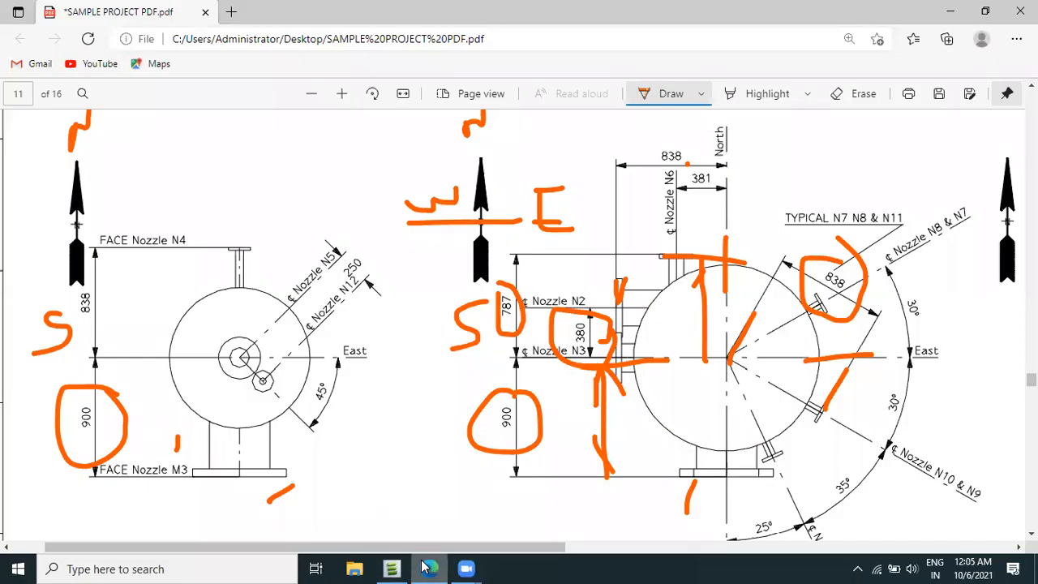
pyautogui.keyDown('ctrl'); pyautogui.scroll(-3, 436, 389); pyautogui.keyUp('ctrl')
pyautogui.scroll(10, 430, 357)
pyautogui.scroll(15, 431, 348)
pyautogui.scroll(10, 389, 345)
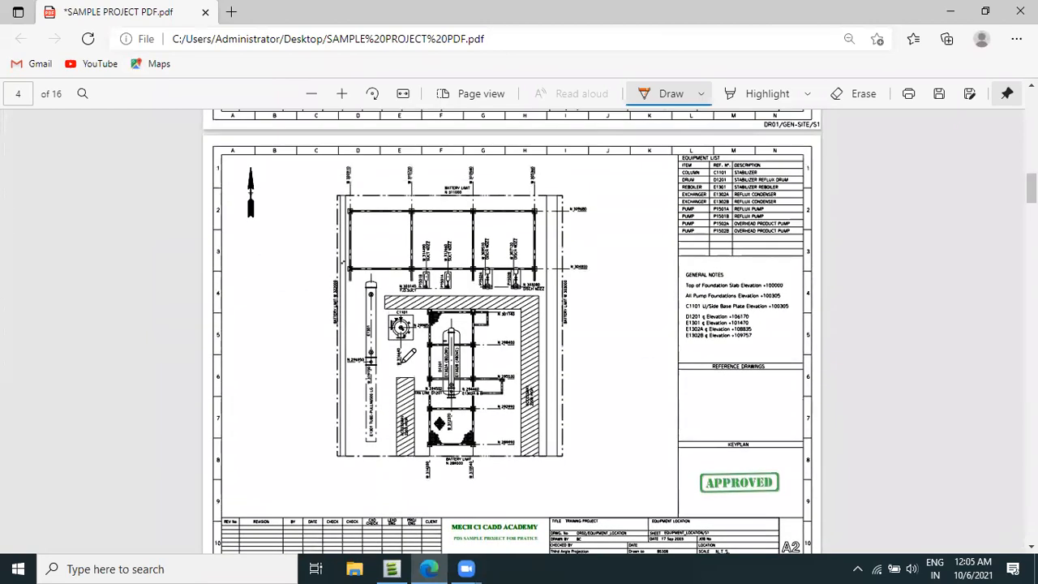
pyautogui.keyDown('ctrl'); pyautogui.scroll(5, 406, 357); pyautogui.keyUp('ctrl')
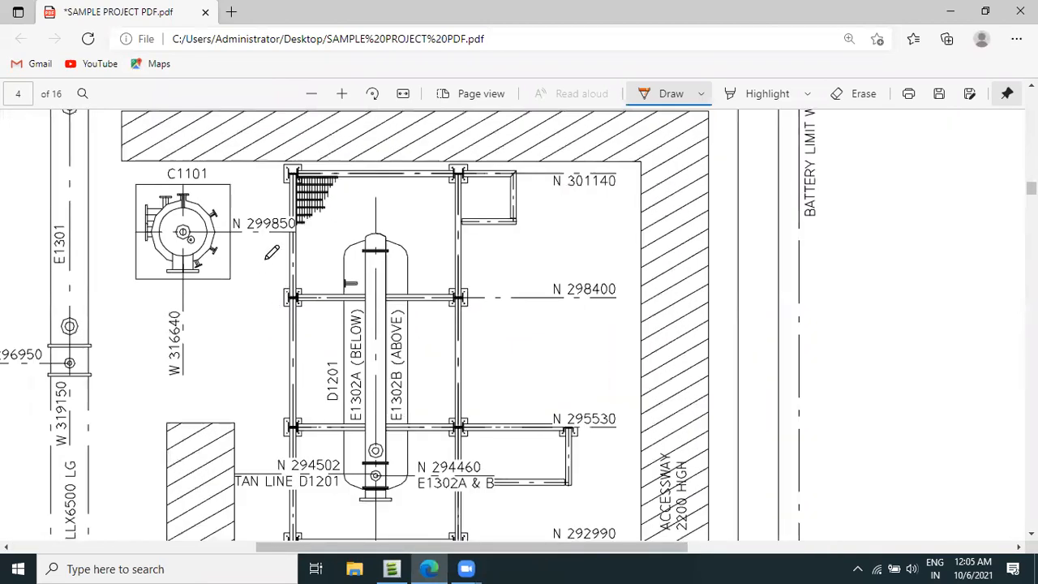
pyautogui.moveTo(239, 230); pyautogui.dragTo(304, 234)
pyautogui.moveTo(193, 312); pyautogui.dragTo(186, 395)
pyautogui.keyDown('ctrl'); pyautogui.scroll(-5, 616, 365); pyautogui.keyUp('ctrl')
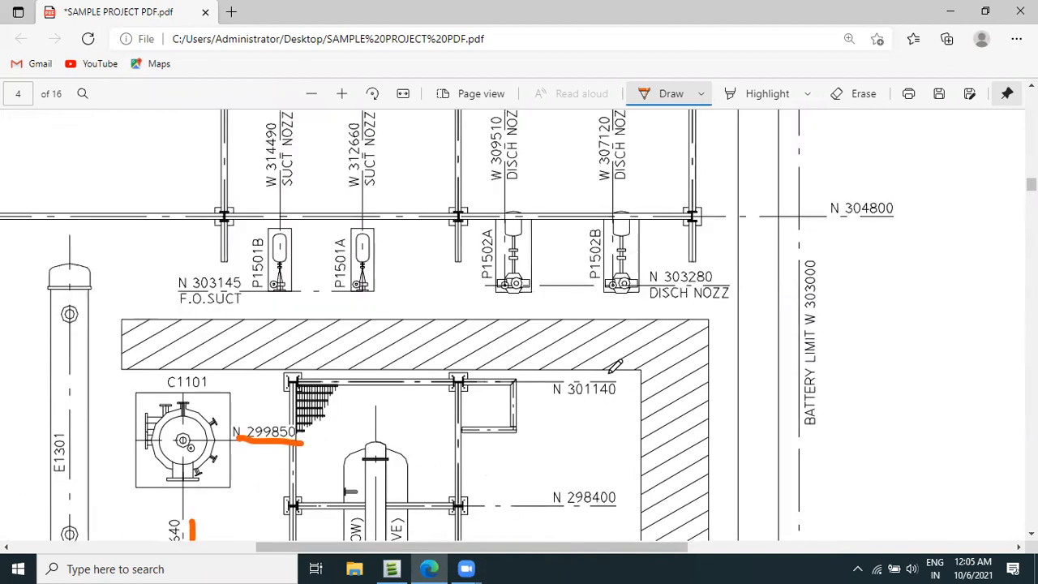
# Underline C1101's base plate elevation in the general notes and mark the D1201 label on the location plan.
pyautogui.keyDown('ctrl'); pyautogui.scroll(-2, 719, 386); pyautogui.keyUp('ctrl')
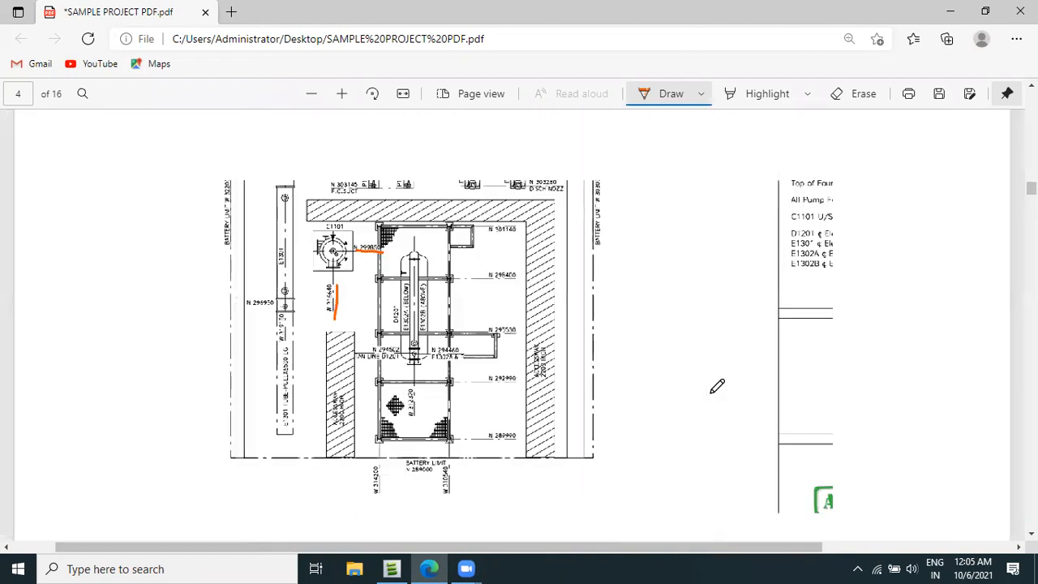
pyautogui.keyDown('ctrl'); pyautogui.scroll(1, 824, 264); pyautogui.keyUp('ctrl')
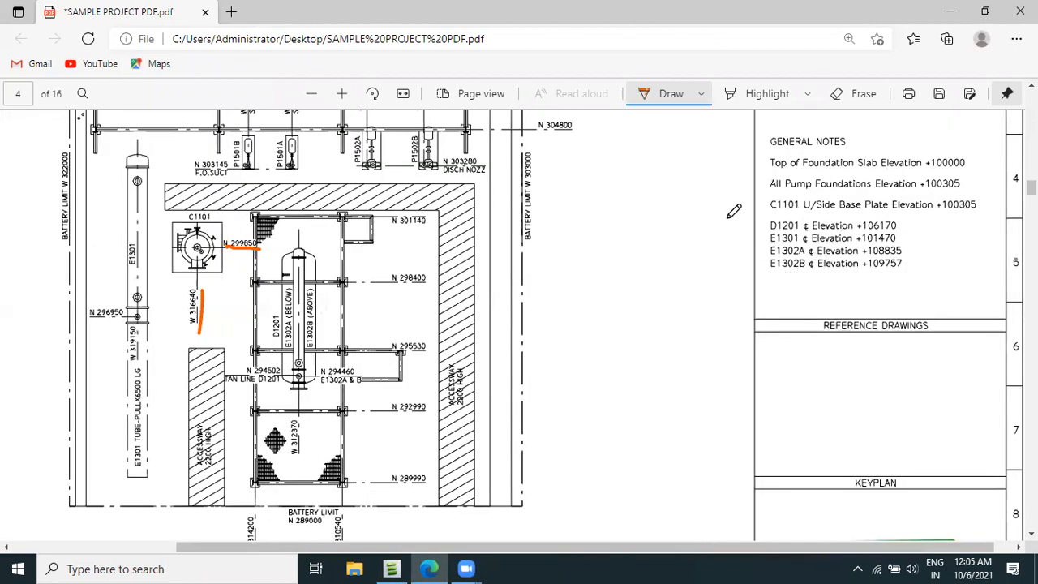
pyautogui.moveTo(940, 217)
pyautogui.mouseDown()
pyautogui.moveTo(998, 222)
pyautogui.moveTo(964, 220)
pyautogui.mouseUp()
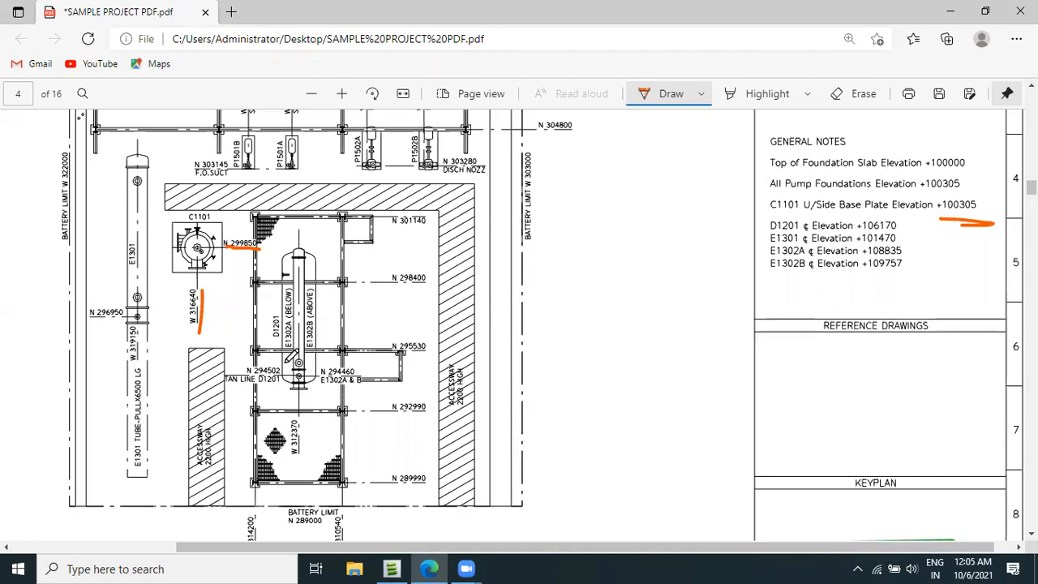
pyautogui.moveTo(289, 312)
pyautogui.mouseDown()
pyautogui.moveTo(260, 326)
pyautogui.moveTo(268, 342)
pyautogui.mouseUp()
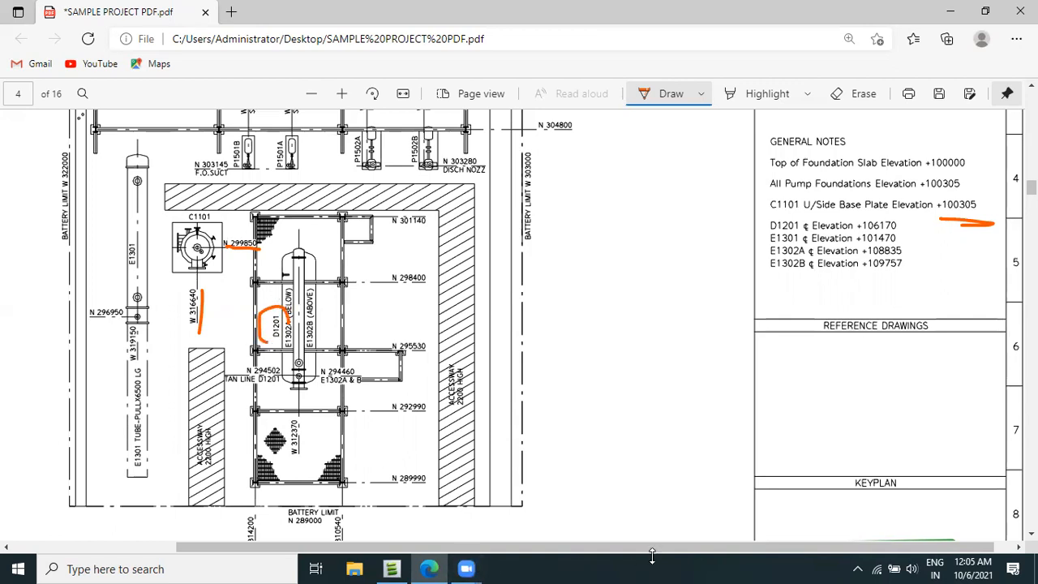